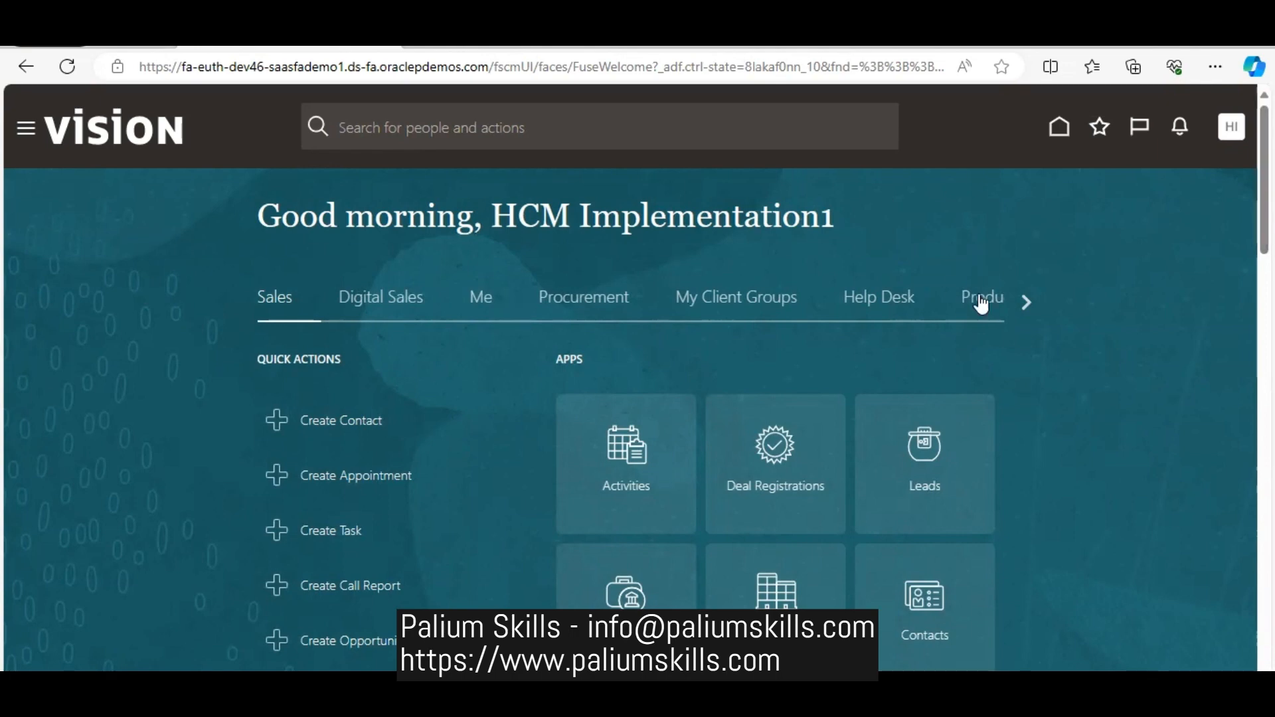
- Open Reports and Analytics from the Tools apps and browse the report catalog
left_click(1026, 300)
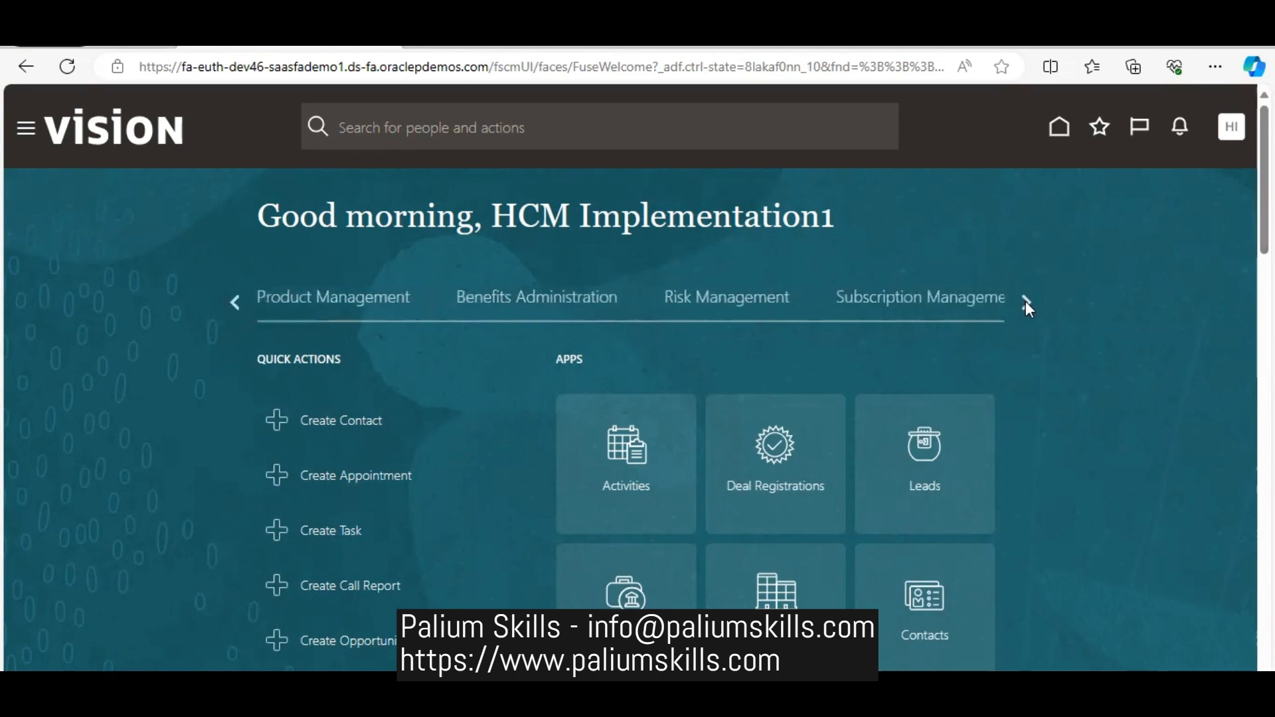
left_click(1026, 301)
left_click(1025, 301)
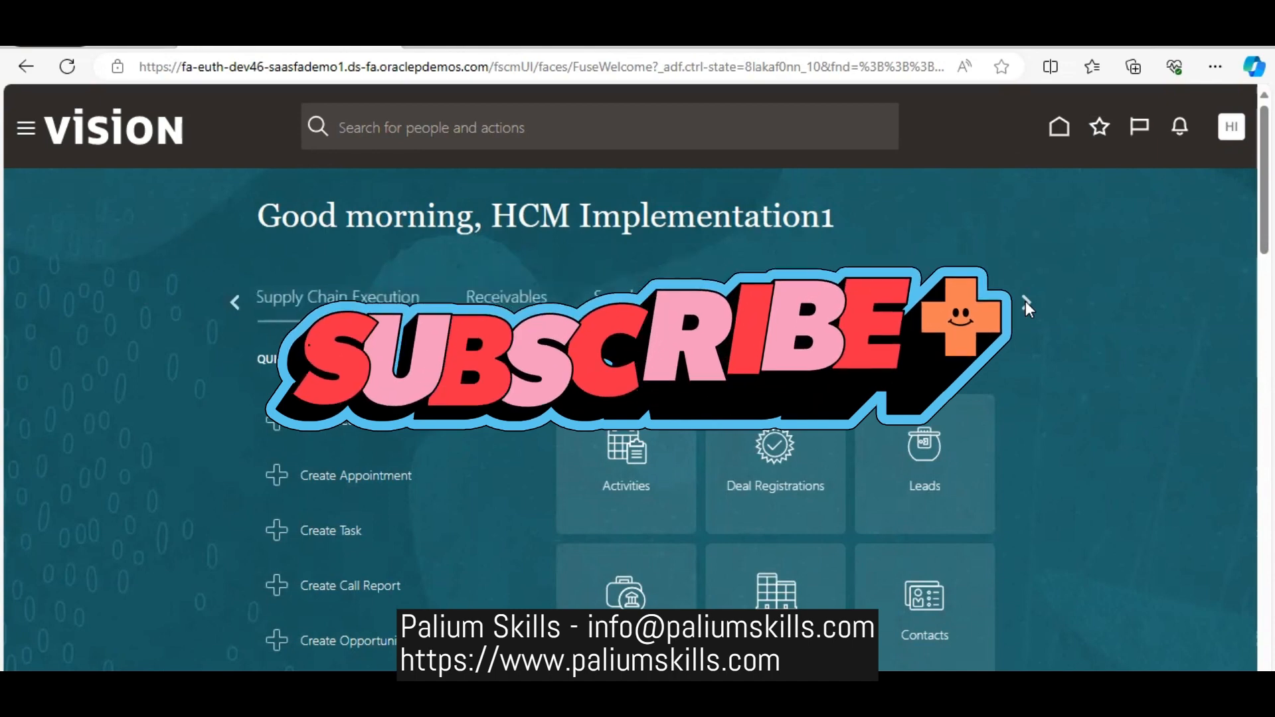
left_click(1025, 301)
left_click(1025, 301)
left_click(1025, 300)
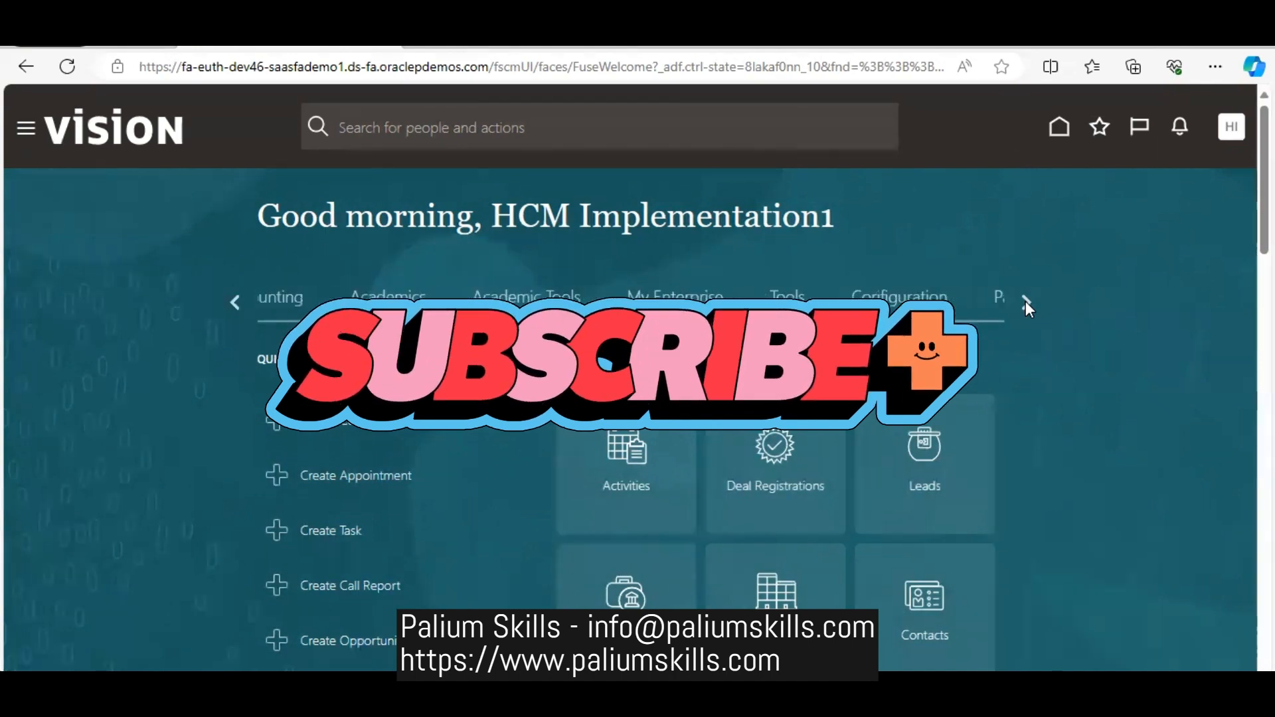
left_click(1025, 300)
left_click(677, 300)
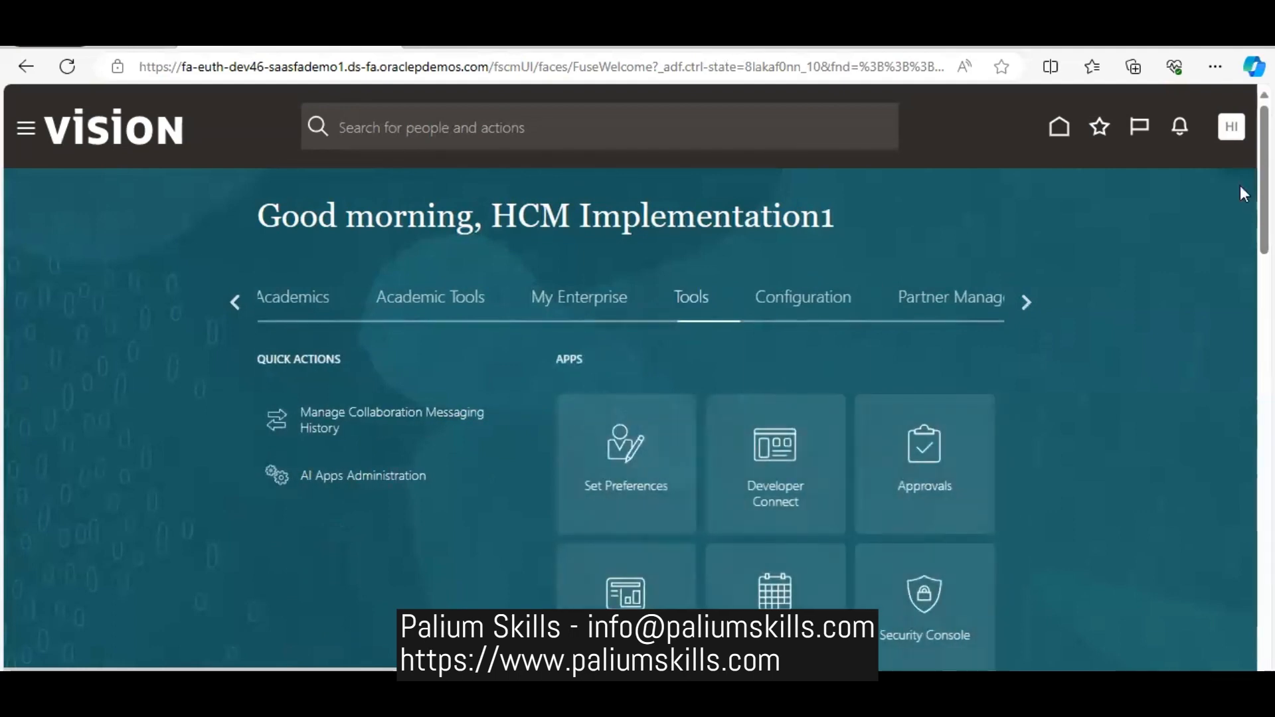
scroll(681, 395, "down", 3)
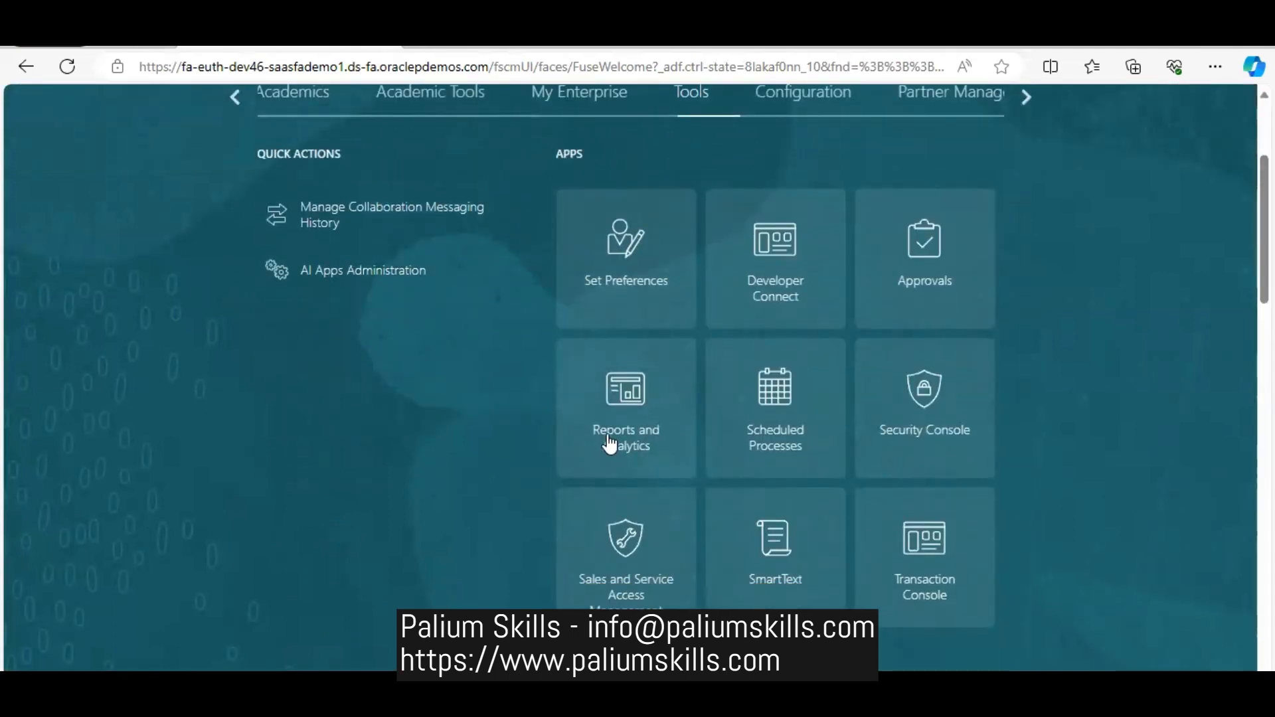
left_click(631, 385)
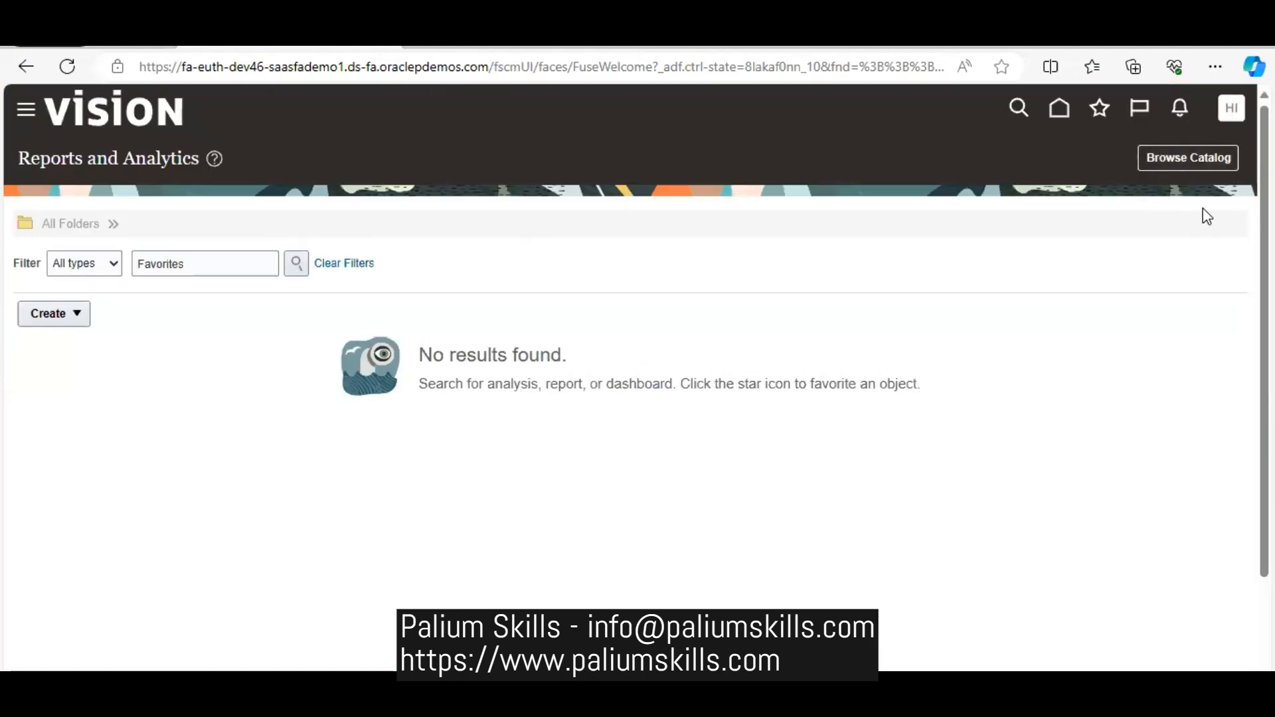
left_click(1172, 158)
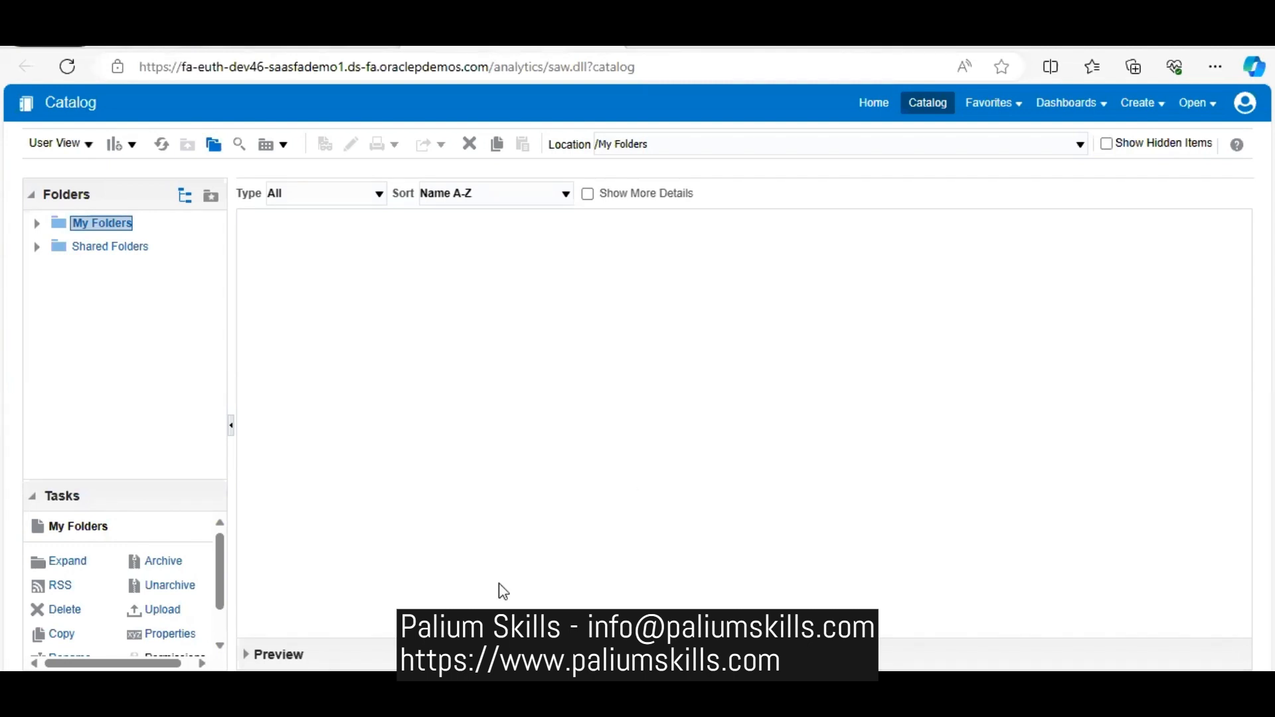
- Check the BI Publisher add-in's commands in the Excel workbook Book2 and return to the Oracle catalog in the browser
mouse_move(444, 700)
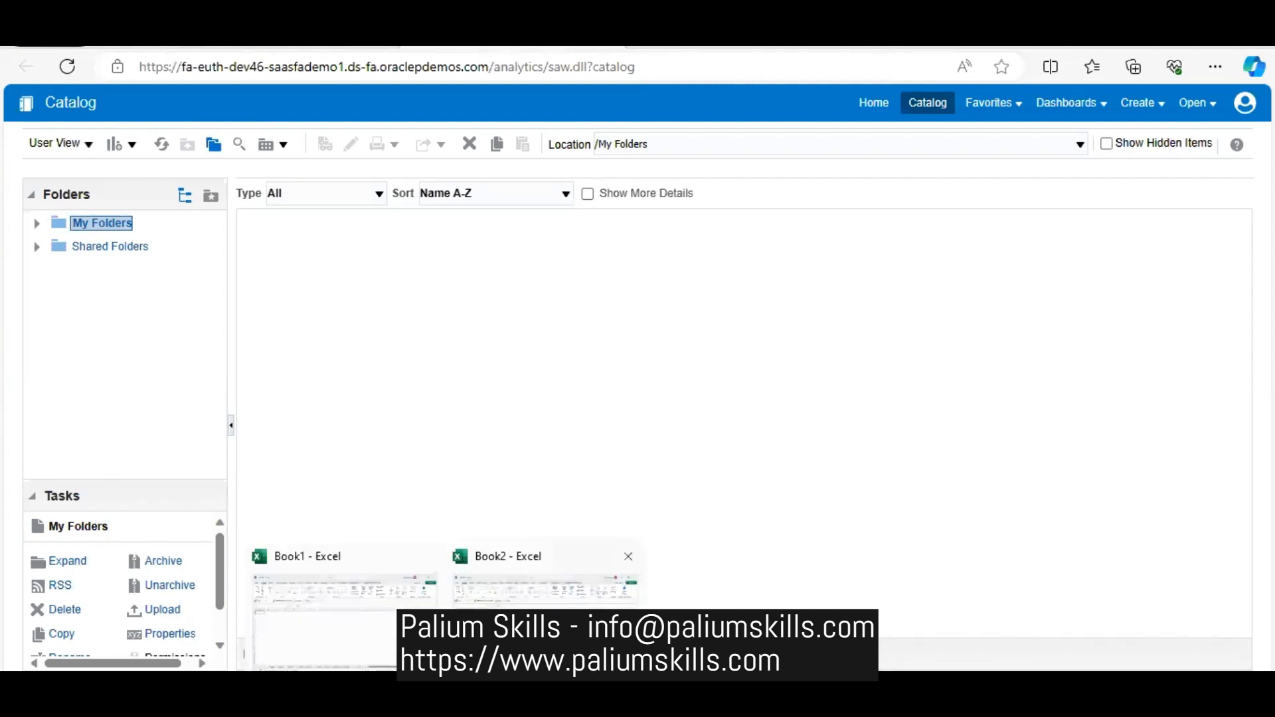
left_click(505, 604)
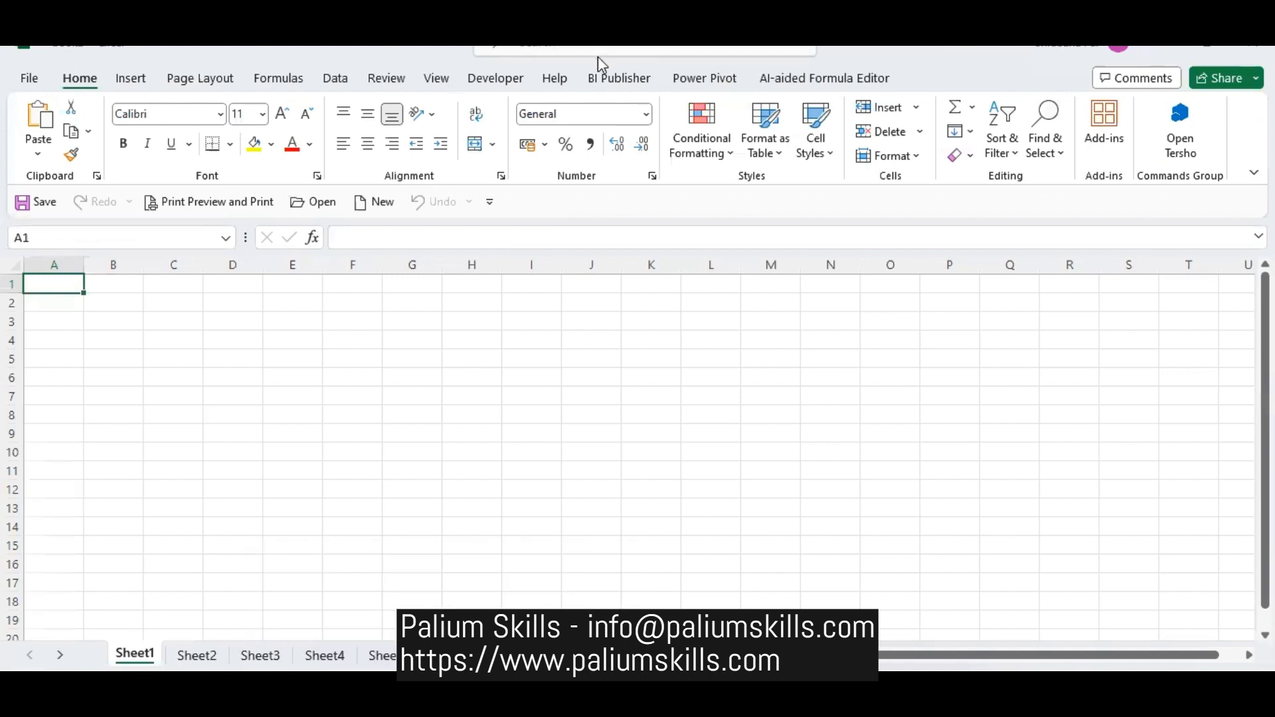
left_click(614, 79)
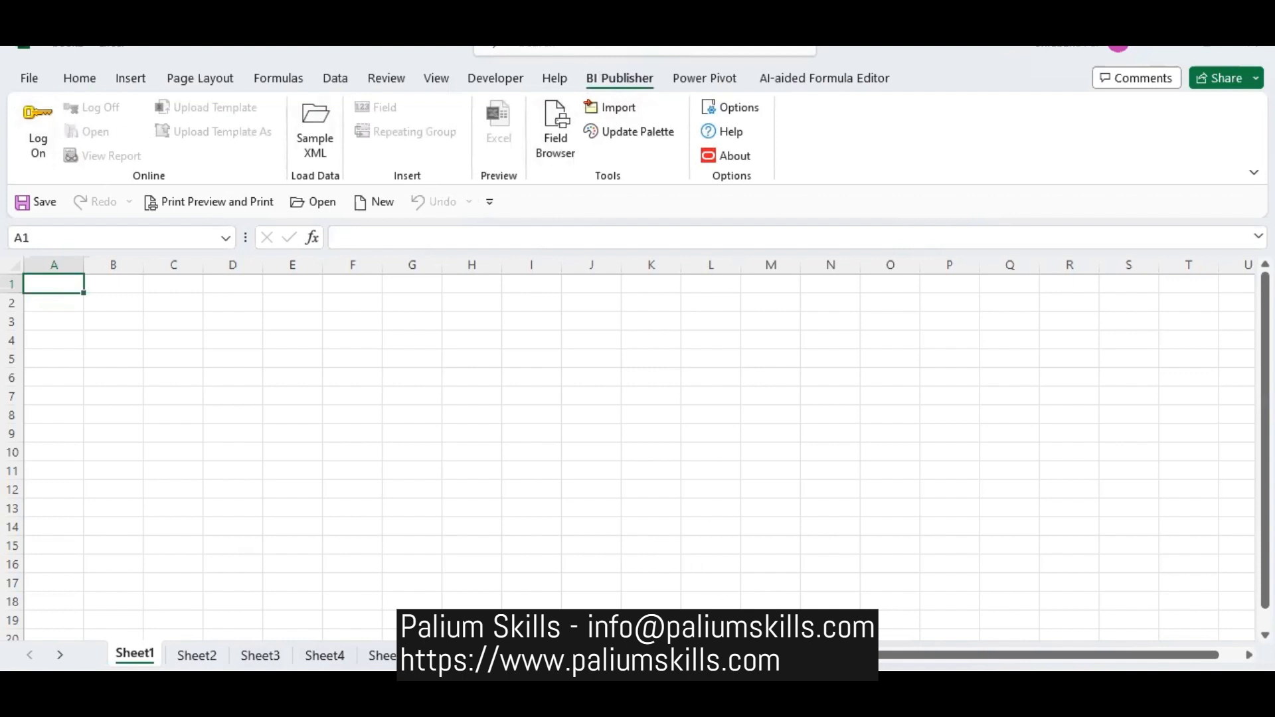
left_click(668, 703)
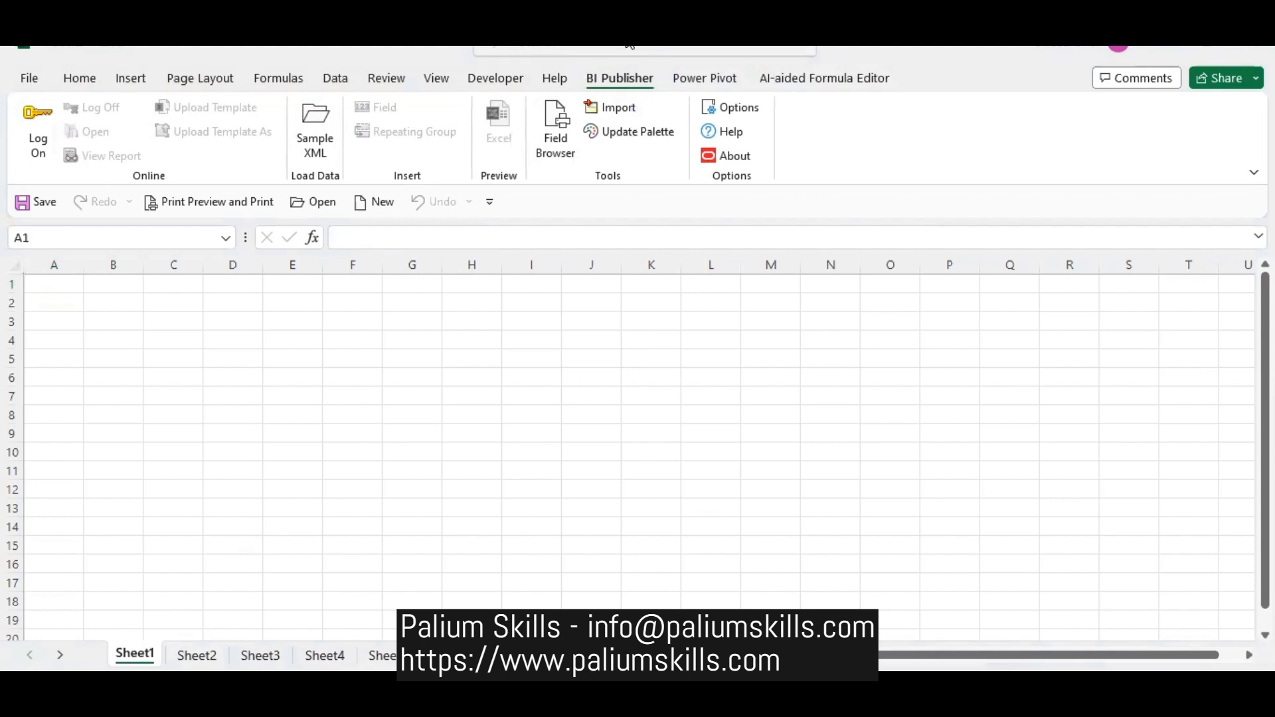
left_click(585, 334)
mouse_move(403, 702)
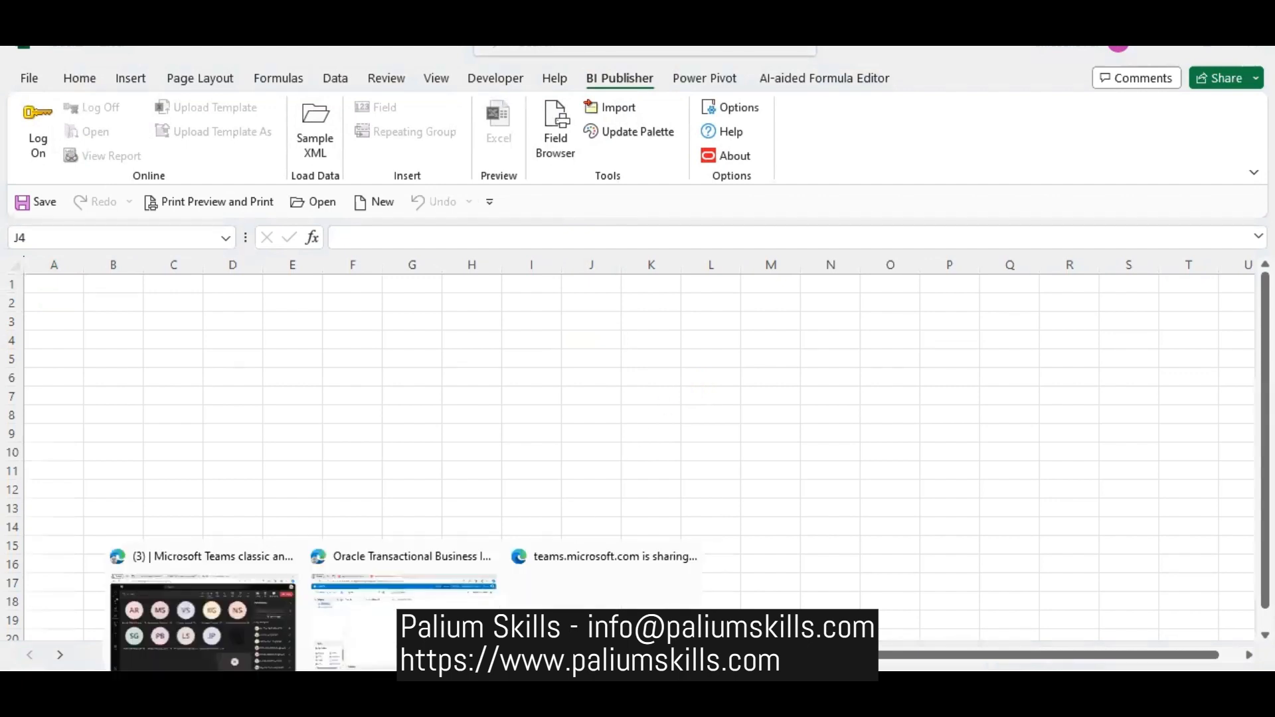
left_click(402, 657)
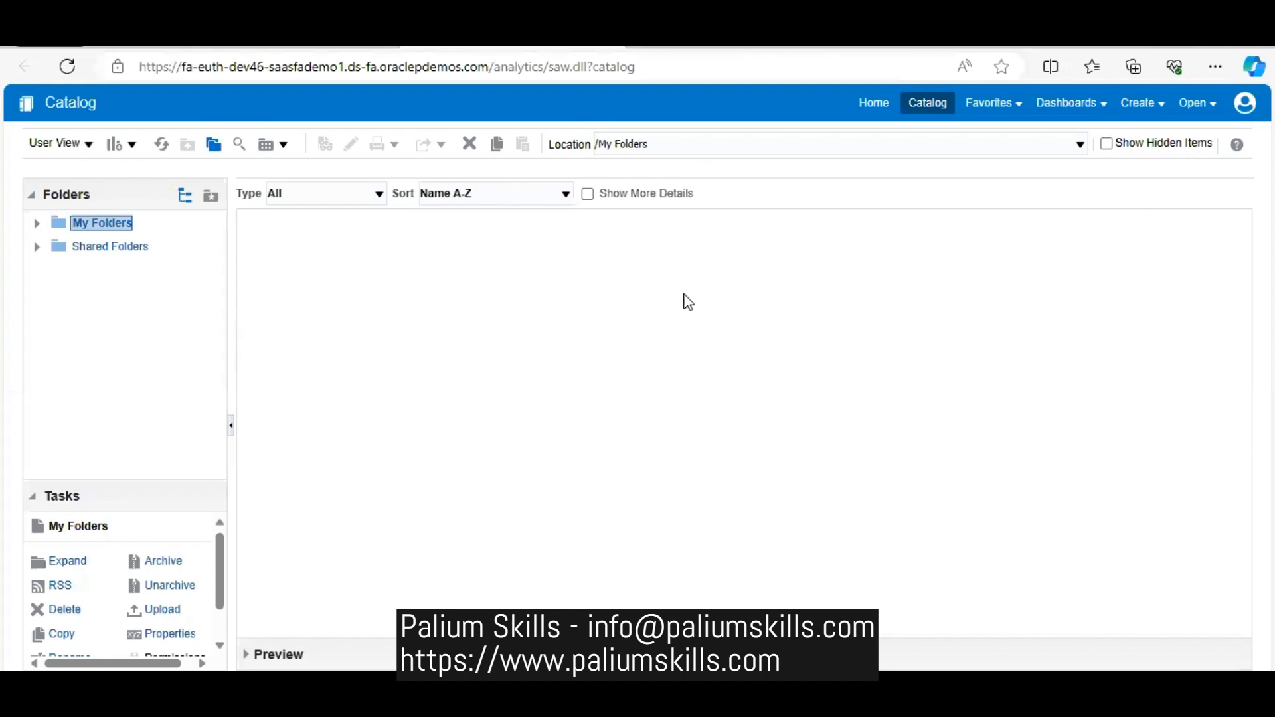
- Create a new data model under Published Reporting
left_click(1158, 112)
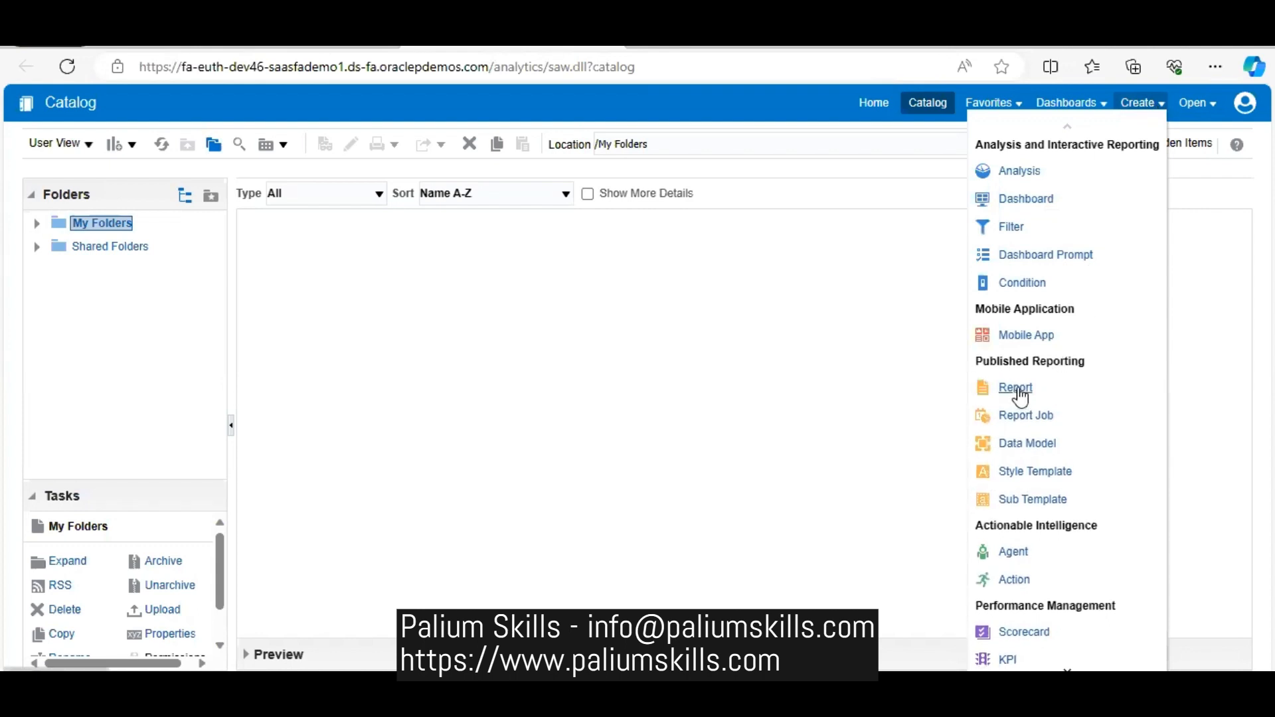
left_click(1039, 455)
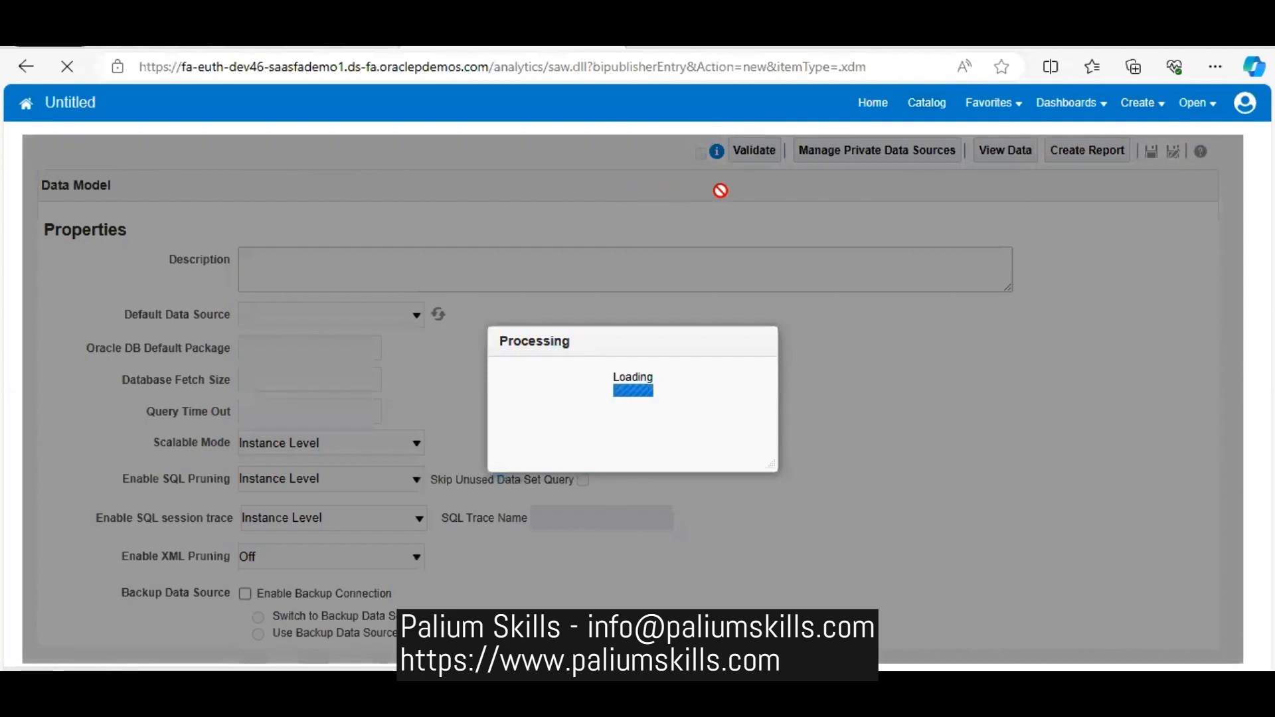
right_click(568, 691)
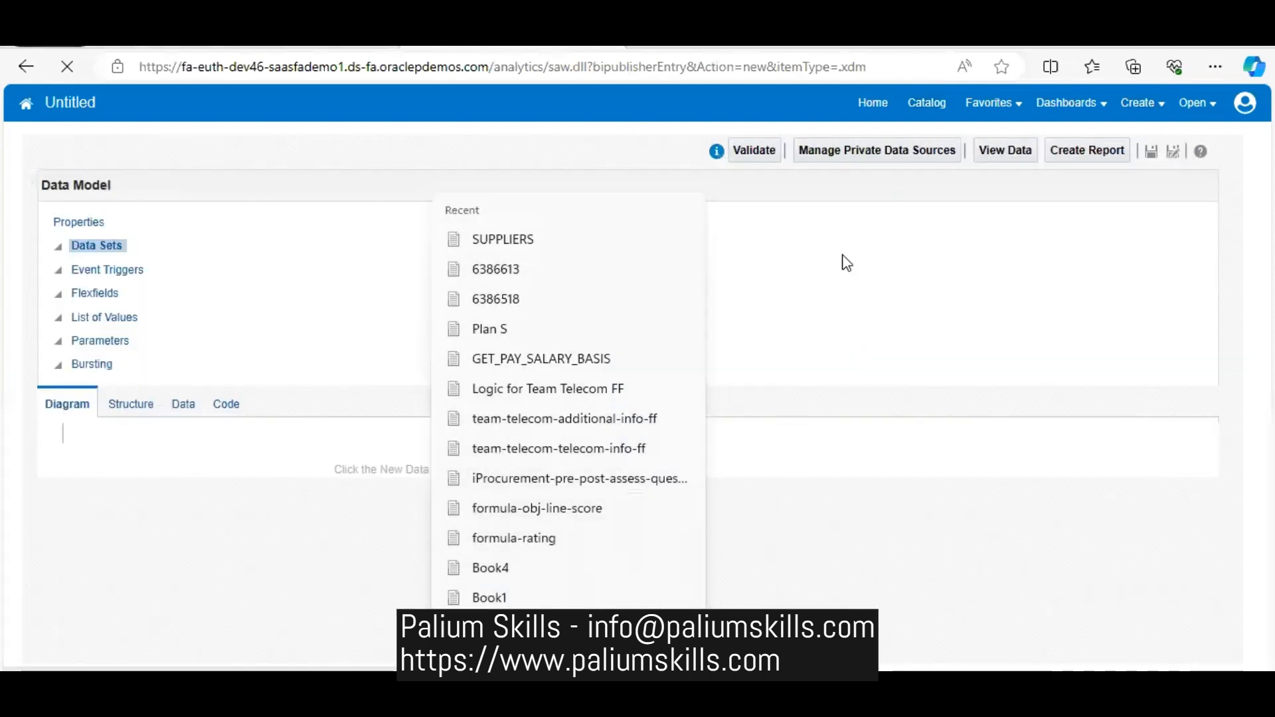
left_click(873, 211)
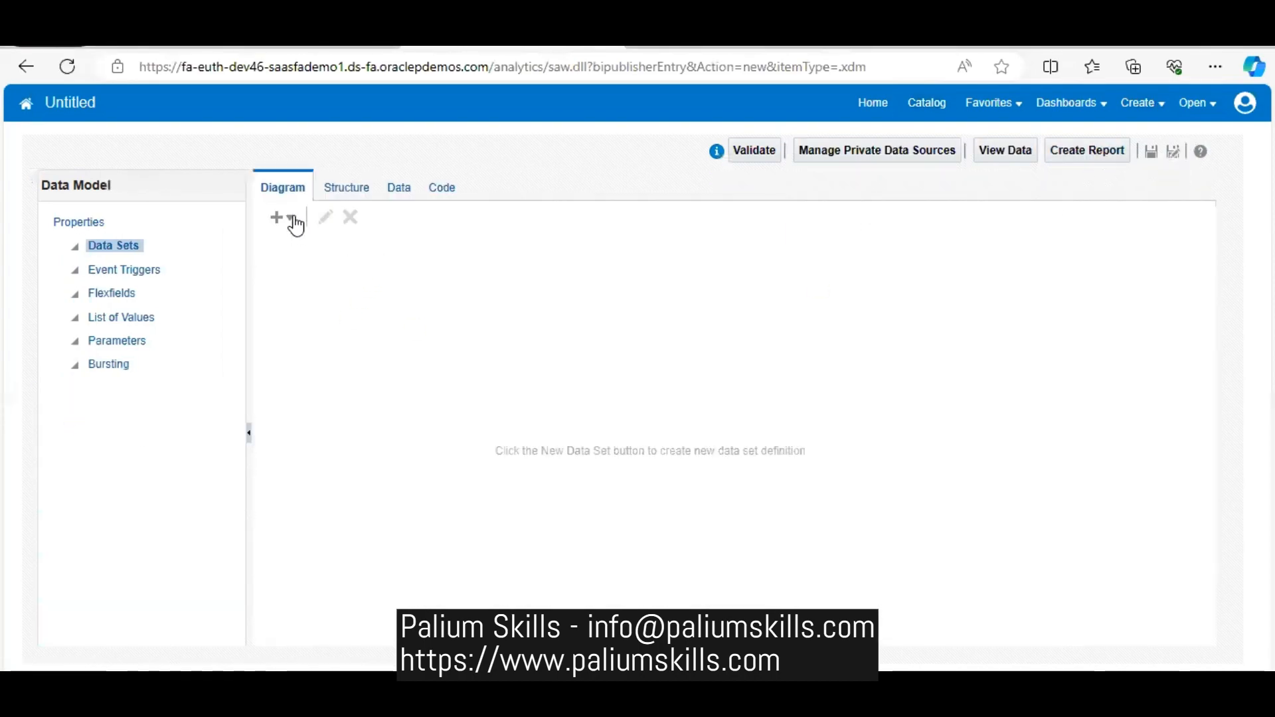
- Start a SQL Query data set named sp-person_q with the ApplicationDB_HCM data source
left_click(292, 219)
left_click(302, 241)
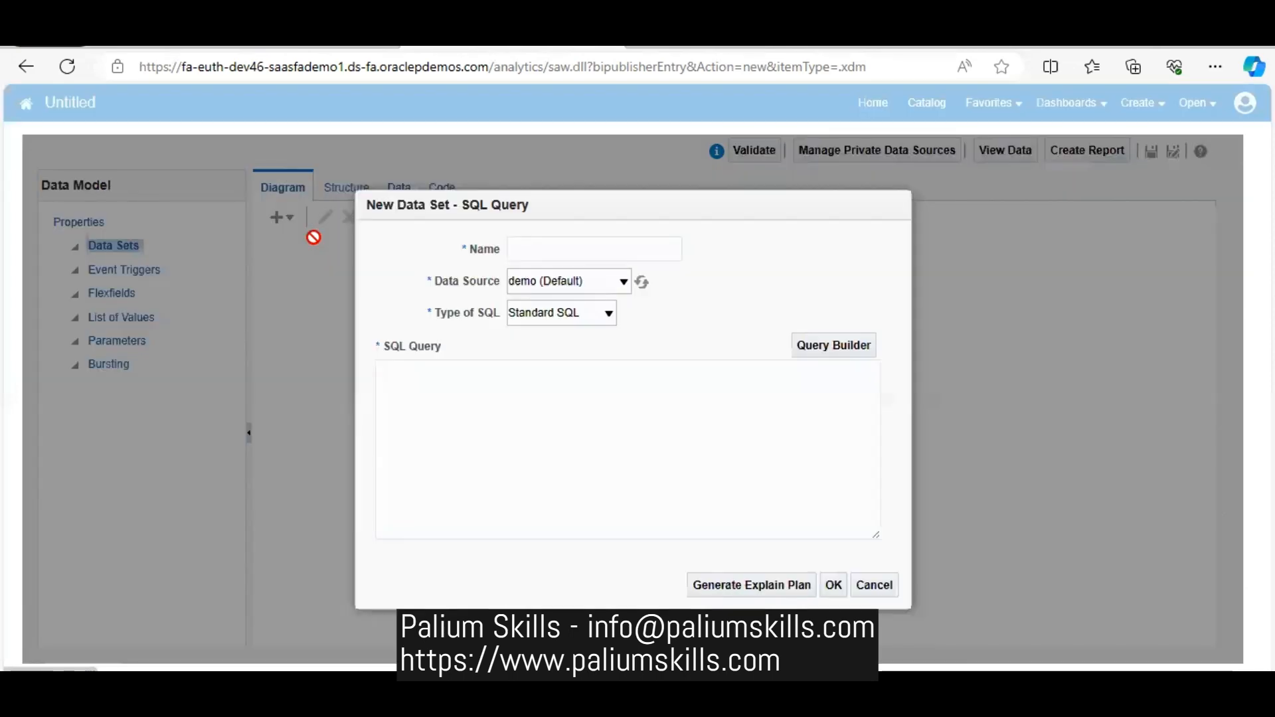
left_click(649, 250)
left_click(636, 321)
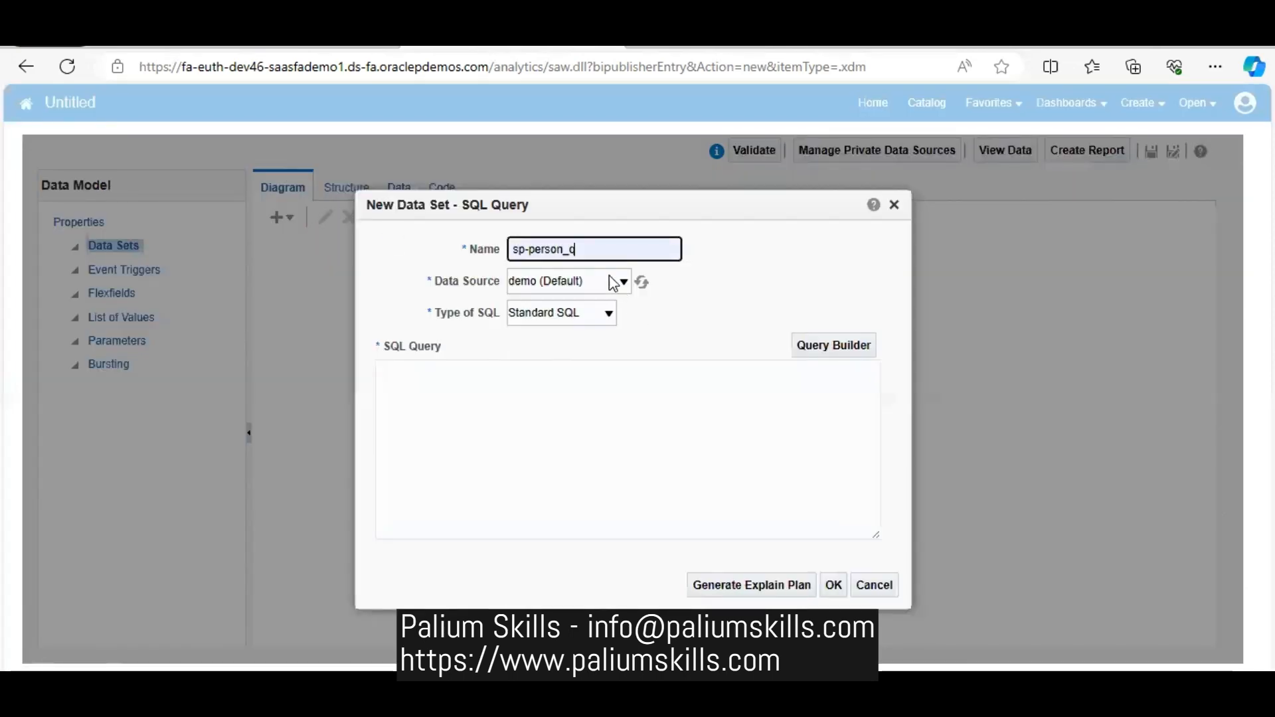
left_click(590, 281)
left_click(594, 348)
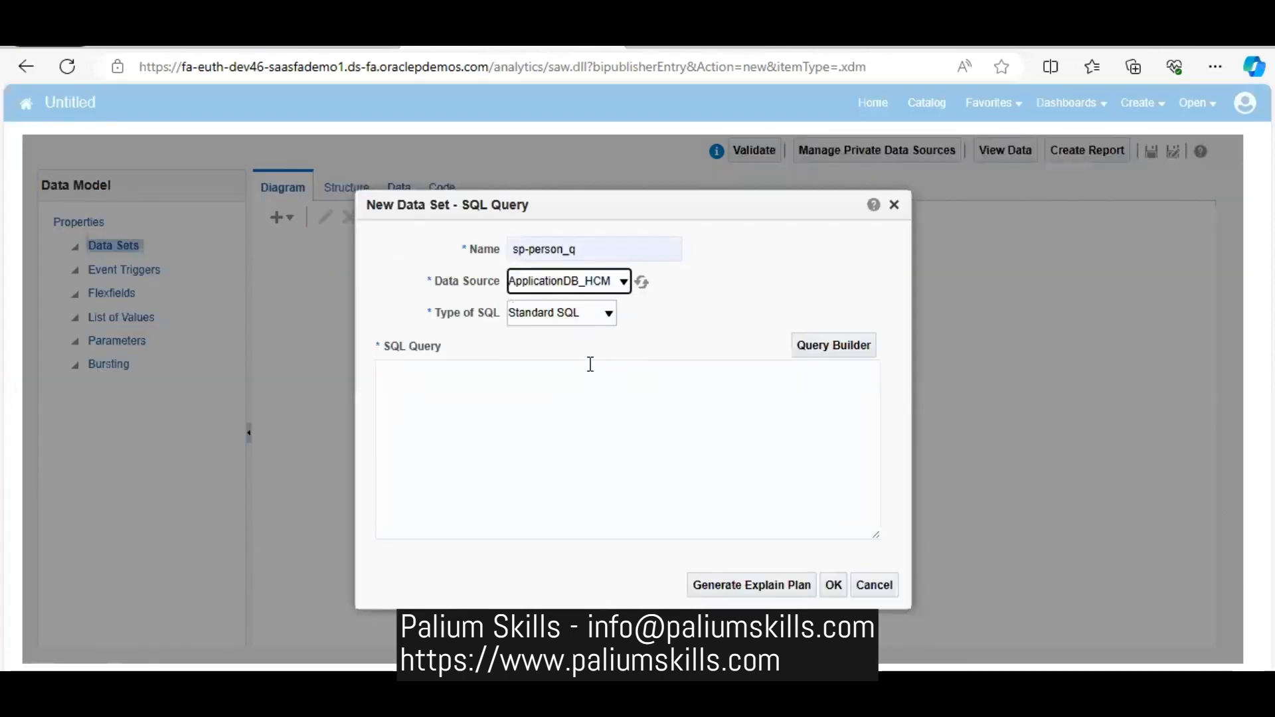
- Begin the data set's SQL query with "select person_number, full_name" and "from" on a new line
left_click(540, 411)
type("se")
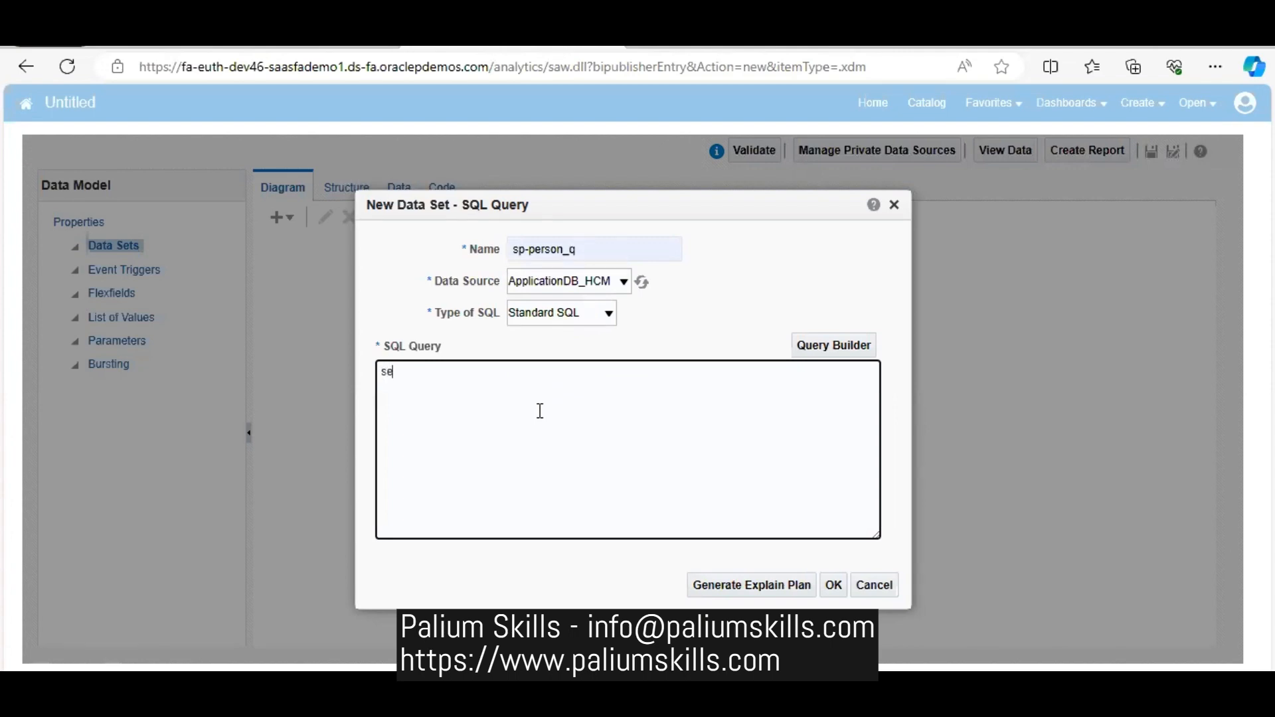
type("lect person_number, full_n")
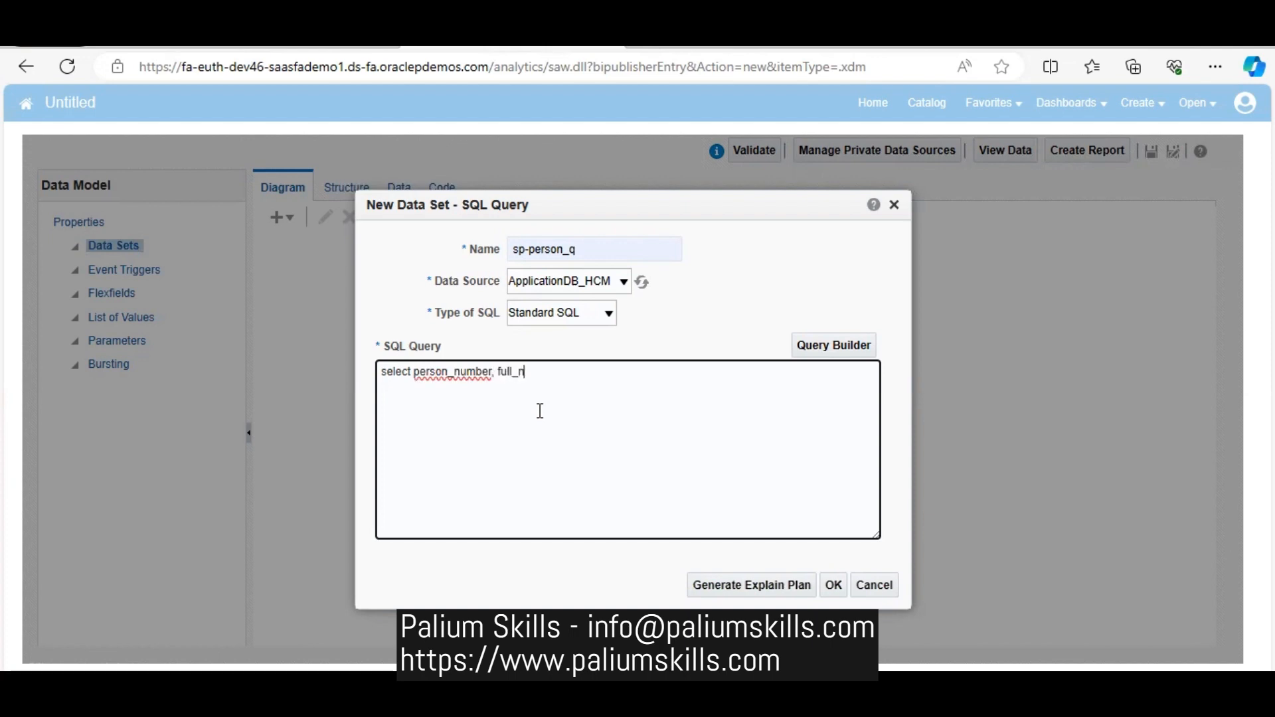
type("ame")
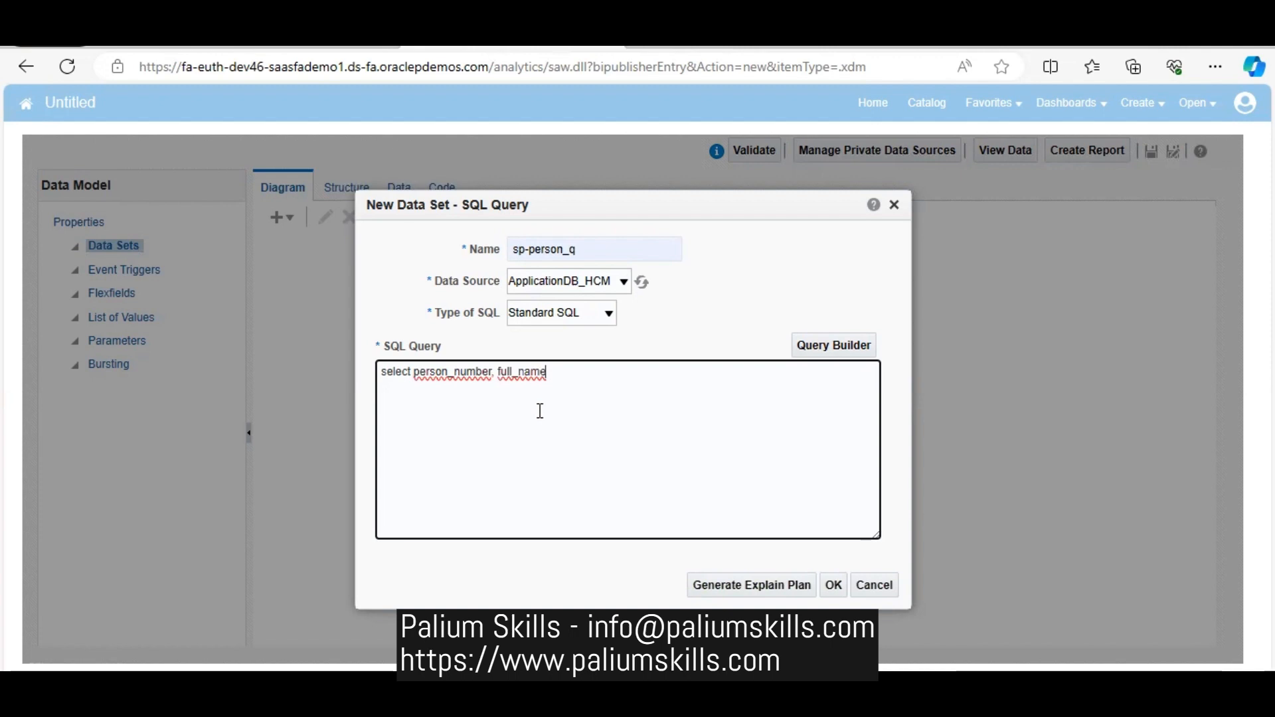
key("Return")
type("from")
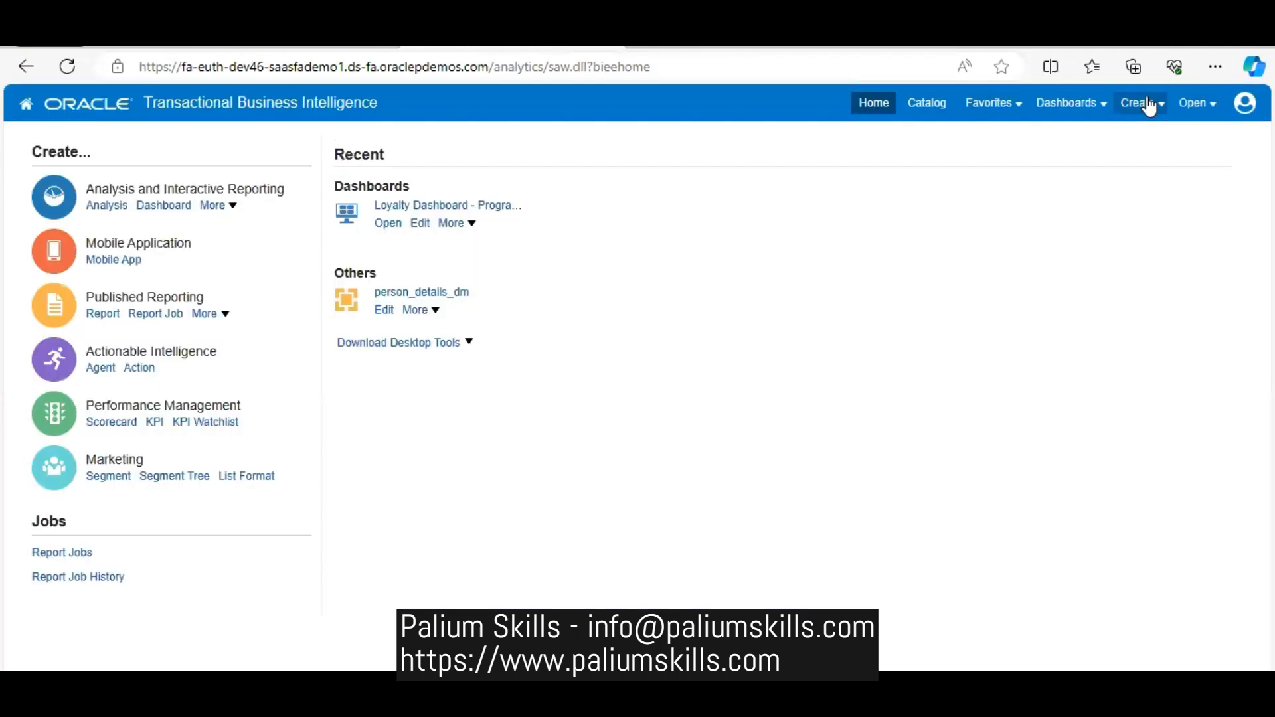
- Create a new data model and add a SQL Query data set named sp-person_q using the ApplicationDB_HCM data source
left_click(1149, 105)
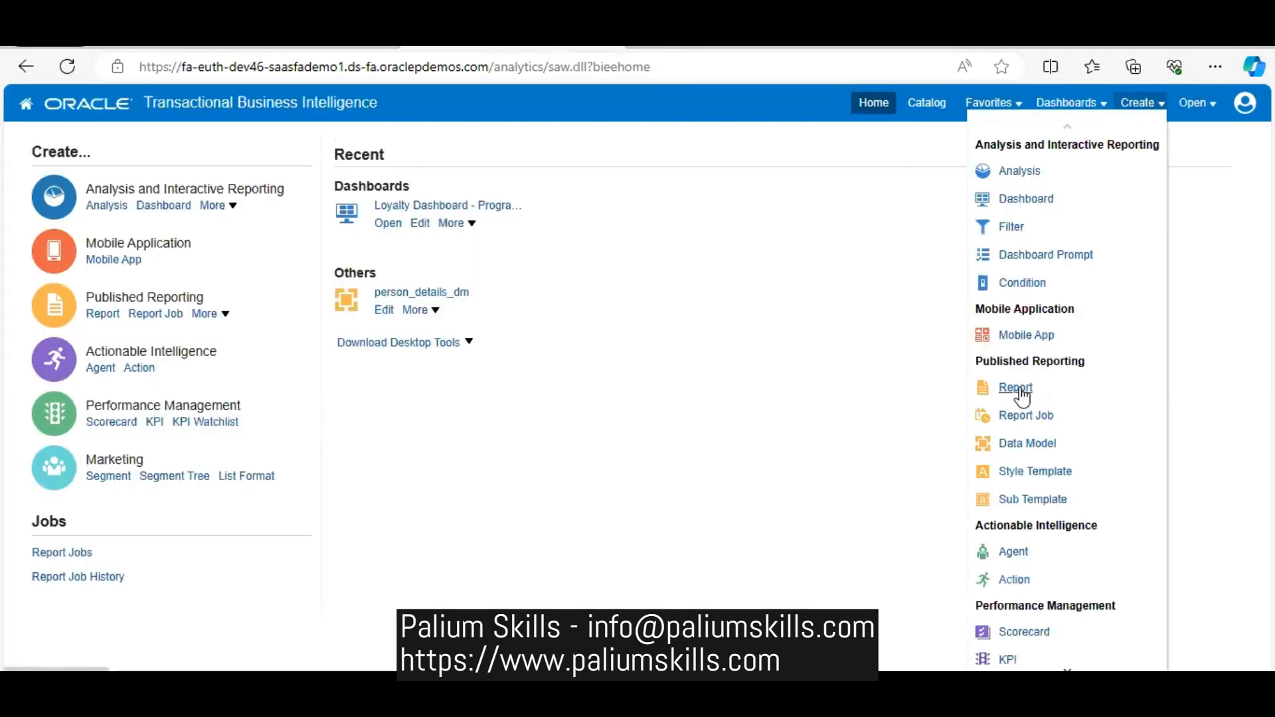
left_click(1023, 445)
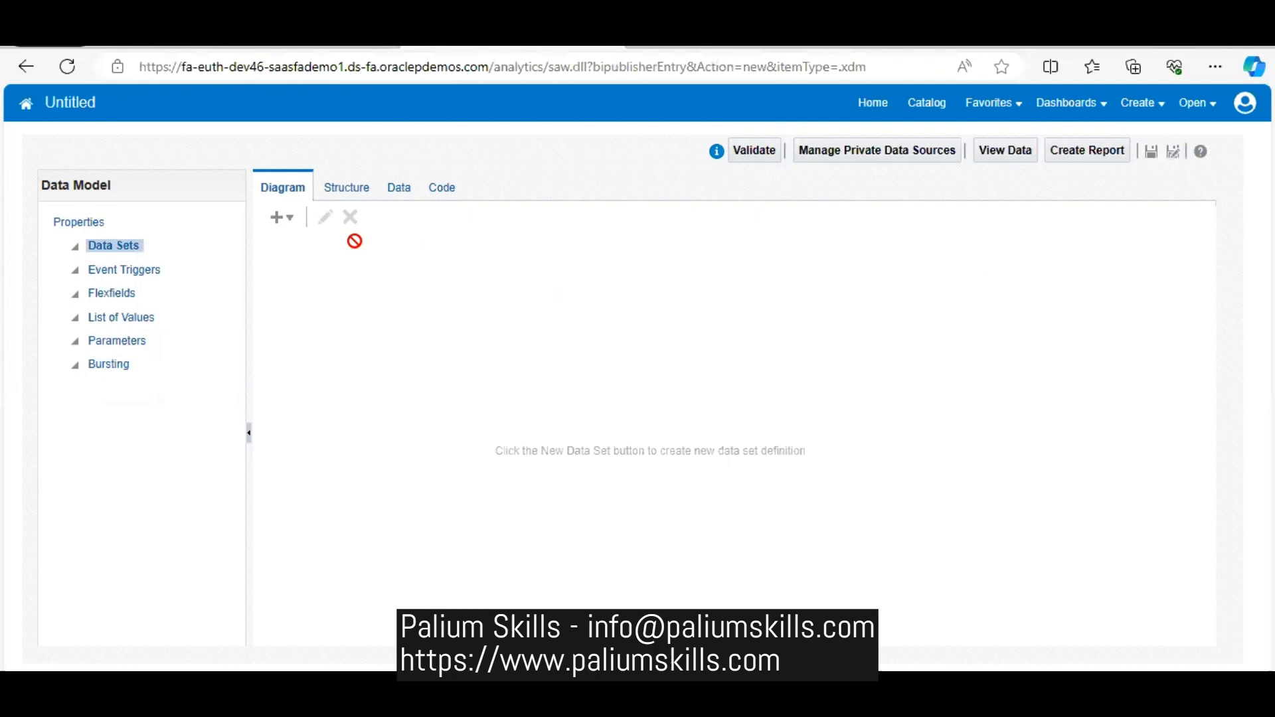
left_click(290, 218)
left_click(306, 239)
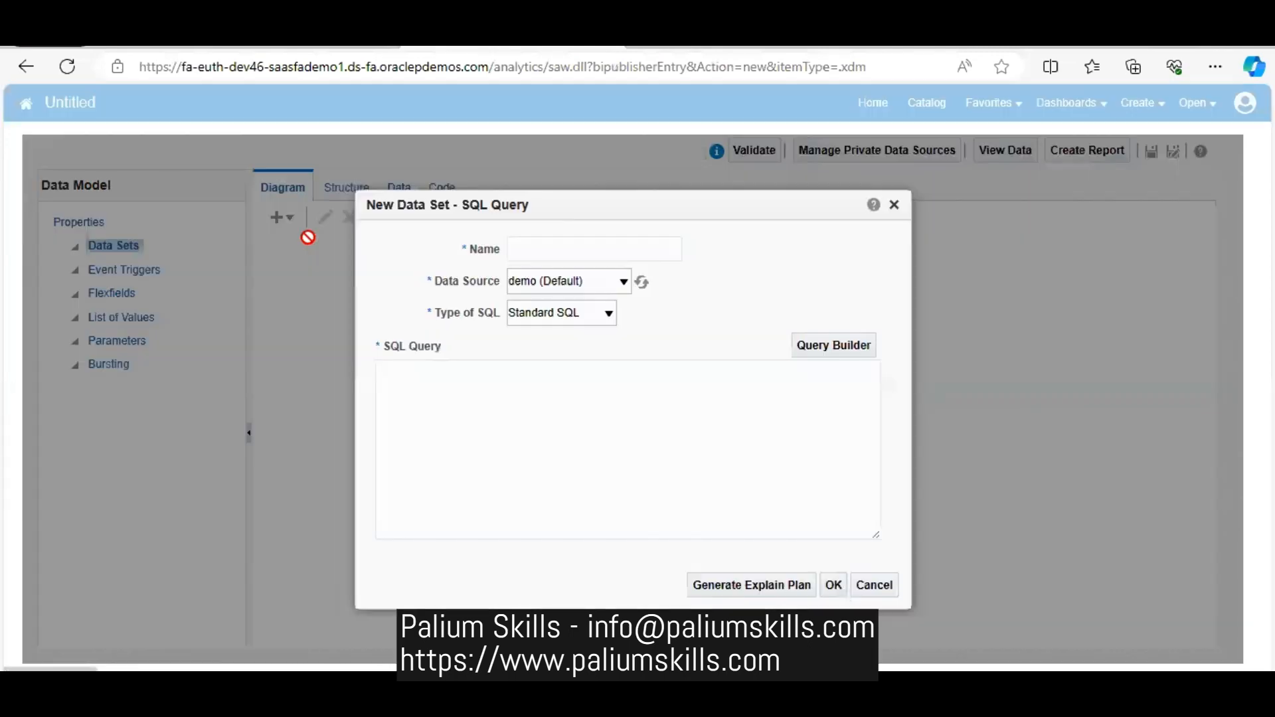
left_click(585, 247)
left_click(586, 320)
left_click(579, 281)
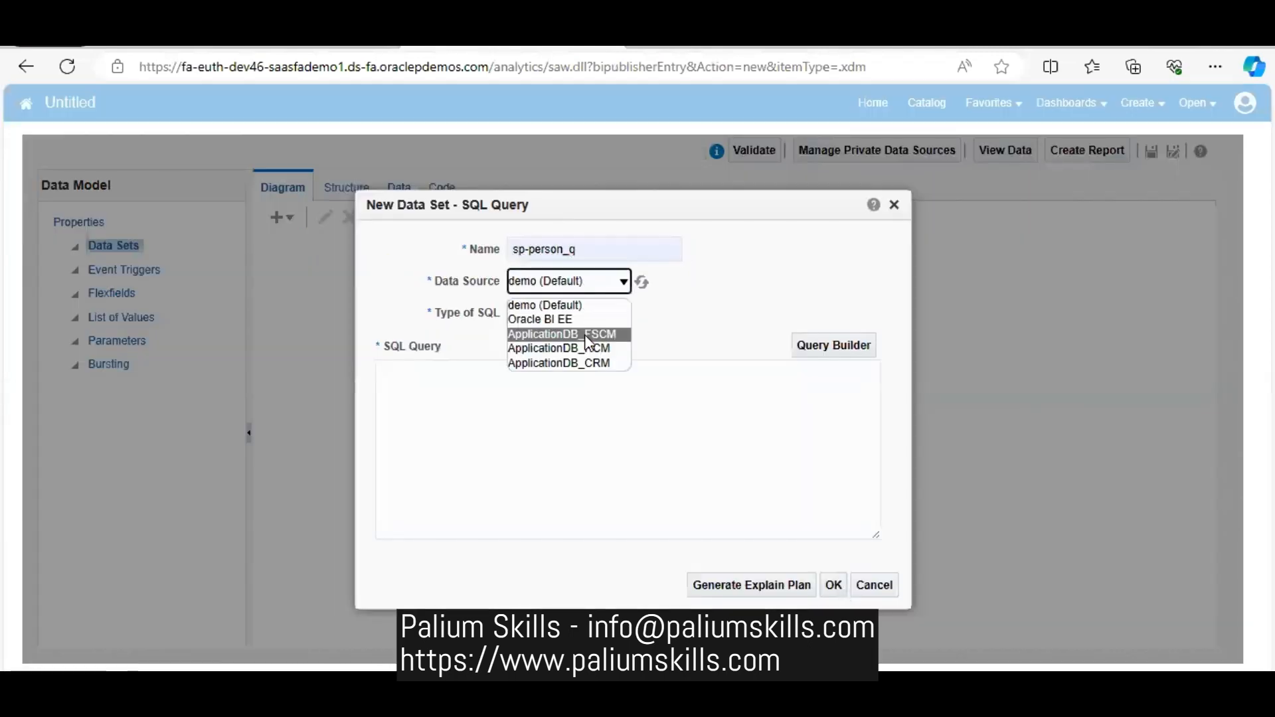
left_click(587, 346)
- Paste the prepared query selecting person_number and full_name from per_all_people_f and per_person_names_f, and accept the data set
left_click(565, 388)
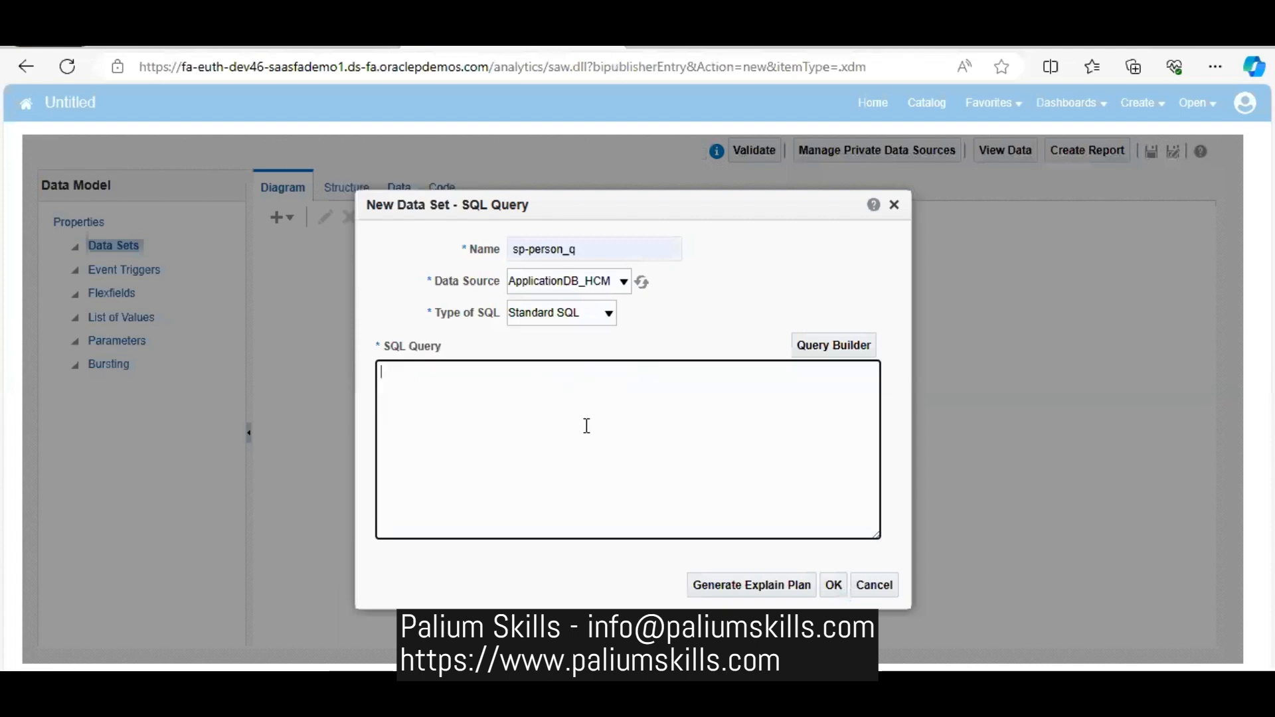
type("select person_number, full_name    from per_all_people_f papf,           per_person_names_f papnf where papf.person_id=papnf.person_id and :p_effective_date between papf.effective_start_date and papf.effective_end_date and :p_effective_date between papnf.effective_start_date and papnf.effective_end_date --and person_number in nvl(:p_person_number, papf.person_number)")
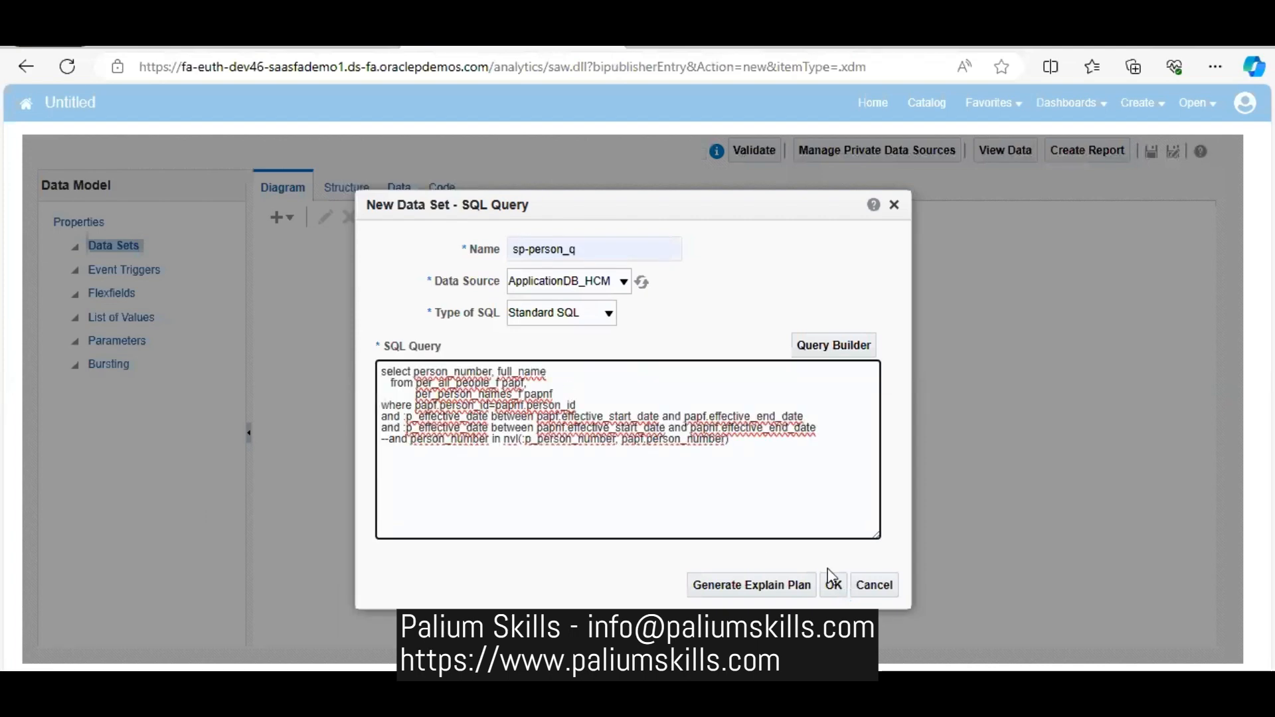
left_click(830, 583)
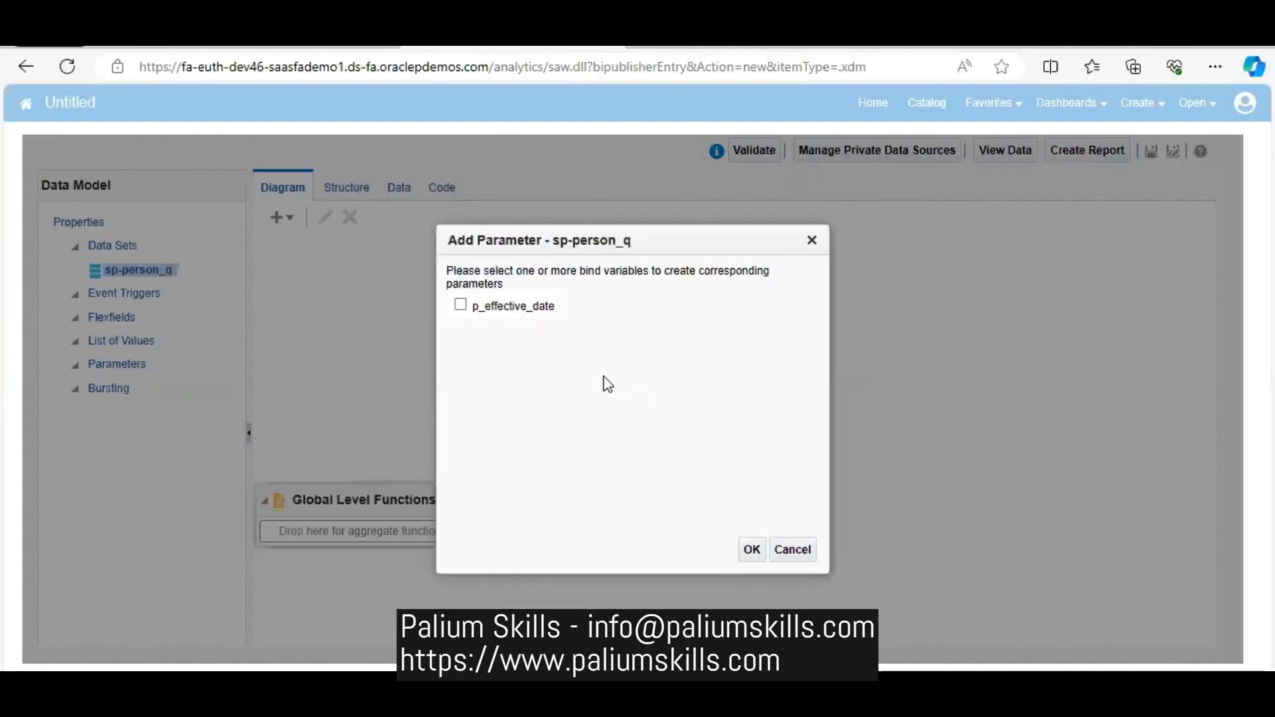
- Create a parameter from the p_effective_date bind variable and set its data type to Date
left_click(460, 305)
left_click(752, 549)
left_click(428, 292)
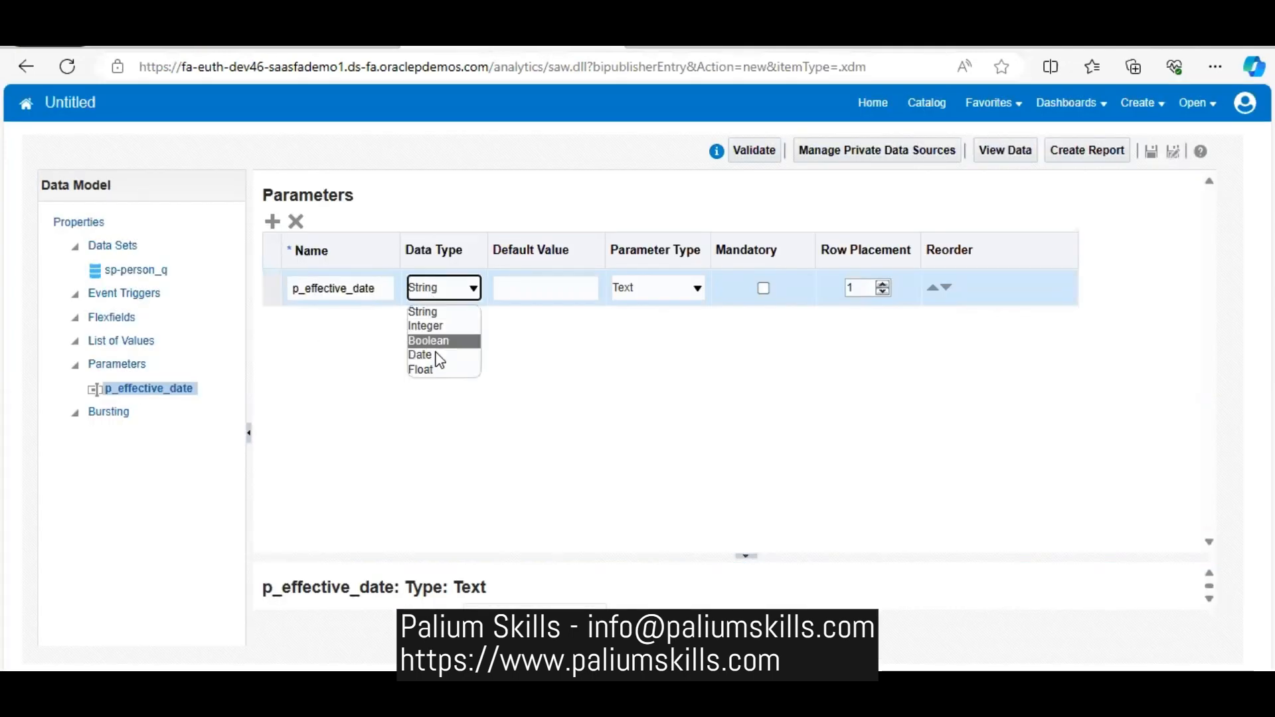
left_click(437, 354)
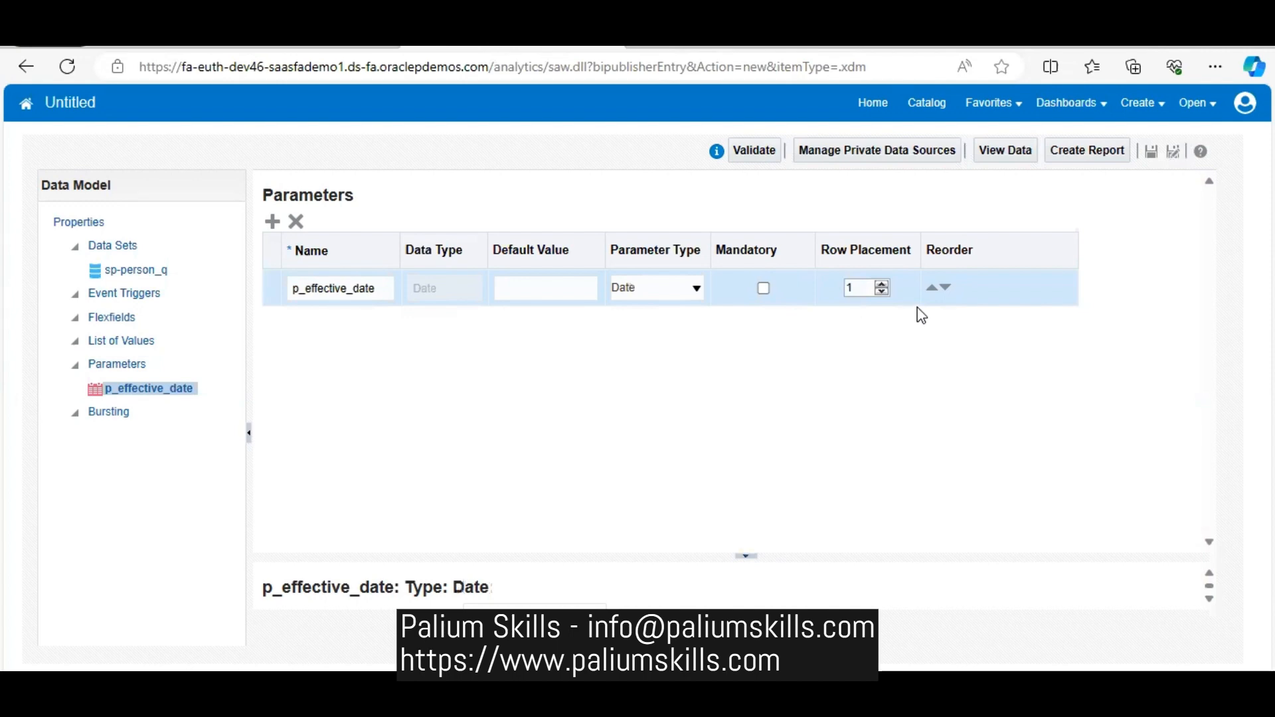
- View the data model's data for p_effective_date 11-06-2023 and show the rows as a table
left_click(1007, 155)
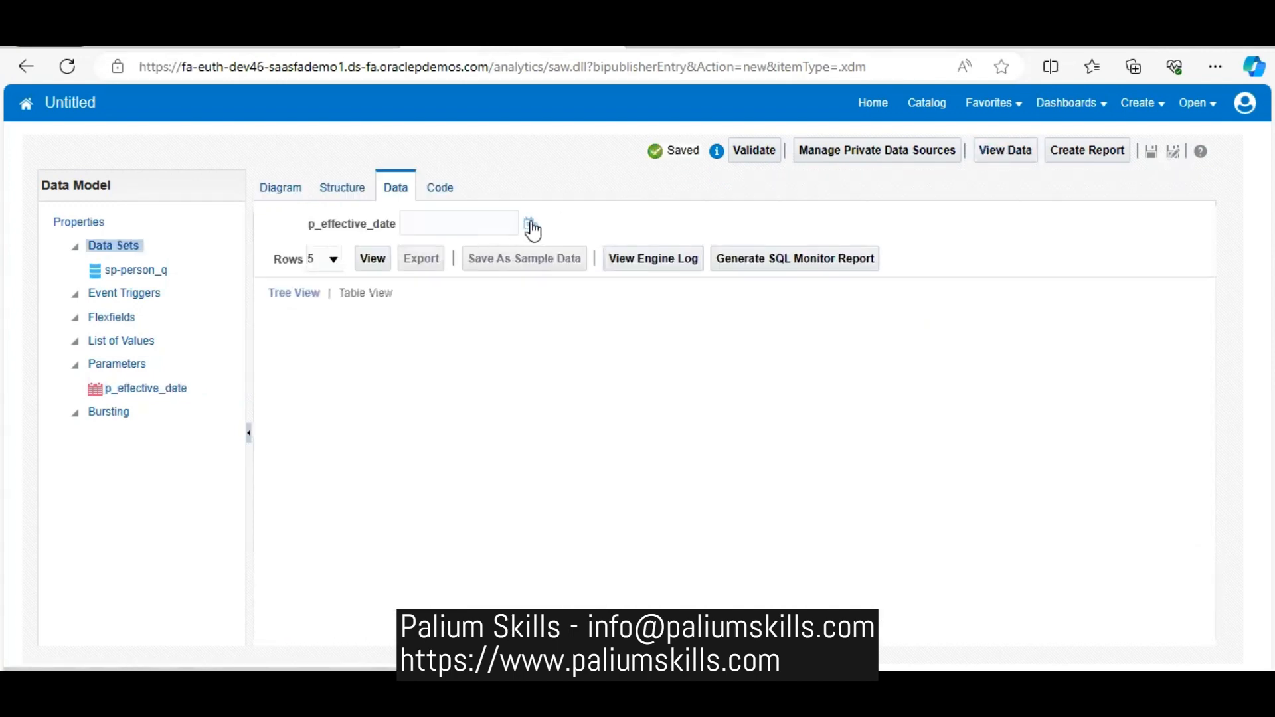
left_click(530, 226)
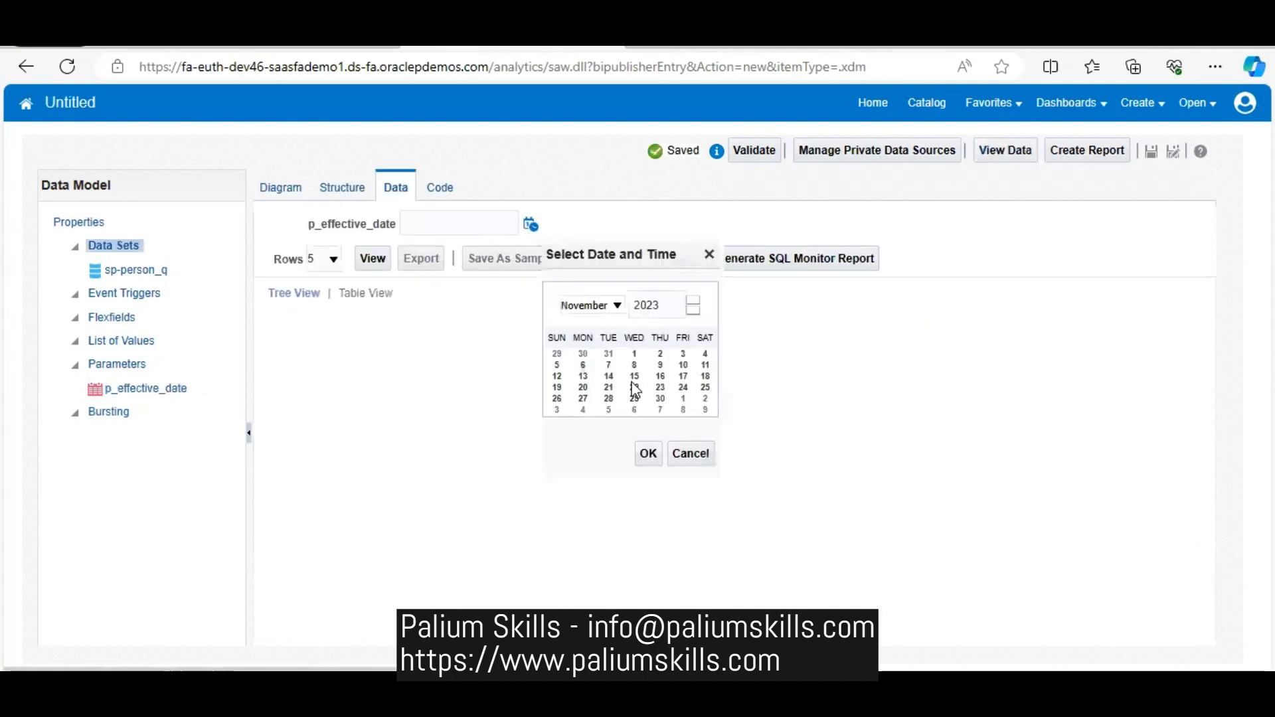
left_click(583, 365)
left_click(648, 454)
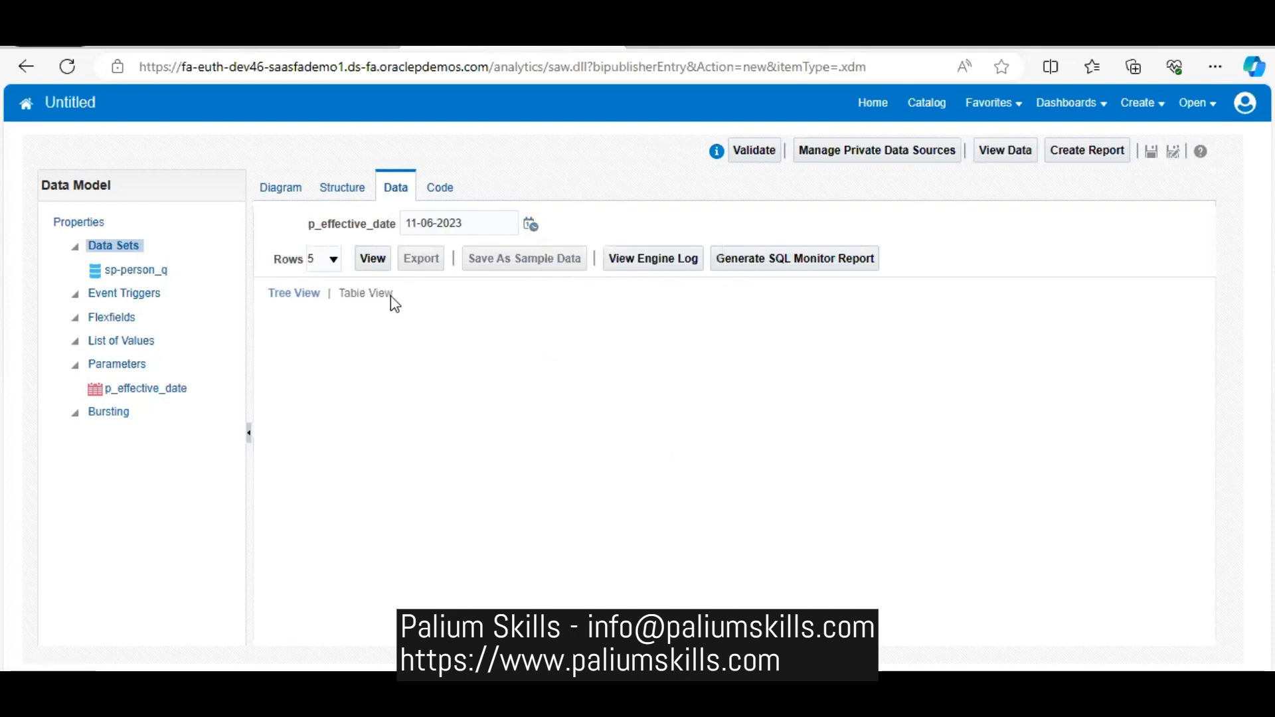
left_click(372, 258)
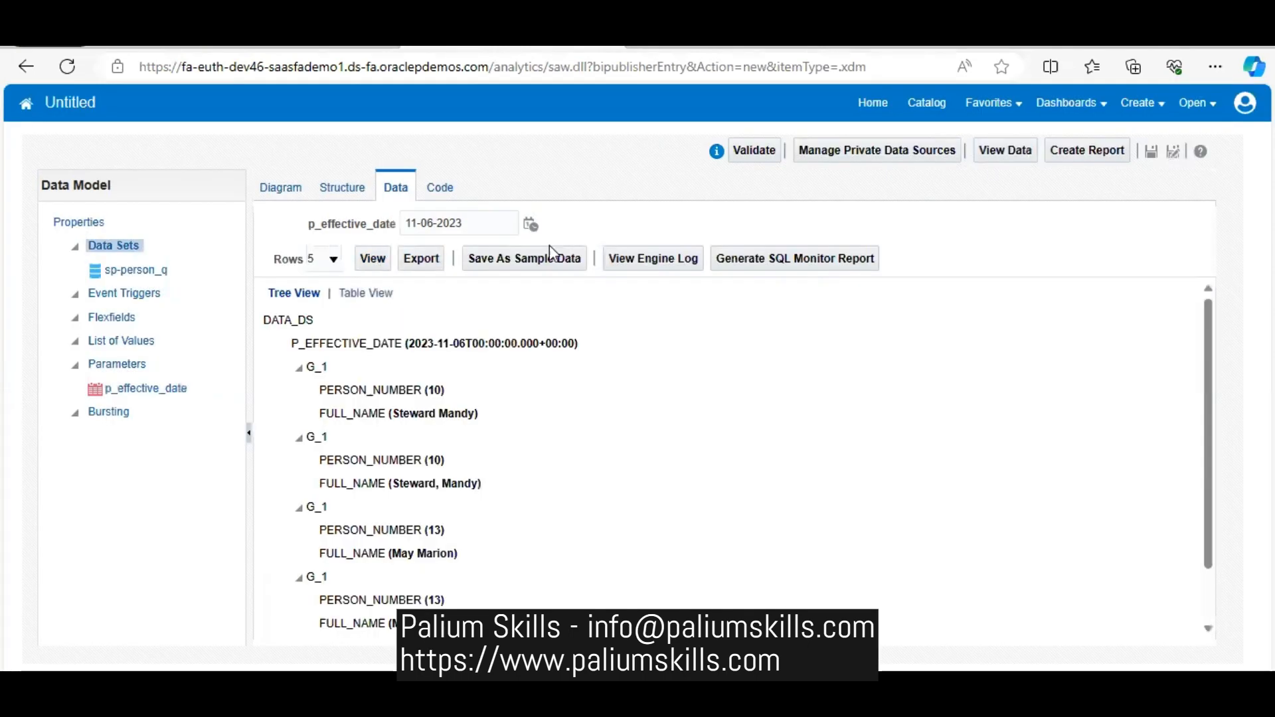
left_click(358, 293)
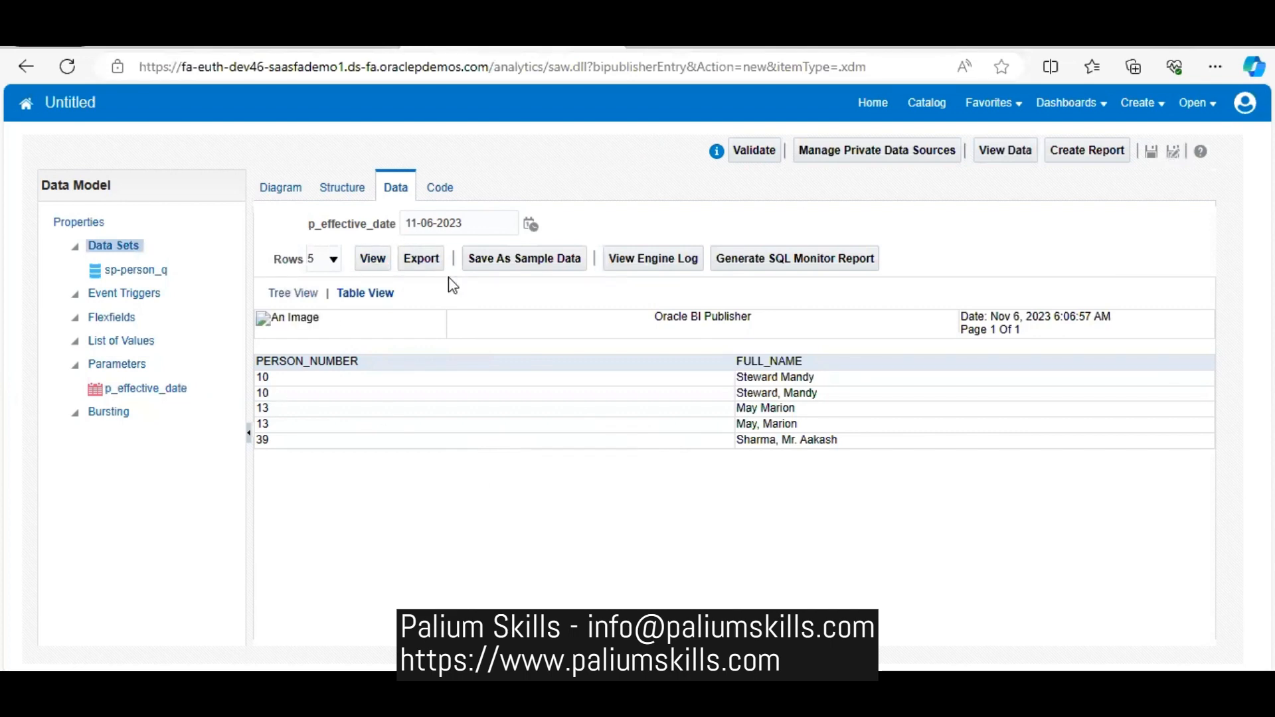
- Edit the sp-person_q data set's query, adding the condition and name_type='GLOBAL' after the papnf date condition, and accept it
left_click(282, 190)
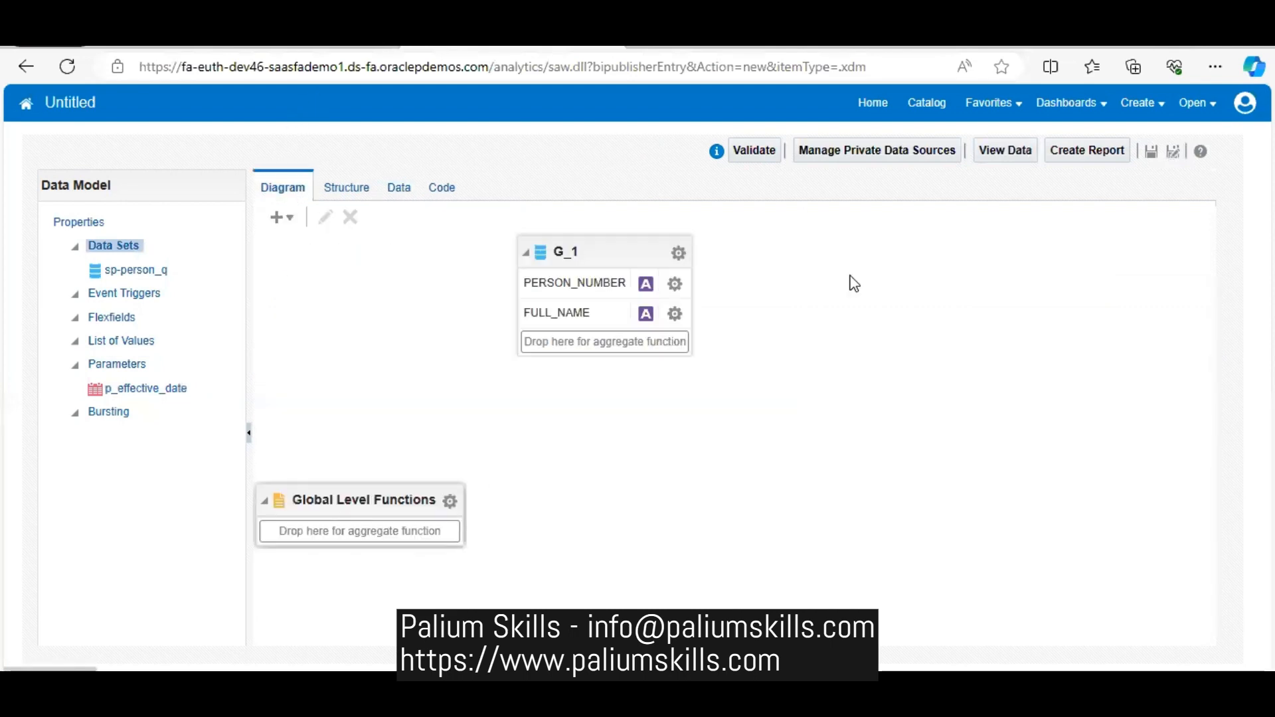
left_click(679, 254)
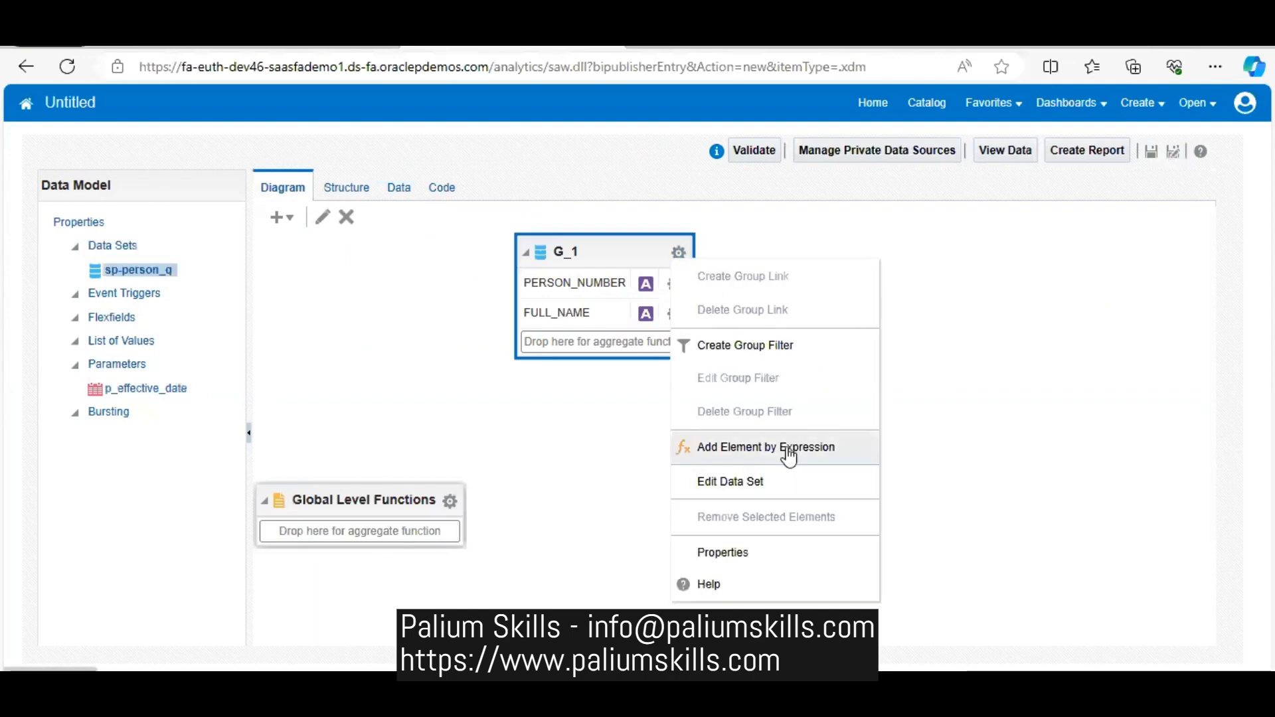
left_click(786, 478)
left_click(827, 432)
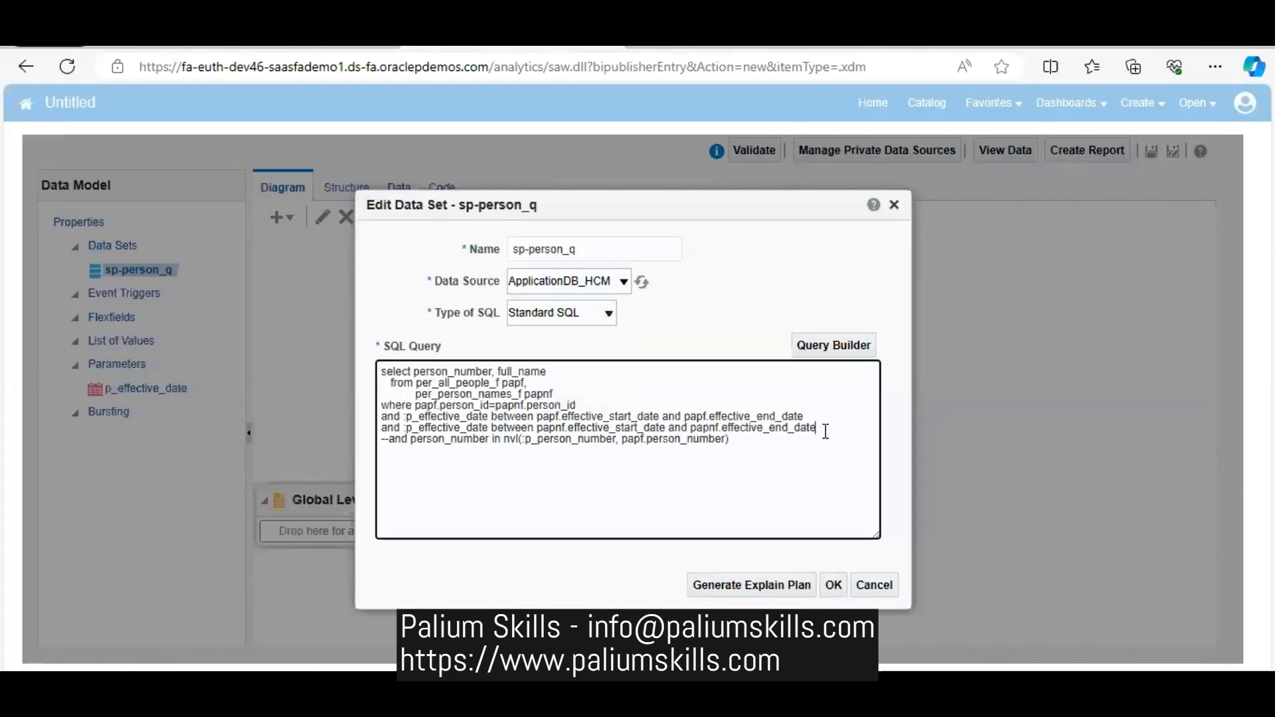
key("Return")
type("an")
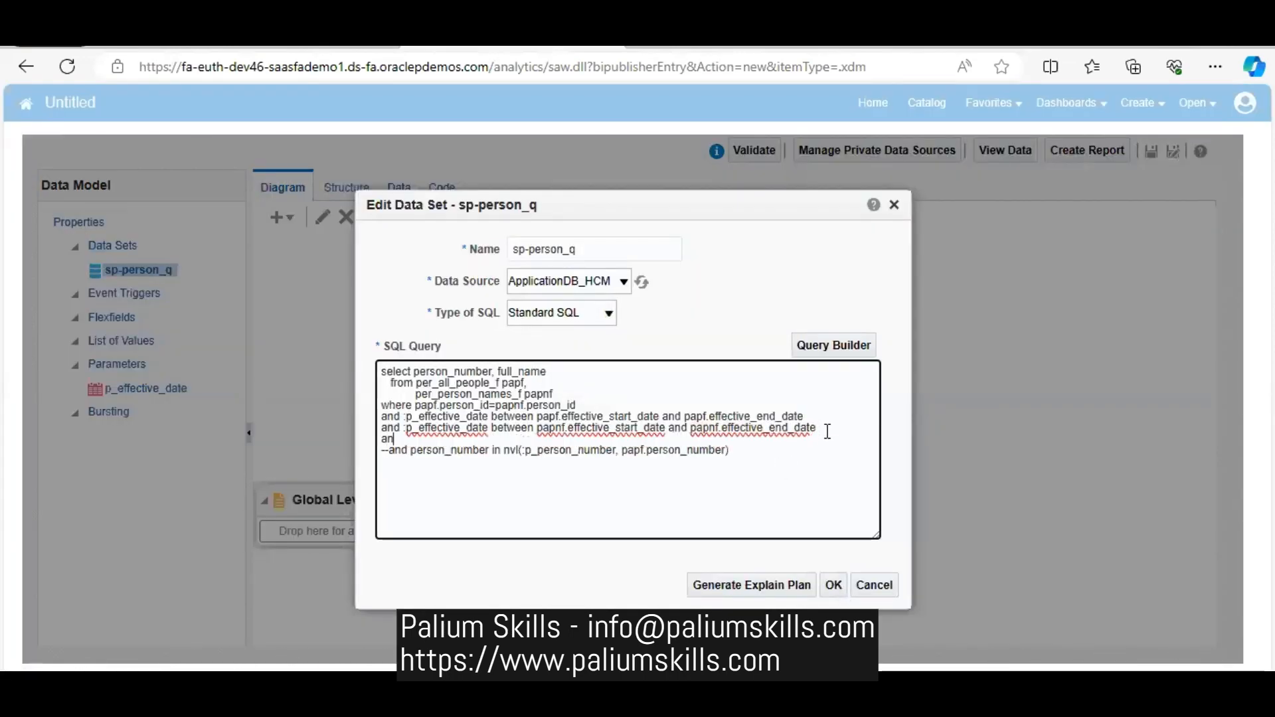
type("d name_t")
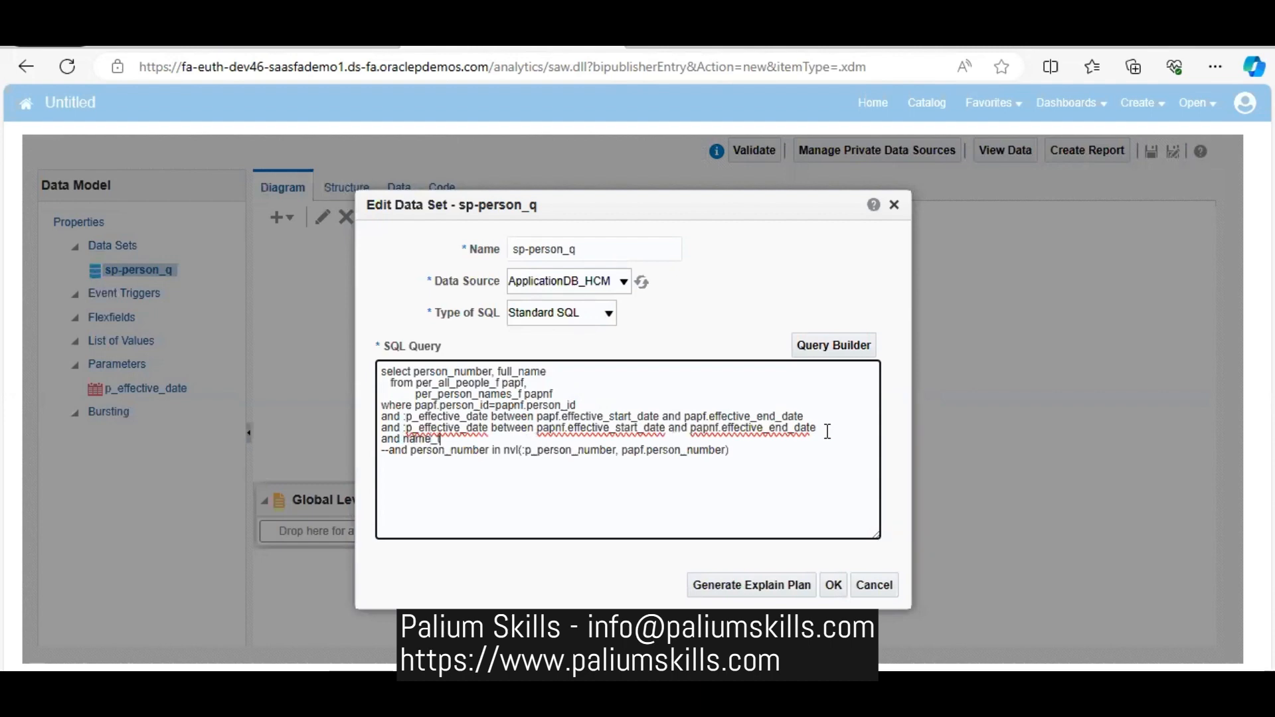
type("uyype='GLOBAL")
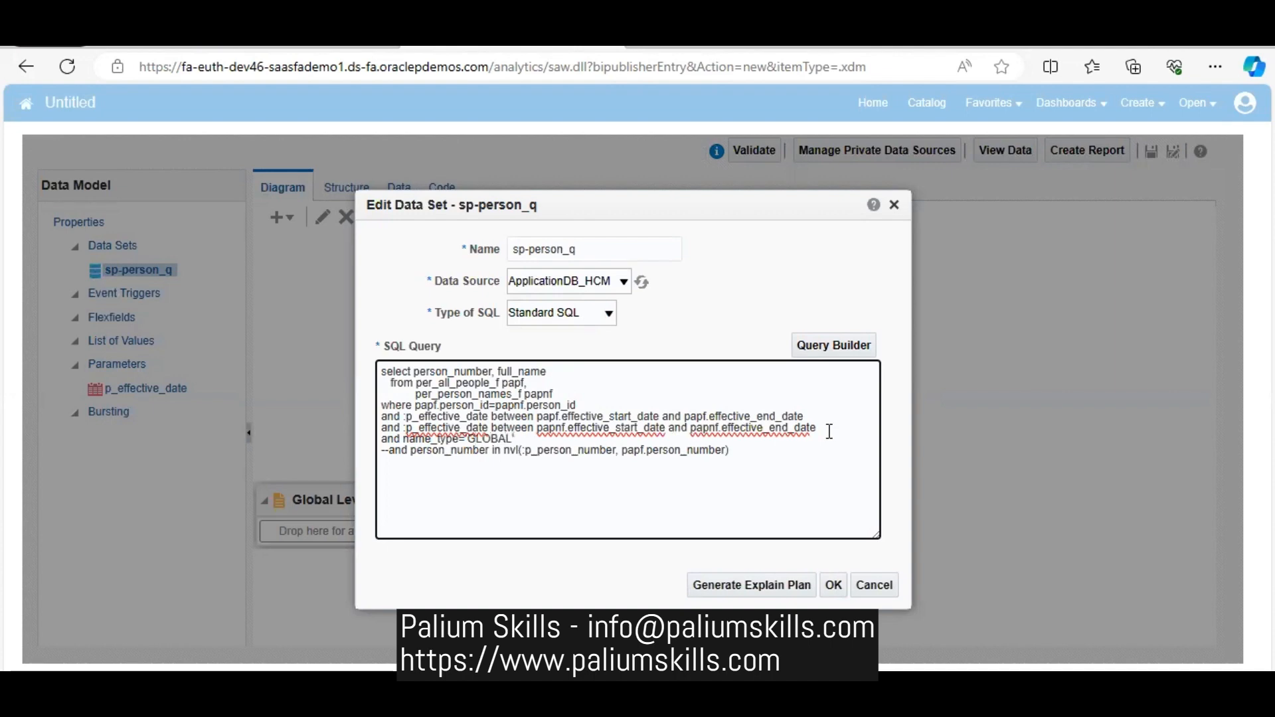
left_click(834, 585)
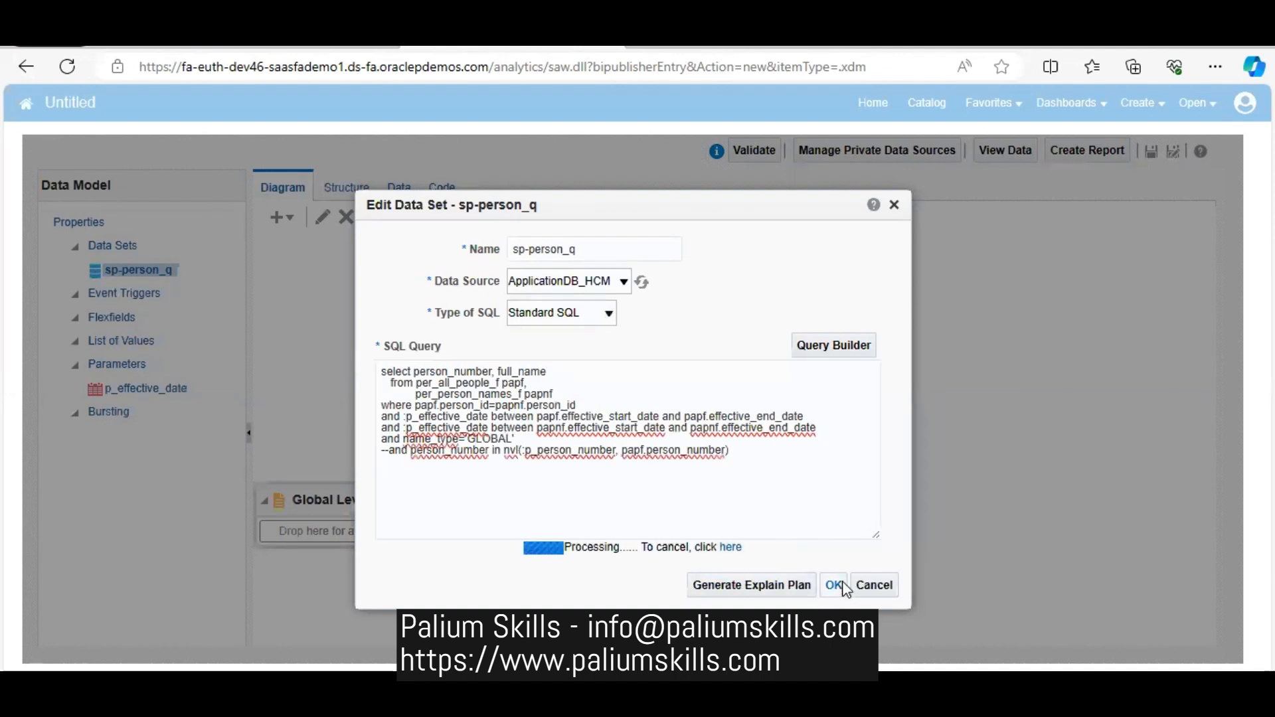
- Retrieve the data again with the edited query and show the rows as a table
left_click(393, 189)
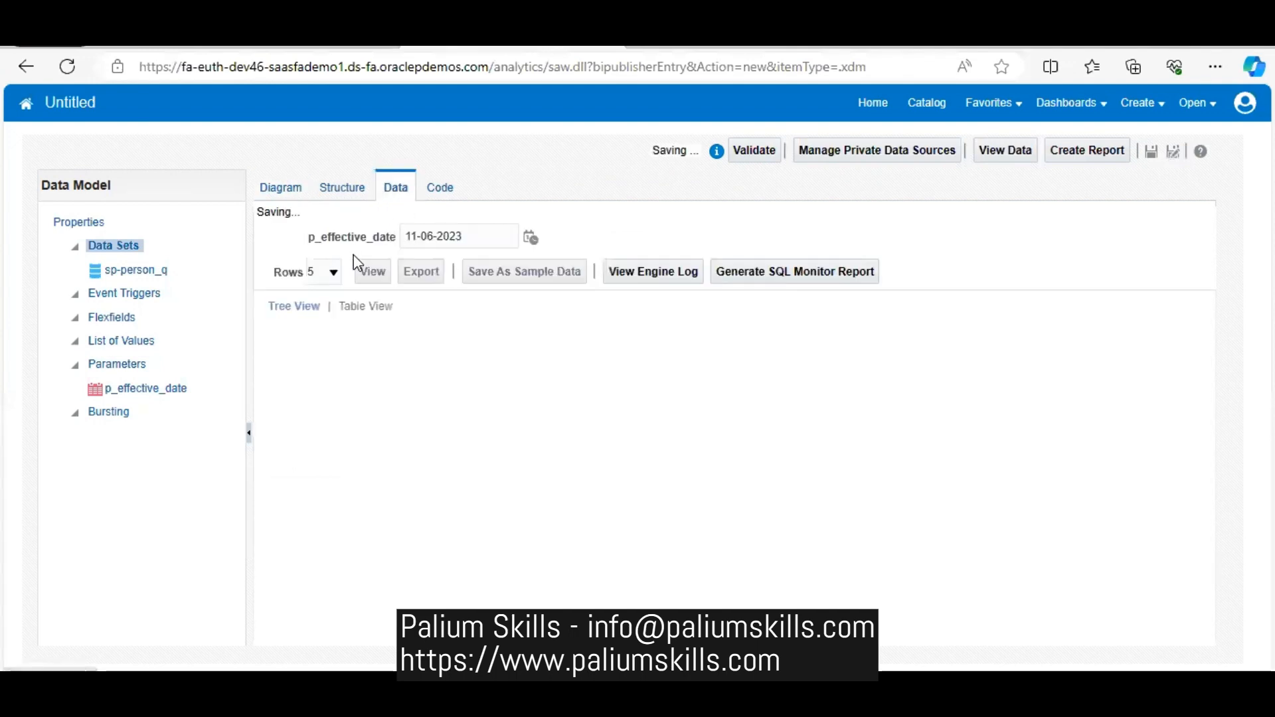
left_click(371, 259)
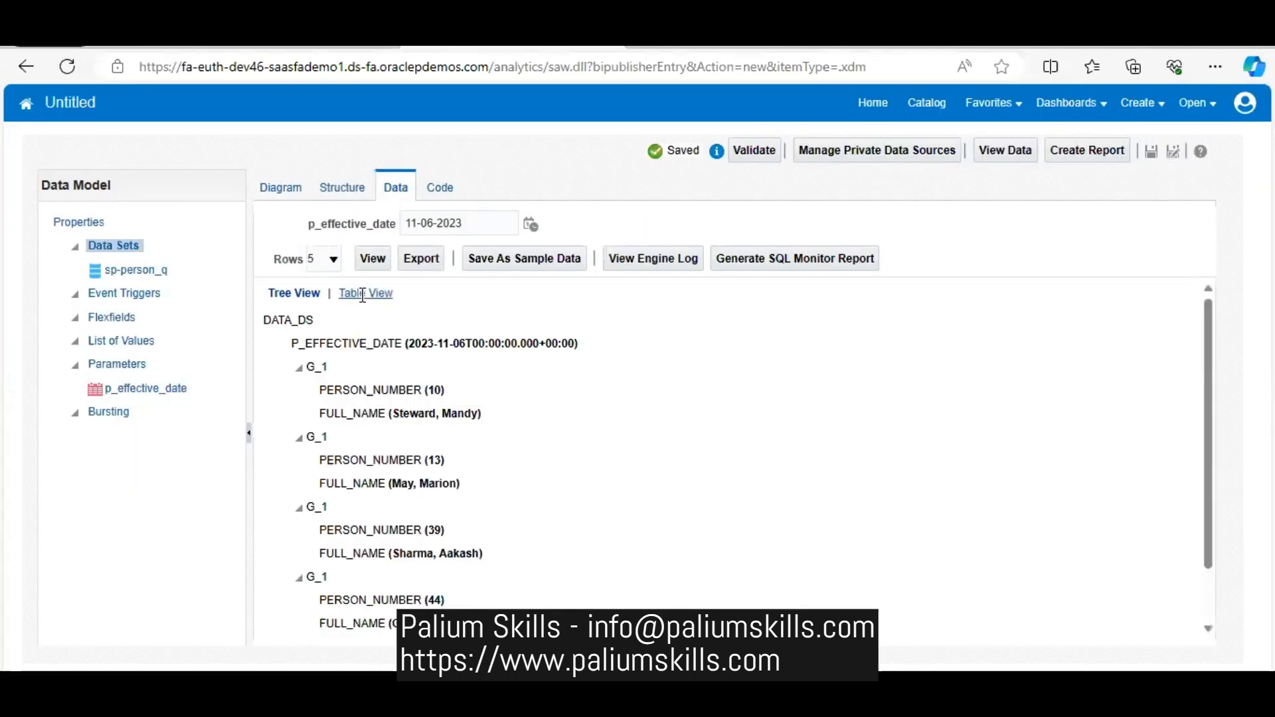
left_click(363, 295)
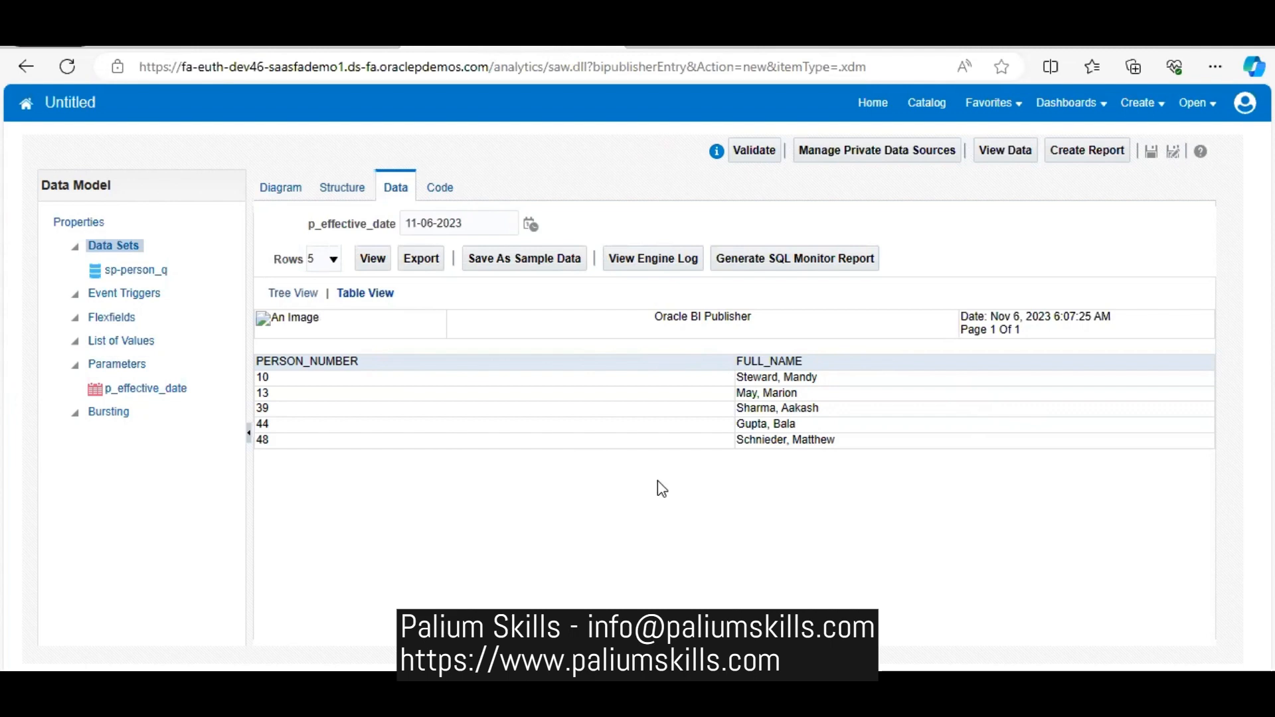
- Save the retrieved rows as sample data, export them as an XML file and keep the download
left_click(516, 264)
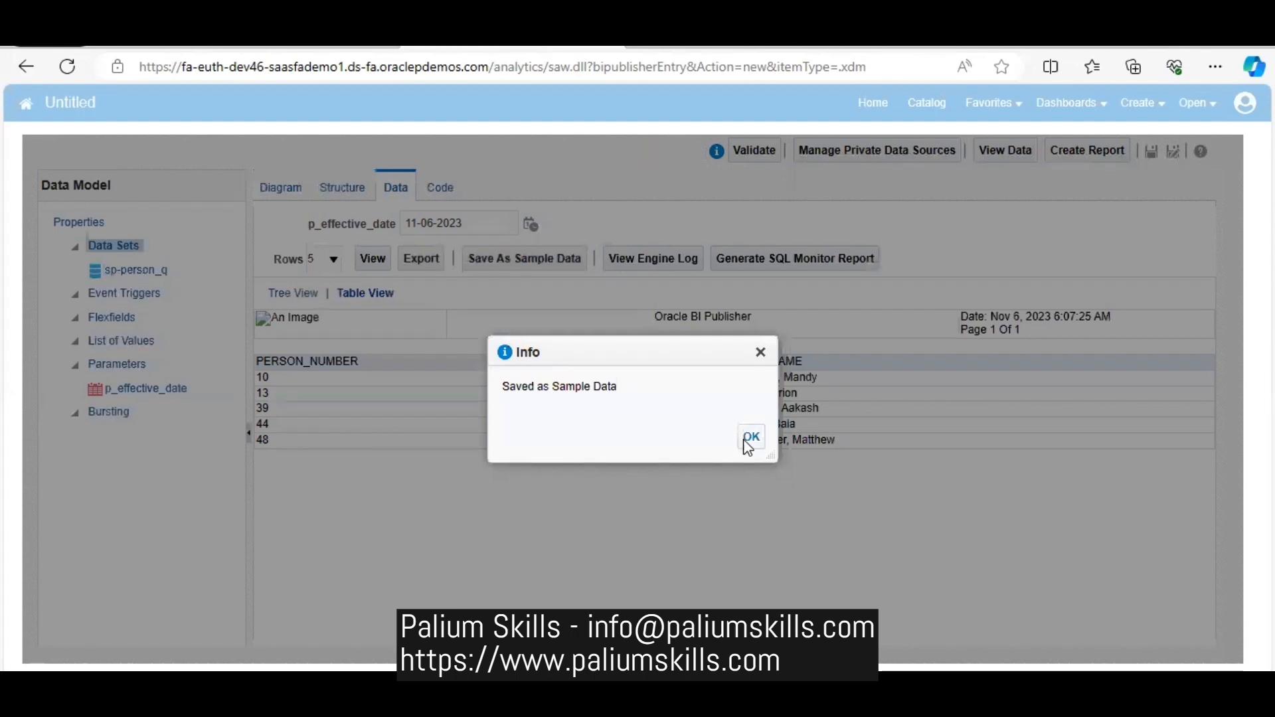
left_click(749, 437)
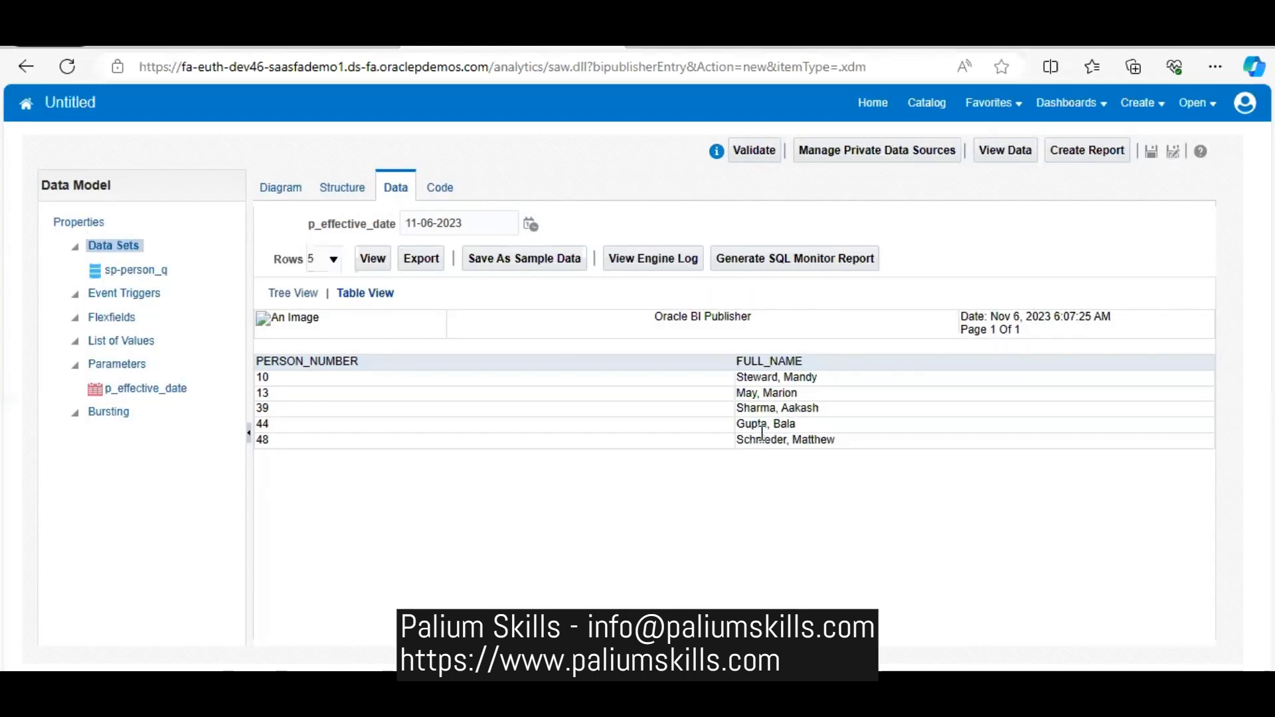
left_click(418, 261)
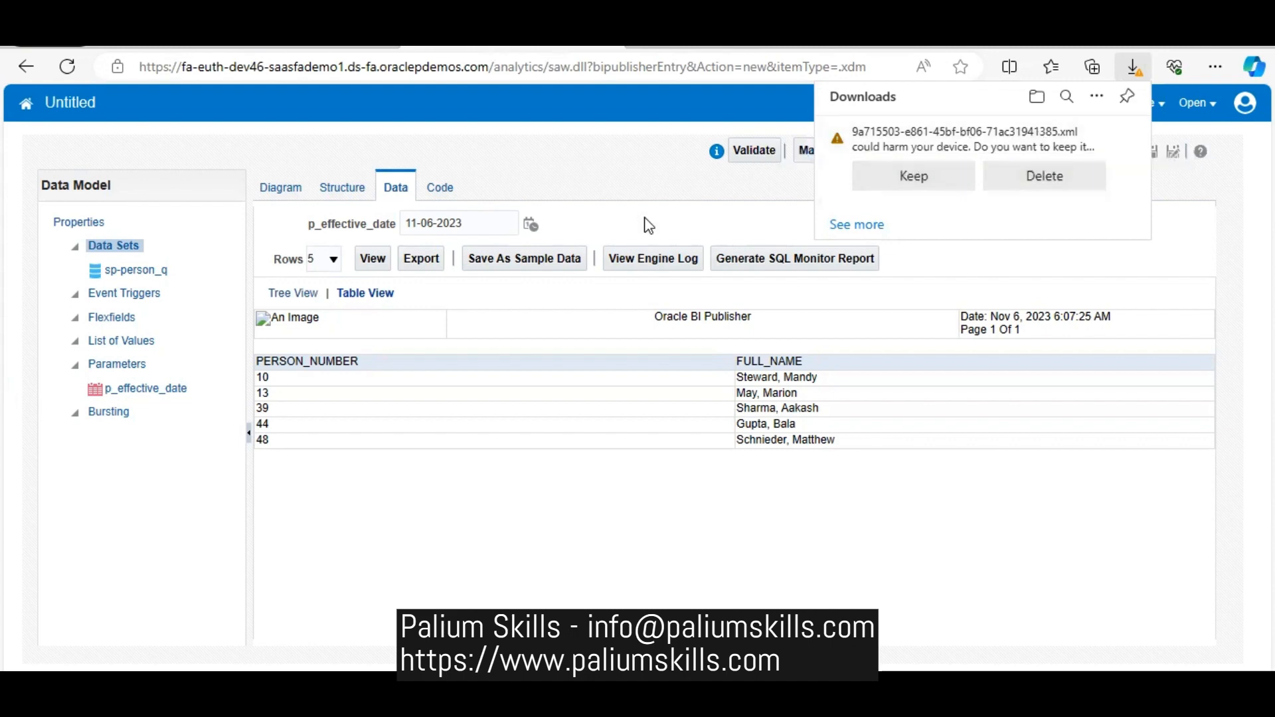
left_click(911, 175)
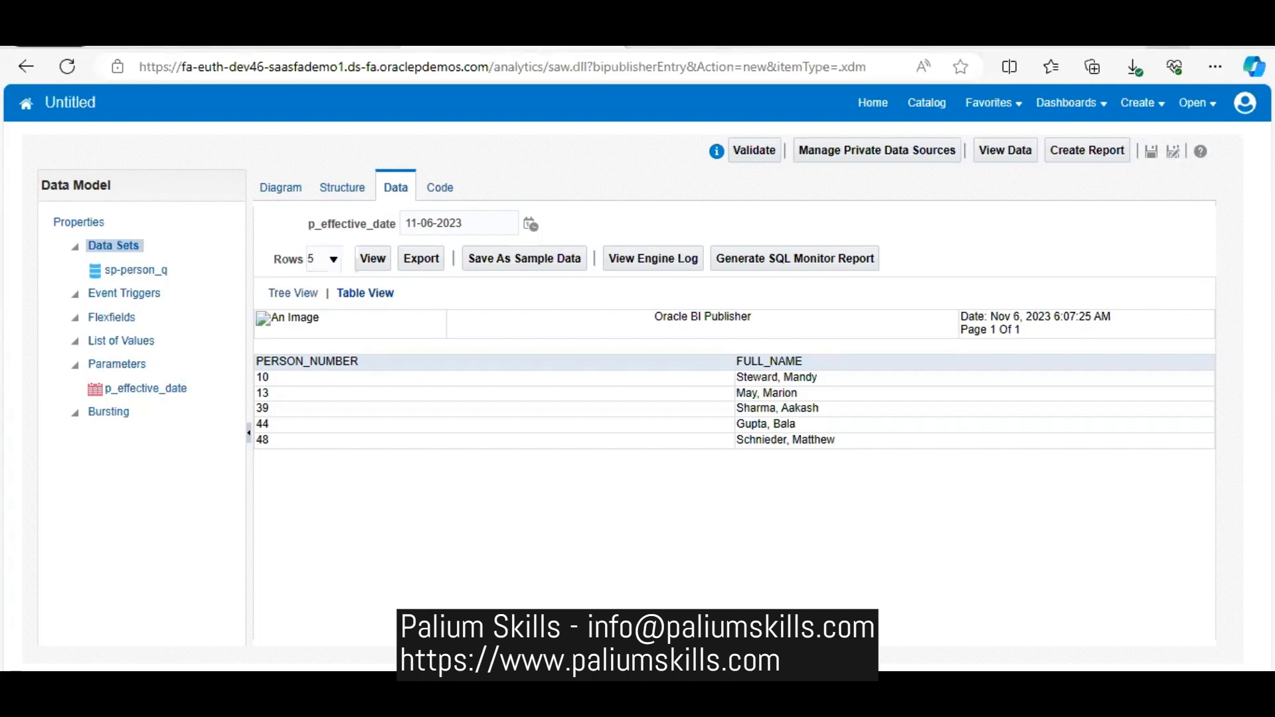
- Switch to Word, create a blank document and close its Navigation pane
left_click(1170, 35)
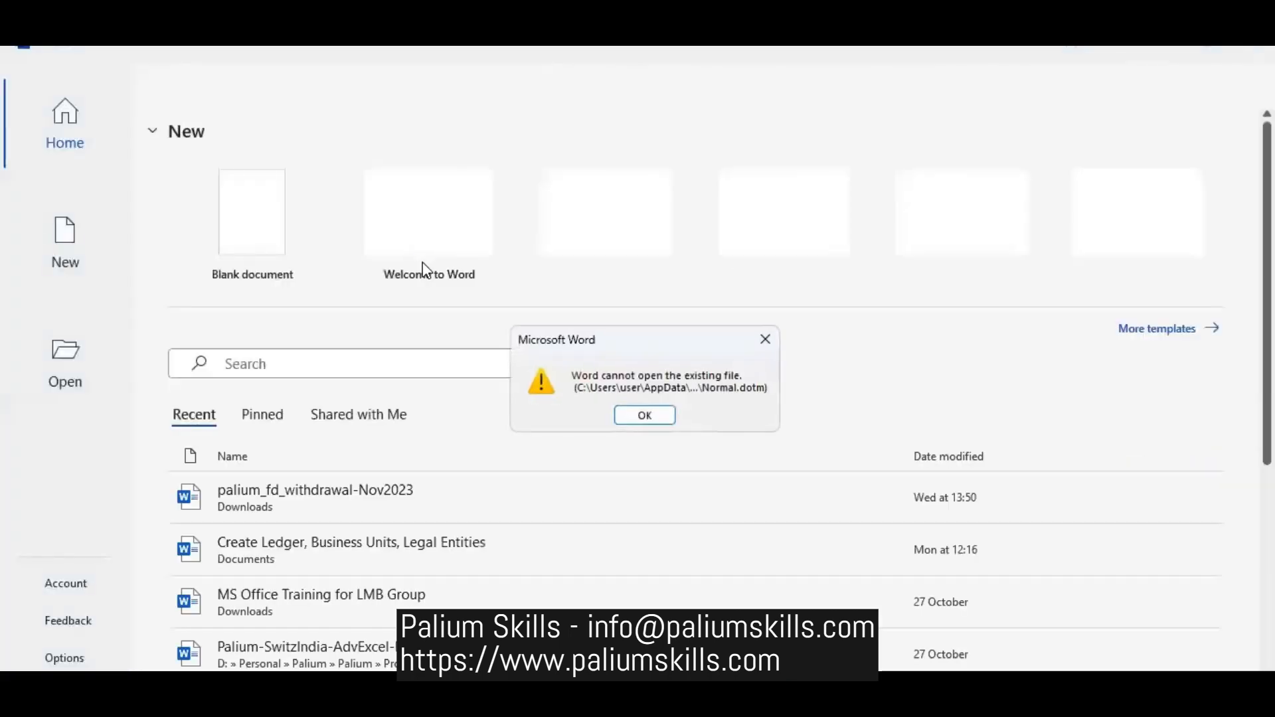
left_click(645, 415)
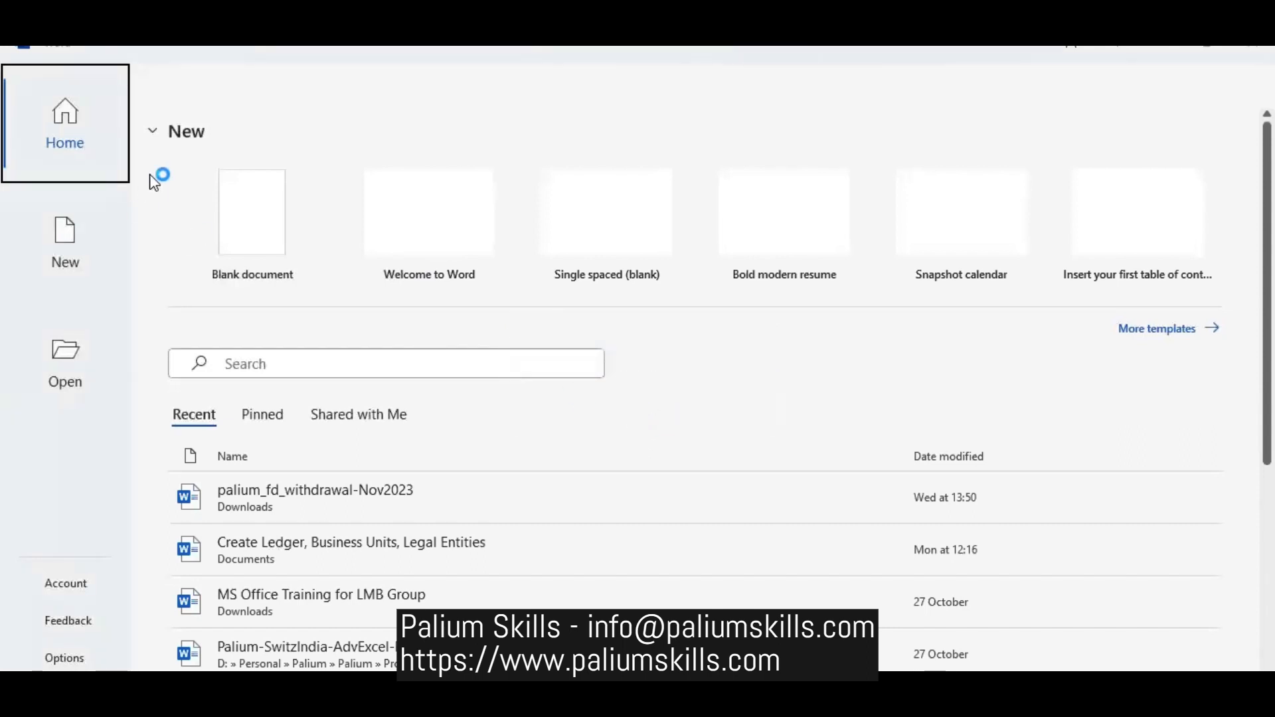
left_click(244, 211)
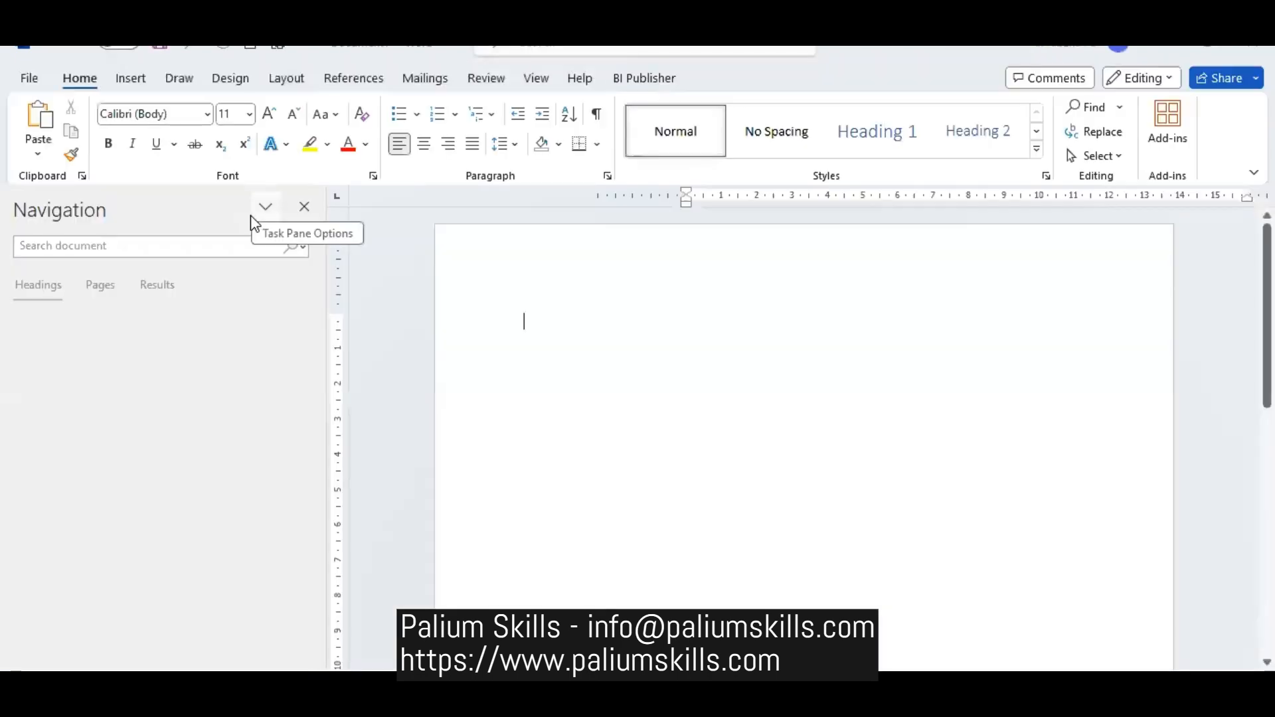
left_click(265, 208)
left_click(304, 209)
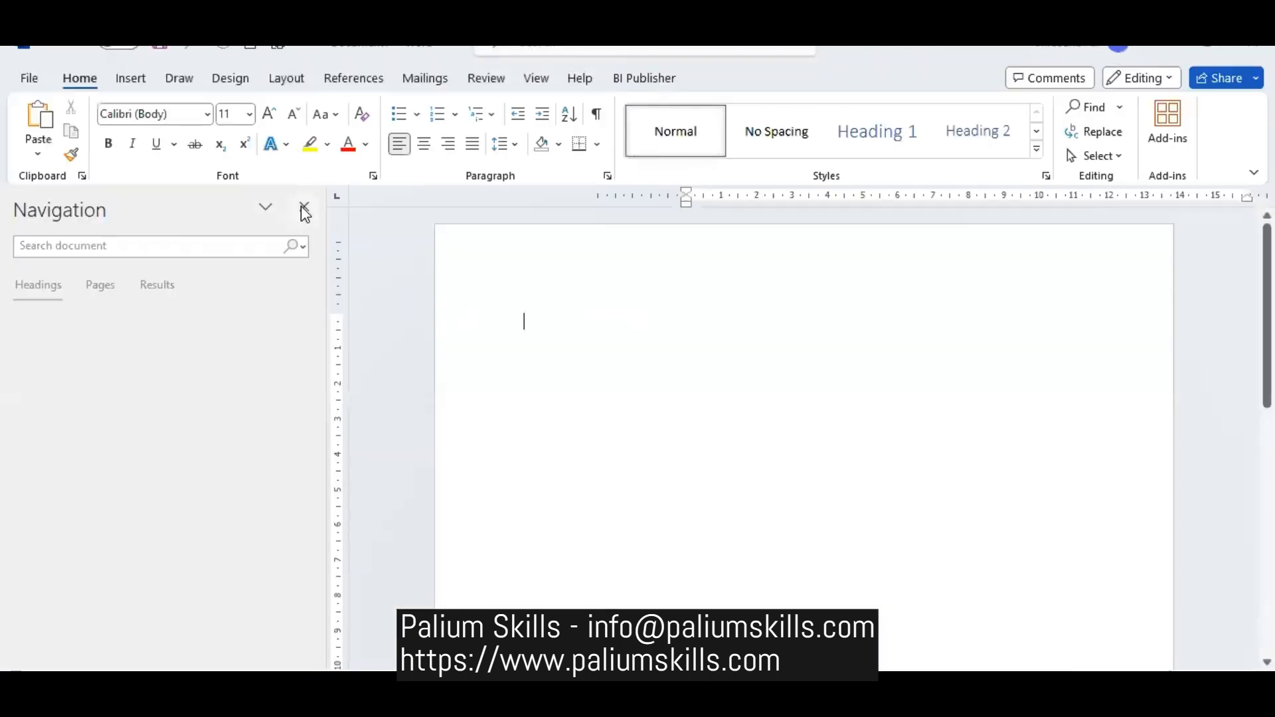
left_click(304, 209)
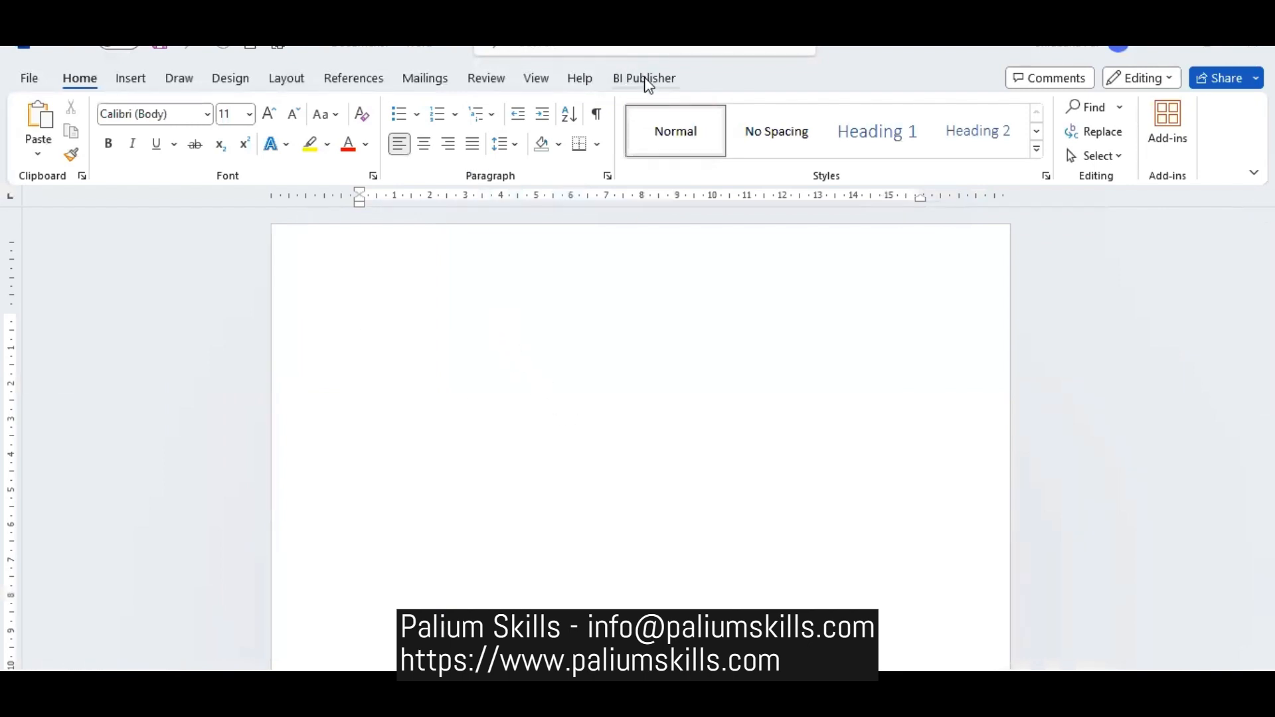
- Load the exported XML file from the Downloads folder as BI Publisher sample data for the template
left_click(645, 79)
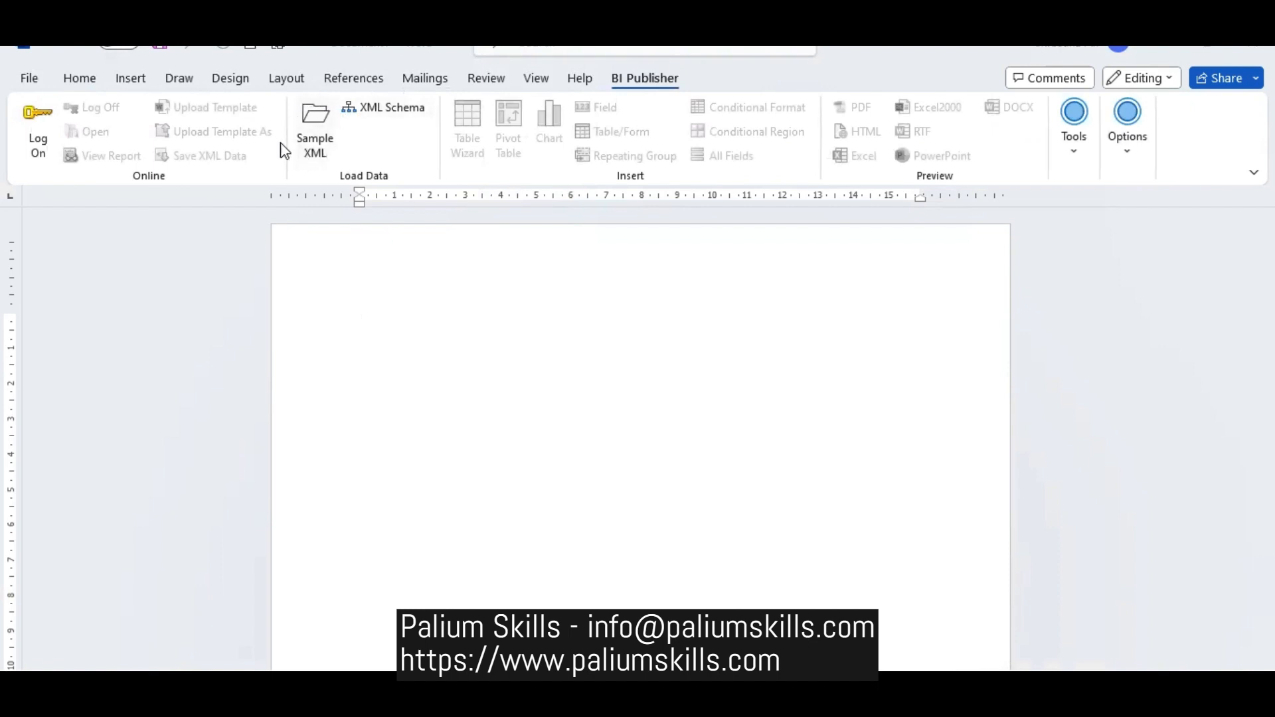
left_click(322, 119)
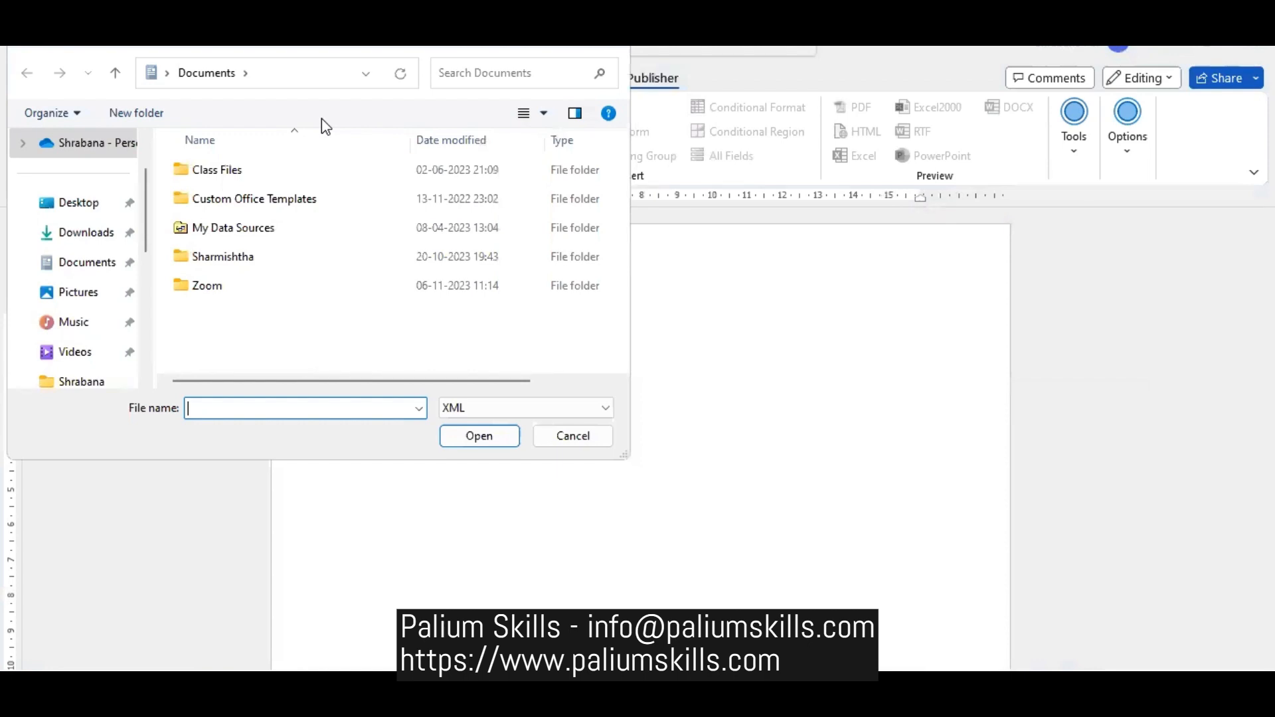
left_click(94, 244)
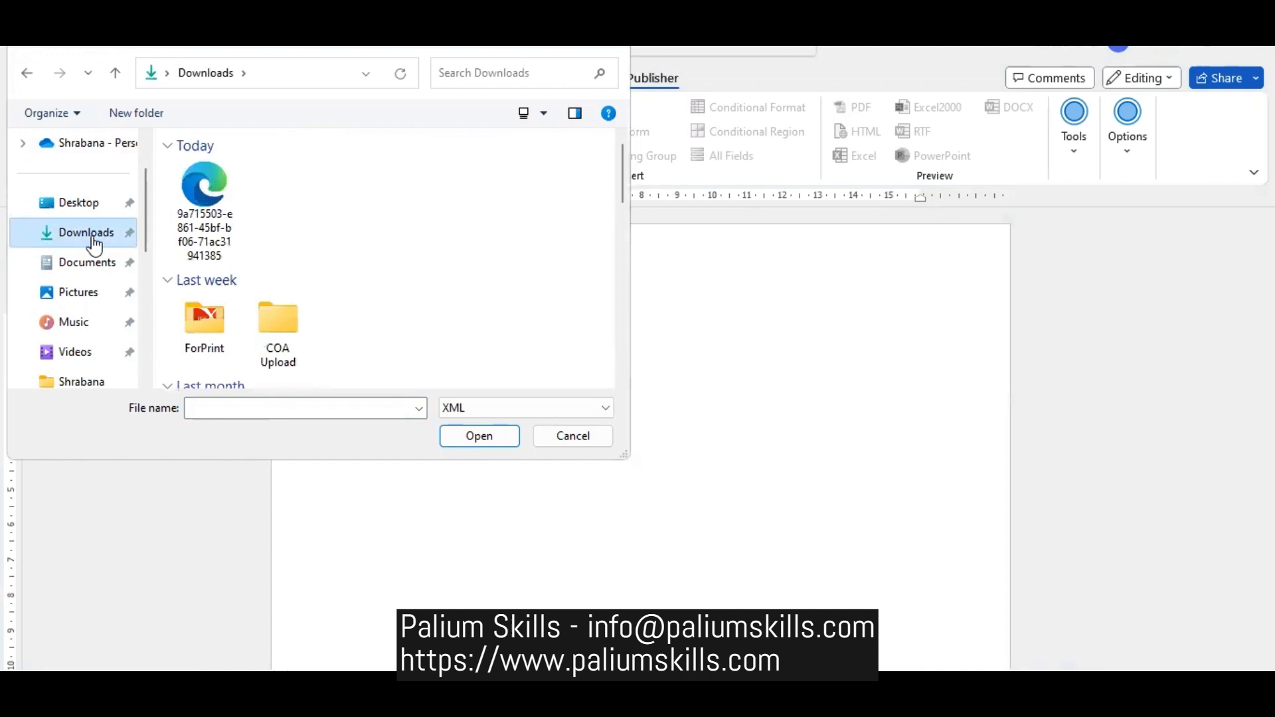
left_click(222, 205)
left_click(452, 435)
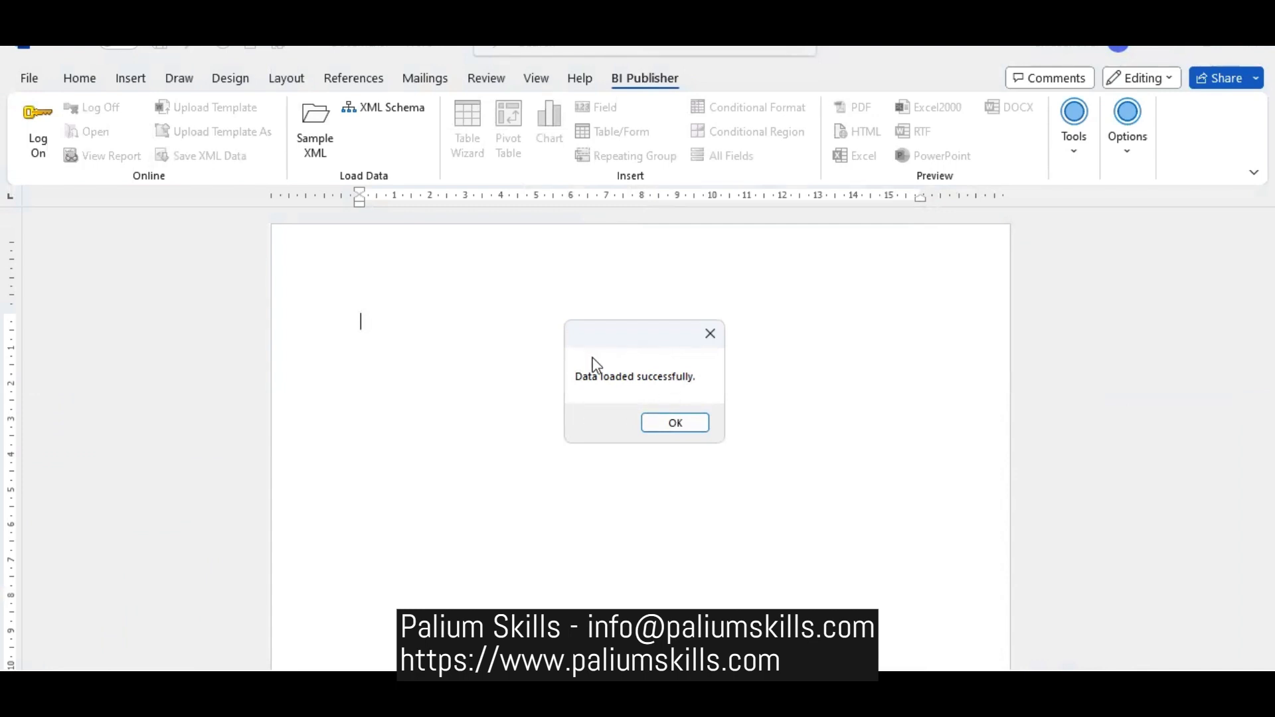
left_click(666, 423)
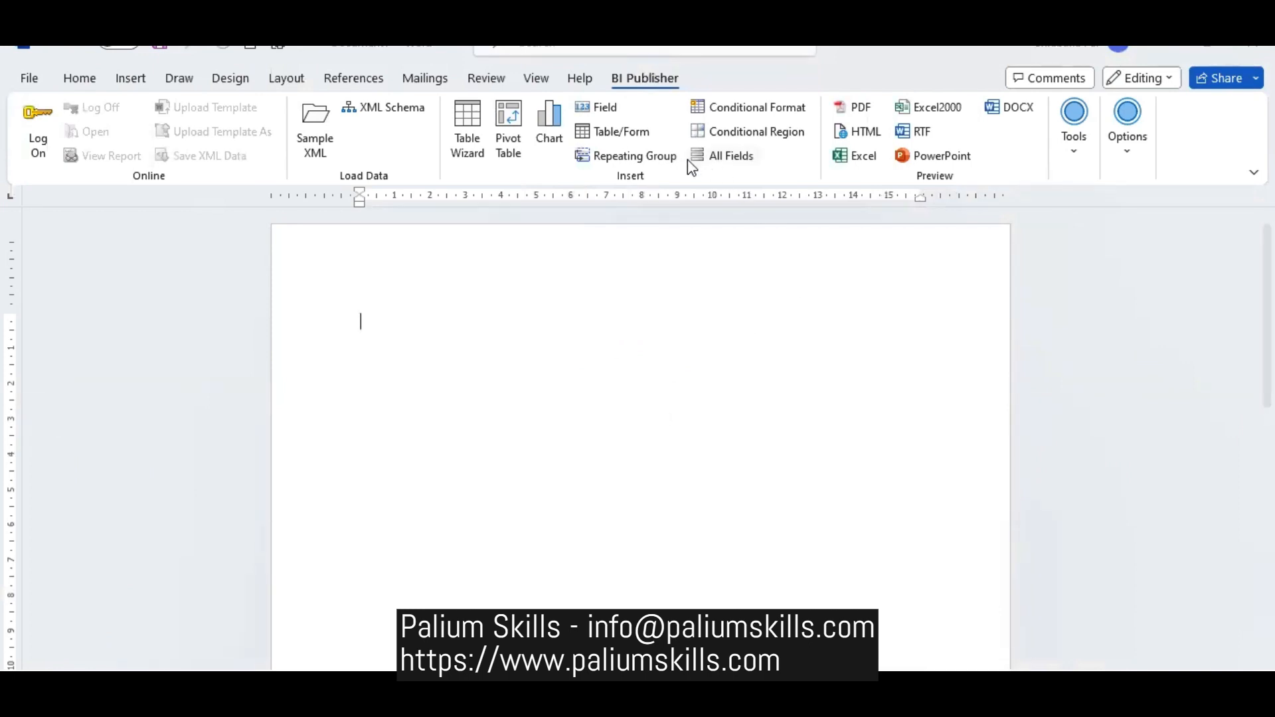
- Examine the loaded data fields, select P_EFFECTIVE_DATE to see its example, and close the list without inserting a field
left_click(605, 109)
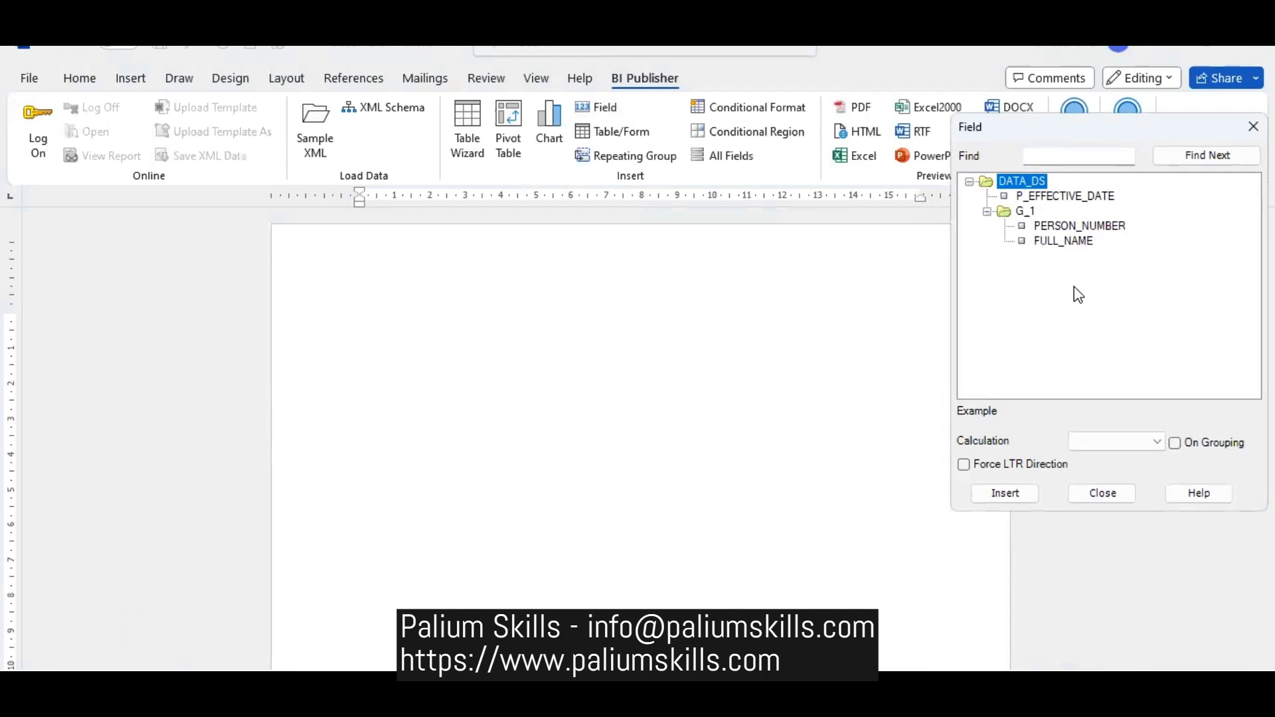
left_click(1057, 199)
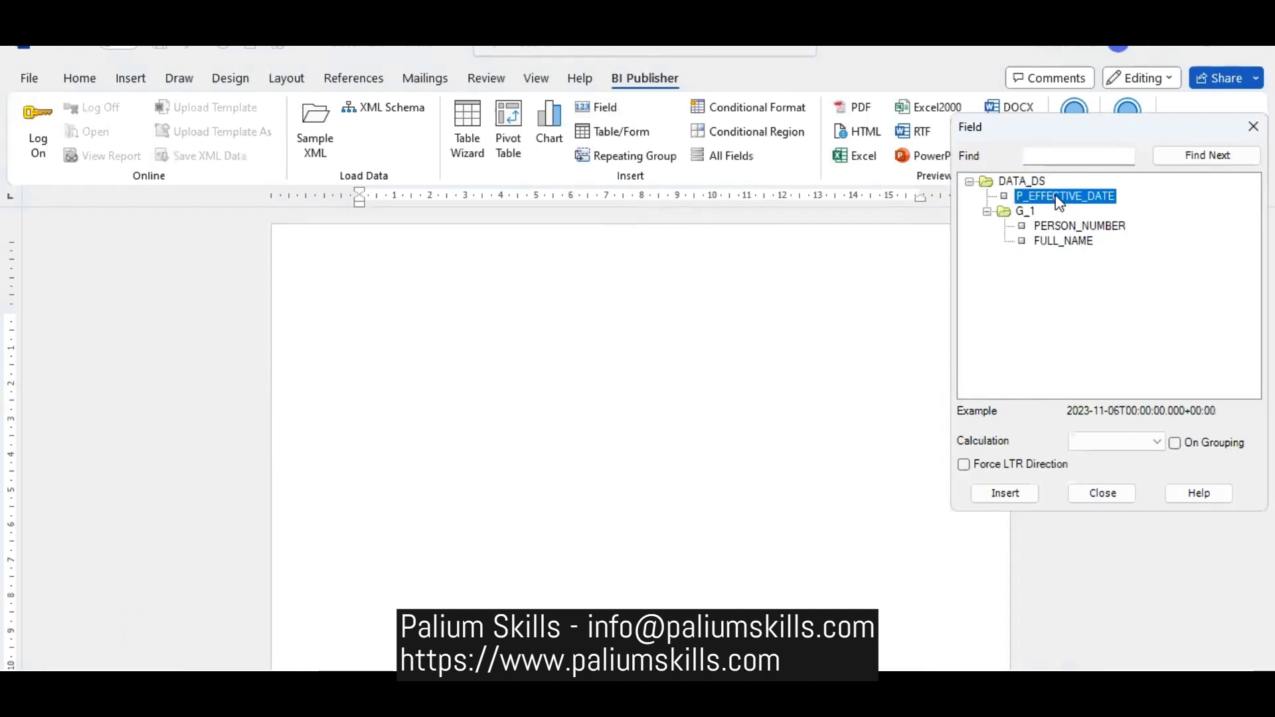
left_click(1105, 492)
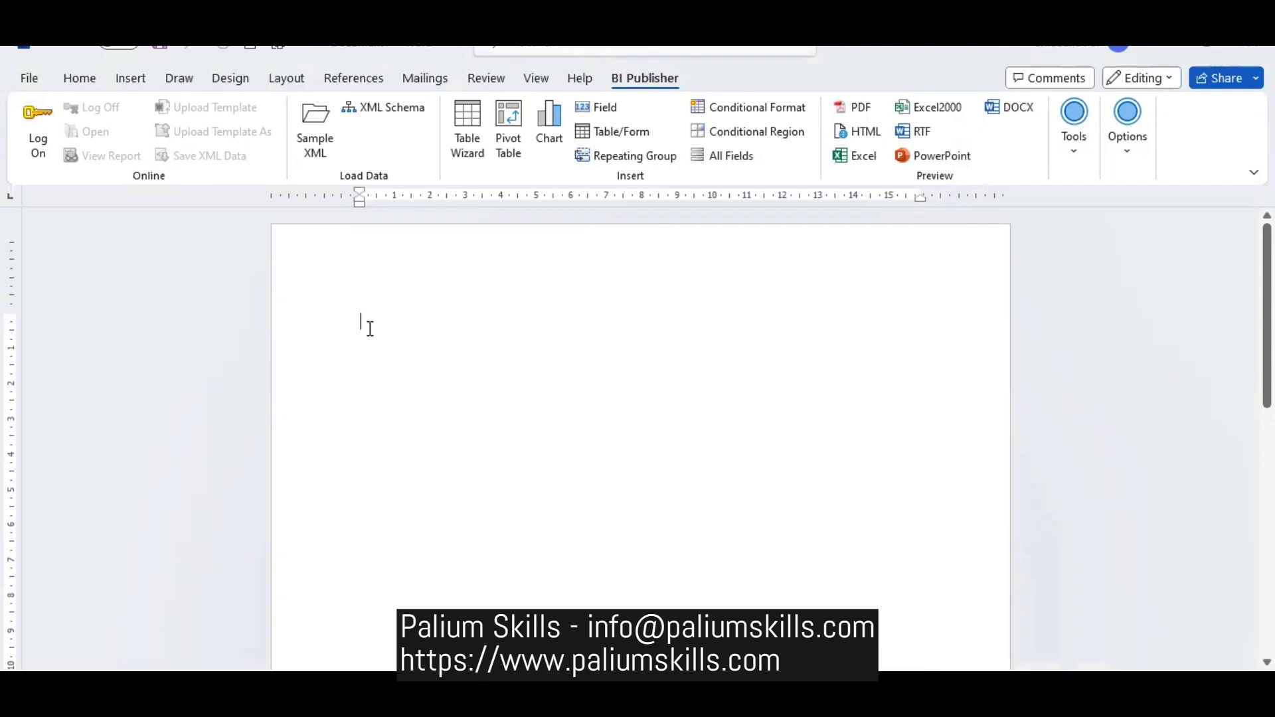
- Enter the heading "Different ways to create a layout" at the start of the blank document
type("Dif")
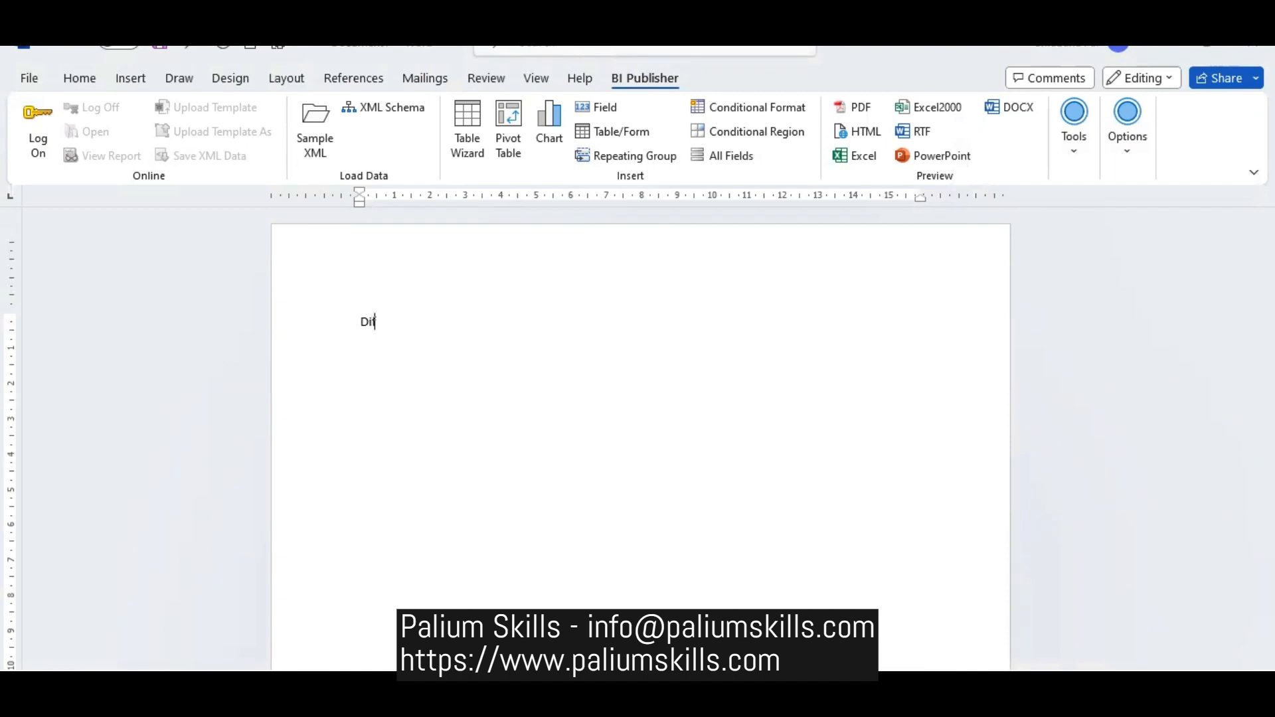
type("ferent ")
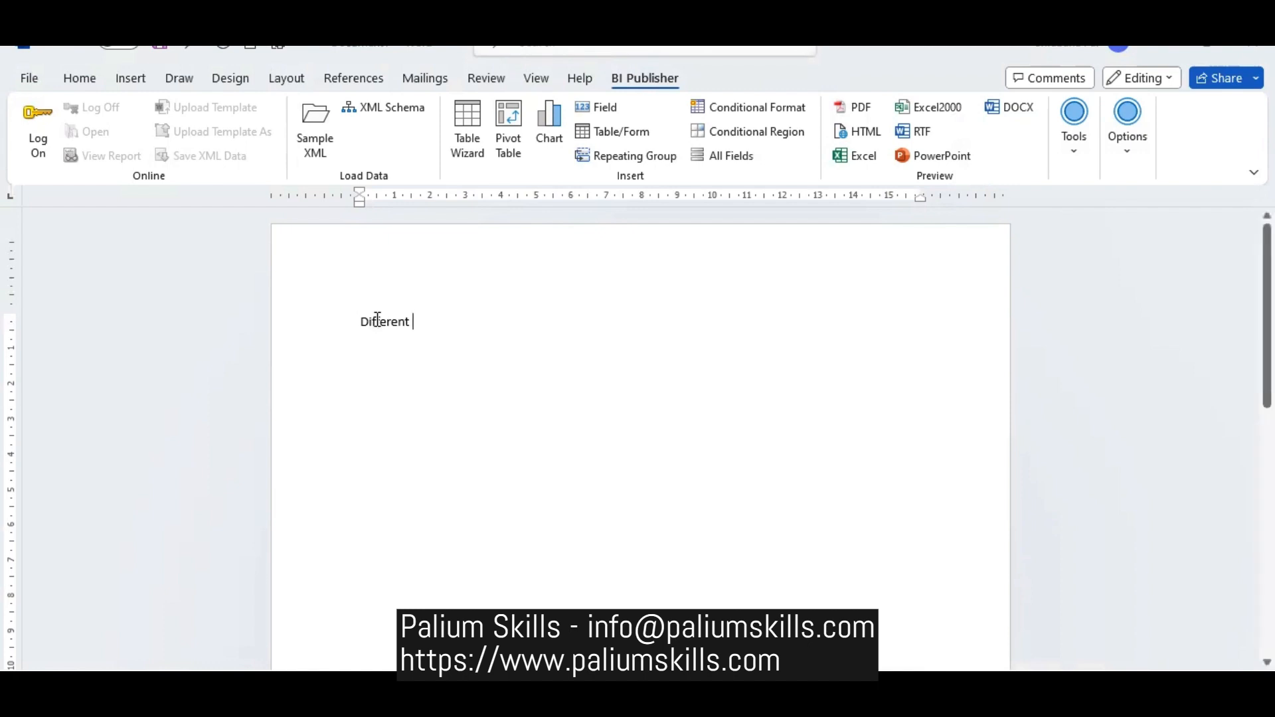
type("way")
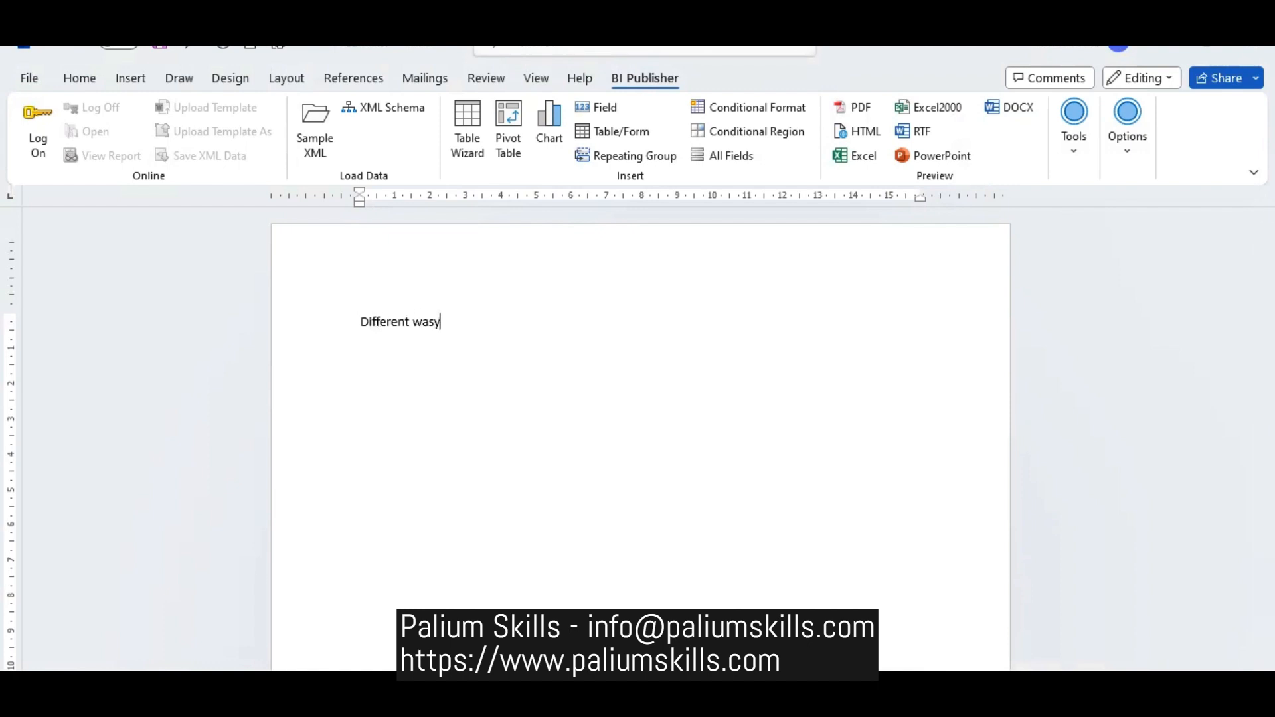
key("BackSpace")
type("ys to create a layout")
key("Return")
- Add the line "No1. – Using All Fields" and insert a table of all the data fields below it
type("No1. ")
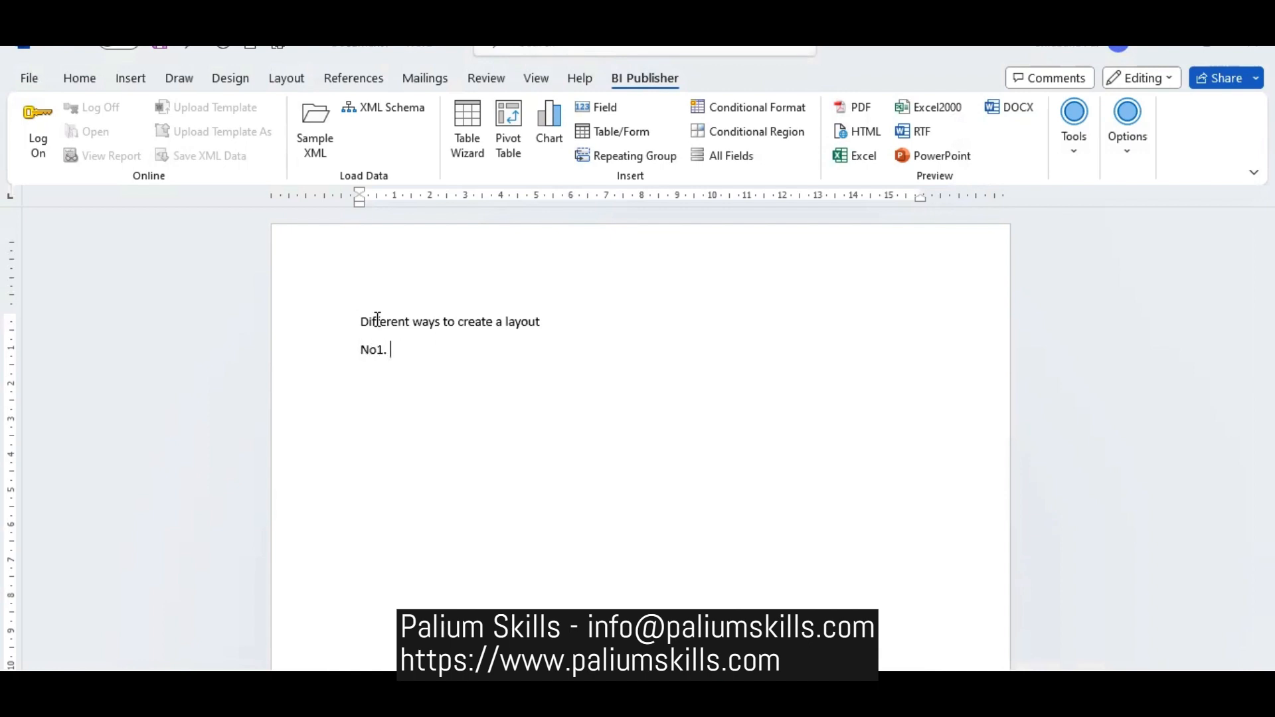
type("- Using All Fields")
key("Return")
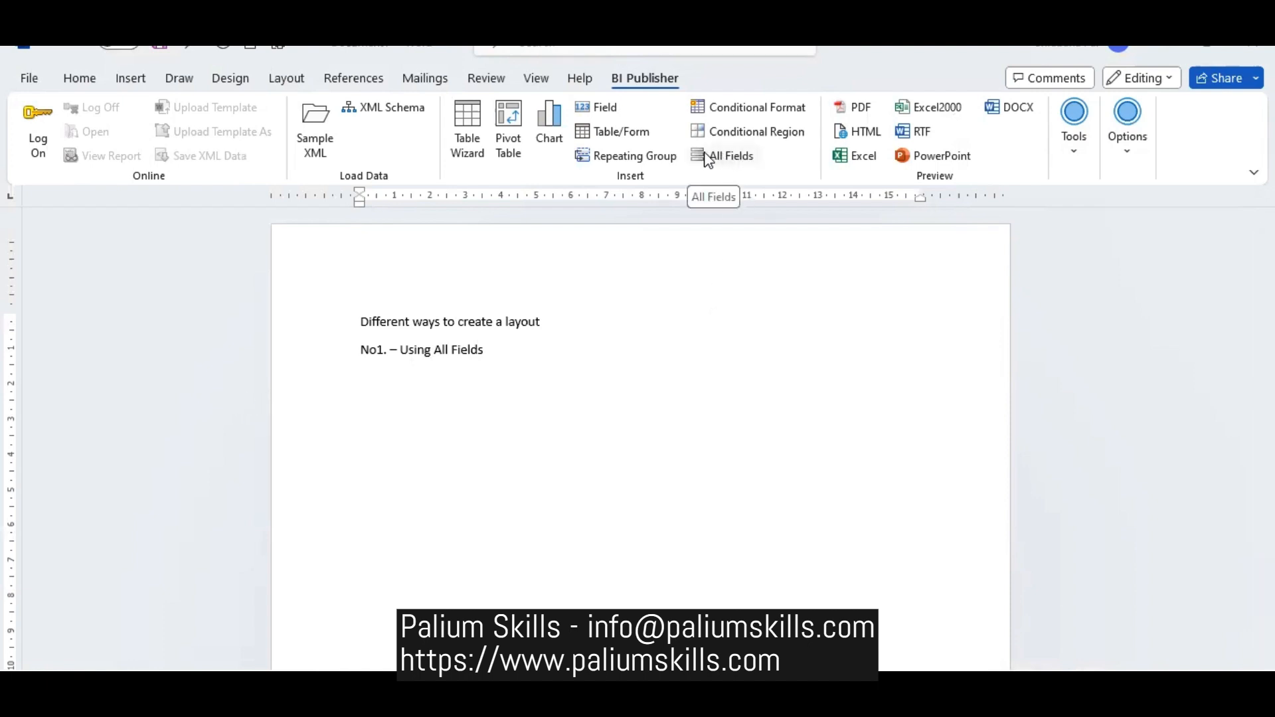
left_click(739, 157)
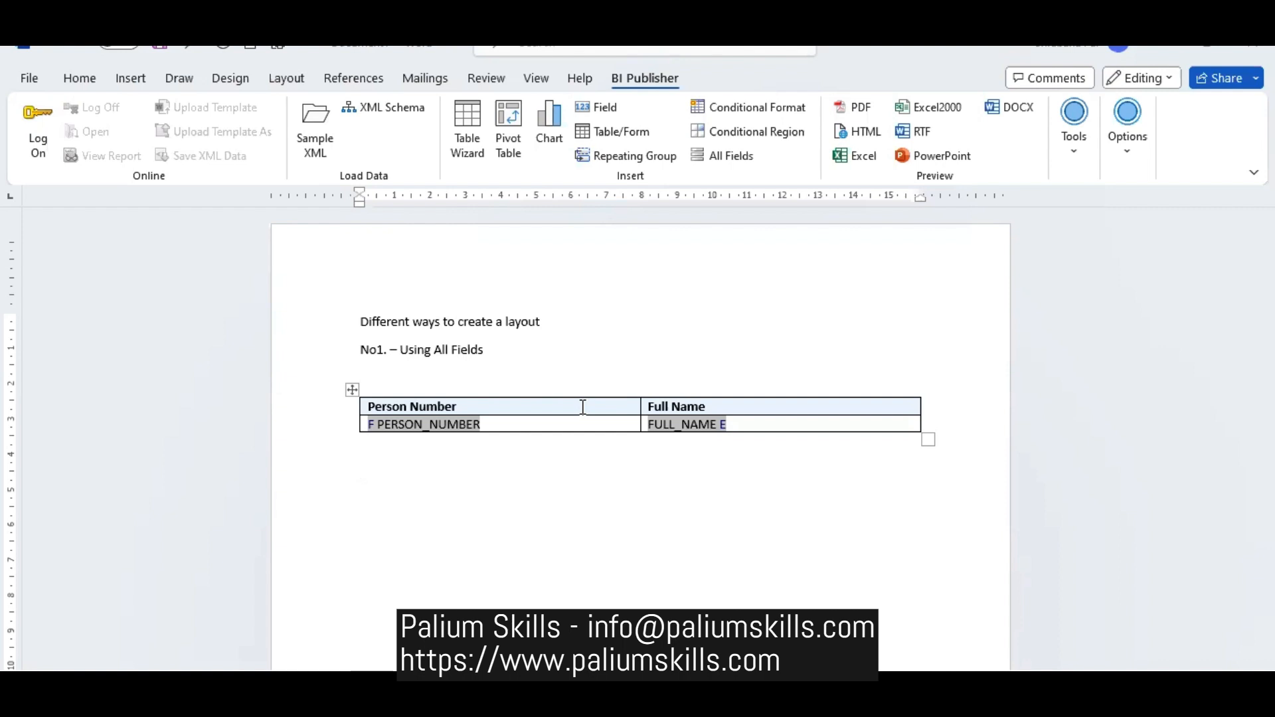
- Below the first table, enter the line "2nd way of creating the layout – using Table Wizard"
type("No.")
key("BackSpace")
key("BackSpace")
key("BackSpace")
type("2nd wau")
key("BackSpace")
type("y of cr")
type("eate")
key("BackSpace")
key("BackSpace")
key("BackSpace")
key("BackSpace")
type("eating")
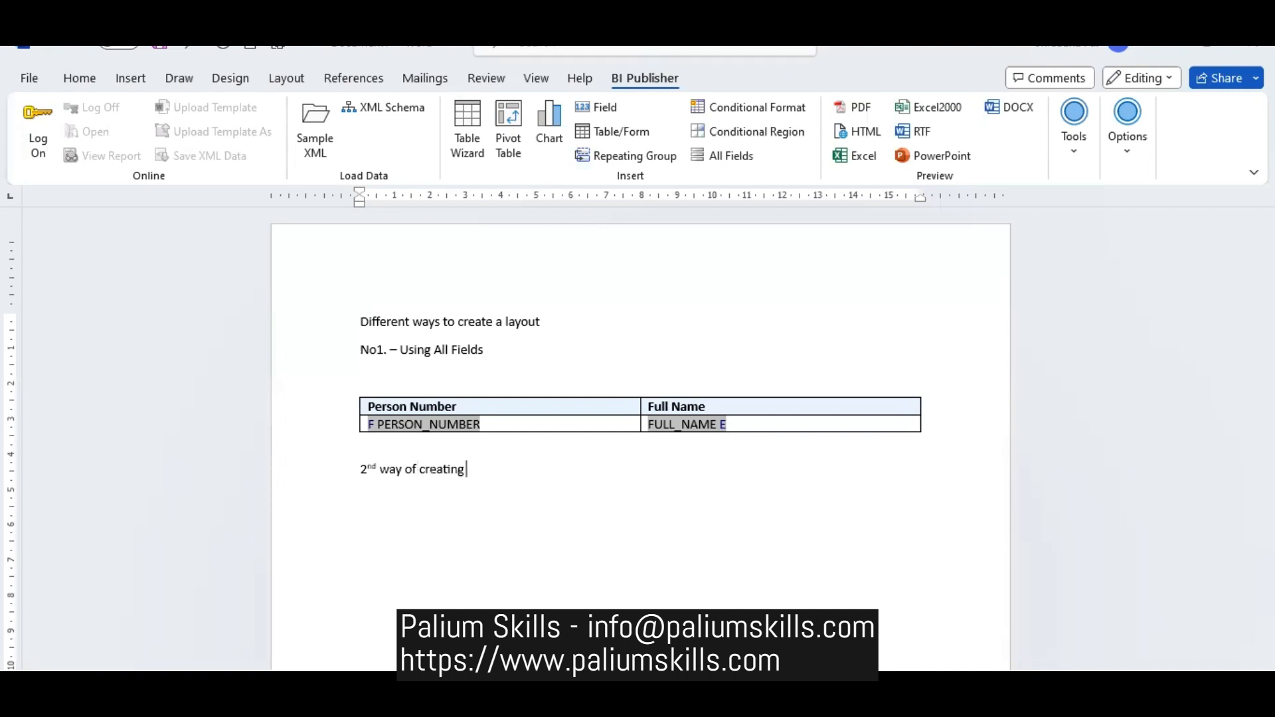
type(" the layout")
key("Return")
key("BackSpace")
type("- ")
type("using ")
type("Table Wi")
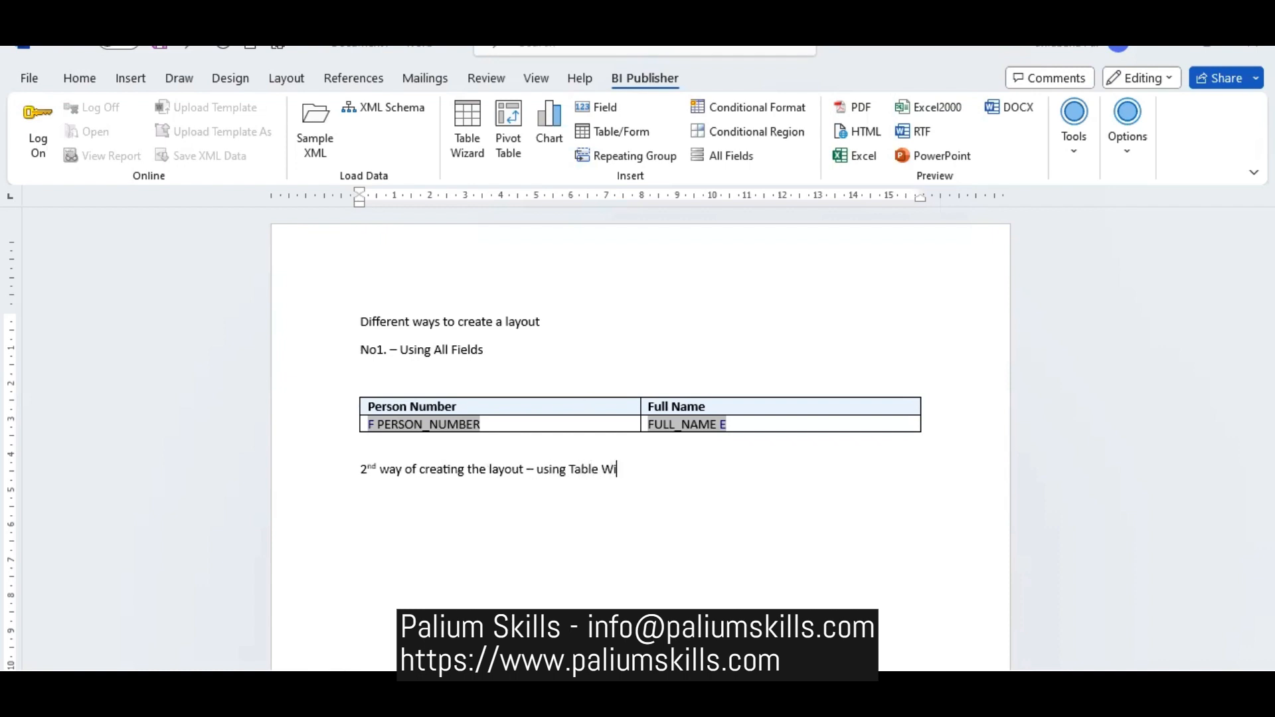
type("zard")
- Start a Table Wizard report in Table format with PERSON_NUMBER and FULL_NAME as its fields, each included once
left_click(475, 128)
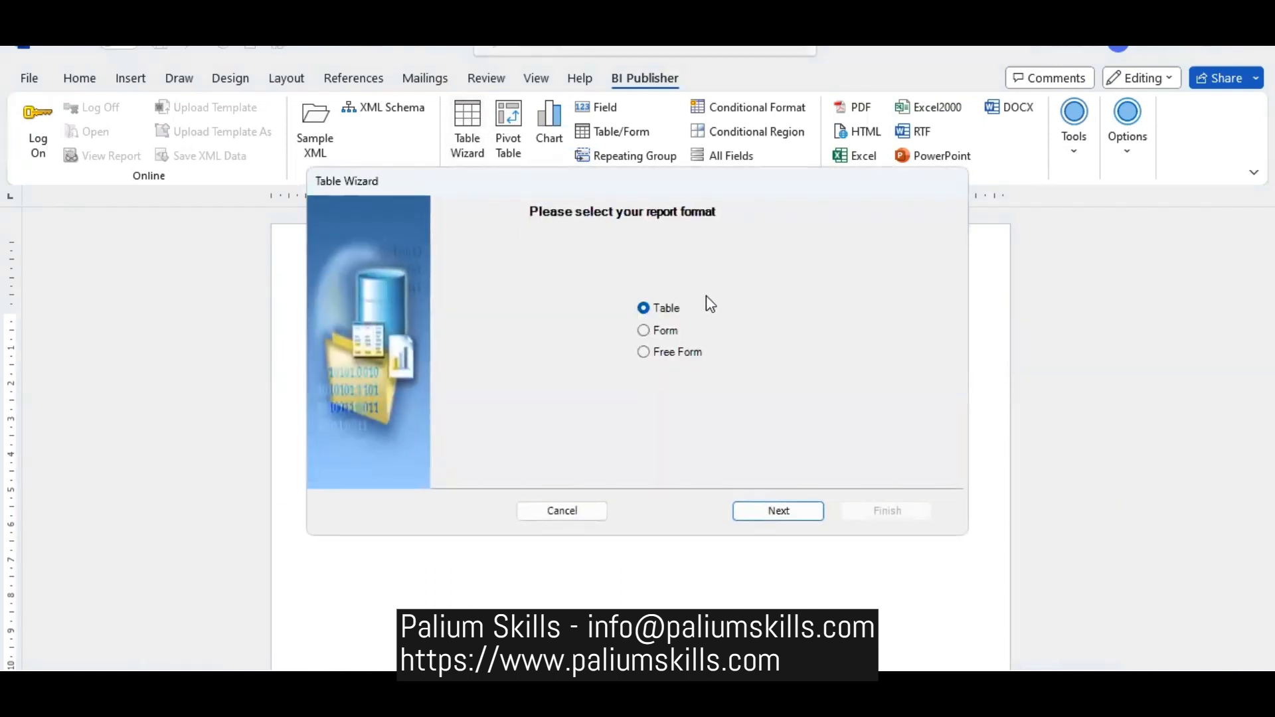
left_click(776, 511)
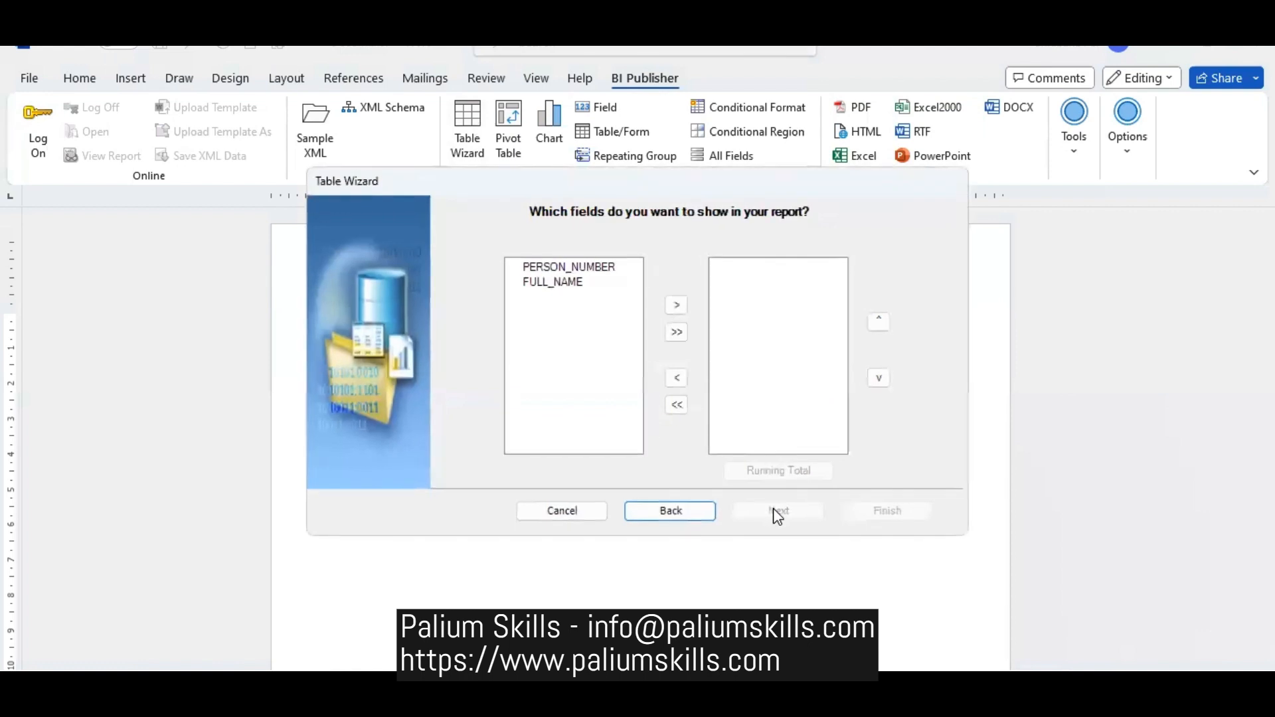
left_click(606, 266)
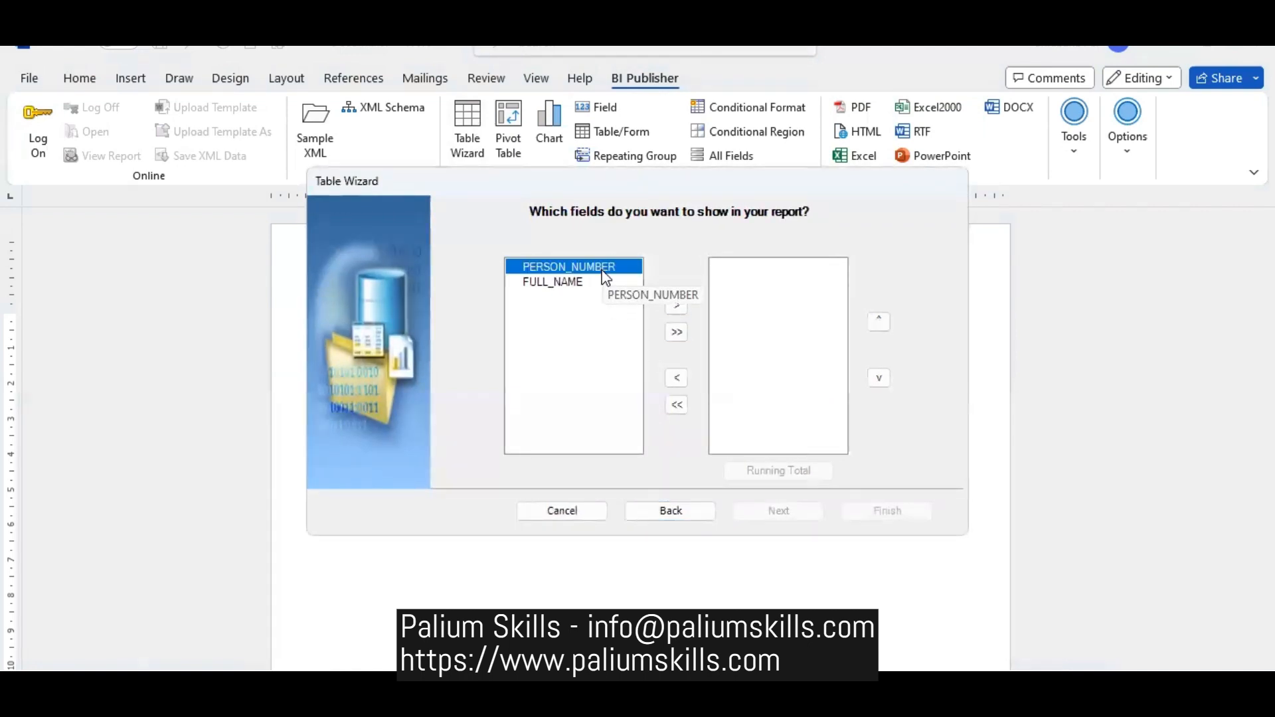
left_click(676, 307)
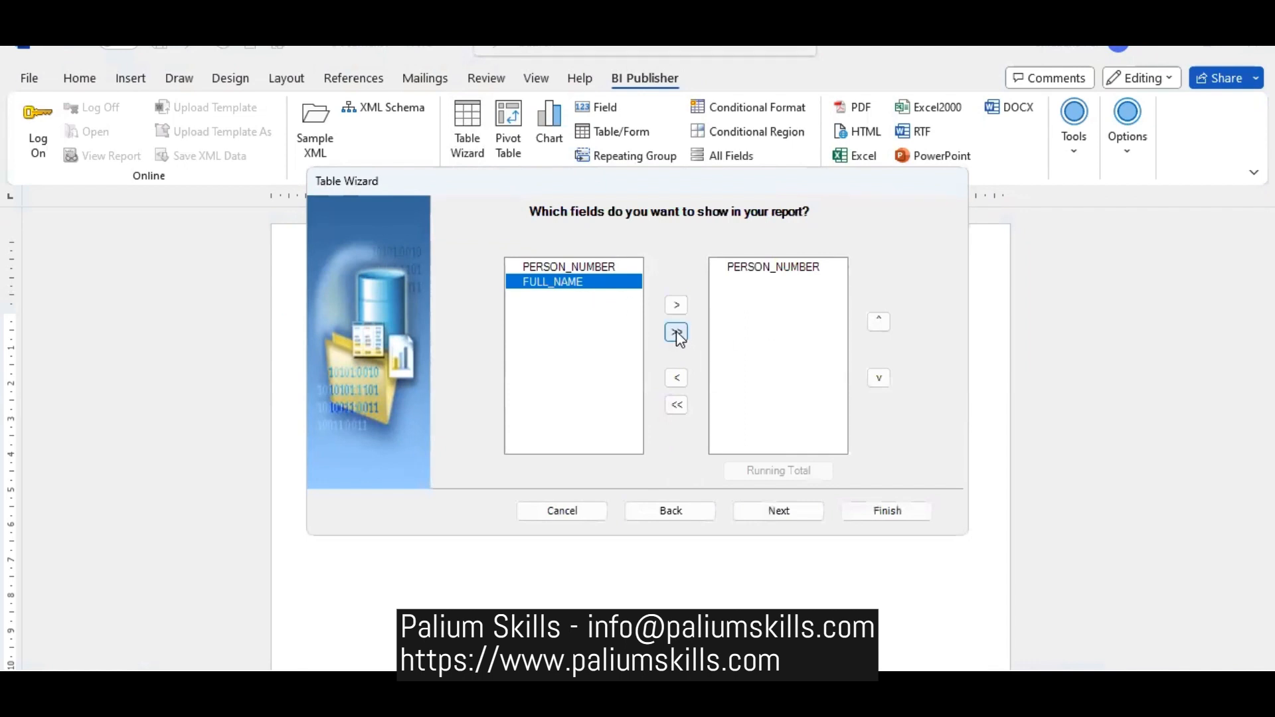
left_click(676, 332)
left_click(774, 282)
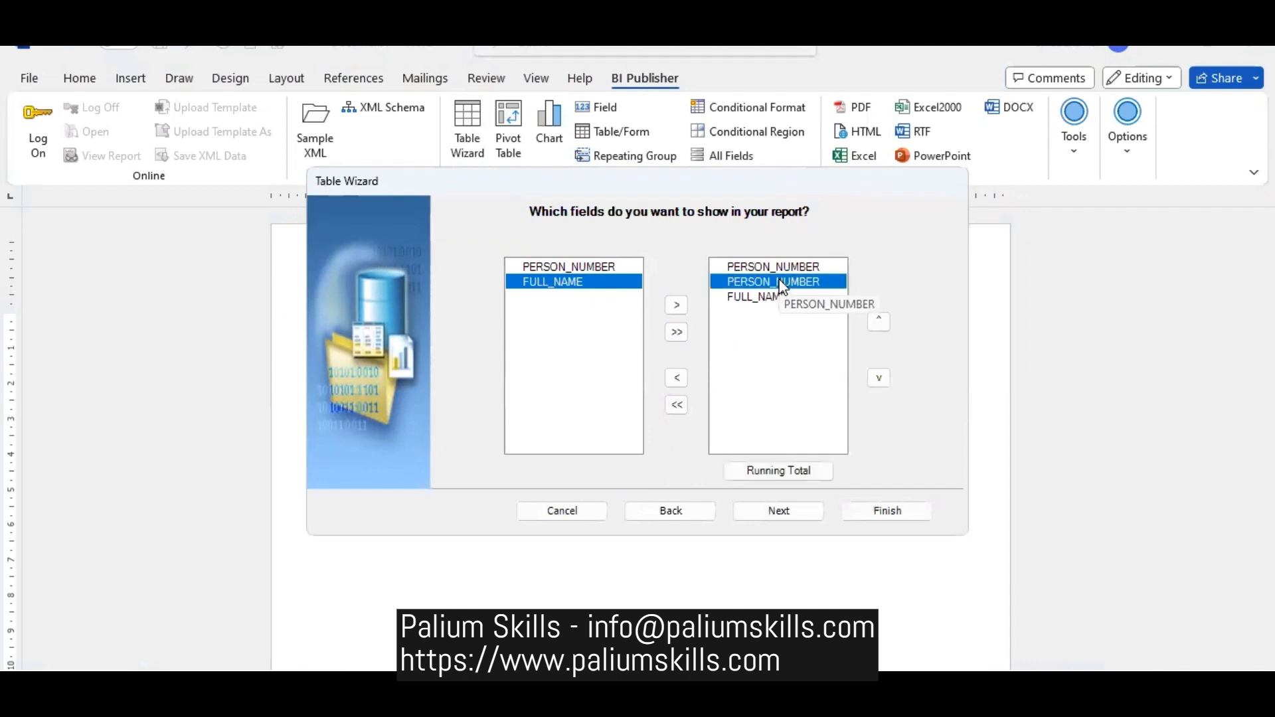
left_click(676, 377)
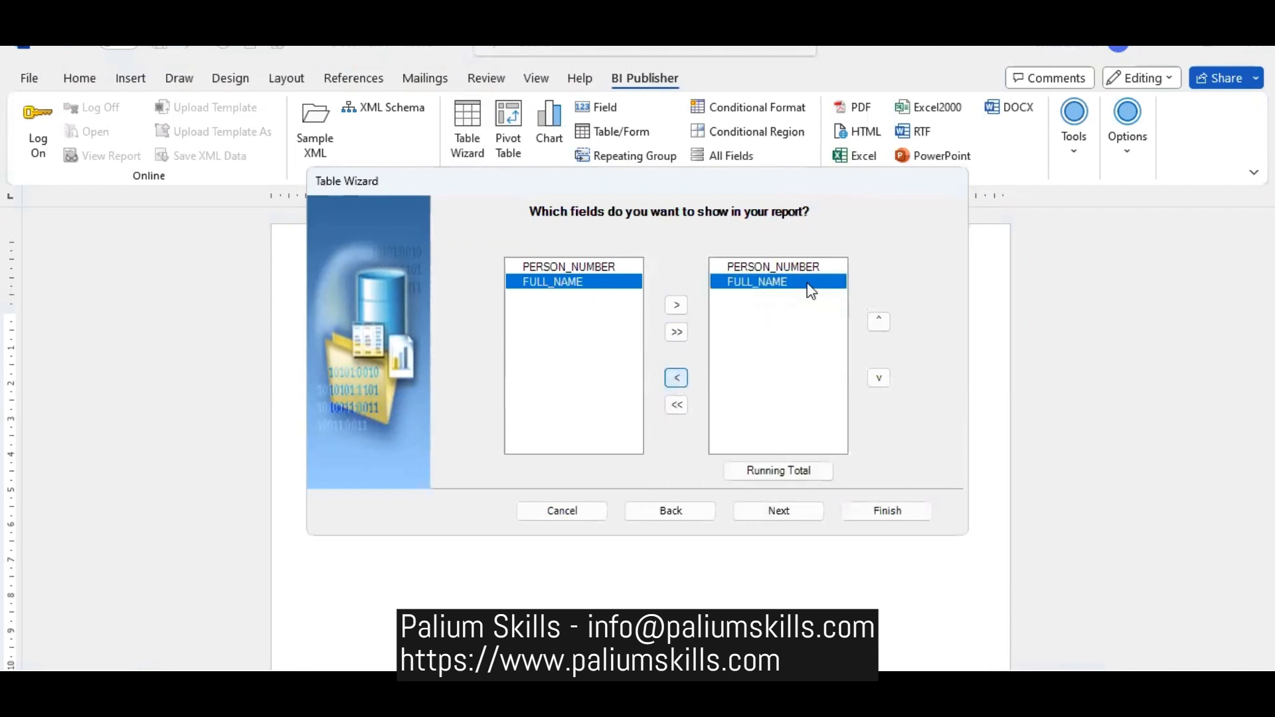
- Group the wizard report by PERSON_NUMBER, sort it by FULL_NAME ascending and insert it into the document
left_click(778, 512)
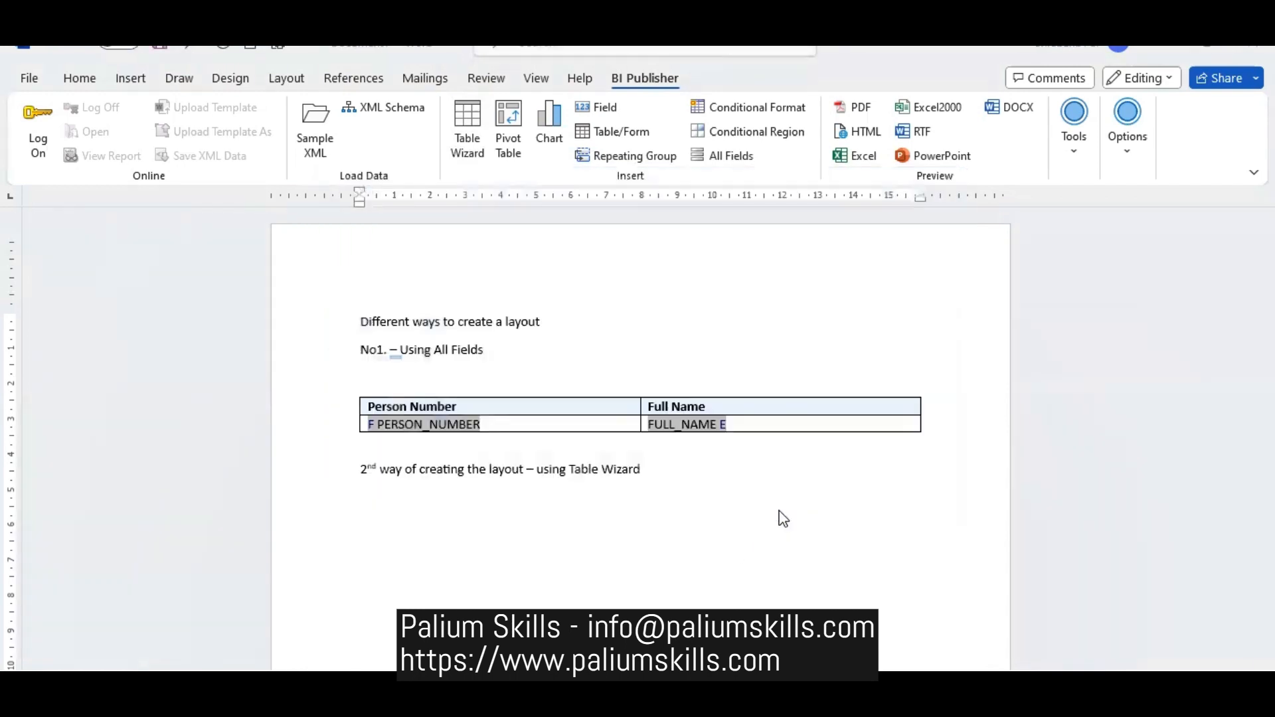
left_click(579, 256)
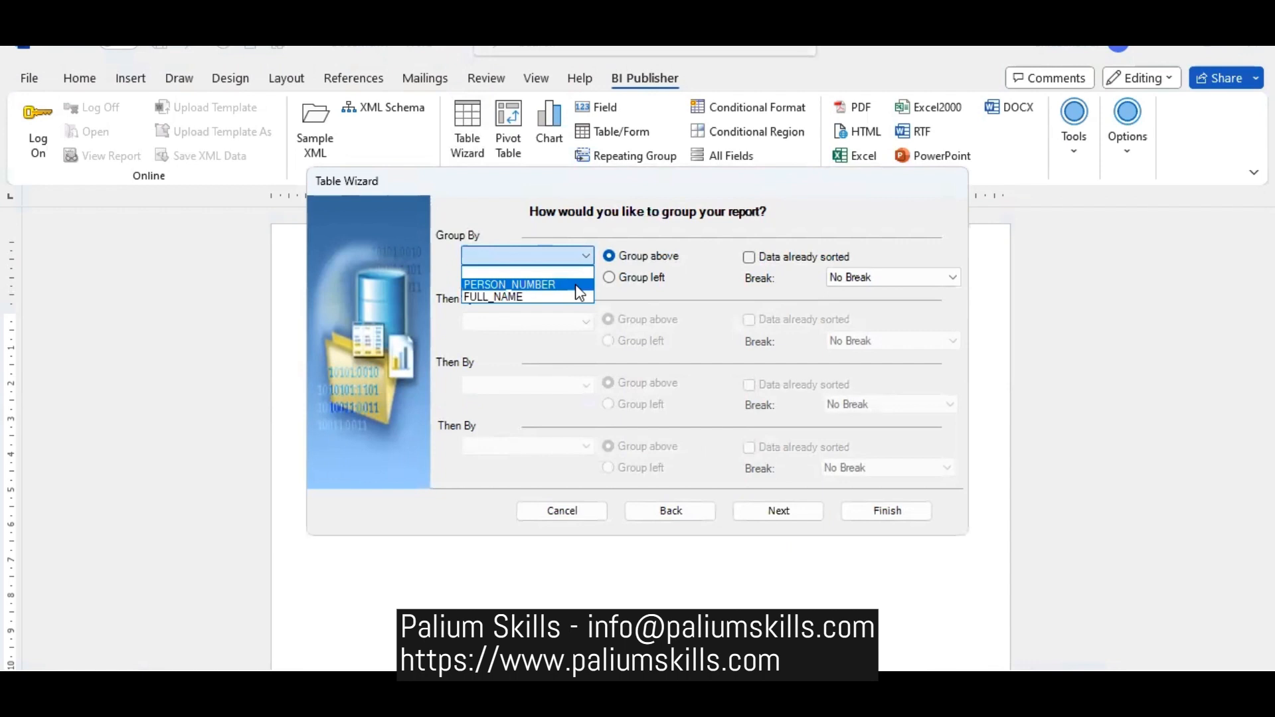
left_click(577, 285)
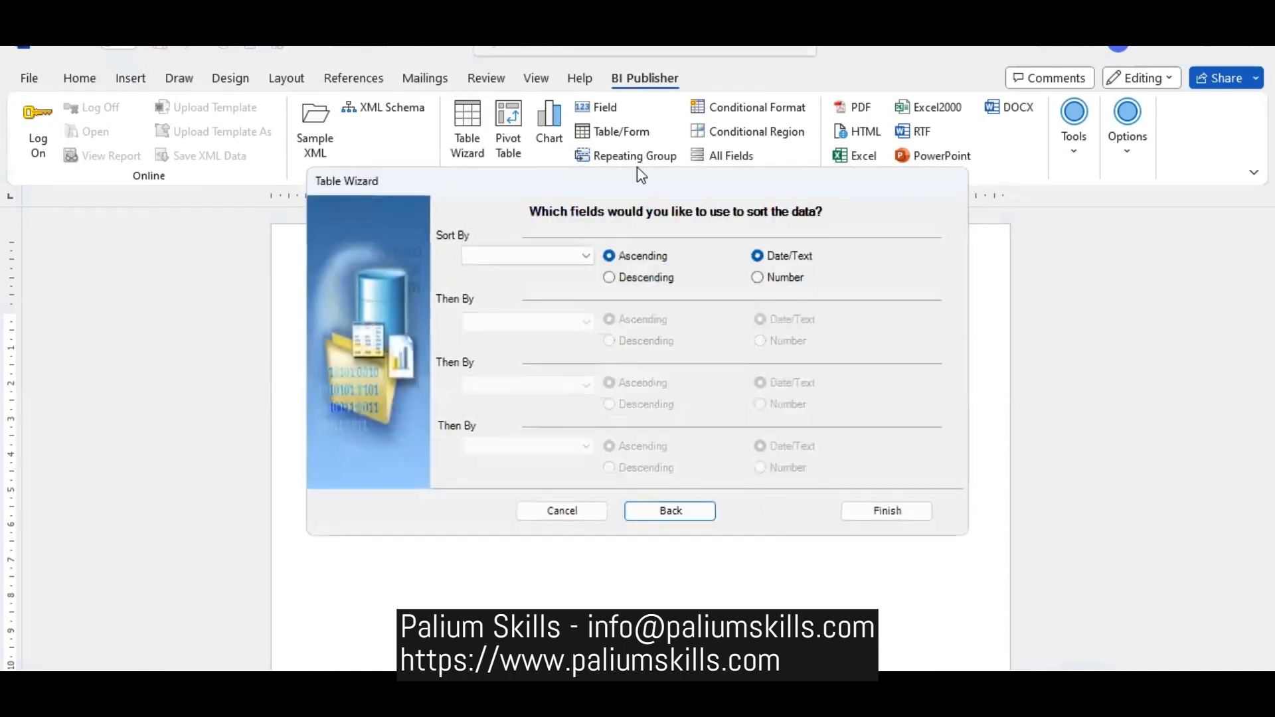
left_click(585, 257)
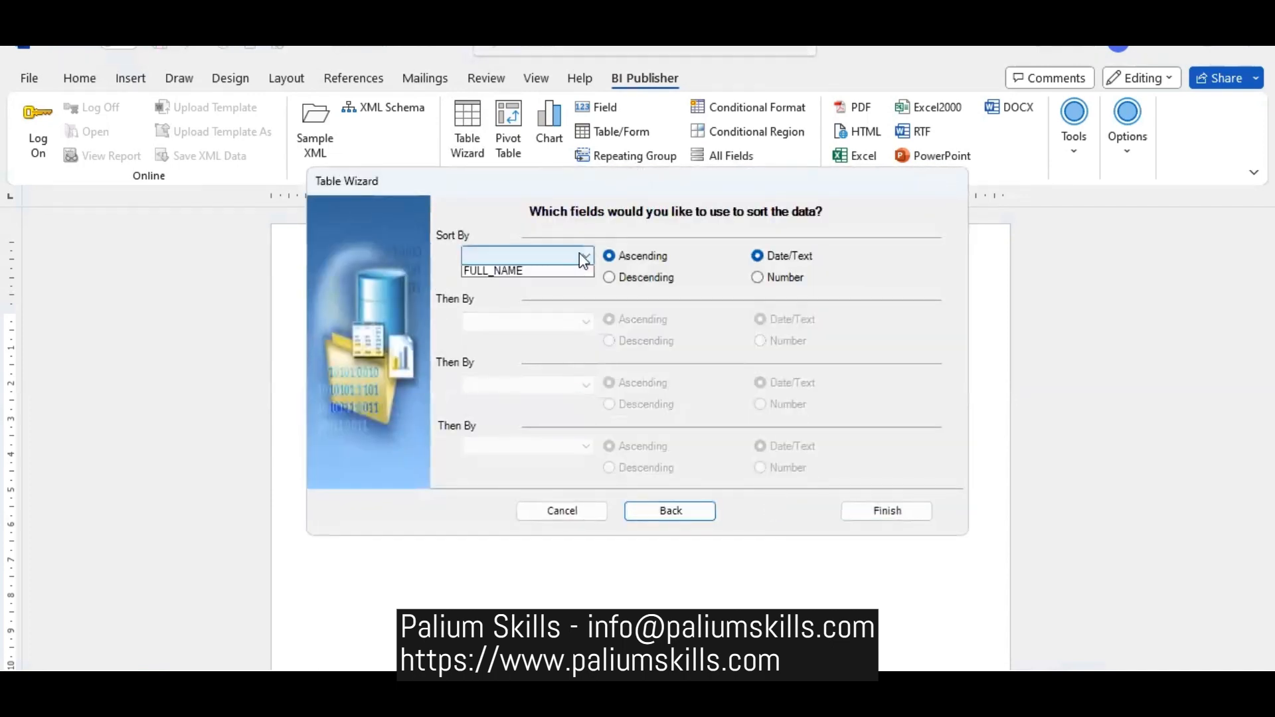
left_click(571, 271)
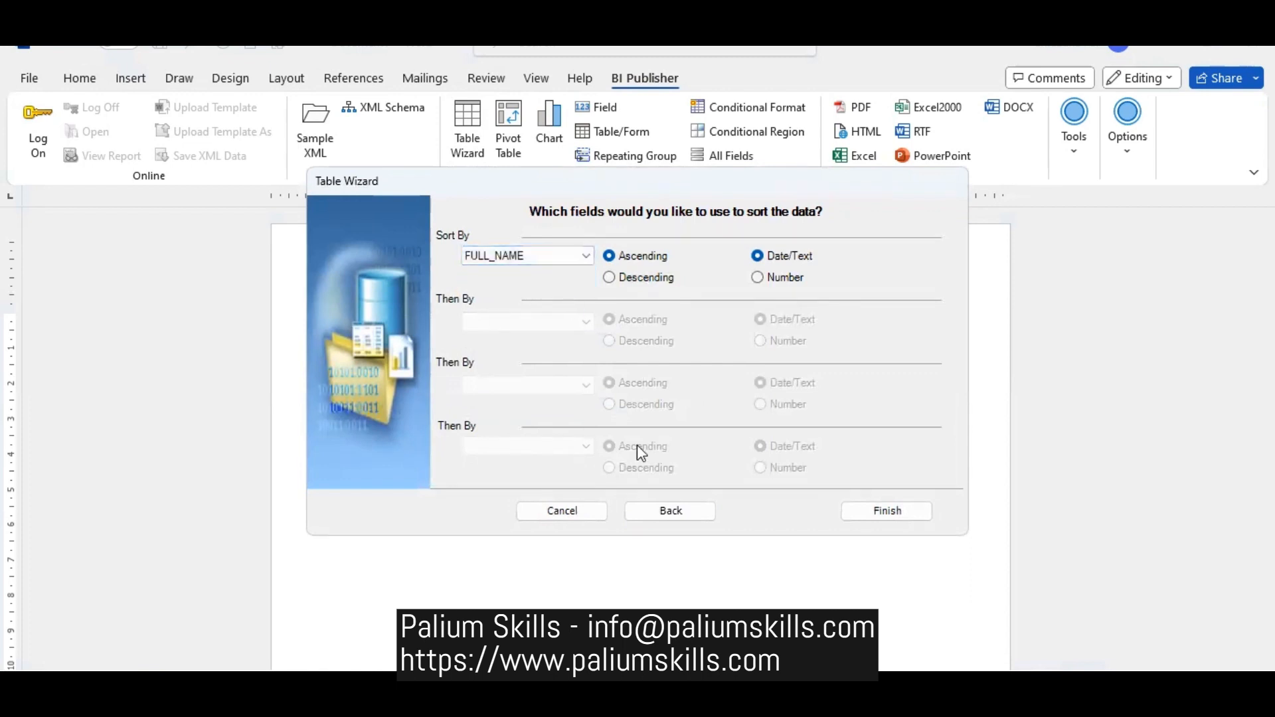
left_click(896, 510)
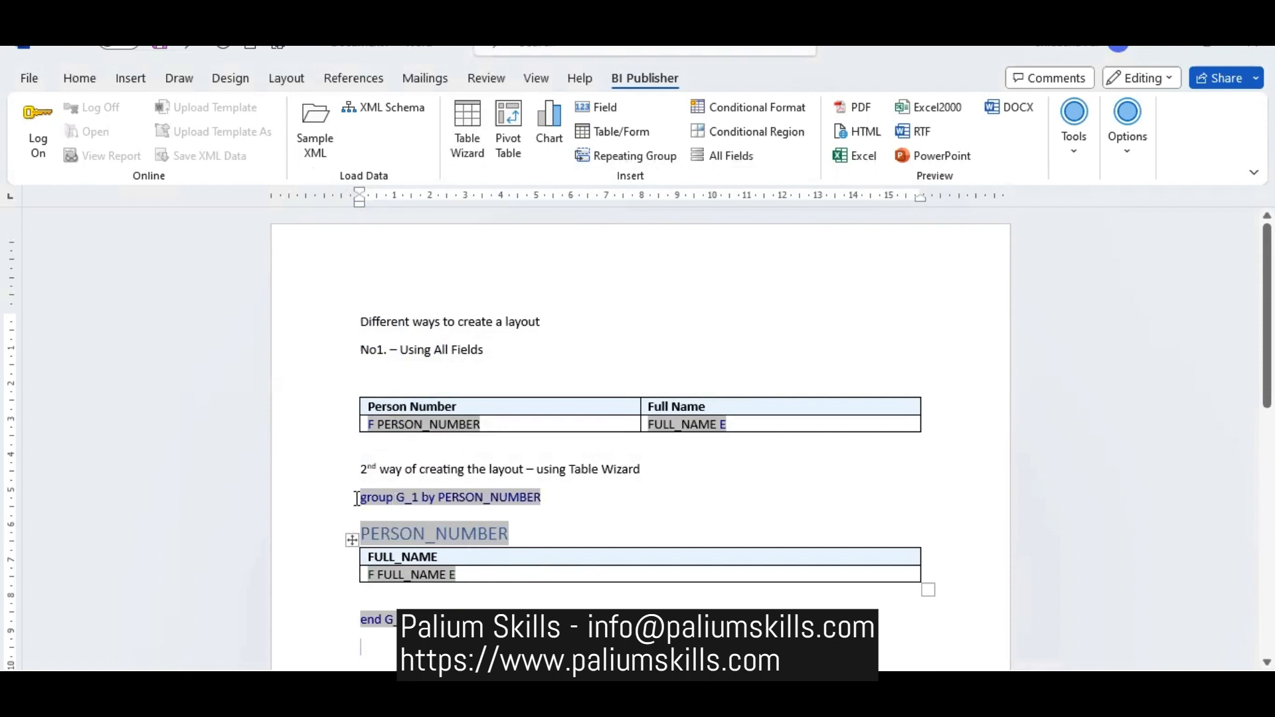
- Delete the grouped PERSON_NUMBER layout under the Table Wizard heading
left_click_drag(357, 497, 425, 624)
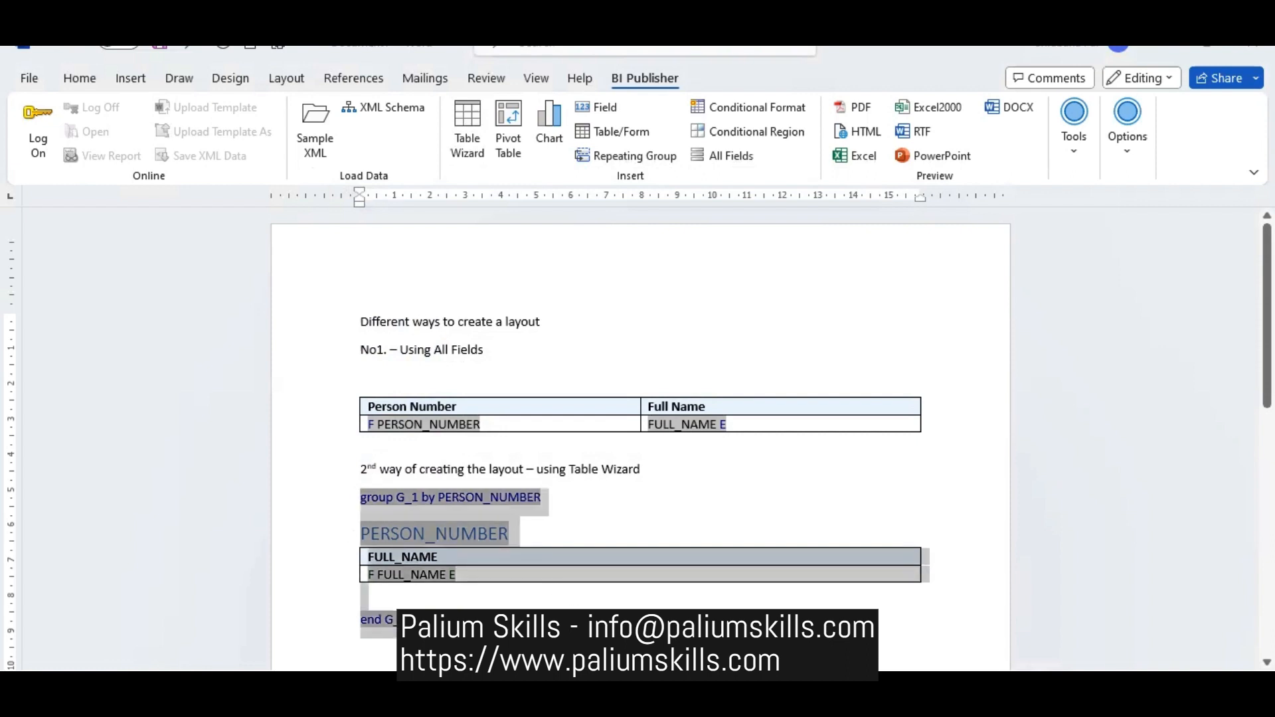
key("Delete")
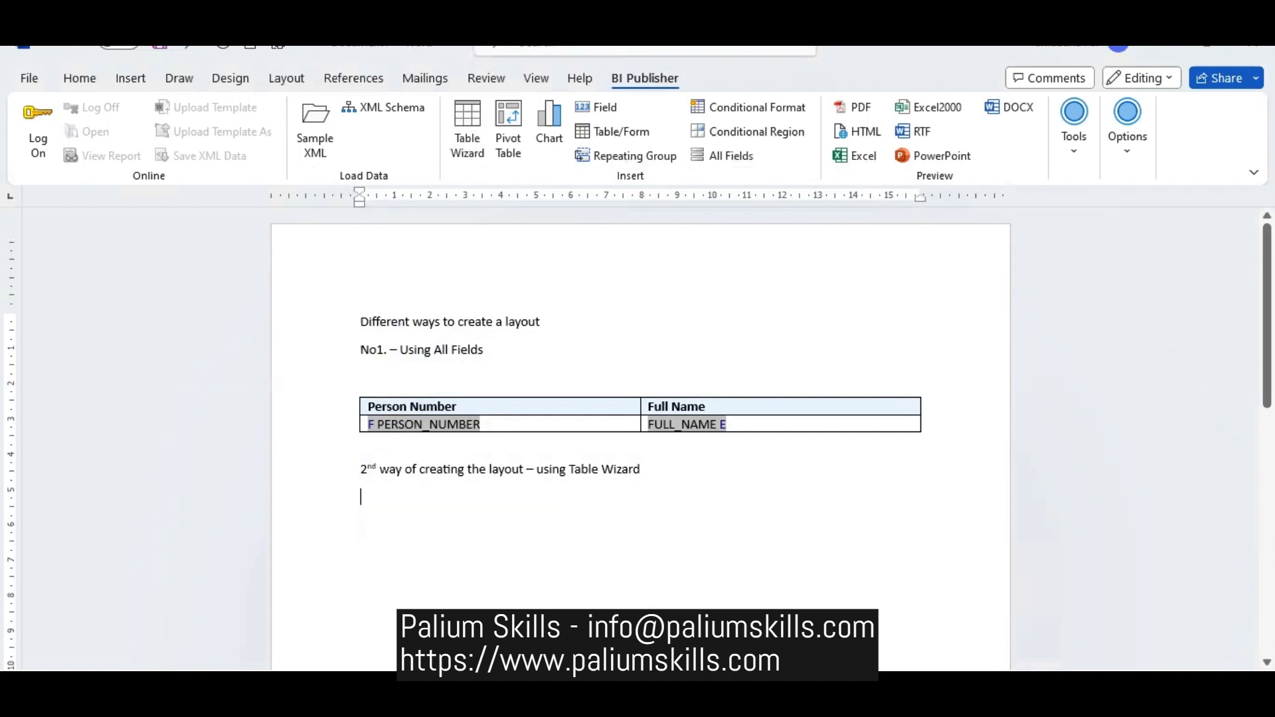
- Insert an ungrouped Table Wizard table from /DATA_DS/G_1 with PERSON_NUMBER and FULL_NAME, sorted by PERSON_NUMBER ascending
left_click(477, 136)
left_click(788, 513)
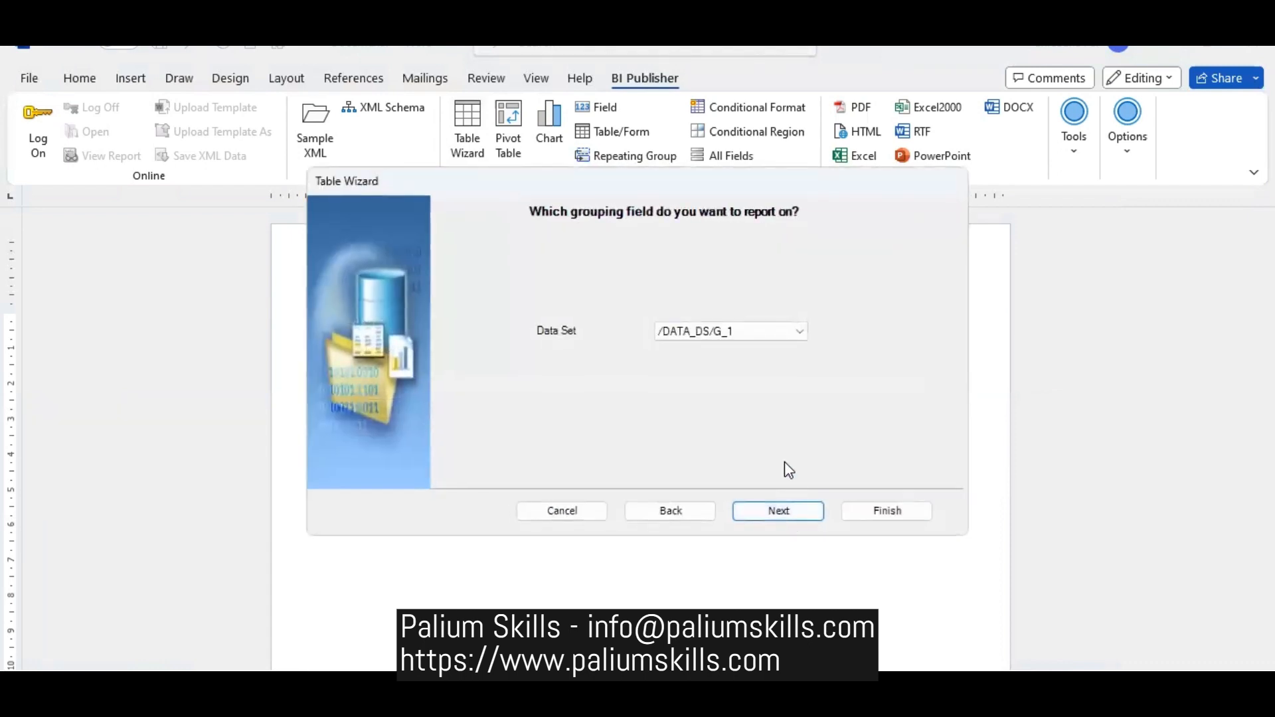
left_click(778, 511)
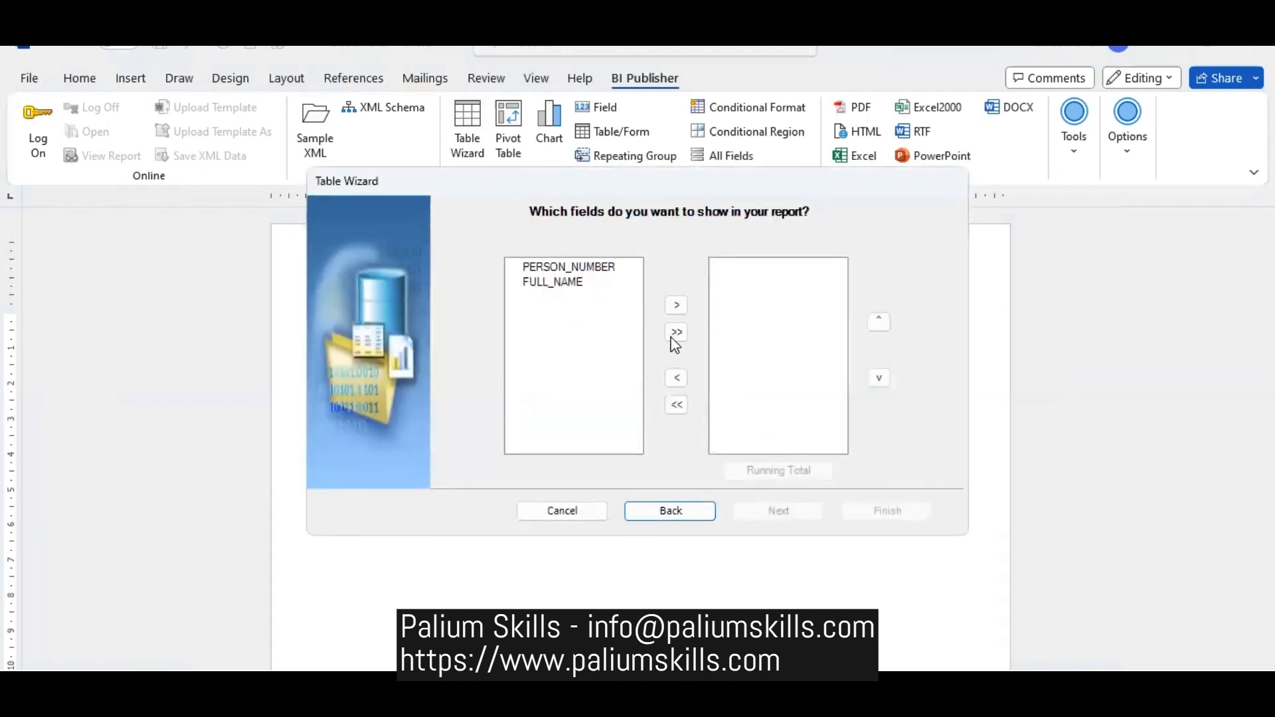
left_click(676, 333)
left_click(797, 517)
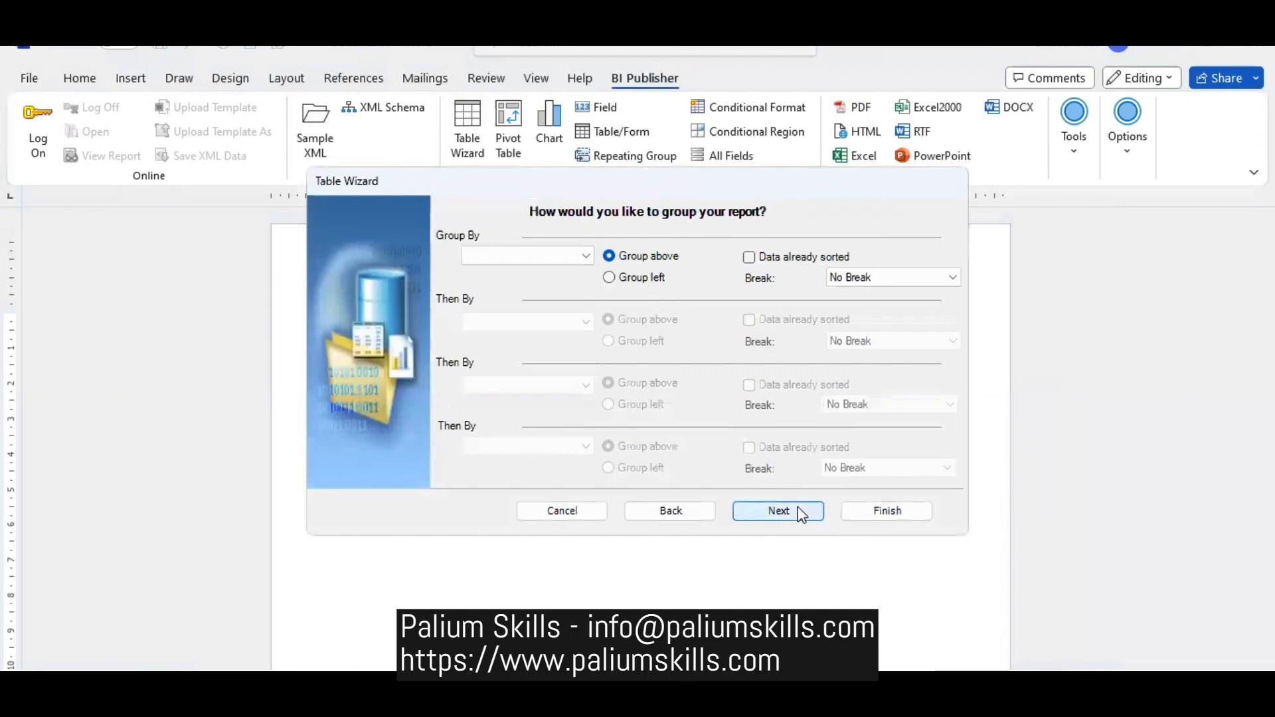
left_click(798, 508)
left_click(556, 257)
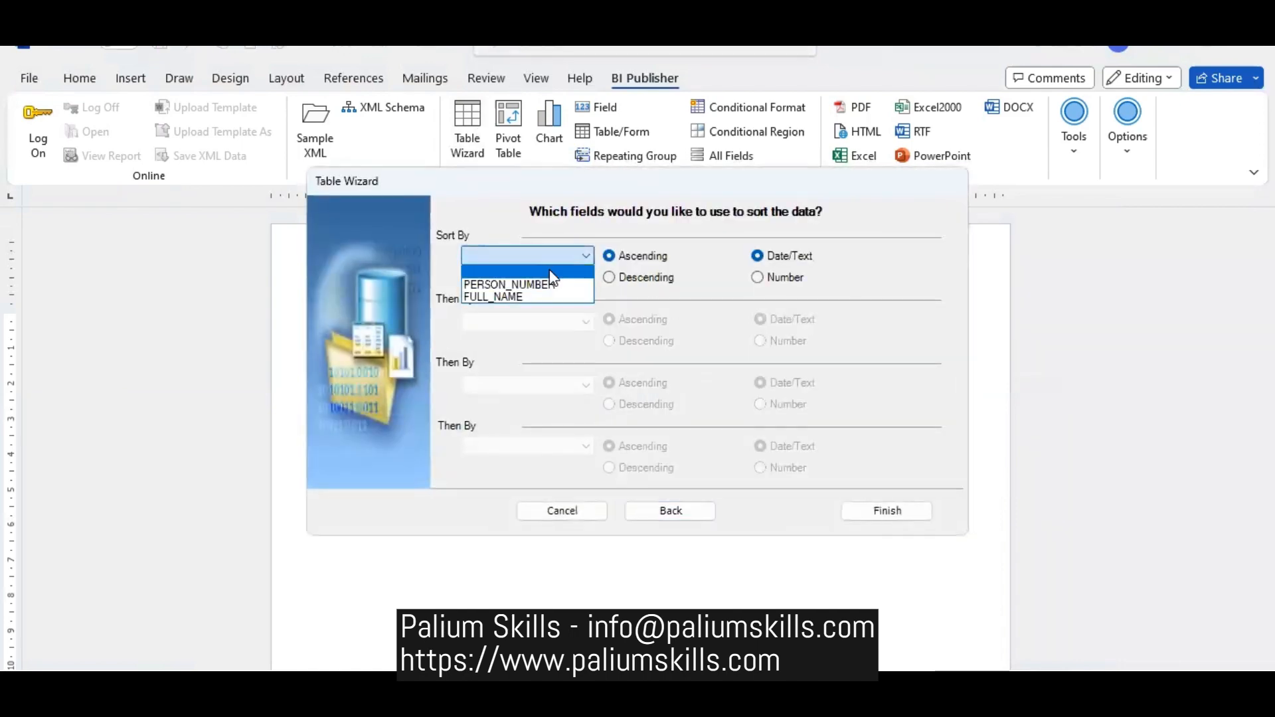
left_click(549, 279)
left_click(915, 510)
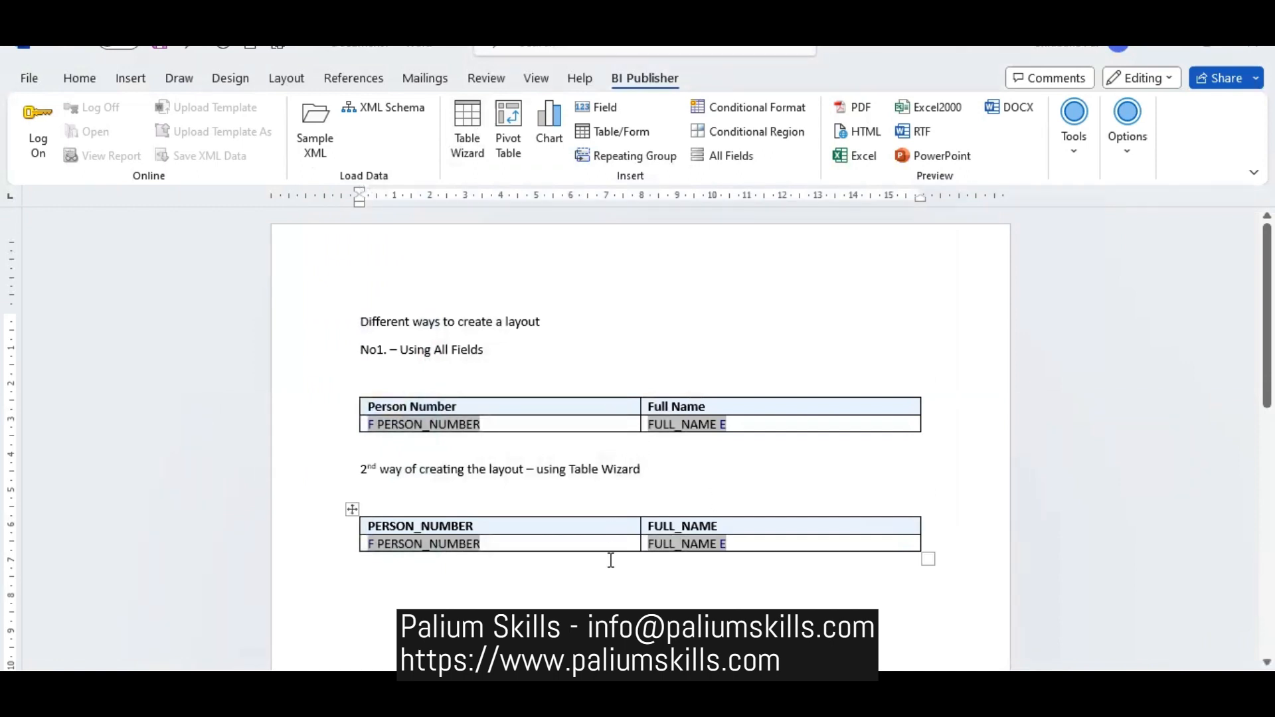
- Replace the underscores in the second table's headers with spaces, giving PERSON NUMBER and FULL NAME
scroll(497, 330, "down", 3)
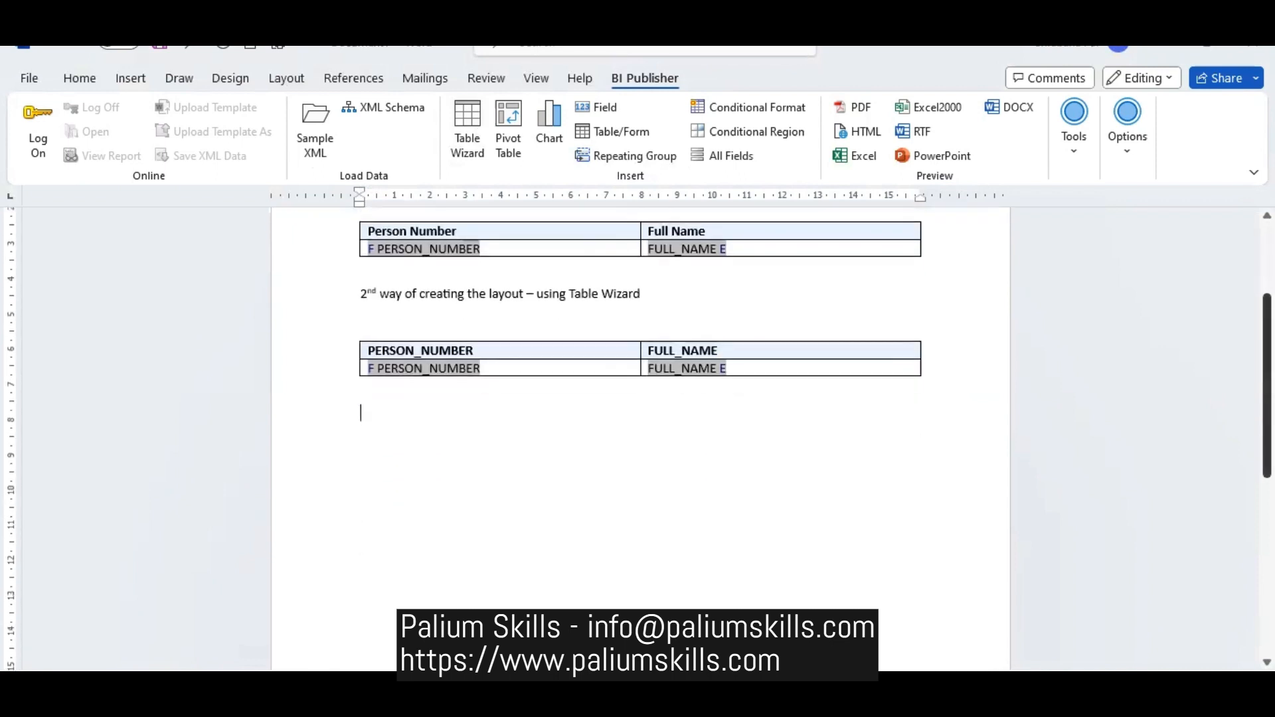
left_click(424, 350)
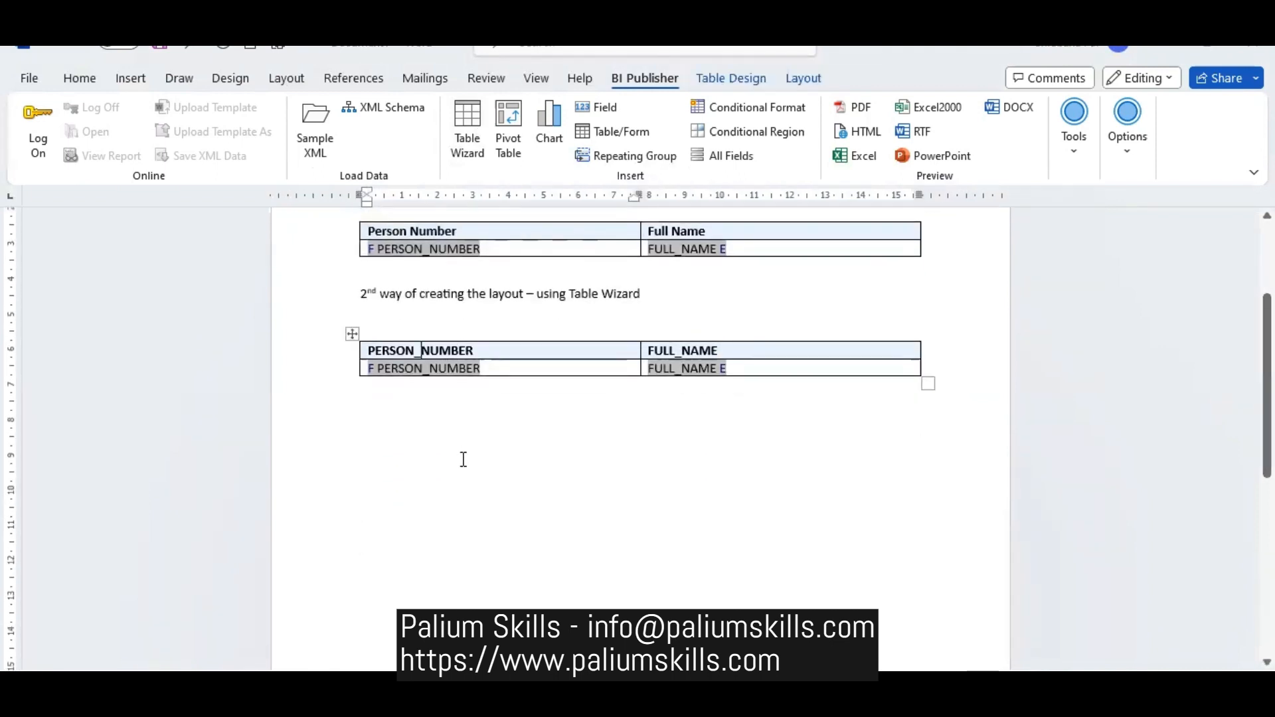
key("BackSpace")
left_click(682, 349)
key("BackSpace")
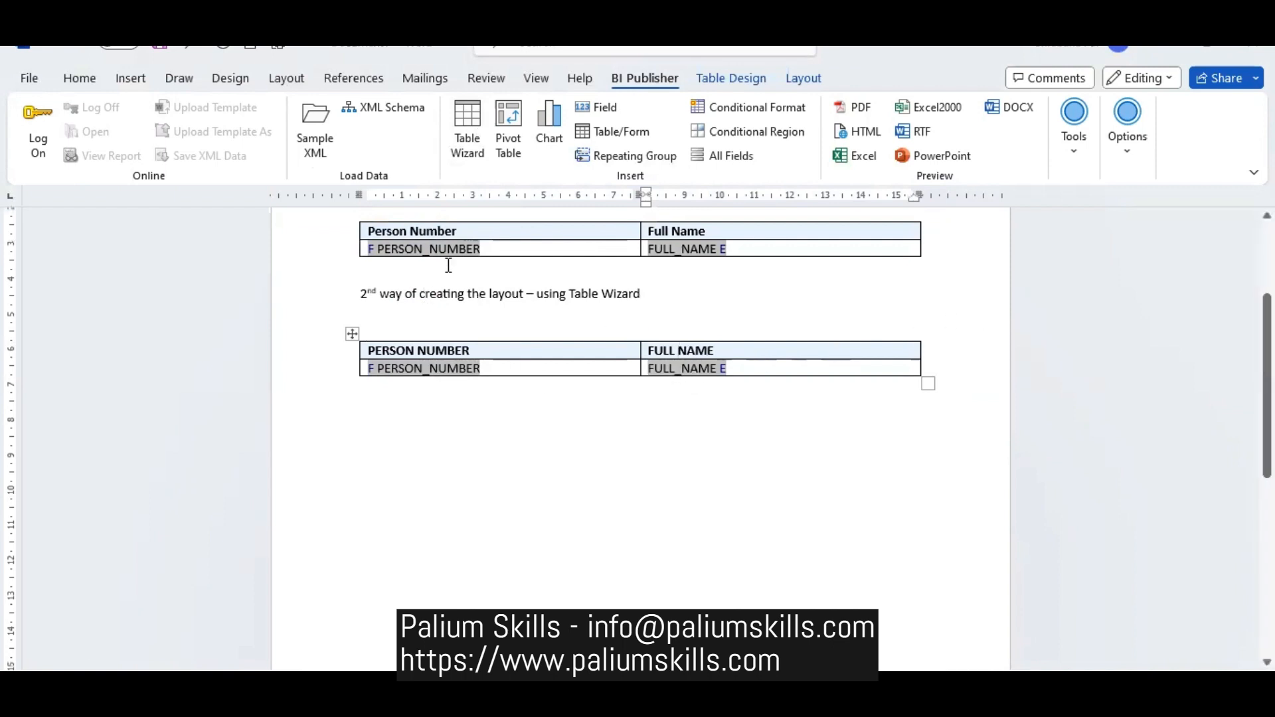
- Select the F and E loop markers in the first table's data row to point out the repeating group
left_click(374, 249)
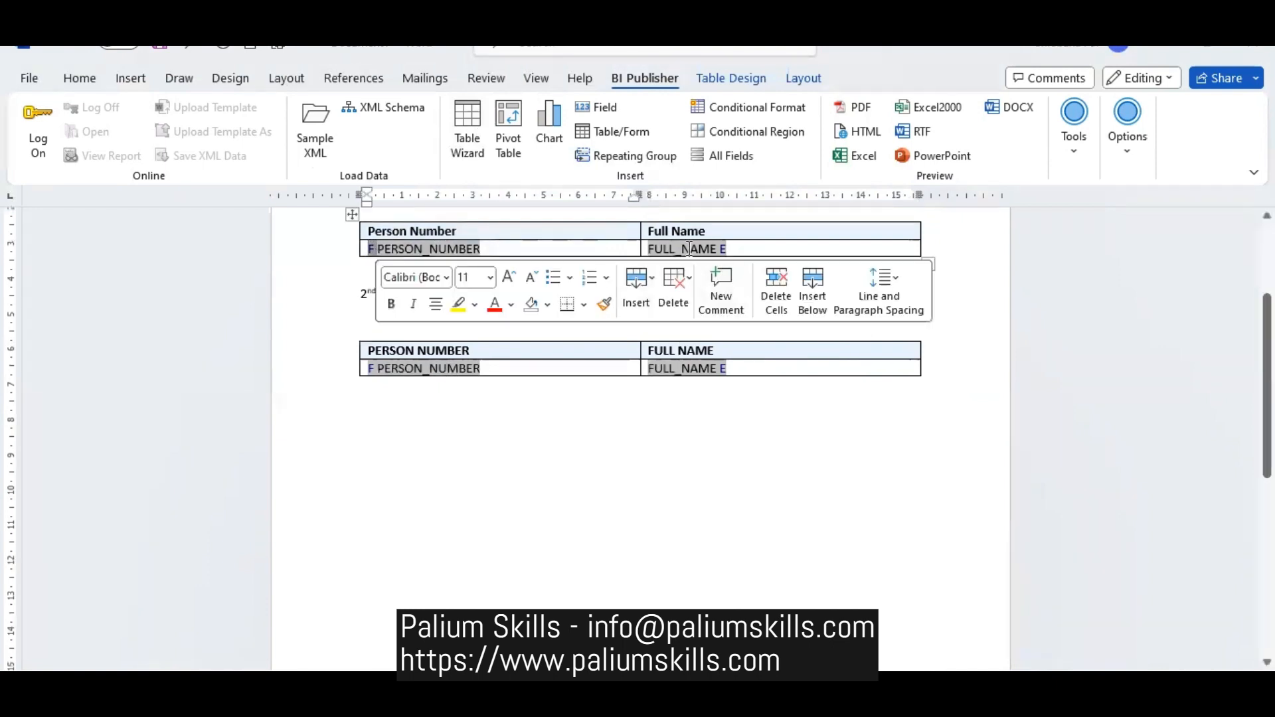
left_click(722, 249)
left_click(722, 248)
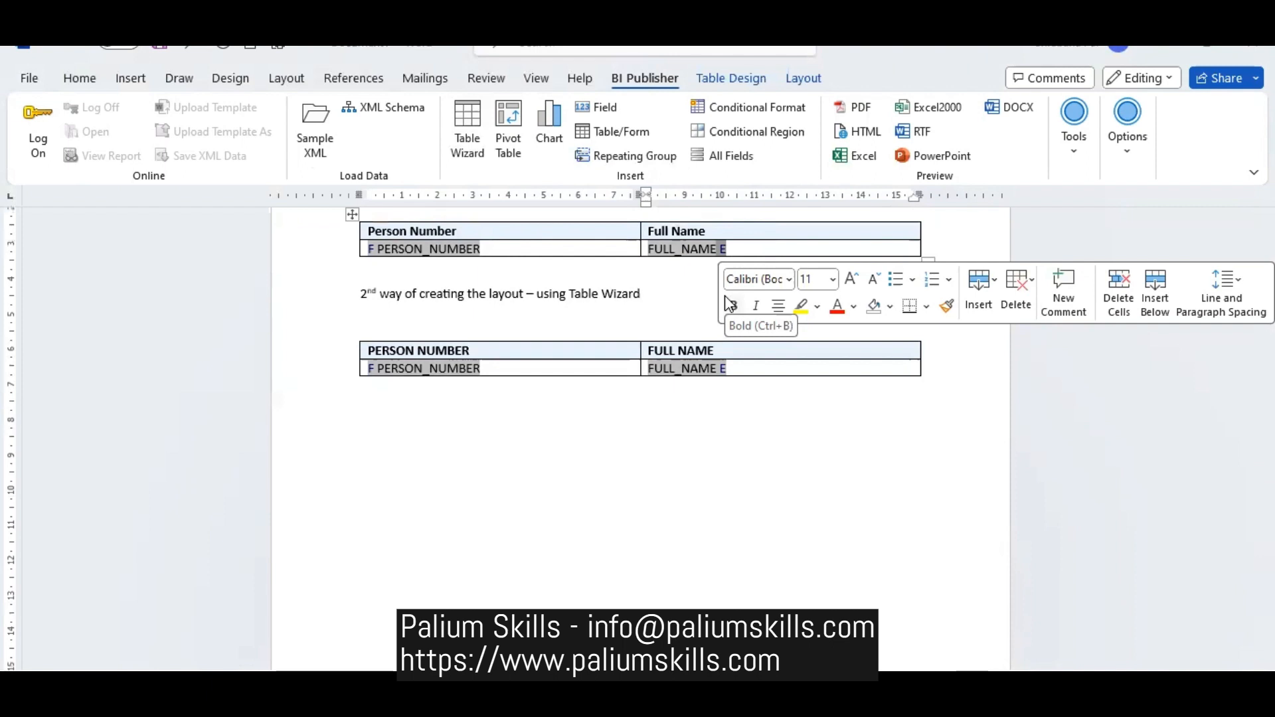
- Add the heading "3rd way of creating the layout – manually creating a table/group/fields" below the second table and start a new line
left_click(428, 433)
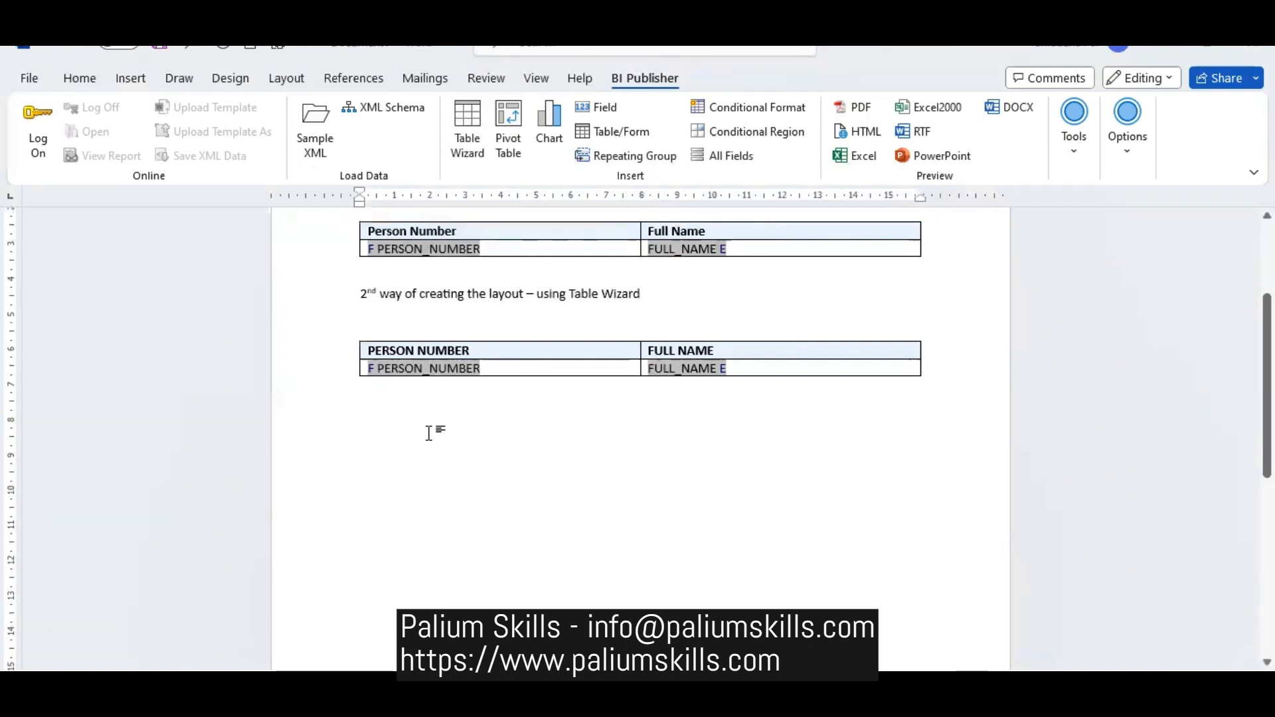
type("3rd wa")
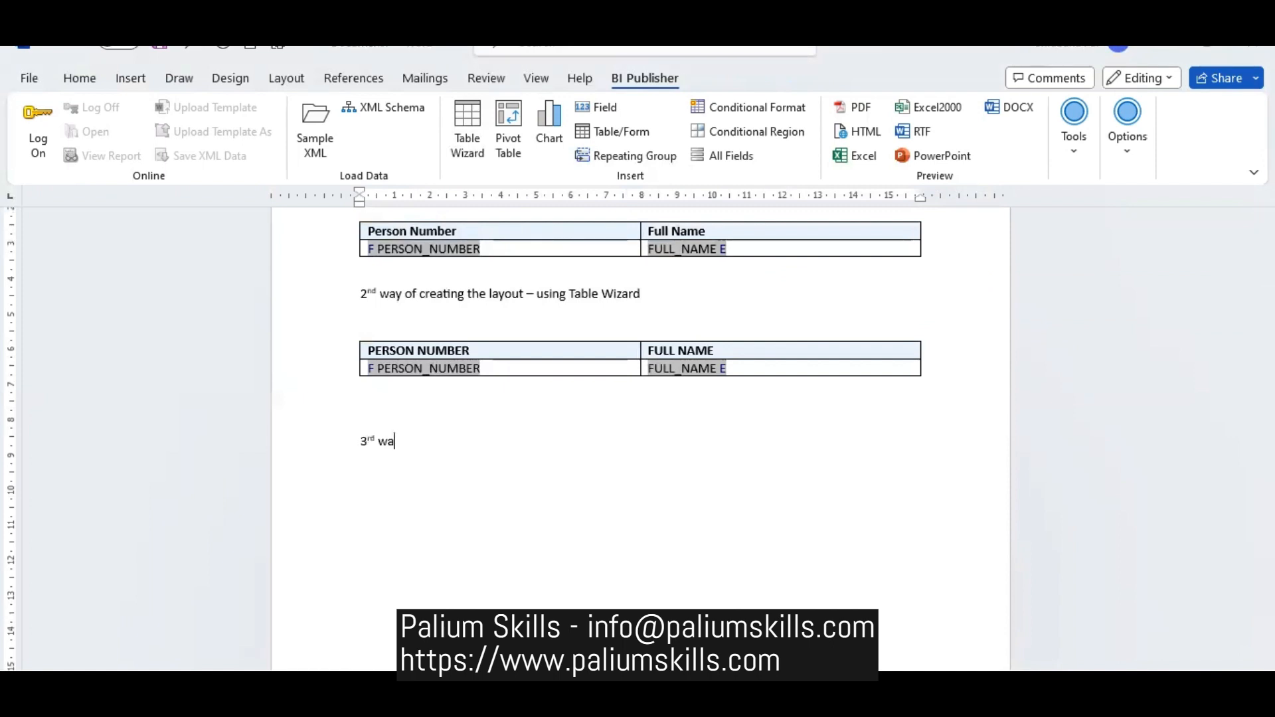
type("y of creating the al")
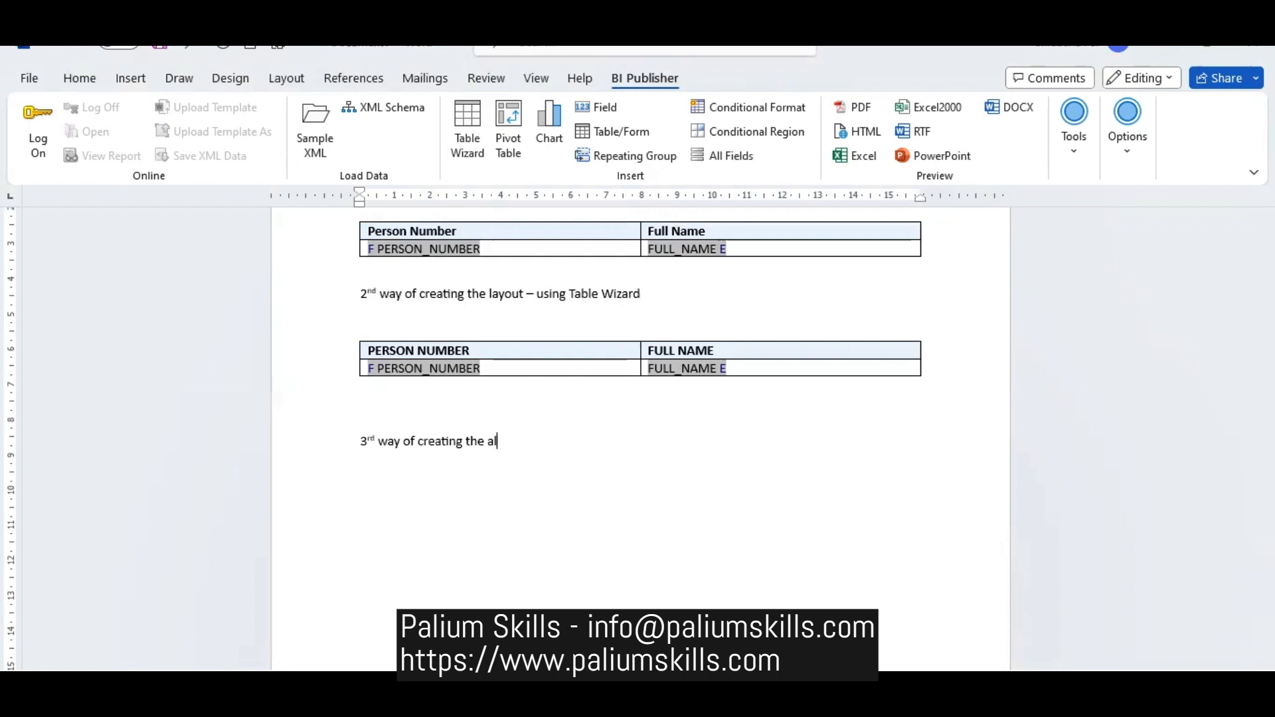
key("BackSpace")
type("layout - manually creating")
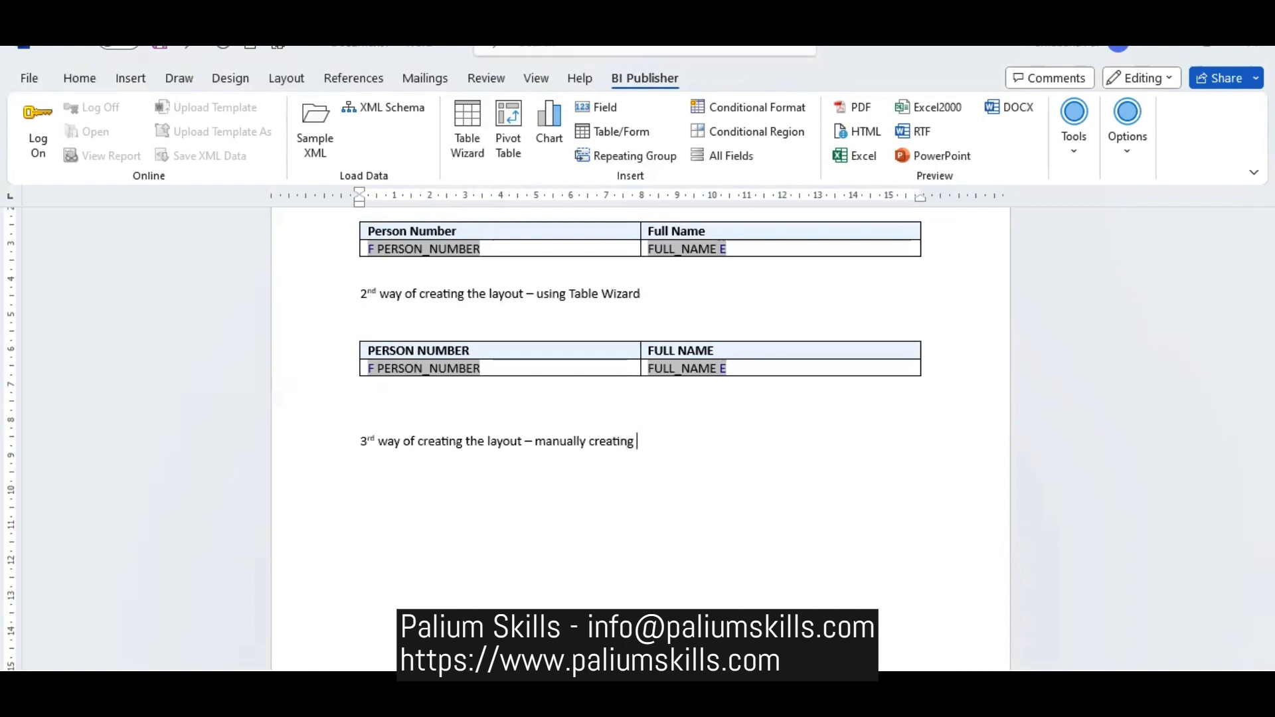
type("table/group/")
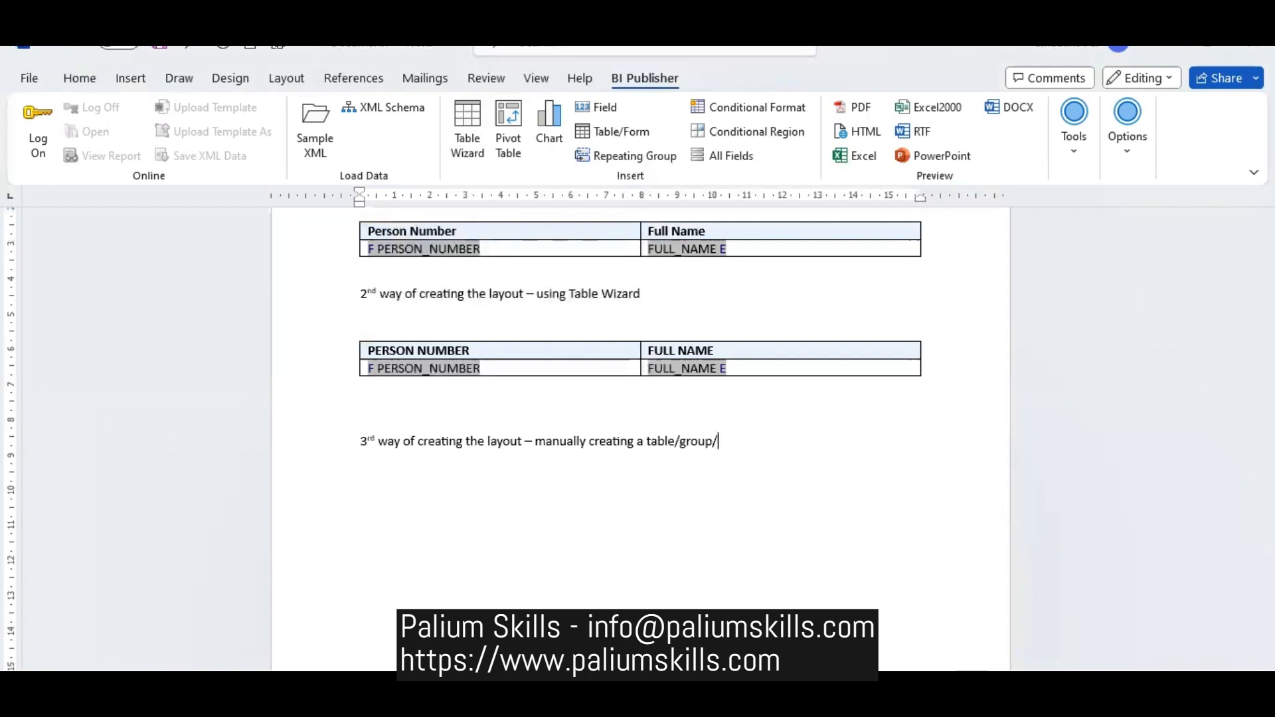
type("fields")
key("Return")
- Insert a table with two columns and two rows under the 3rd way heading
left_click(130, 80)
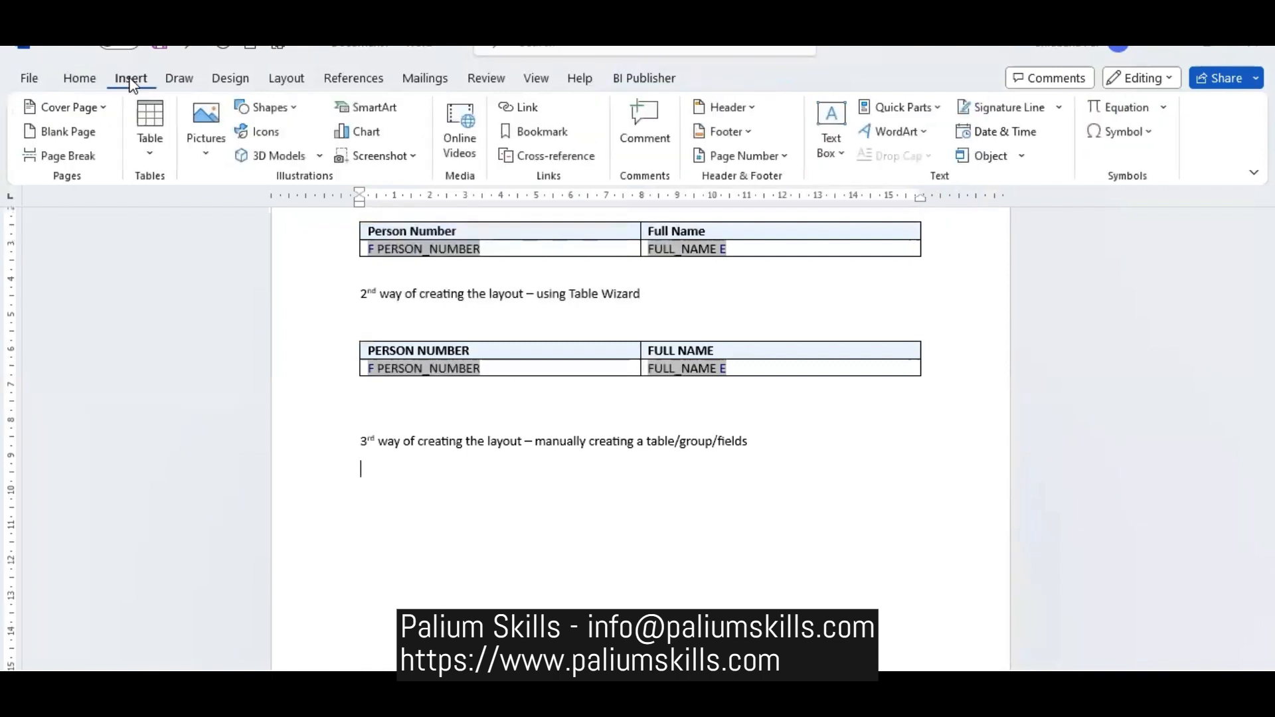
left_click(154, 158)
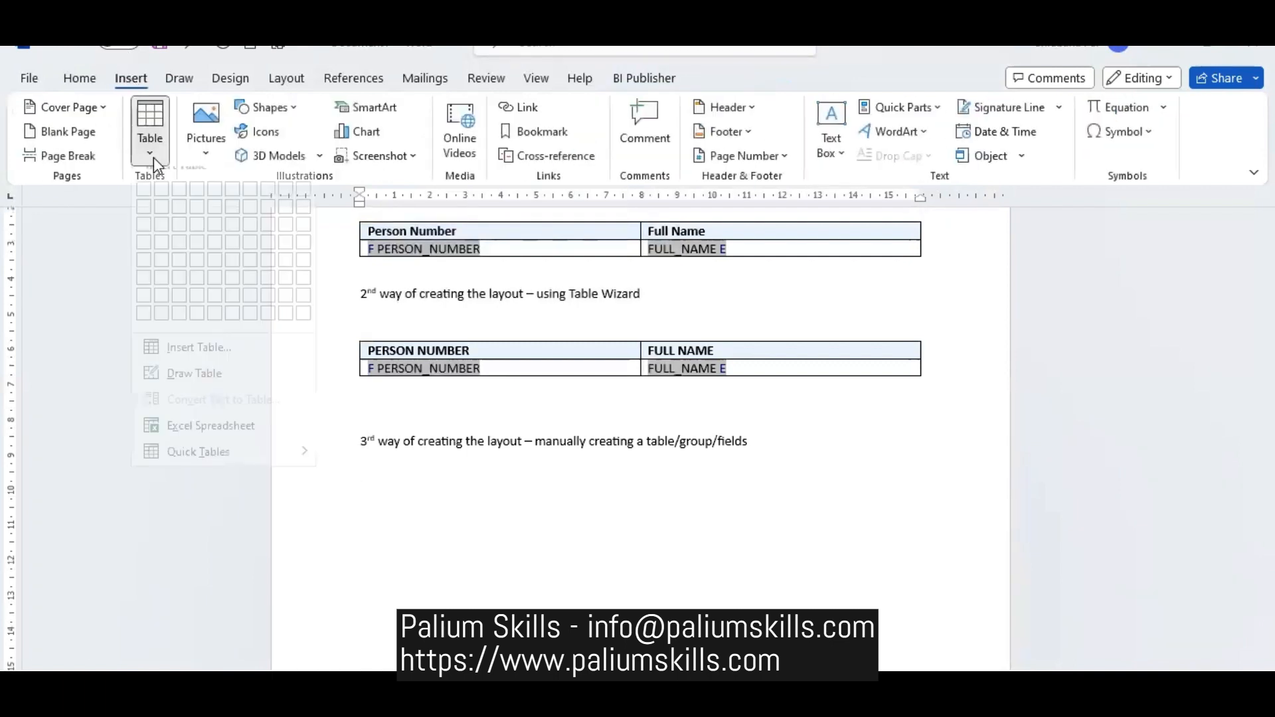
left_click(162, 224)
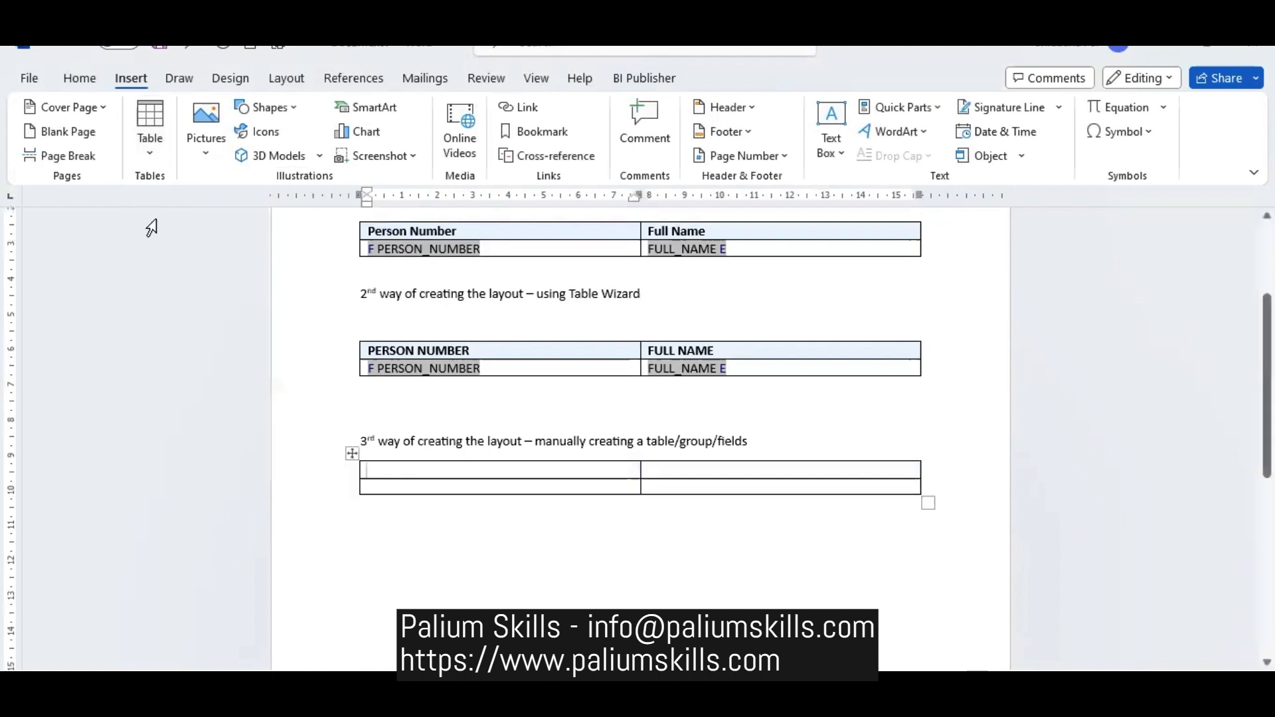
left_click(455, 489)
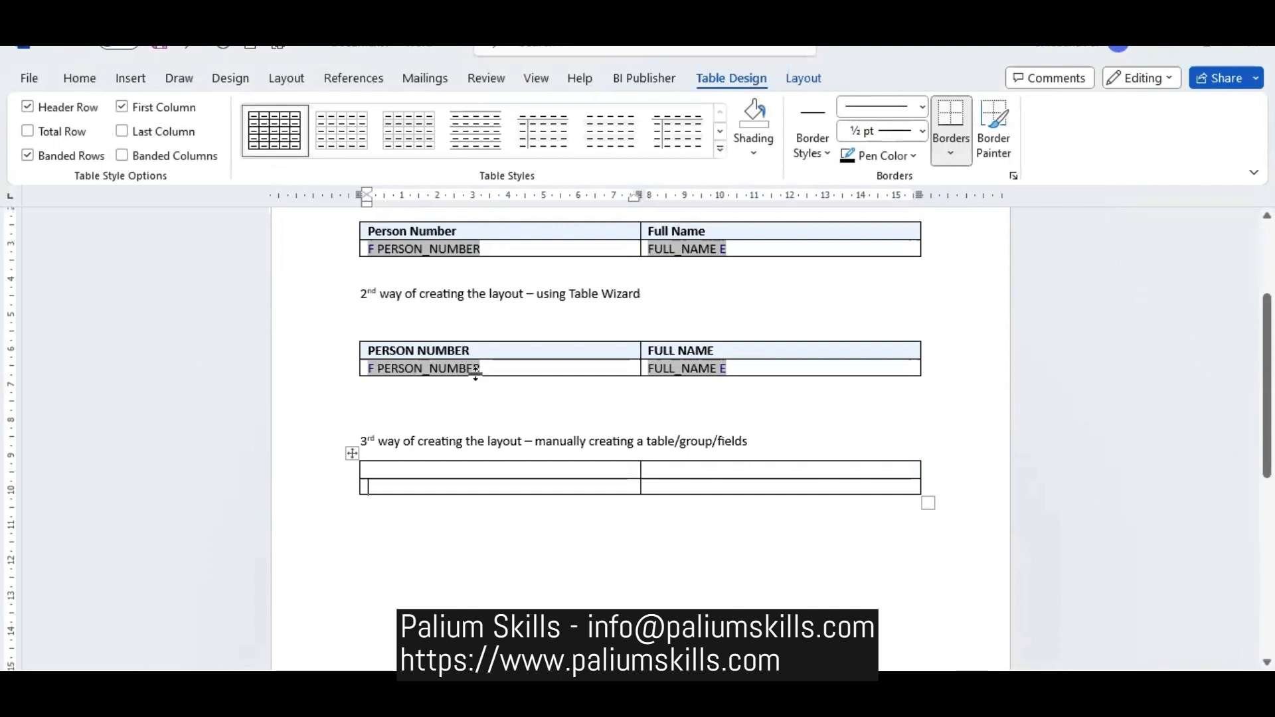
left_click(427, 469)
- Apply the green grid table style with a solid coloured header row to the Table Wizard table
left_click(719, 152)
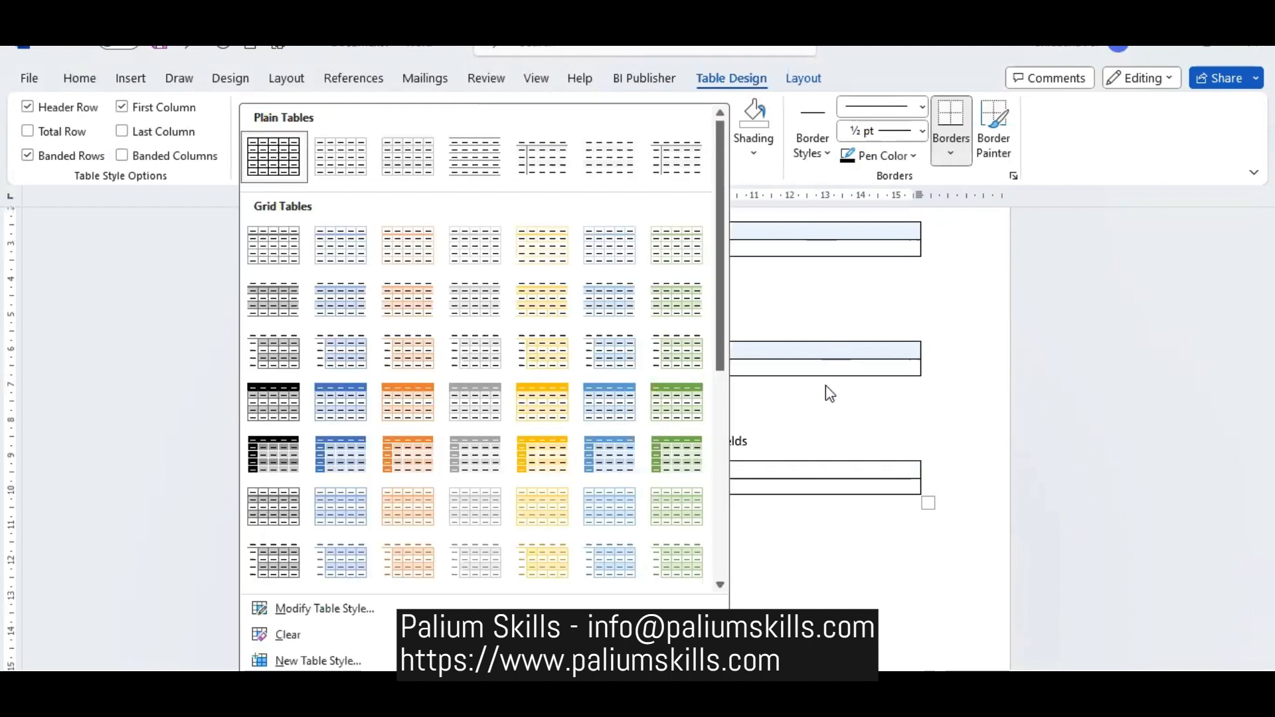
left_click(830, 345)
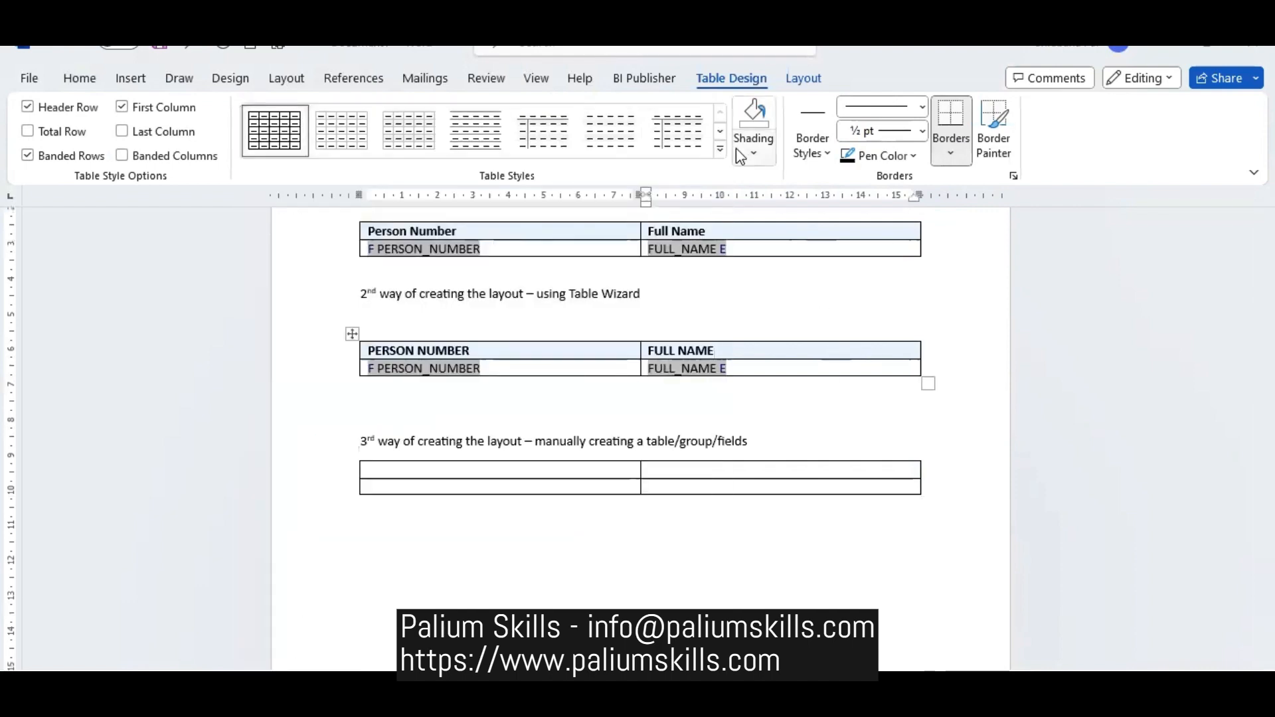
left_click(719, 150)
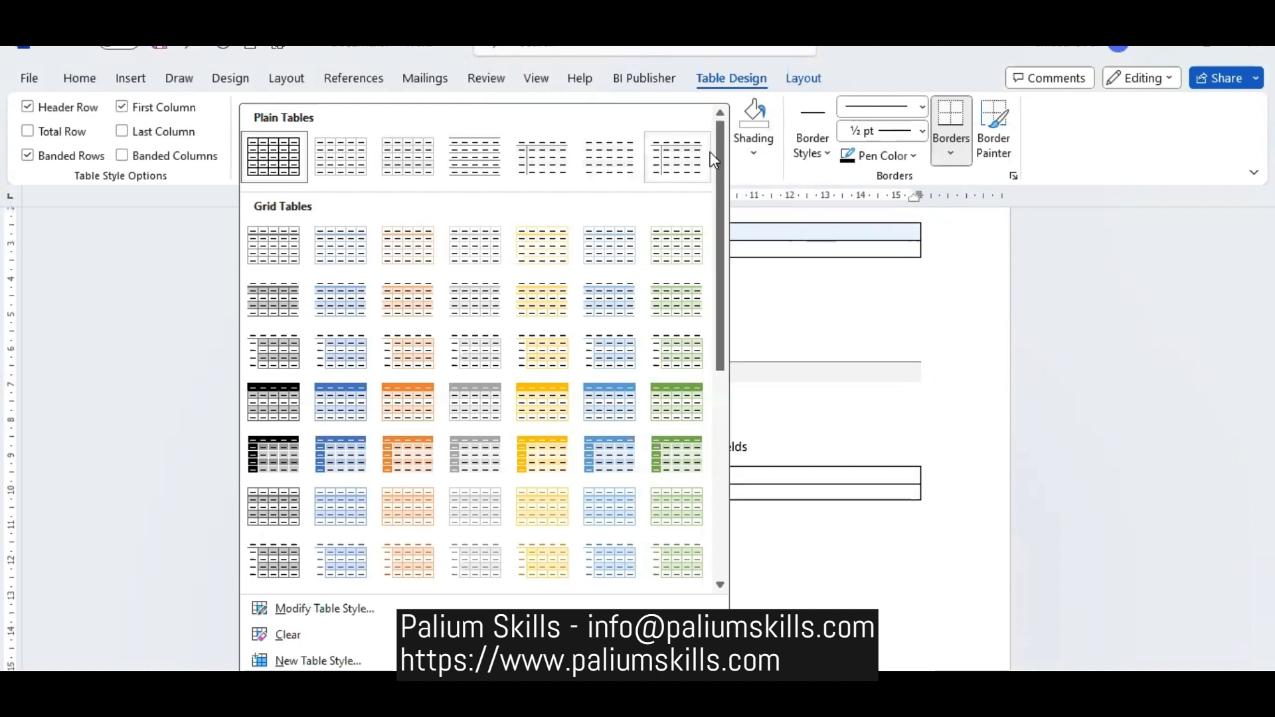
left_click(684, 415)
- Apply the grey grid table style with a solid header row to the empty third table
left_click(663, 476)
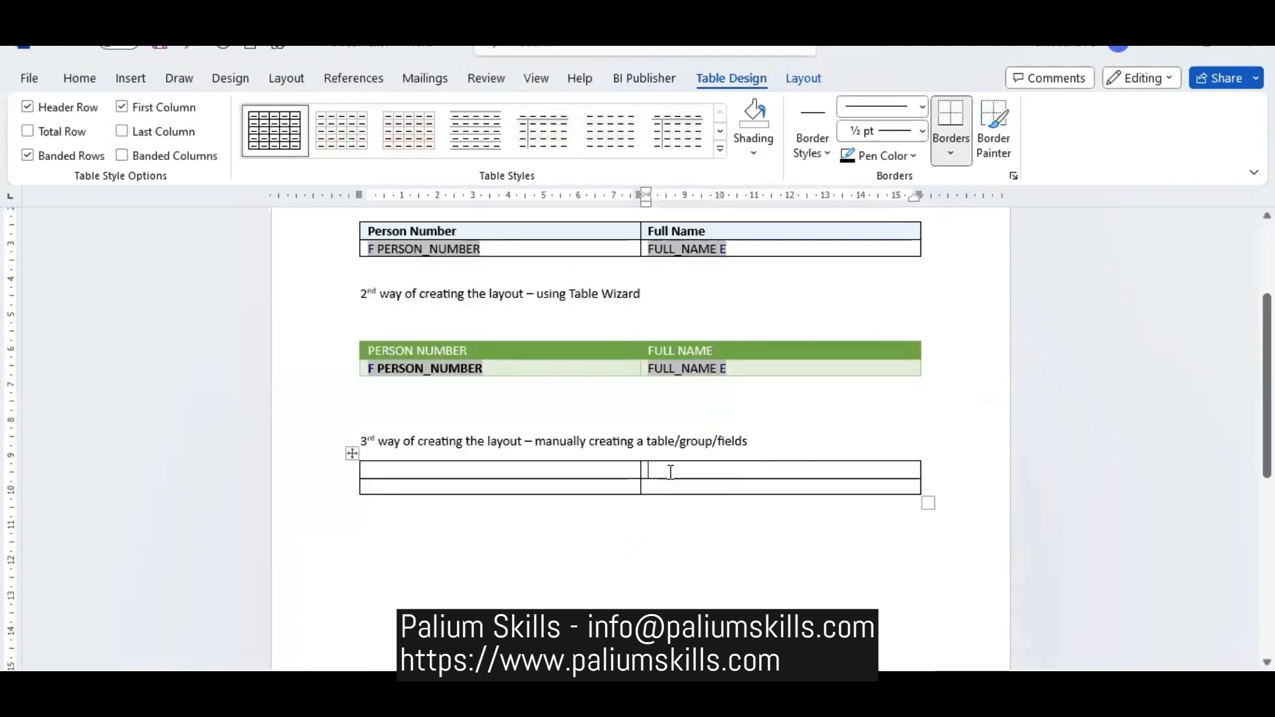
left_click(720, 150)
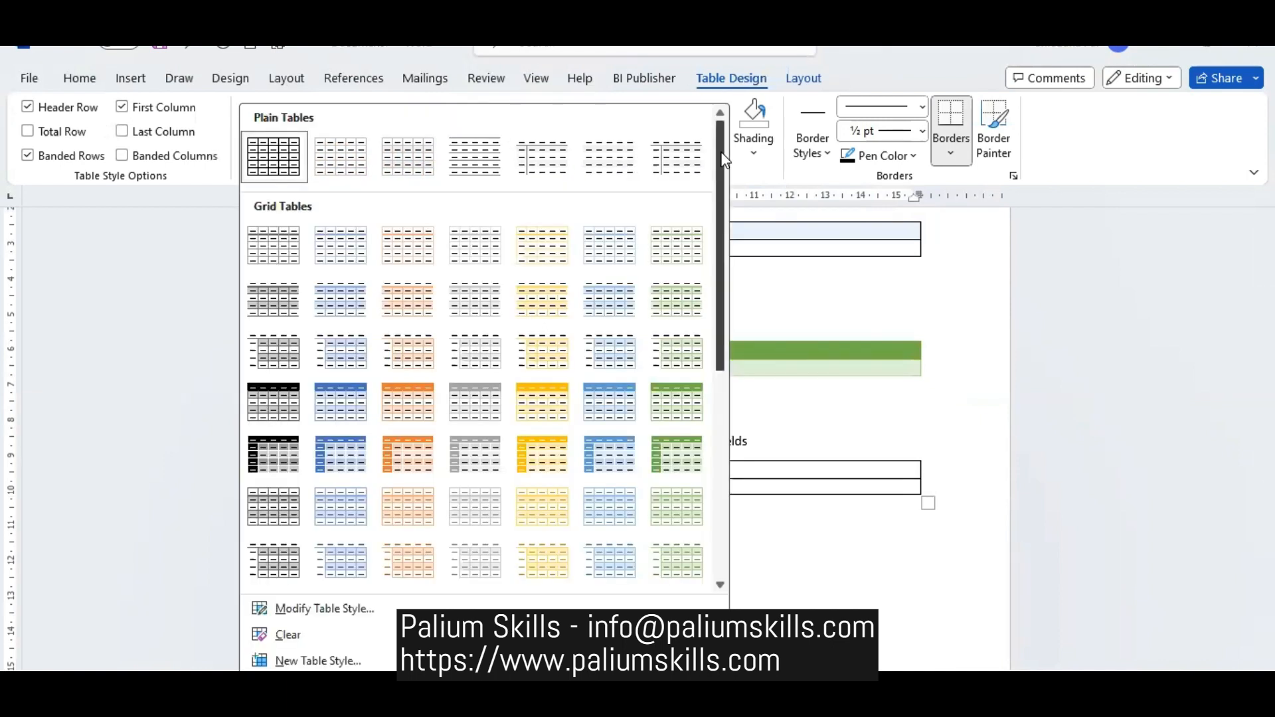
left_click(474, 406)
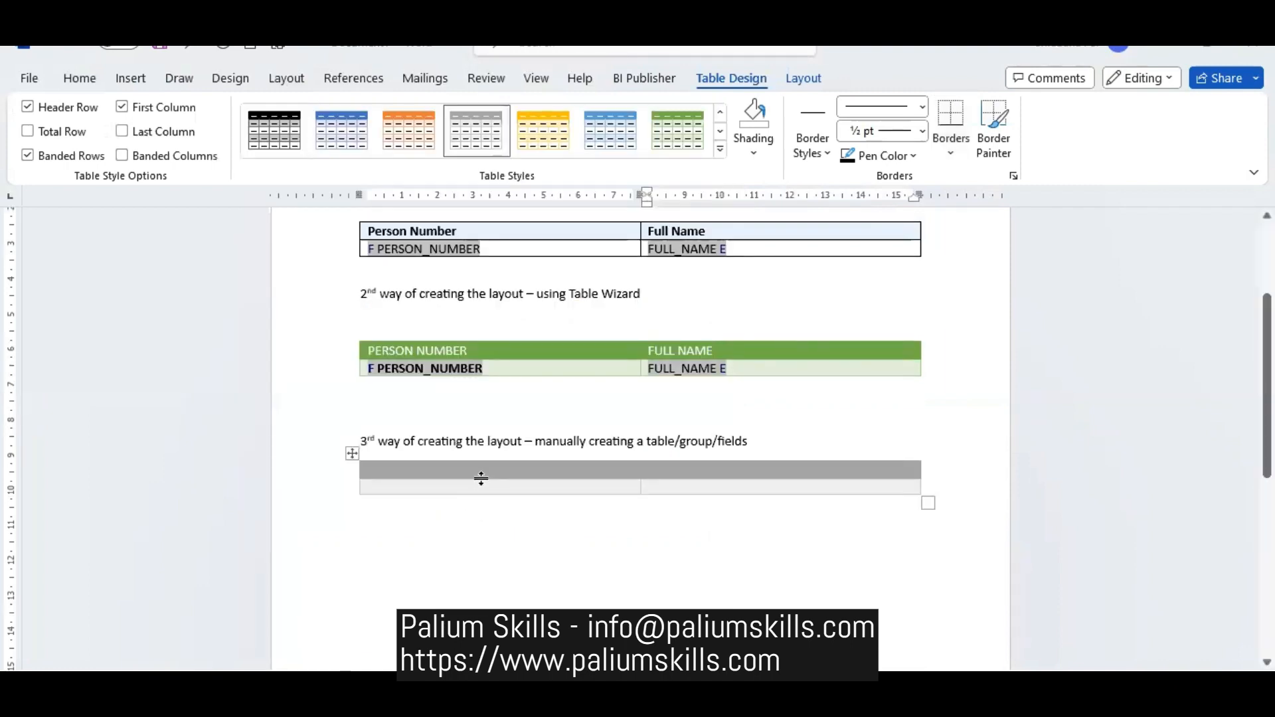
- Enter the column headers Person Number and Full Name in the third table's first row
left_click(482, 470)
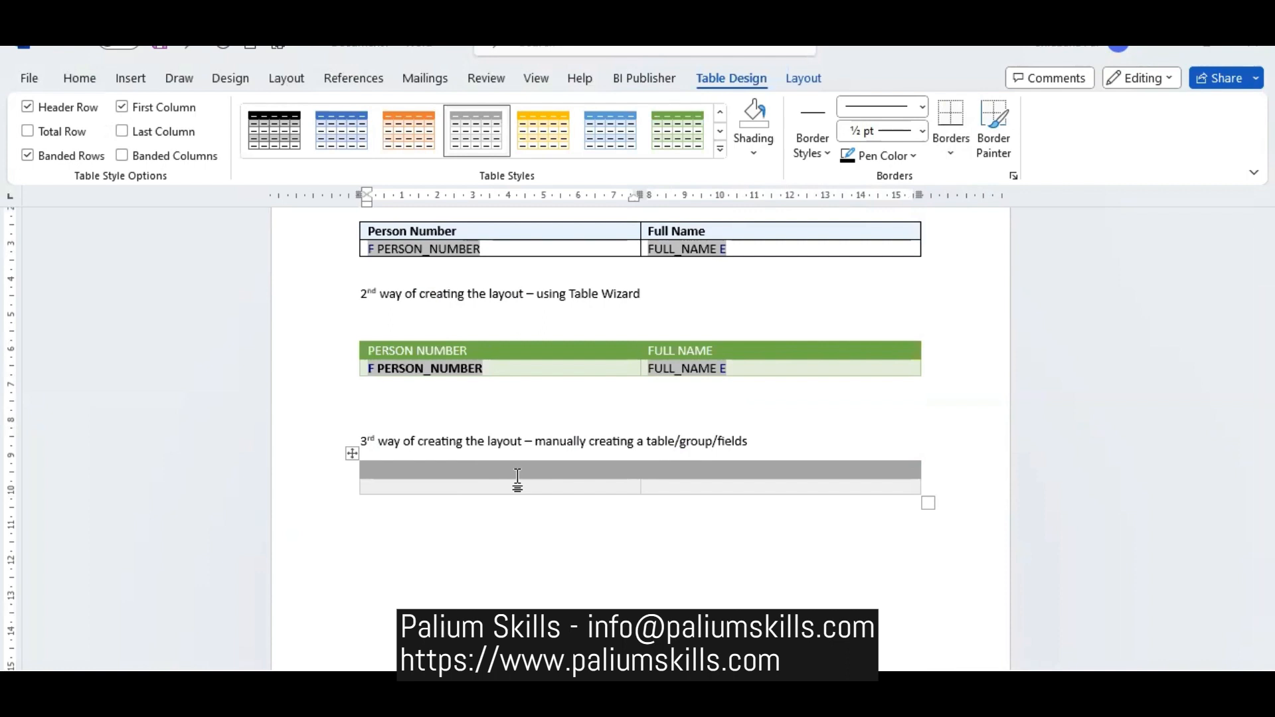
type("Person Number")
key("Tab")
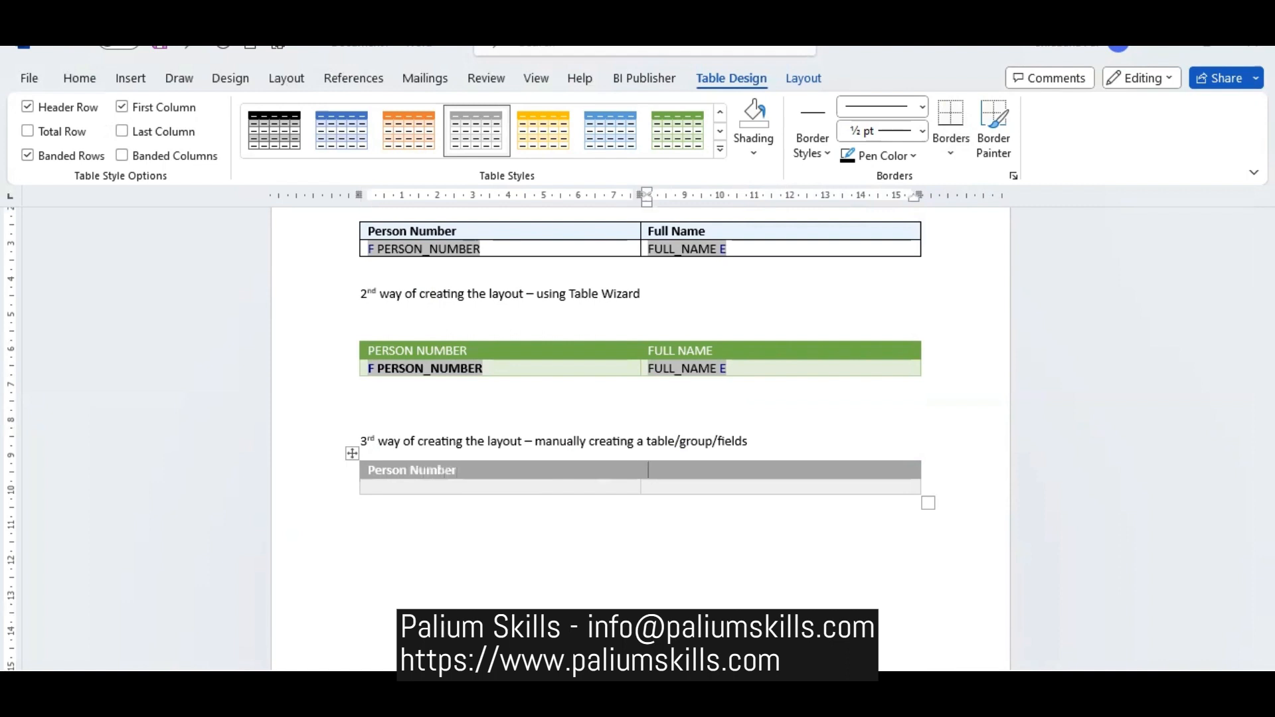
type("Full Name")
key("Tab")
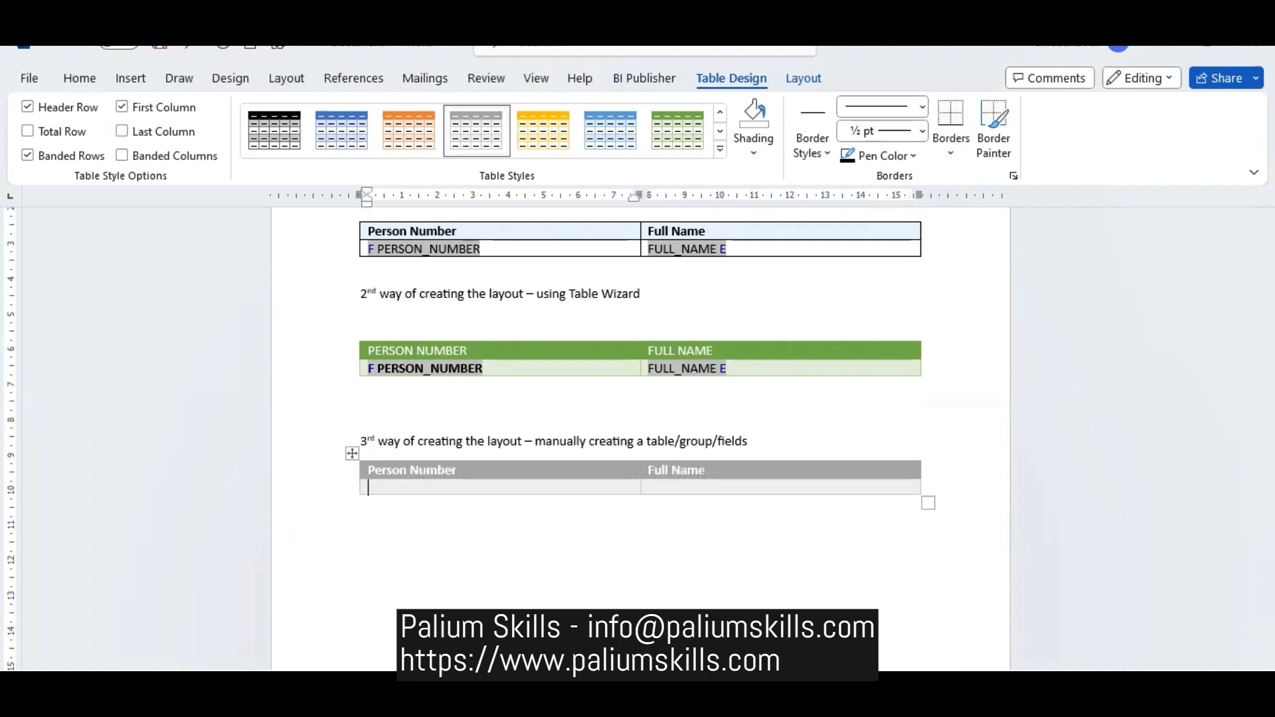
- Insert a repeating group for each G_1 in the third table's data row, with no group-by field and No Break
left_click(644, 78)
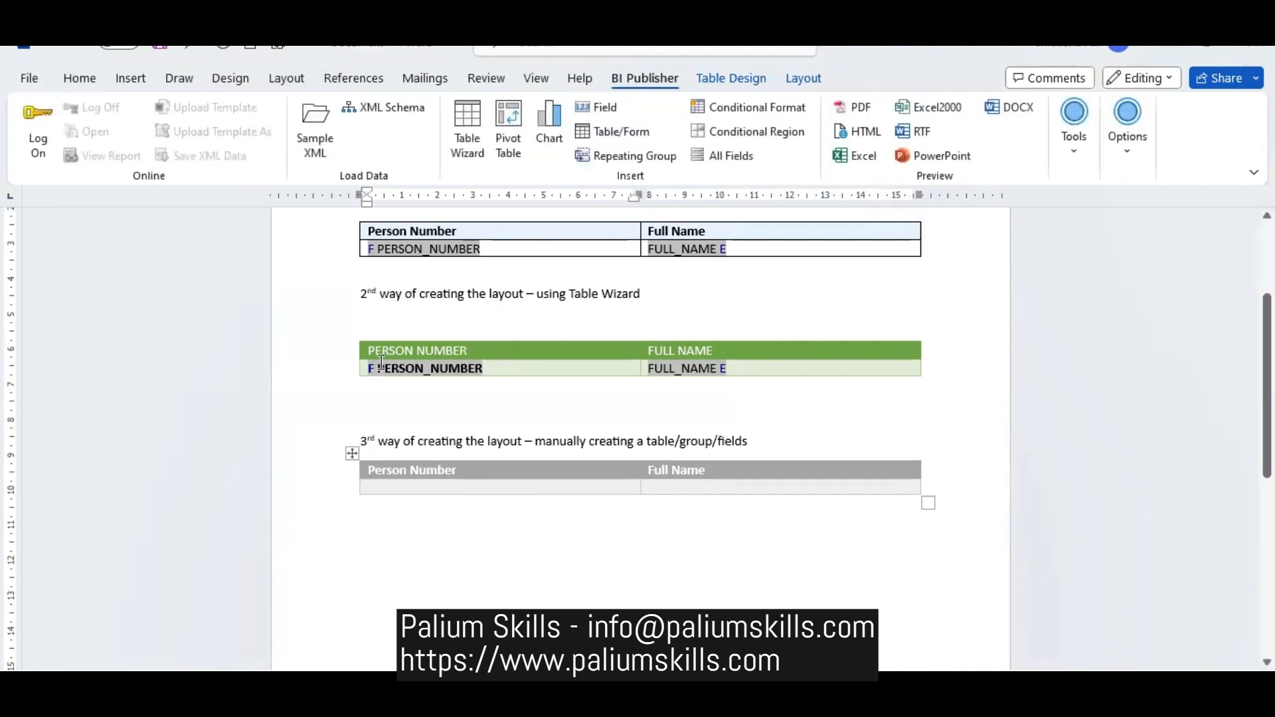
left_click(673, 154)
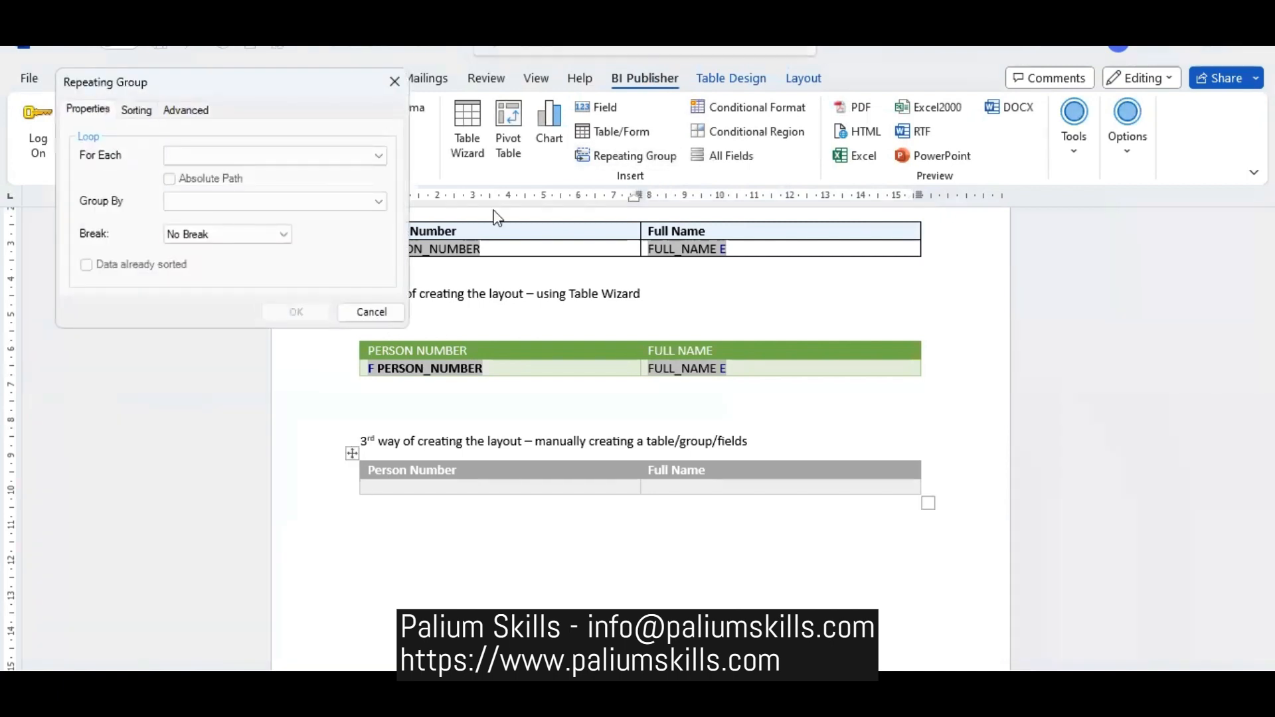
left_click(288, 156)
left_click(280, 172)
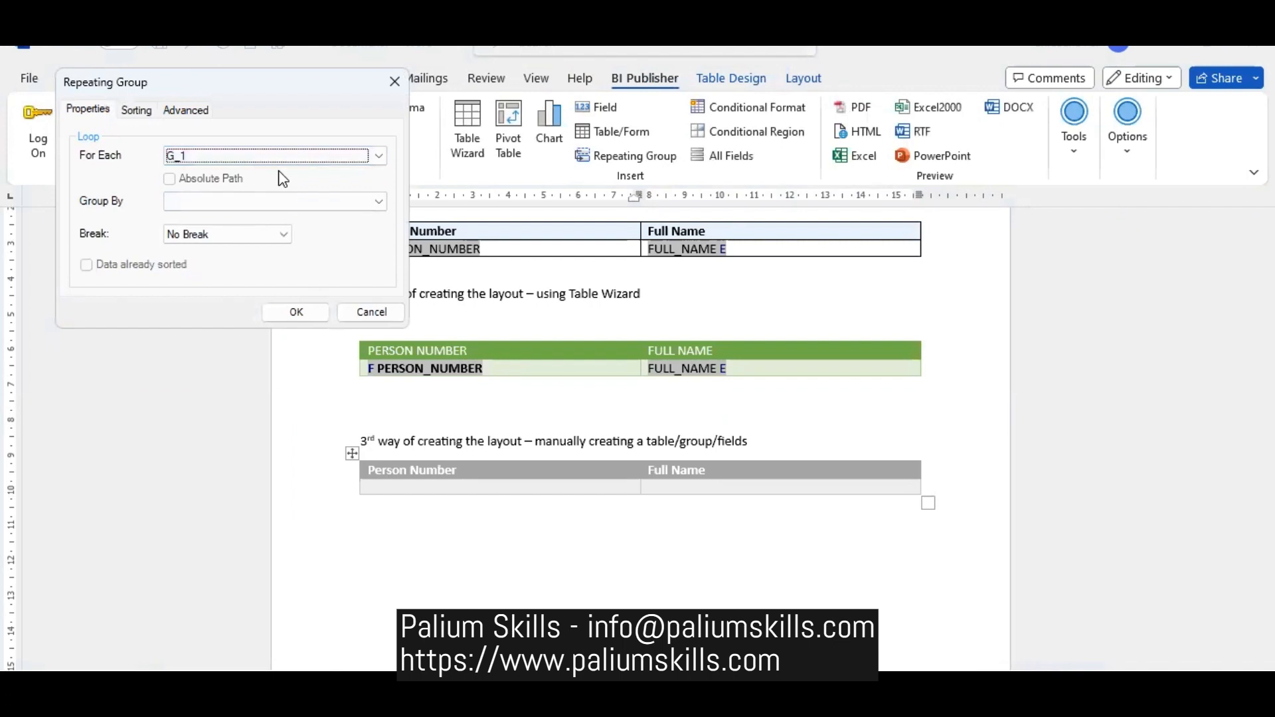
left_click(272, 202)
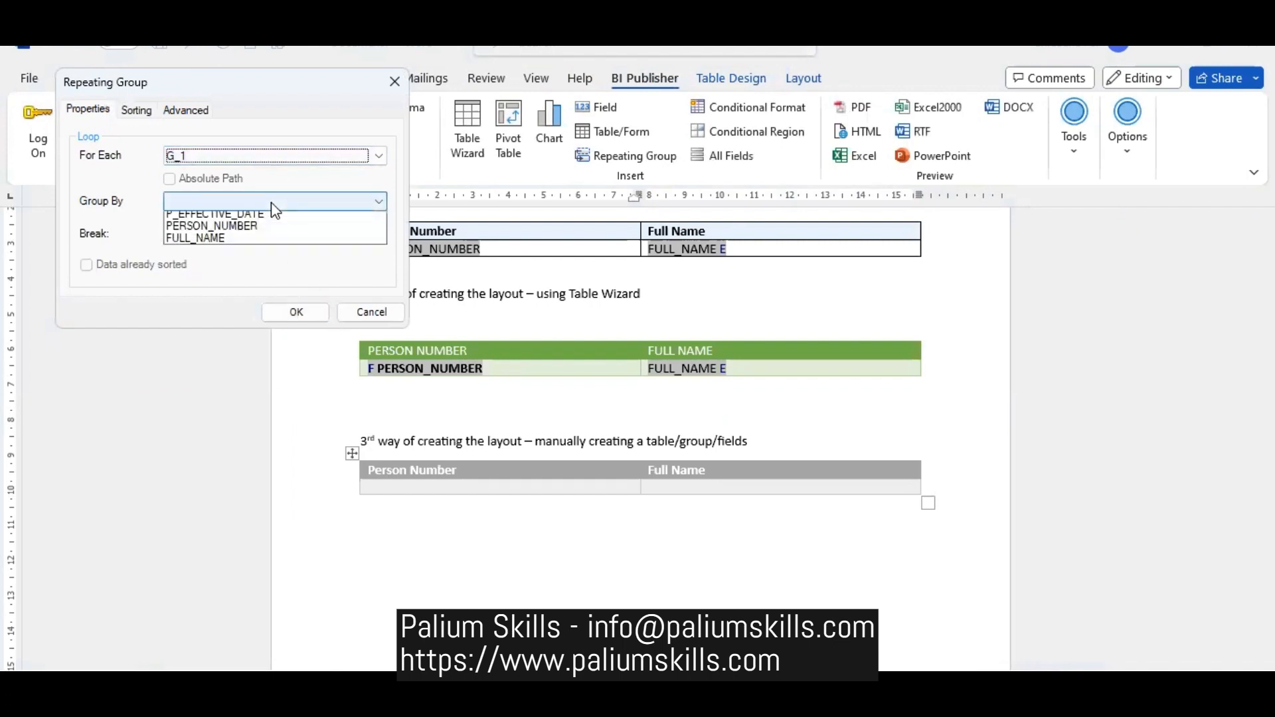
left_click(123, 191)
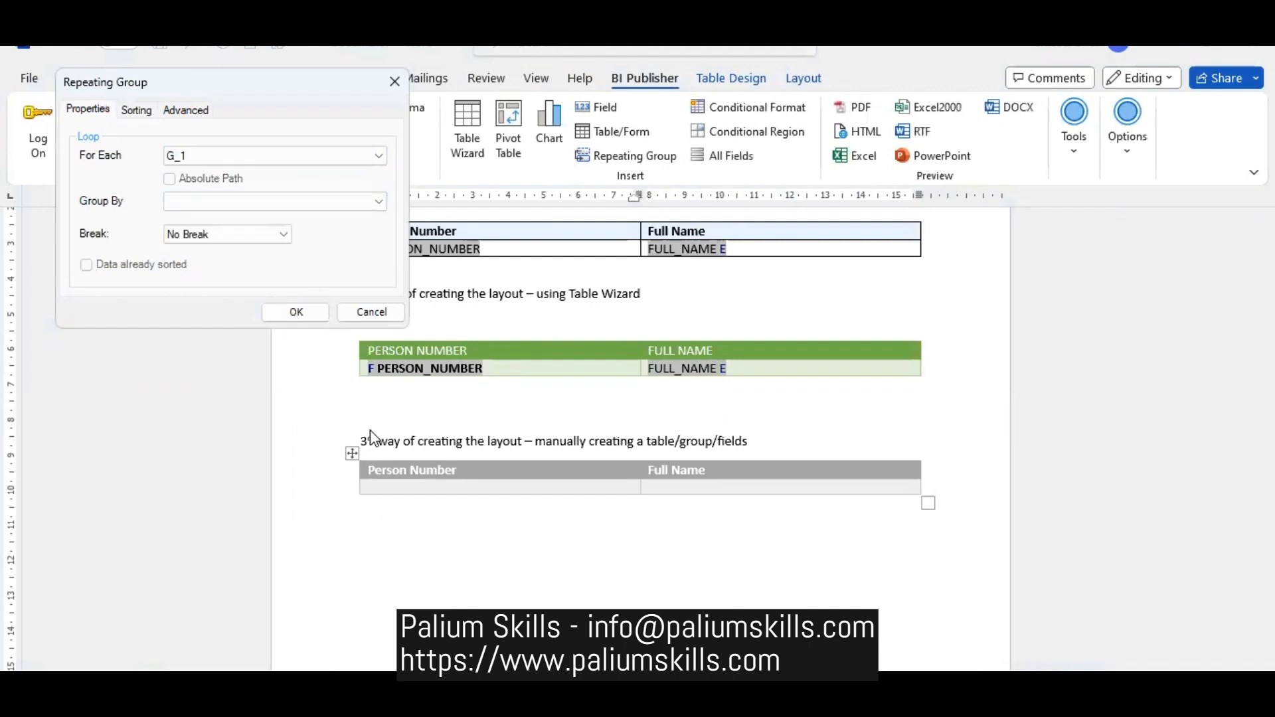
left_click(296, 312)
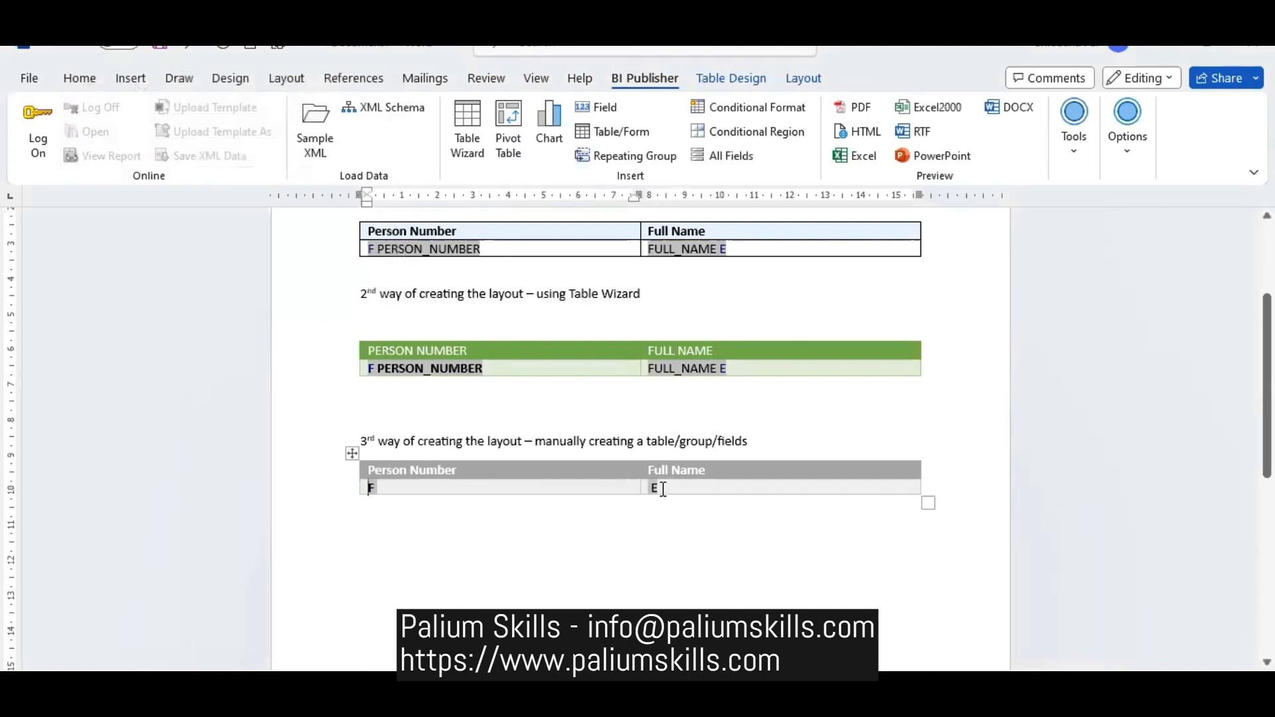
- Insert the PERSON_NUMBER field after the F marker and the FULL_NAME field before the E marker in the third table's data row
left_click(525, 488)
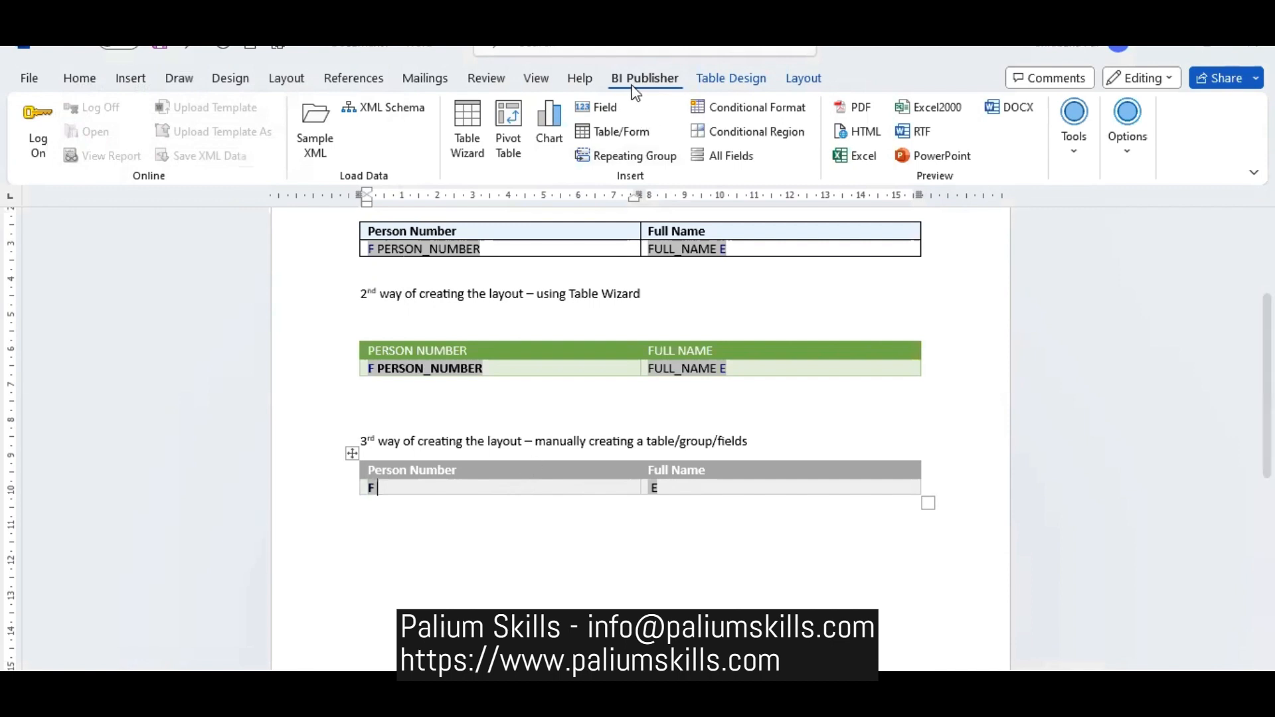
left_click(614, 109)
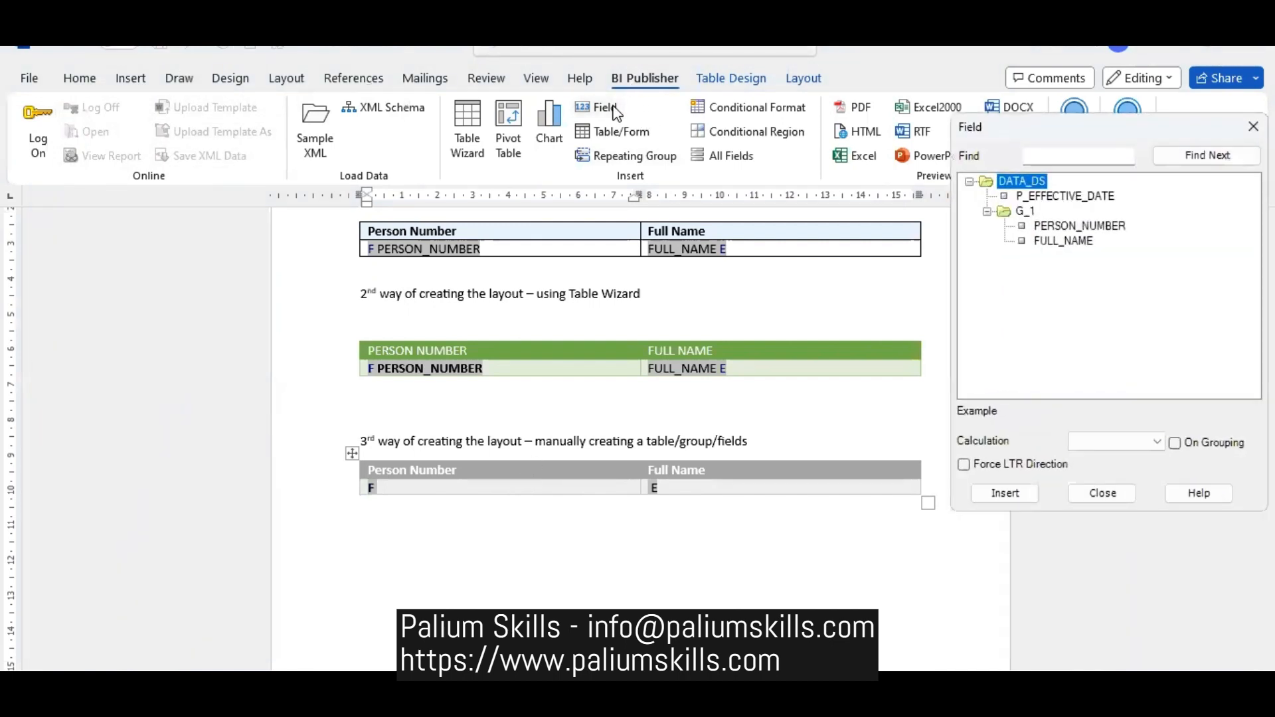
left_click(1125, 228)
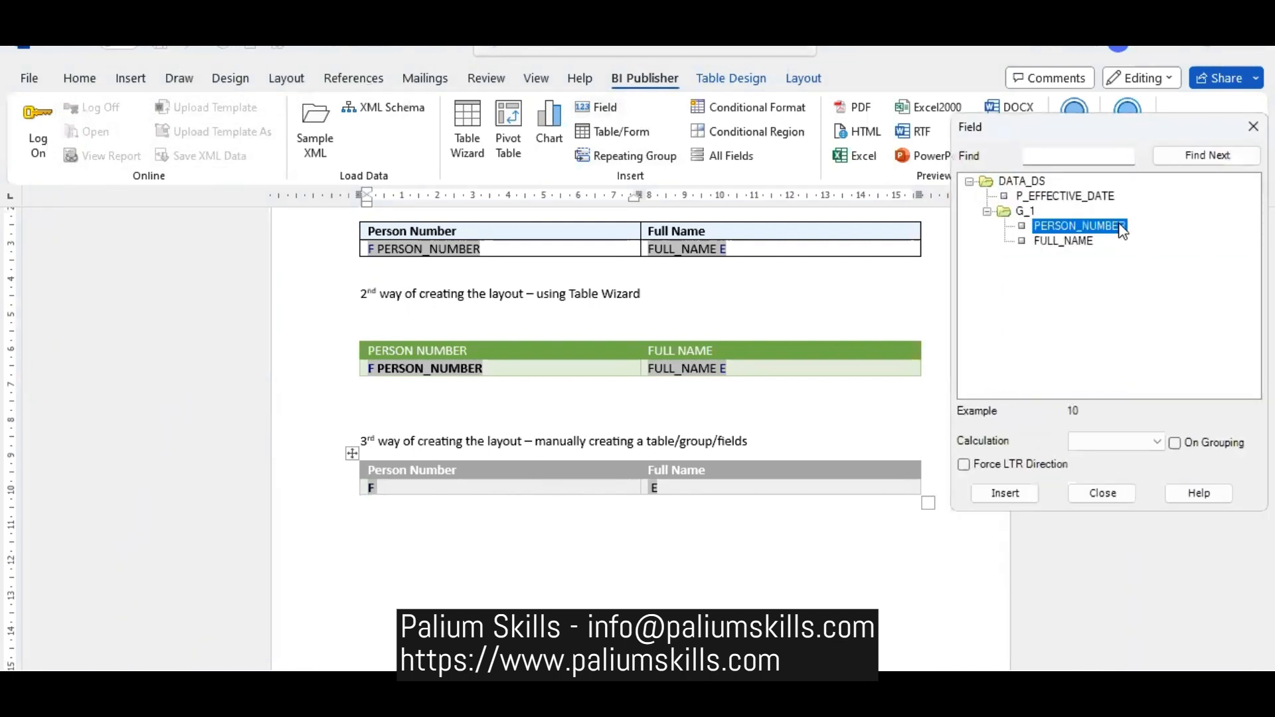
left_click(1004, 493)
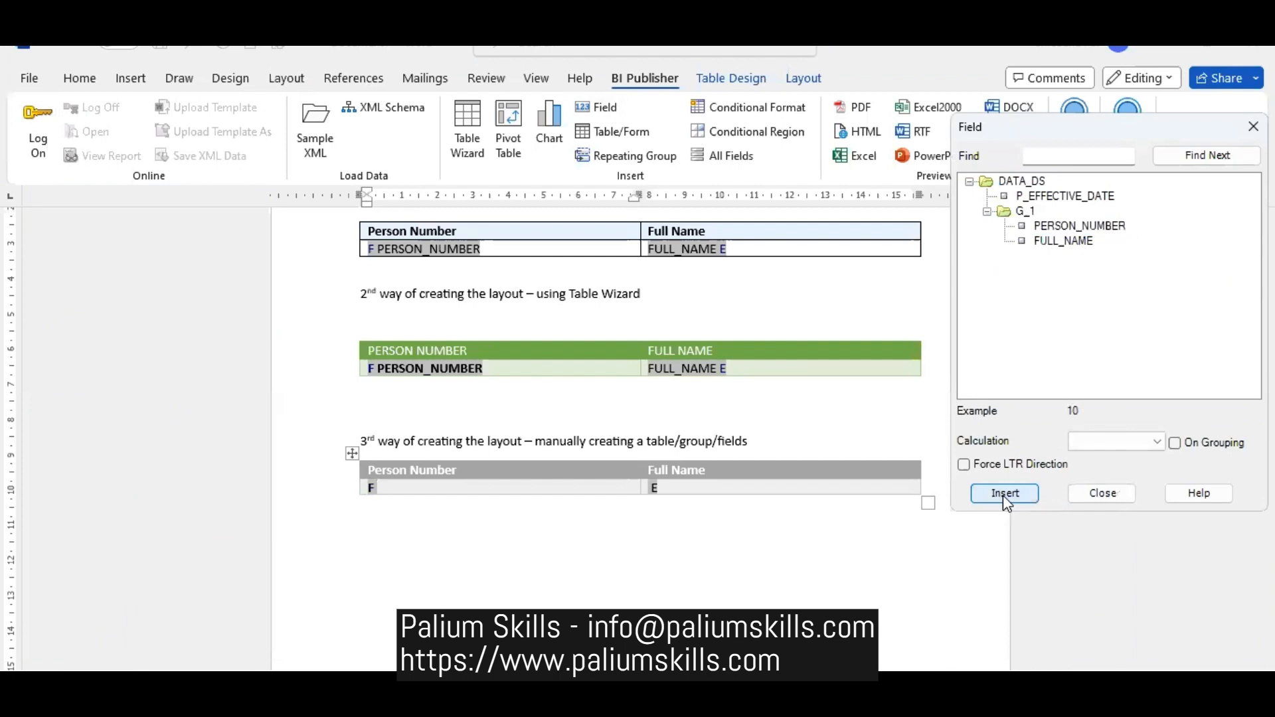
left_click(653, 488)
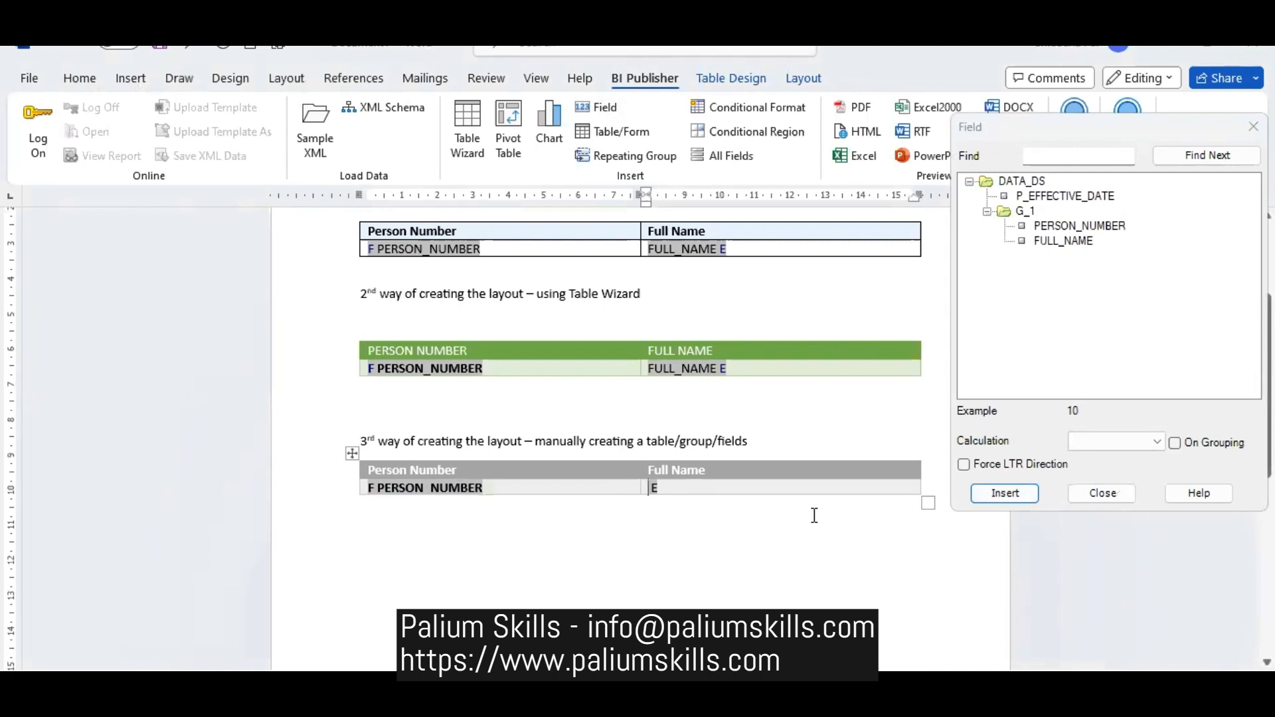
left_click(1063, 241)
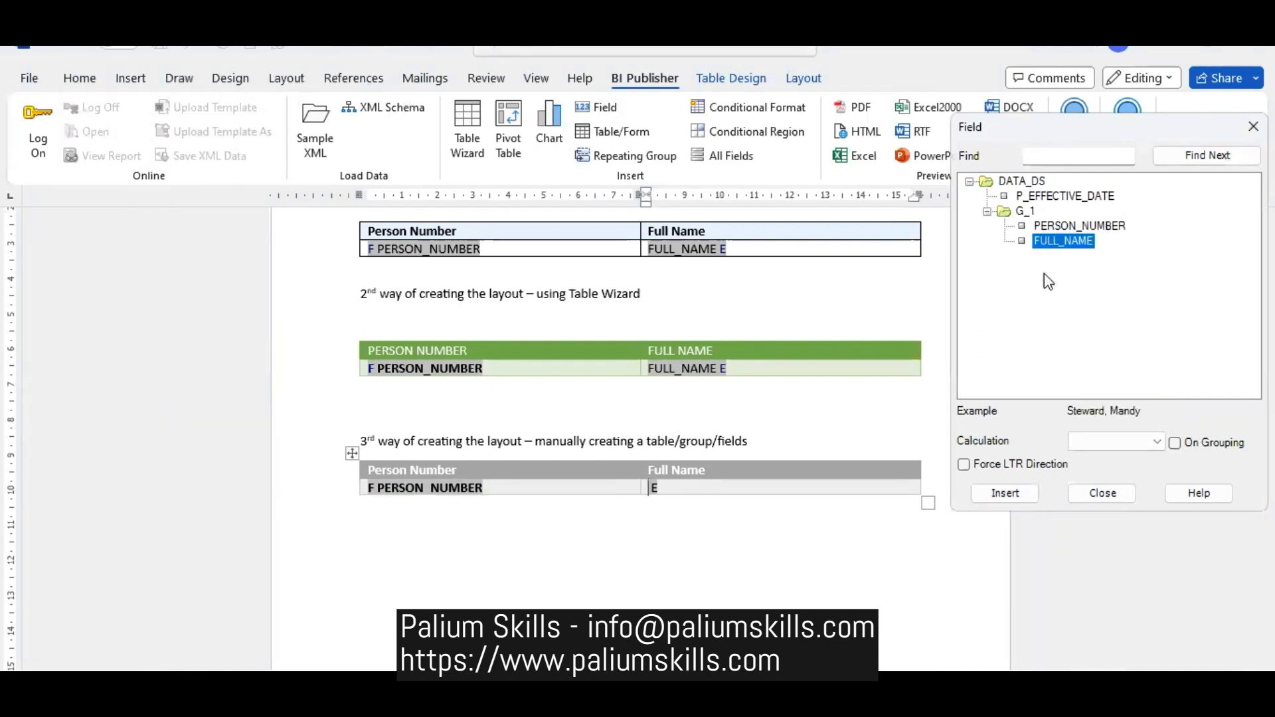
left_click(1018, 494)
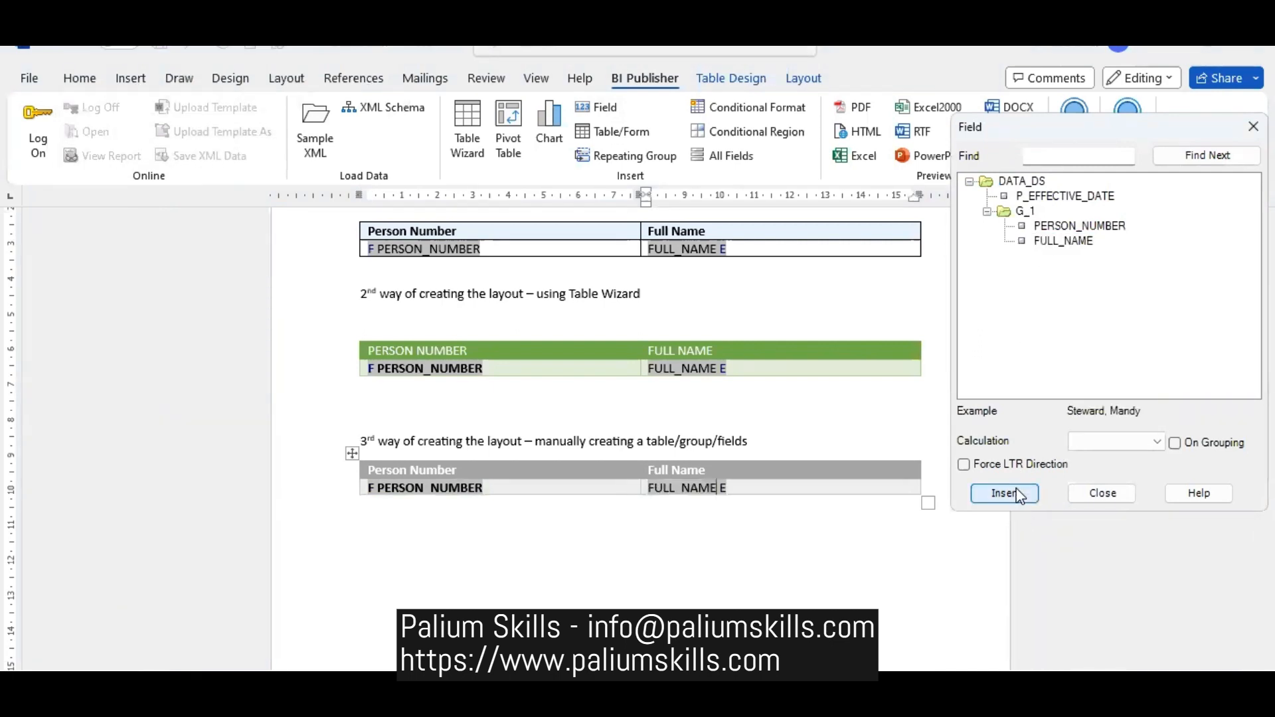
left_click(1018, 494)
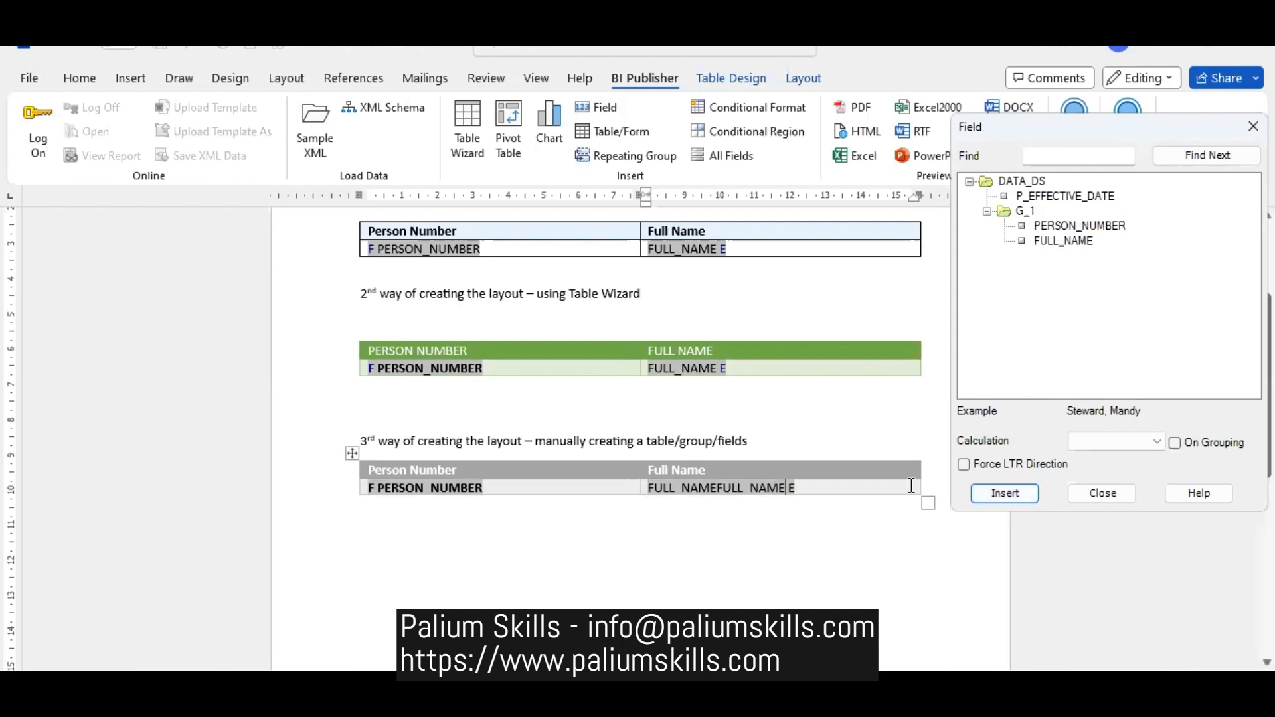
left_click(715, 487)
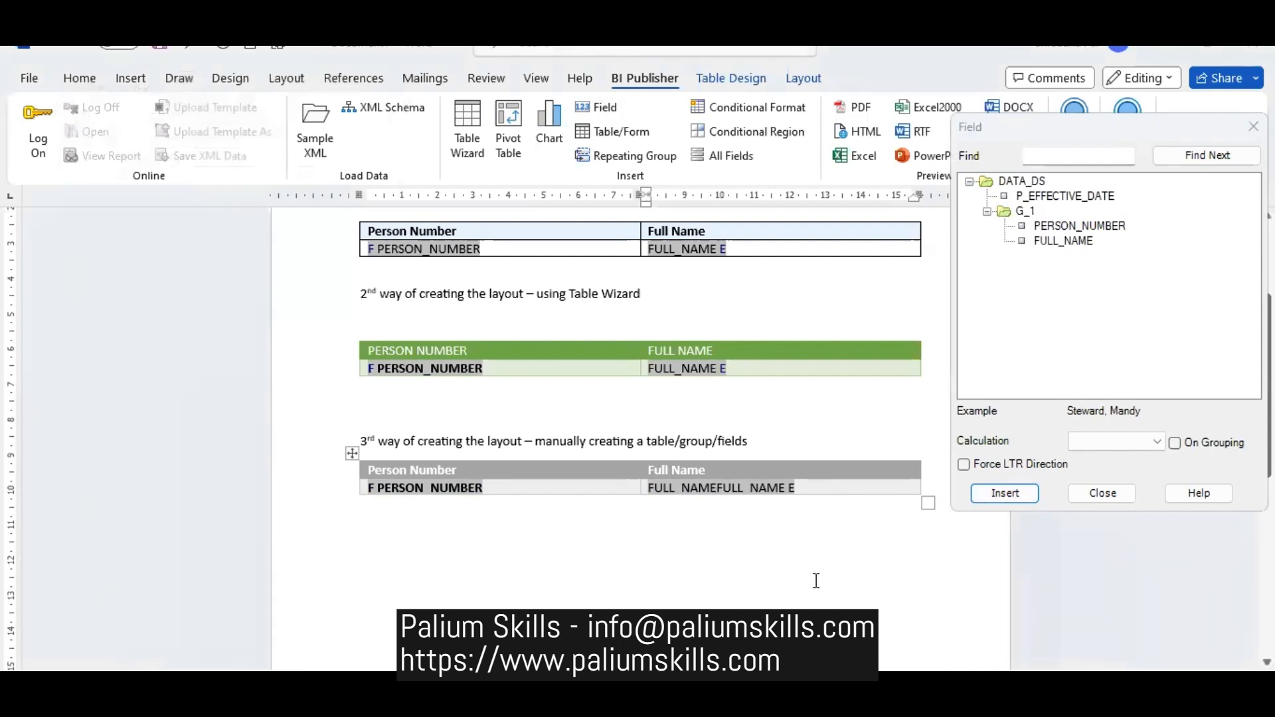
key("BackSpace")
key("BackSpace")
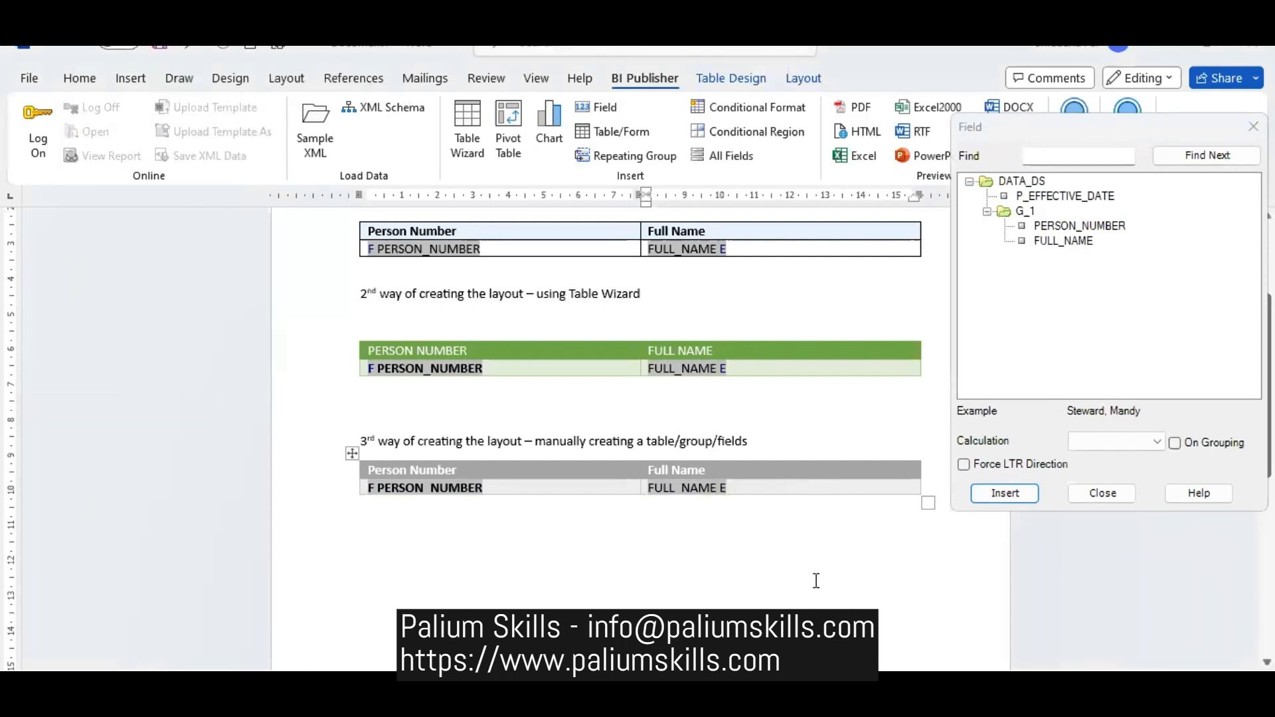
left_click(800, 439)
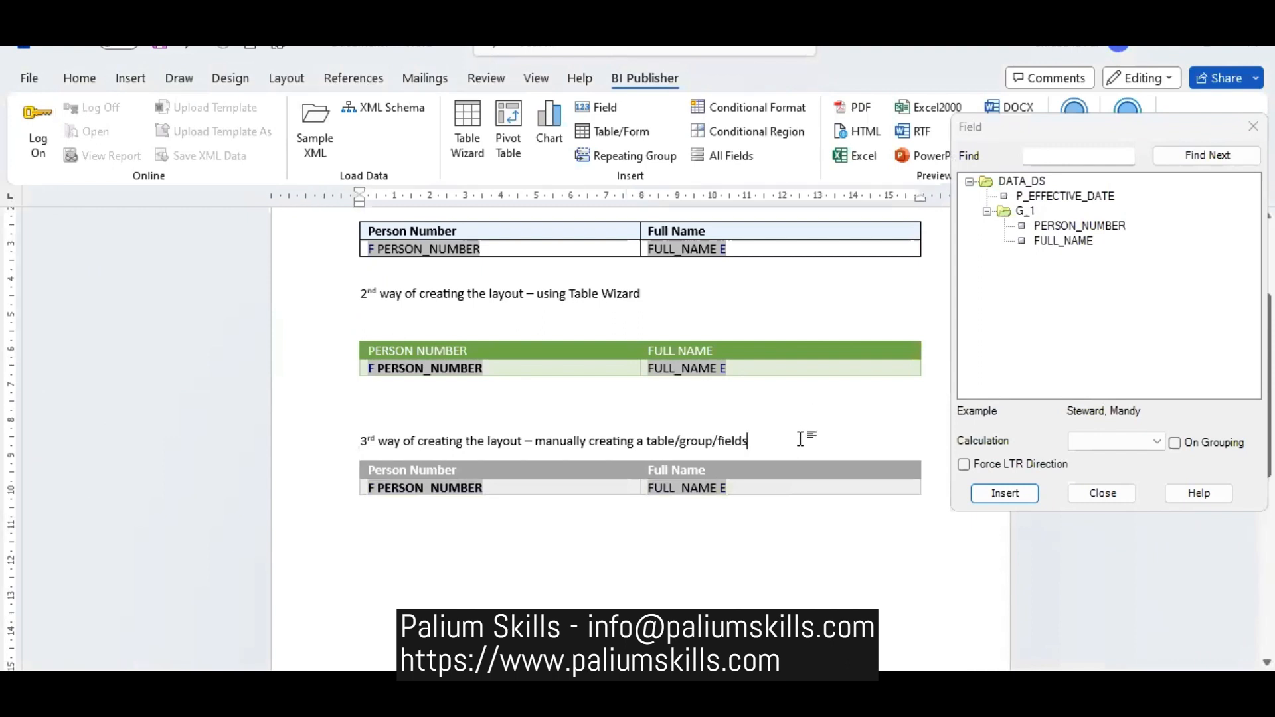
- Insert an empty table of two columns and two rows on a new line below the heading for the 3rd way
key("Return")
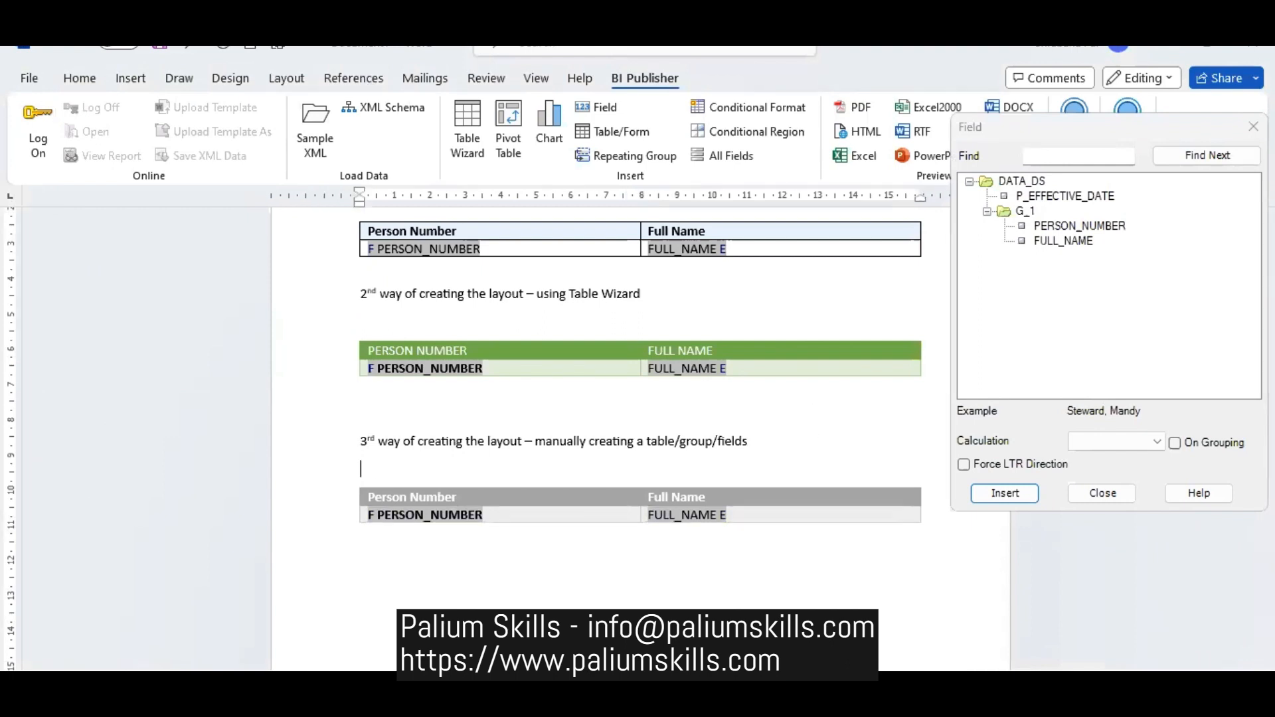
type("P")
key("BackSpace")
left_click(133, 81)
left_click(147, 136)
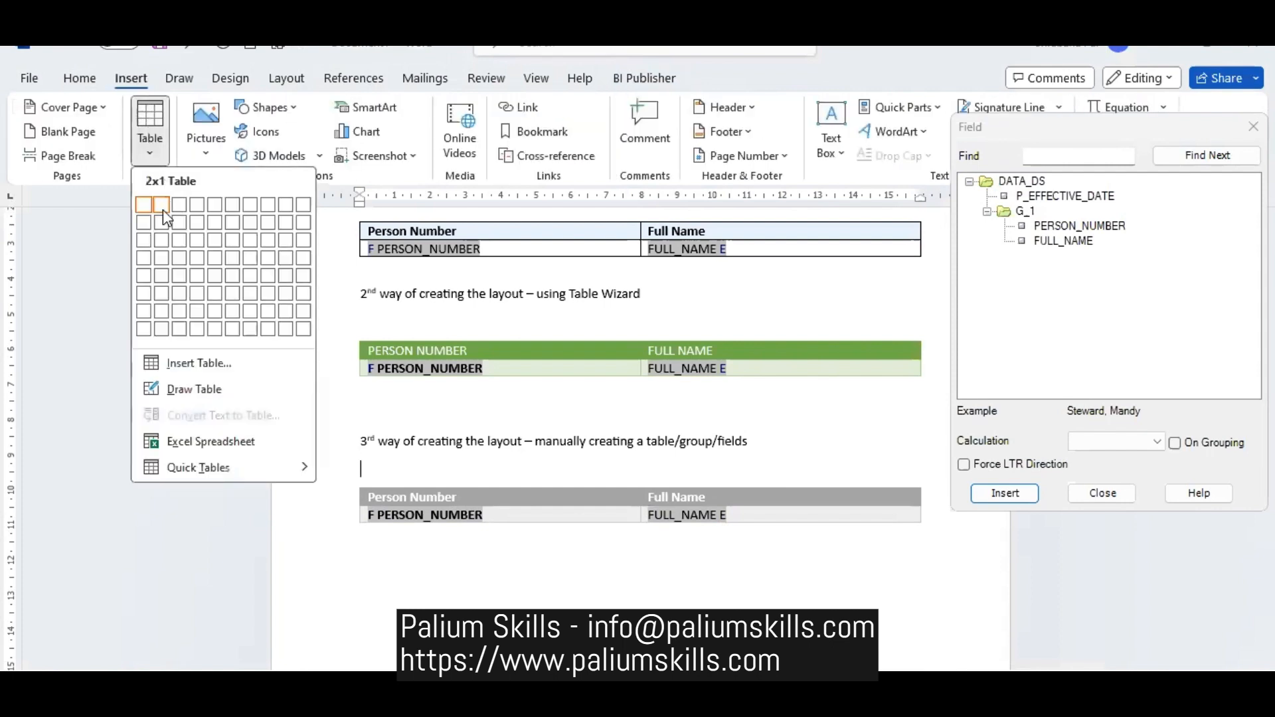
left_click(162, 225)
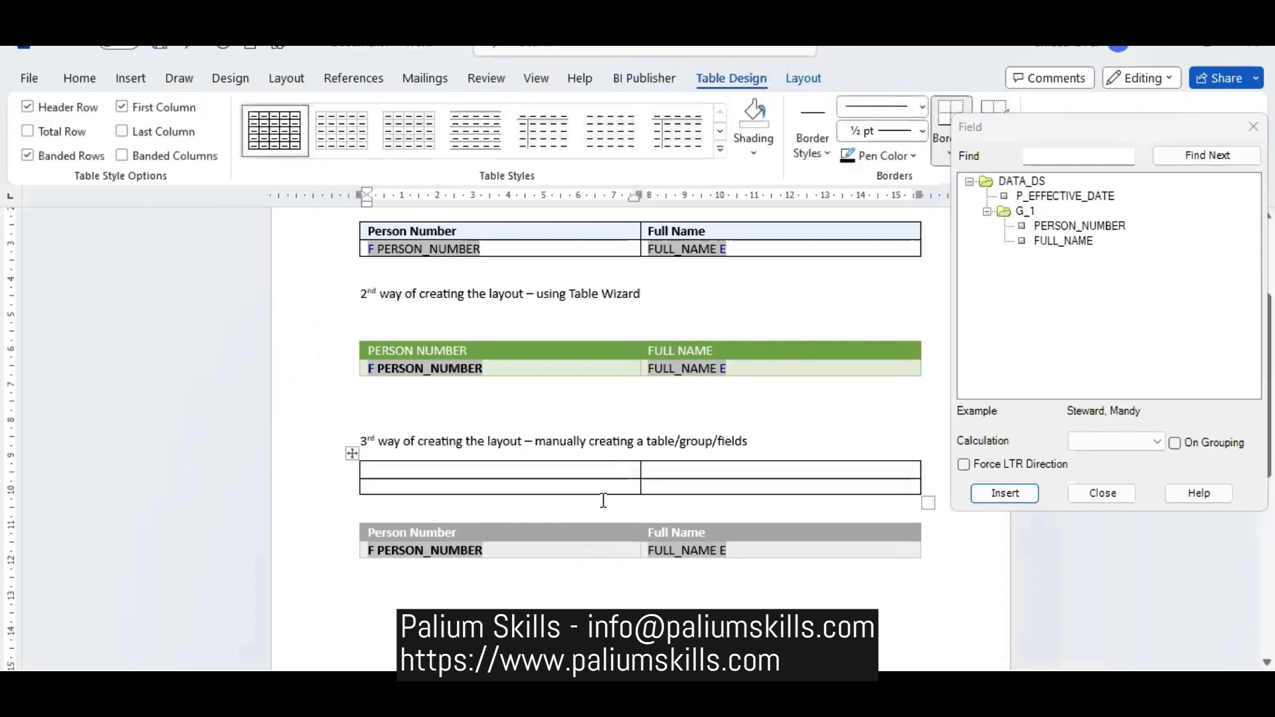
- Label the new table's first column Parameters and Effective Date, and insert the P_EFFECTIVE_DATE field beside Effective Date
type("P")
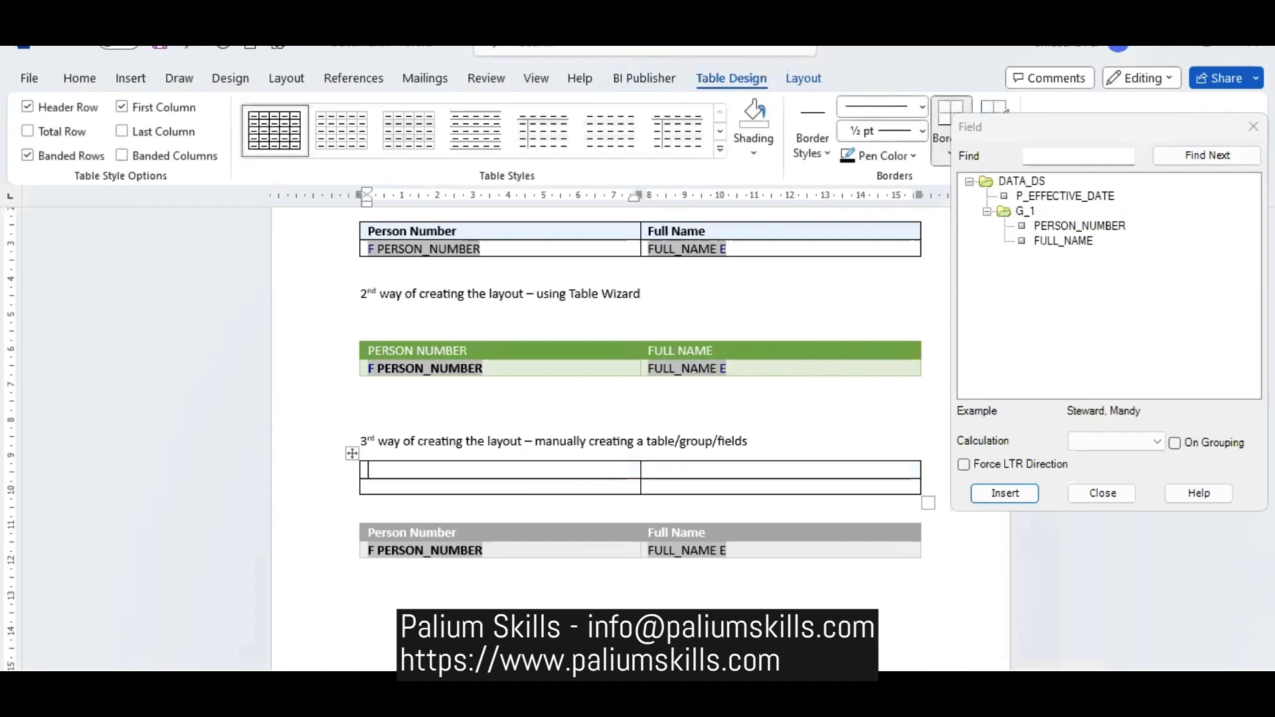
type("aramttersEff")
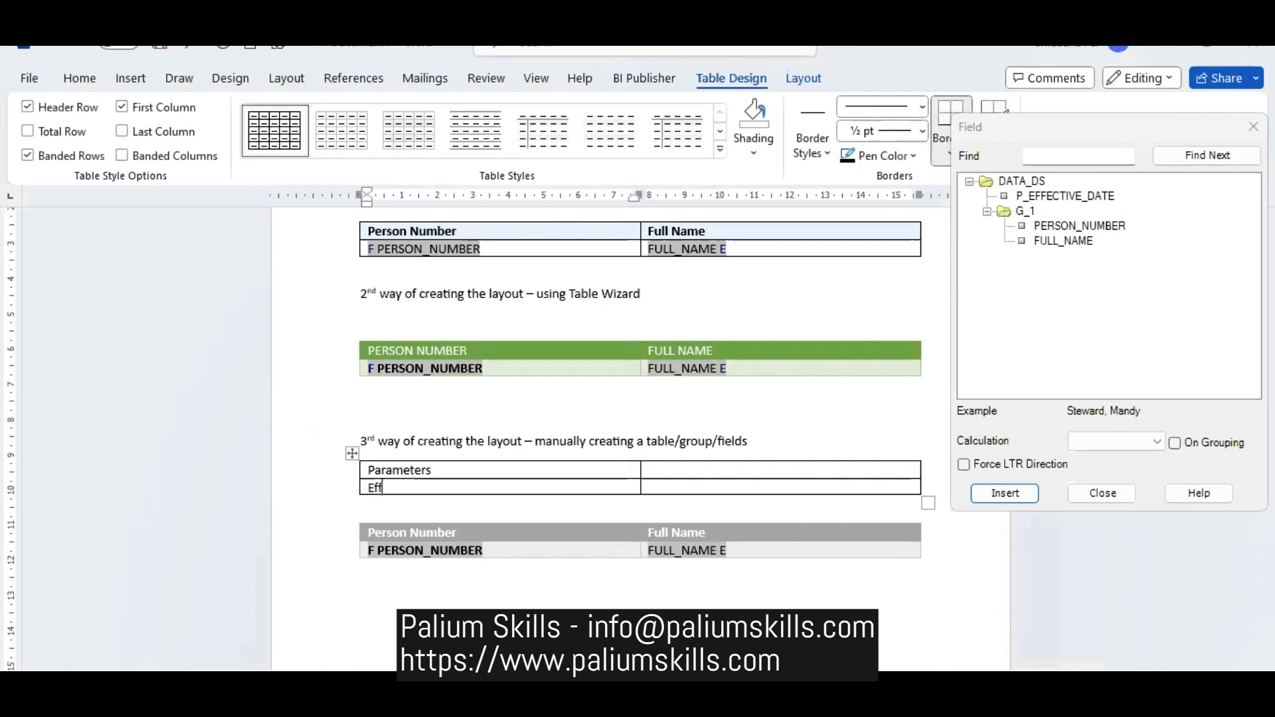
type("ective Date")
key("Tab")
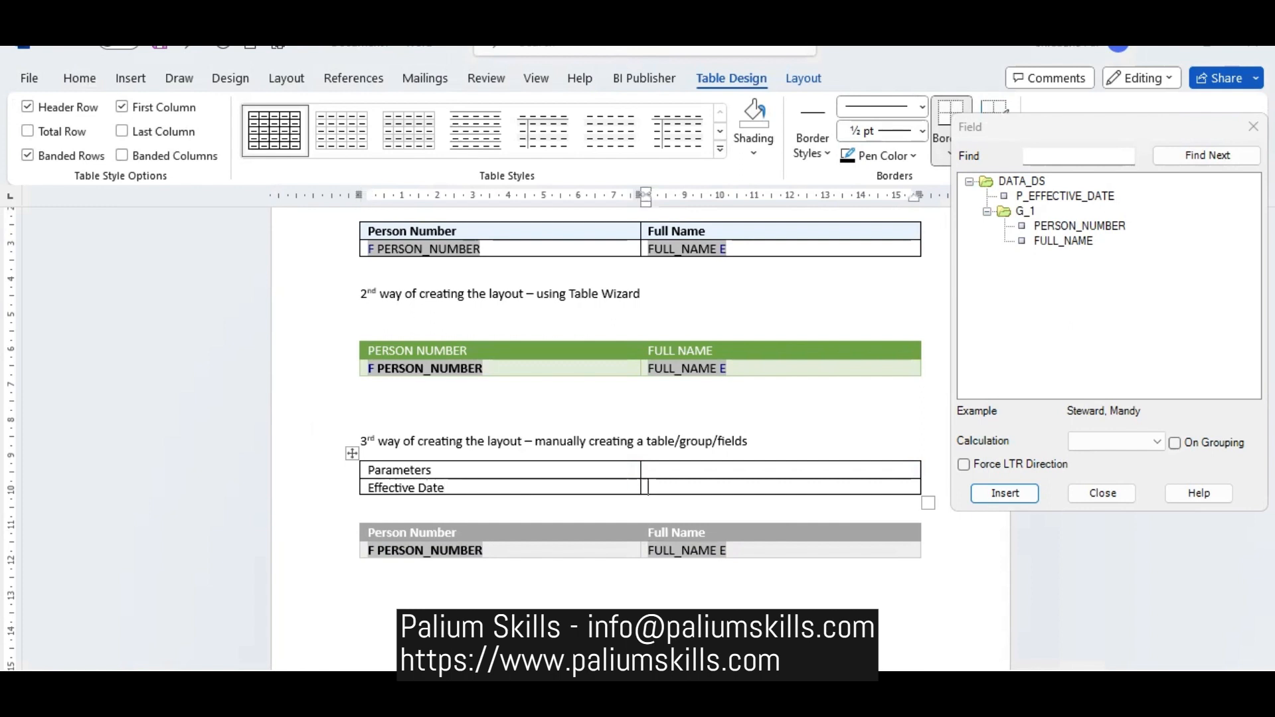
left_click(1054, 196)
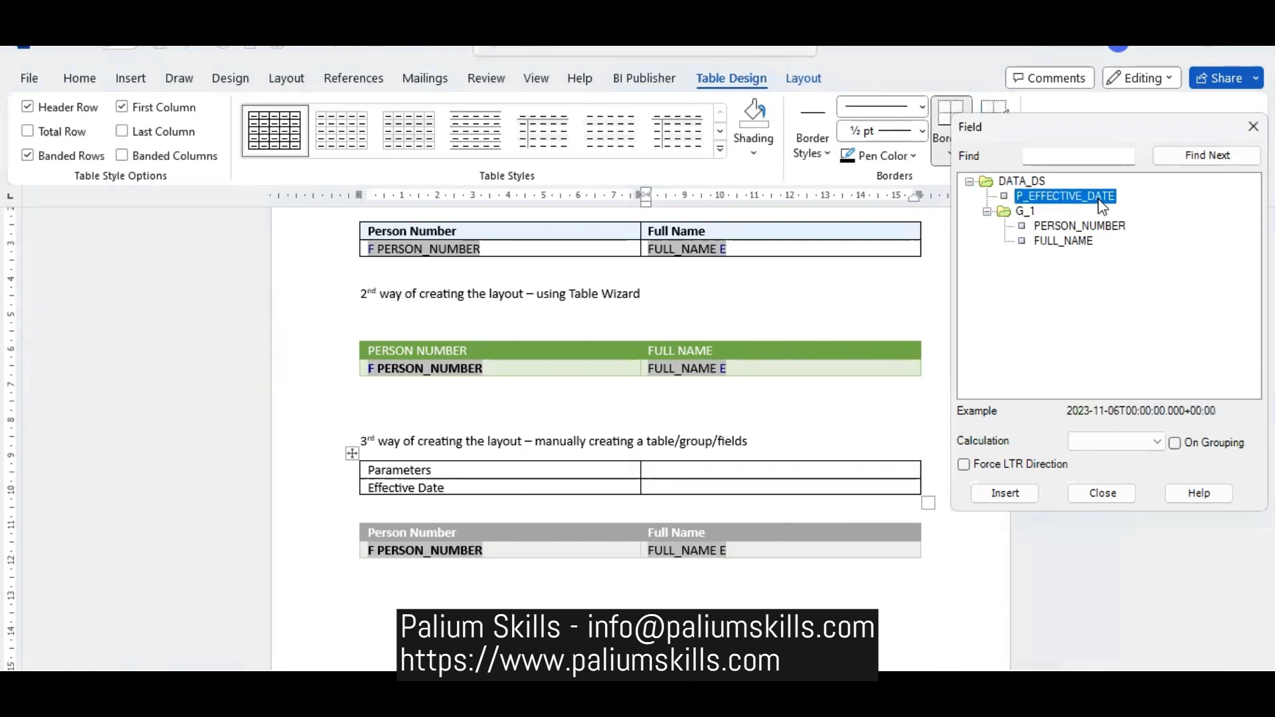
left_click(1000, 493)
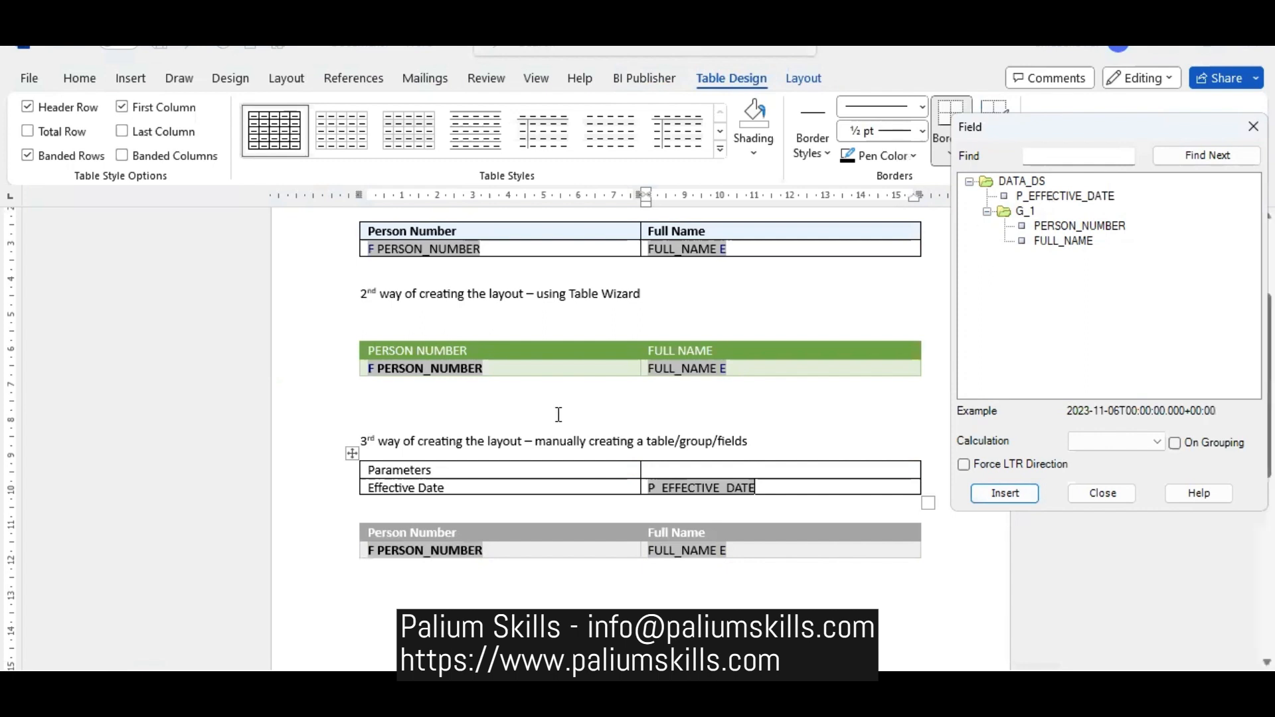
- Apply the grey dark grid style with solid header row and first column to the third section's parameter table
left_click(478, 466)
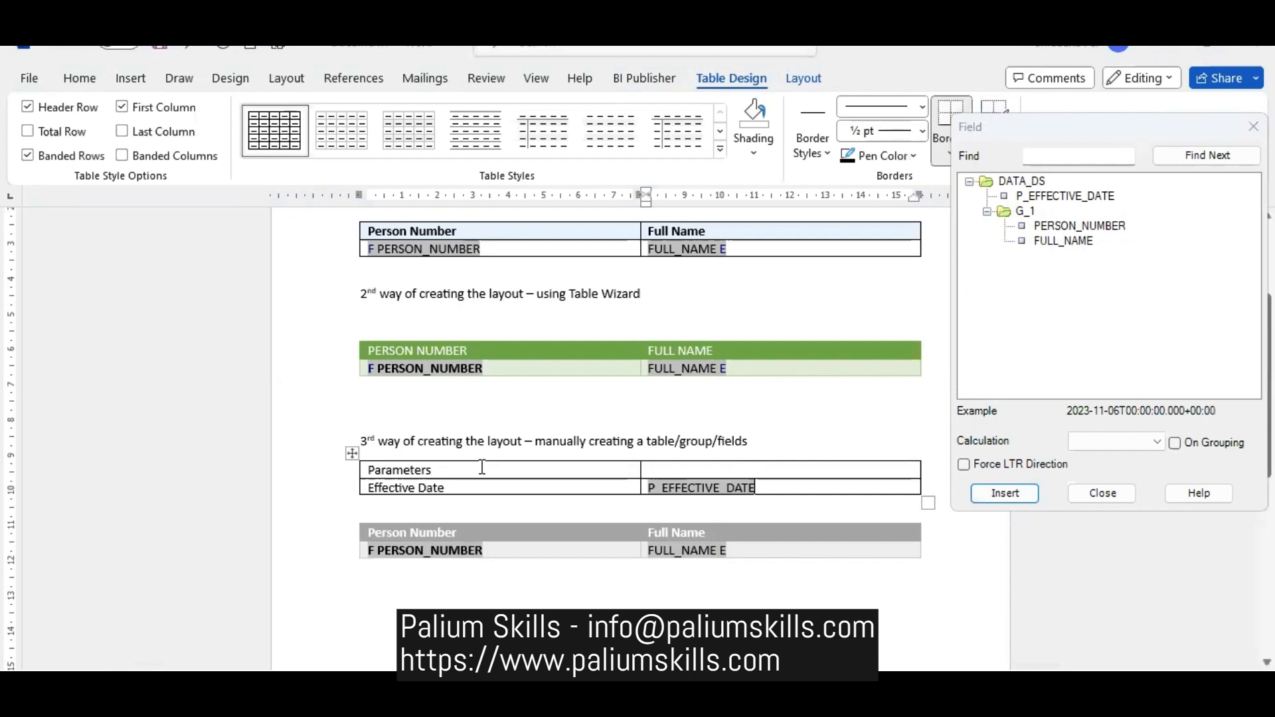
left_click(721, 150)
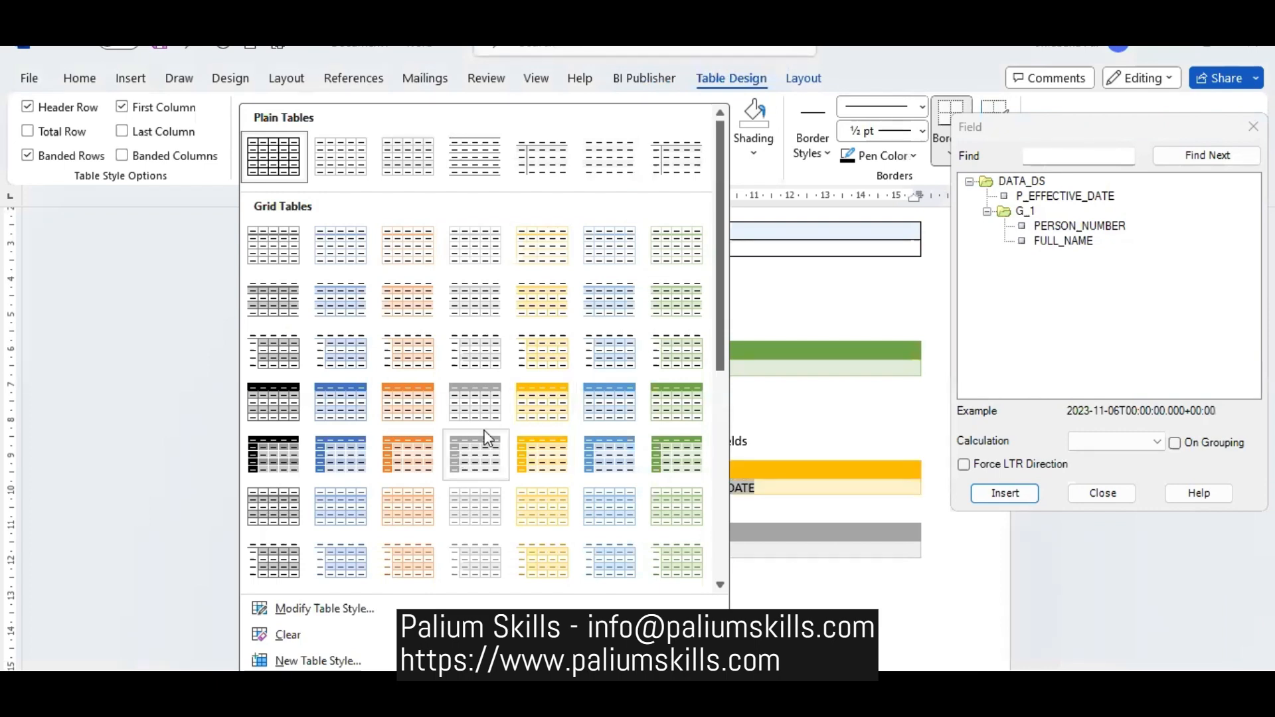
left_click(418, 447)
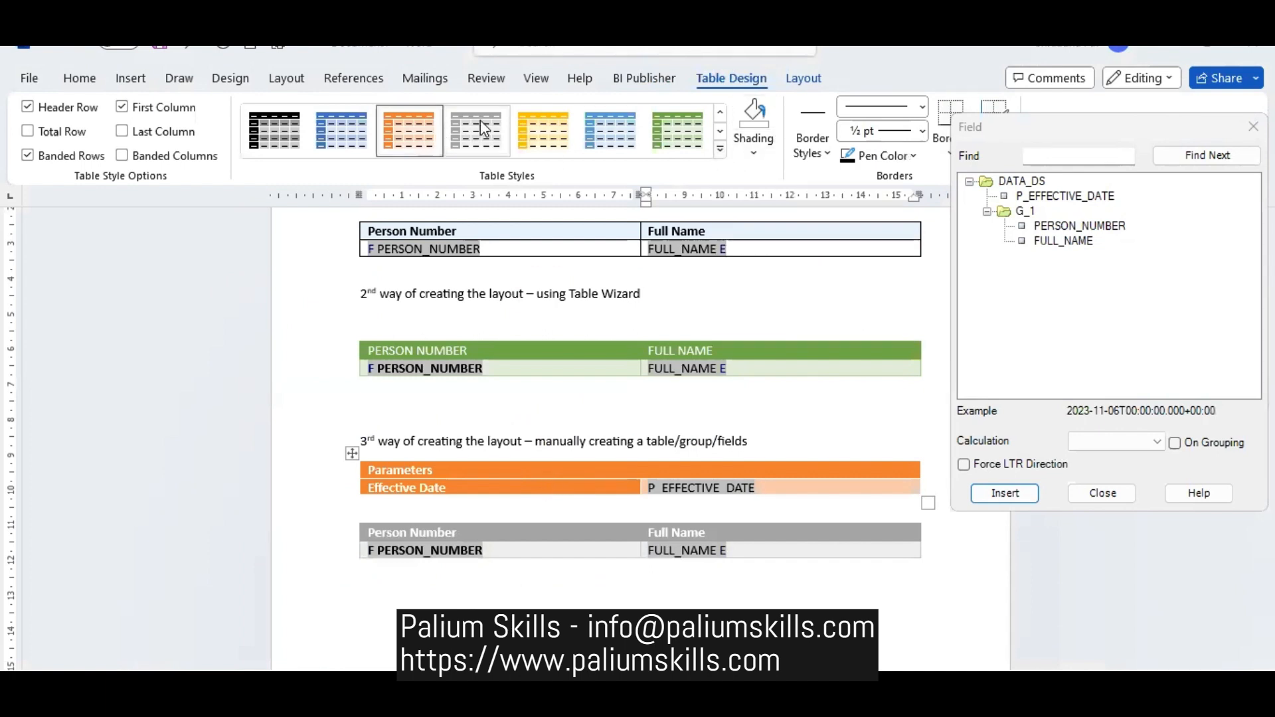
- Insert an empty 2x2 table on the blank line below the heading for the 2nd way, above the green table
left_click(458, 317)
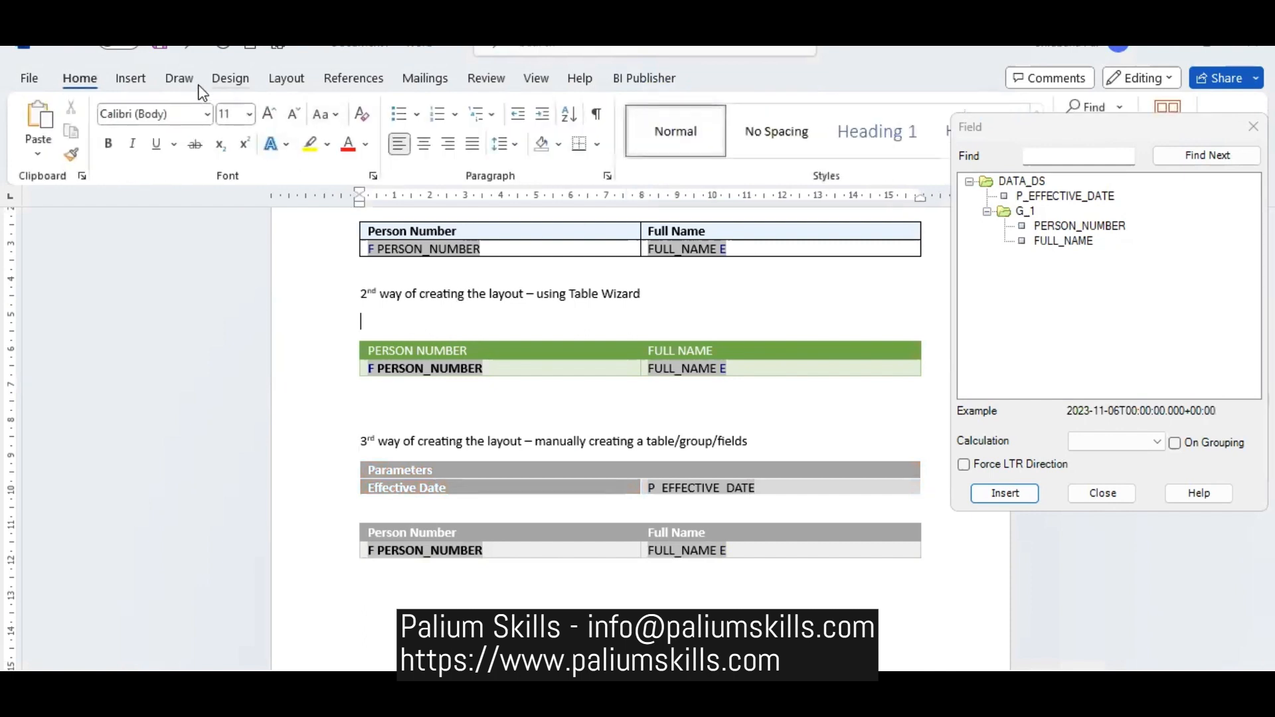
left_click(130, 78)
left_click(147, 149)
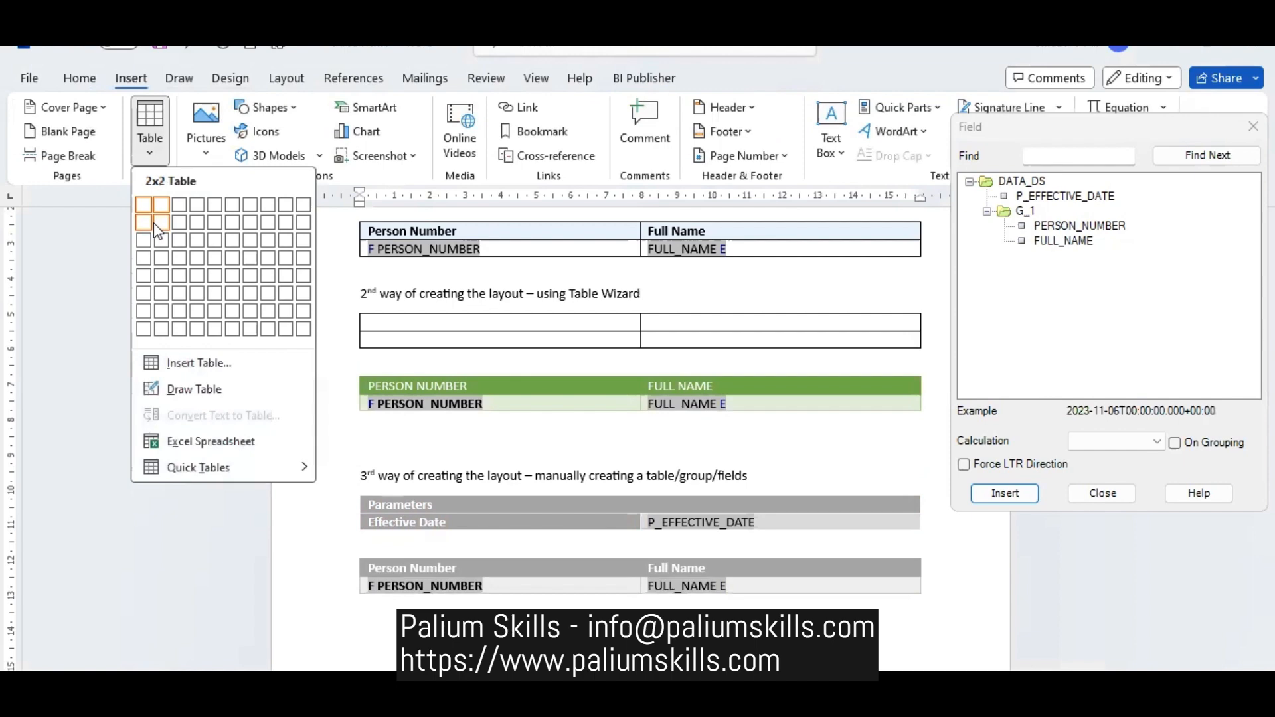
left_click(154, 222)
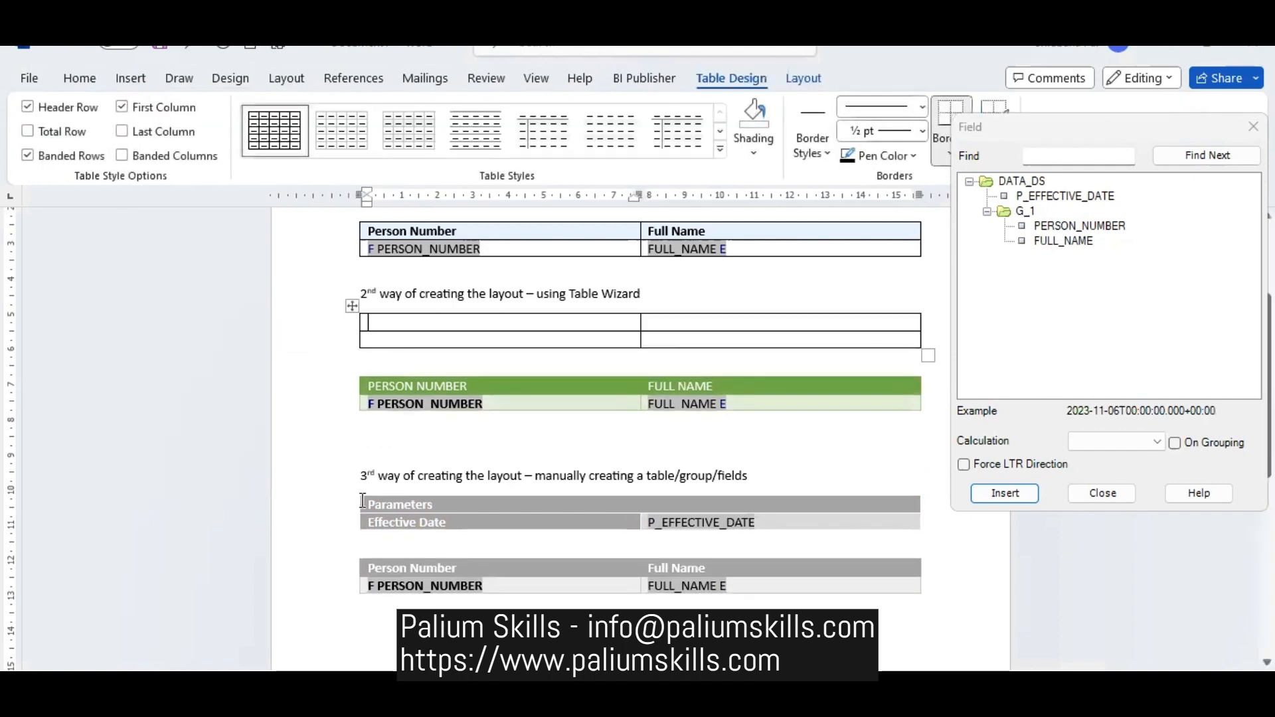
- Enter the labels Parameters: and Effective Date in the first column of the second section's new table
left_click_drag(370, 505, 642, 520)
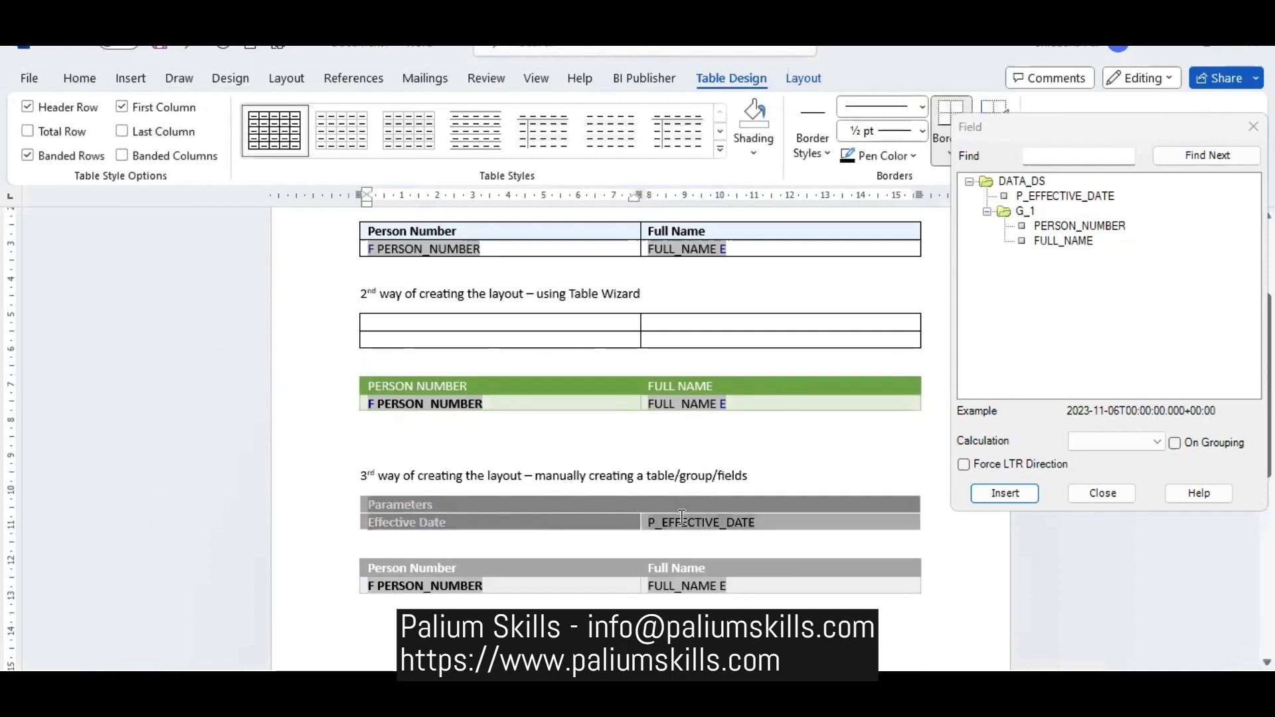
left_click(409, 325)
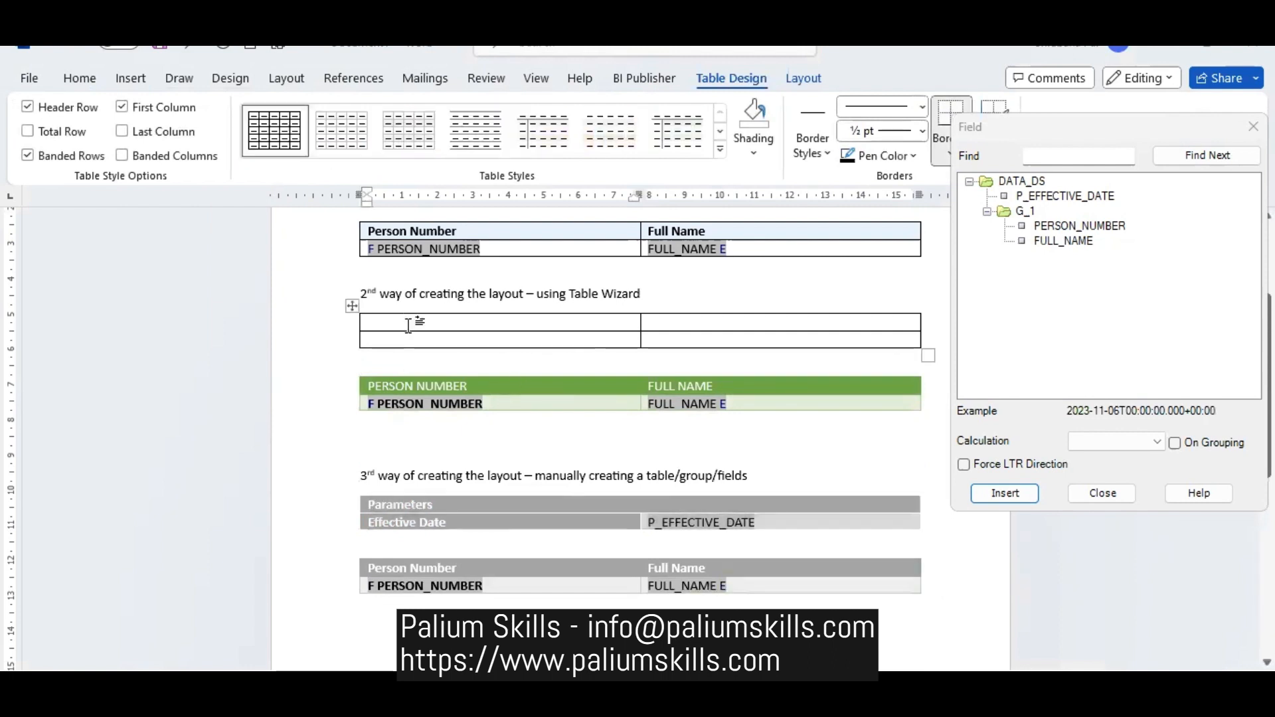
type("Paramters")
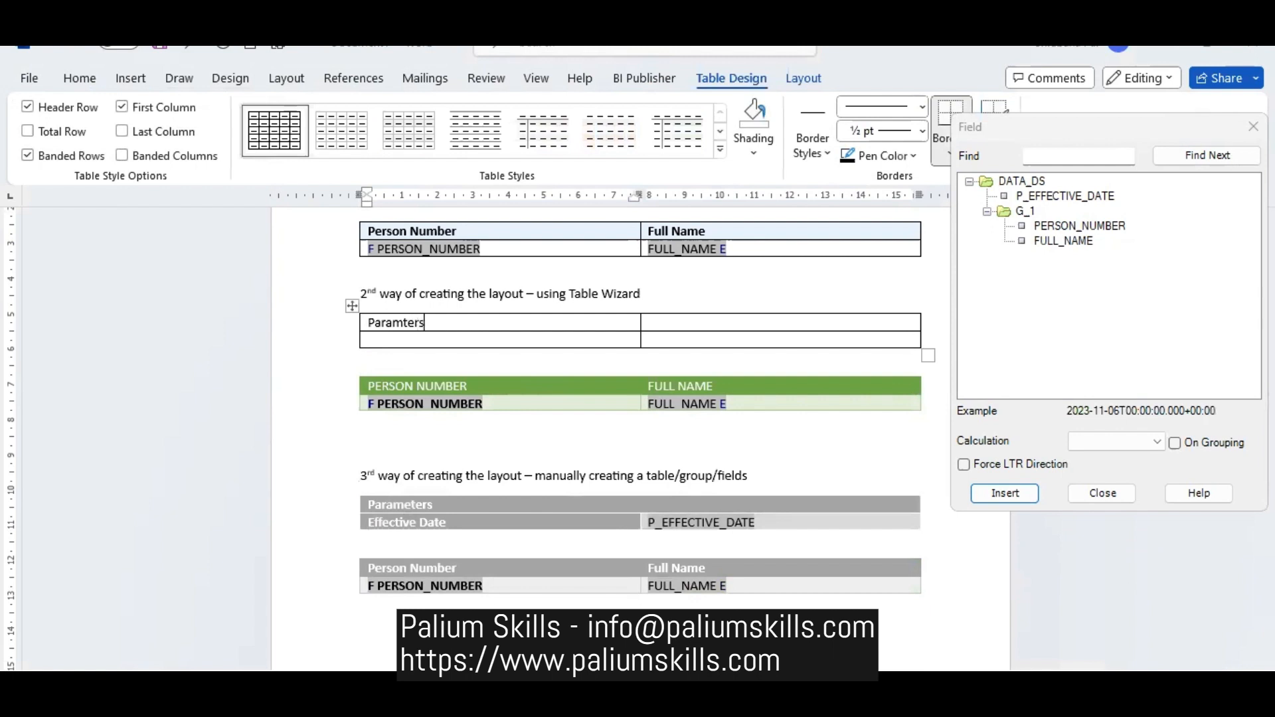
key("BackSpace")
key("BackSpace")
key("BackSpace")
key("BackSpace")
key("BackSpace")
type("e")
key("Left")
type("met")
type(":")
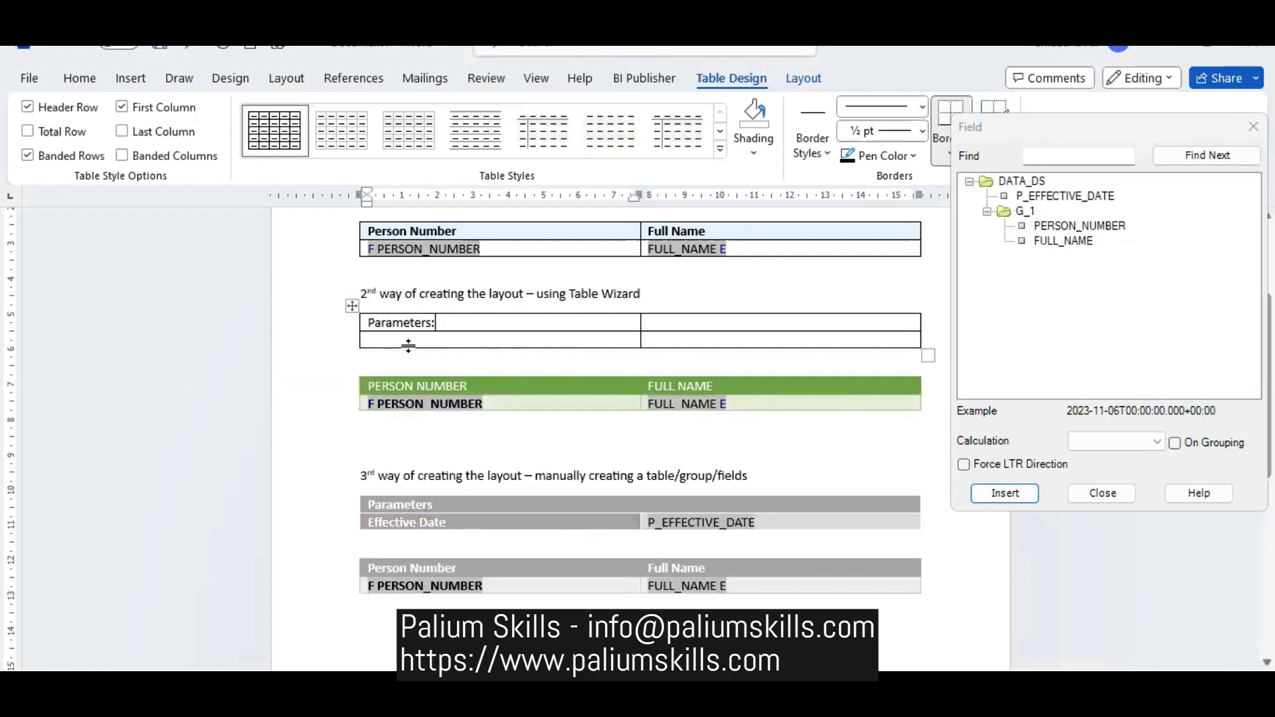
type("P")
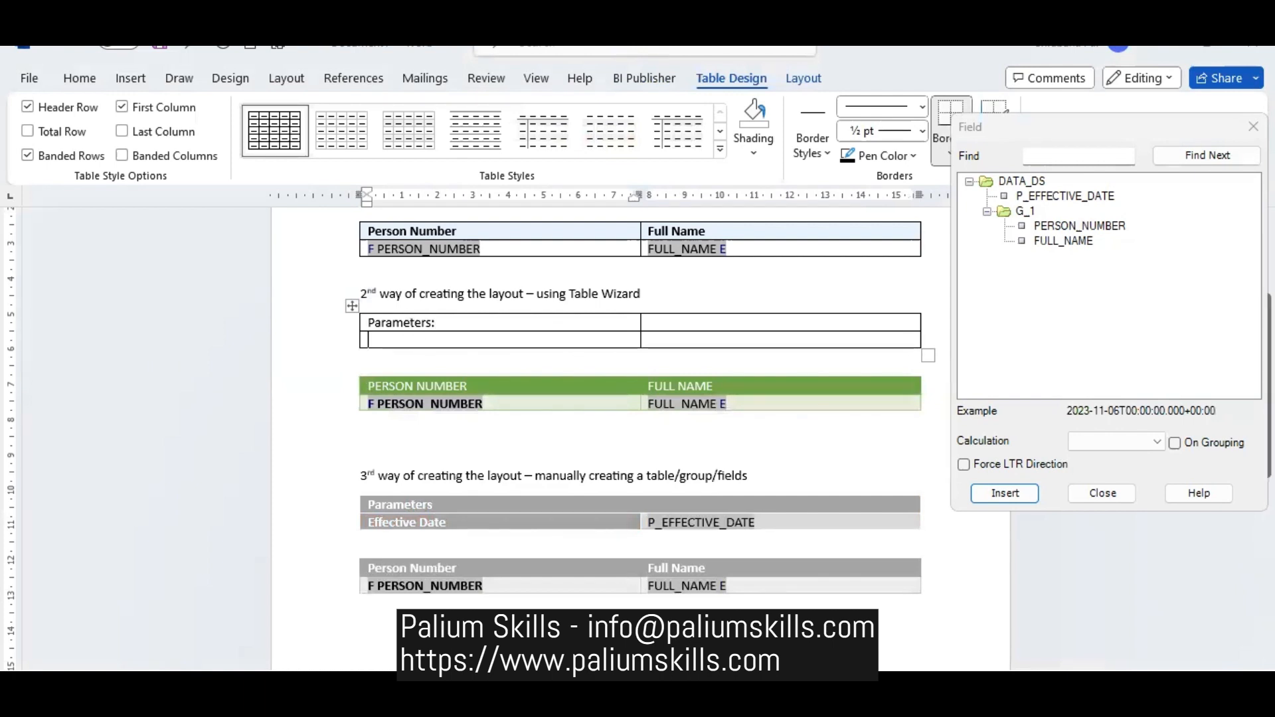
type("ffective Date")
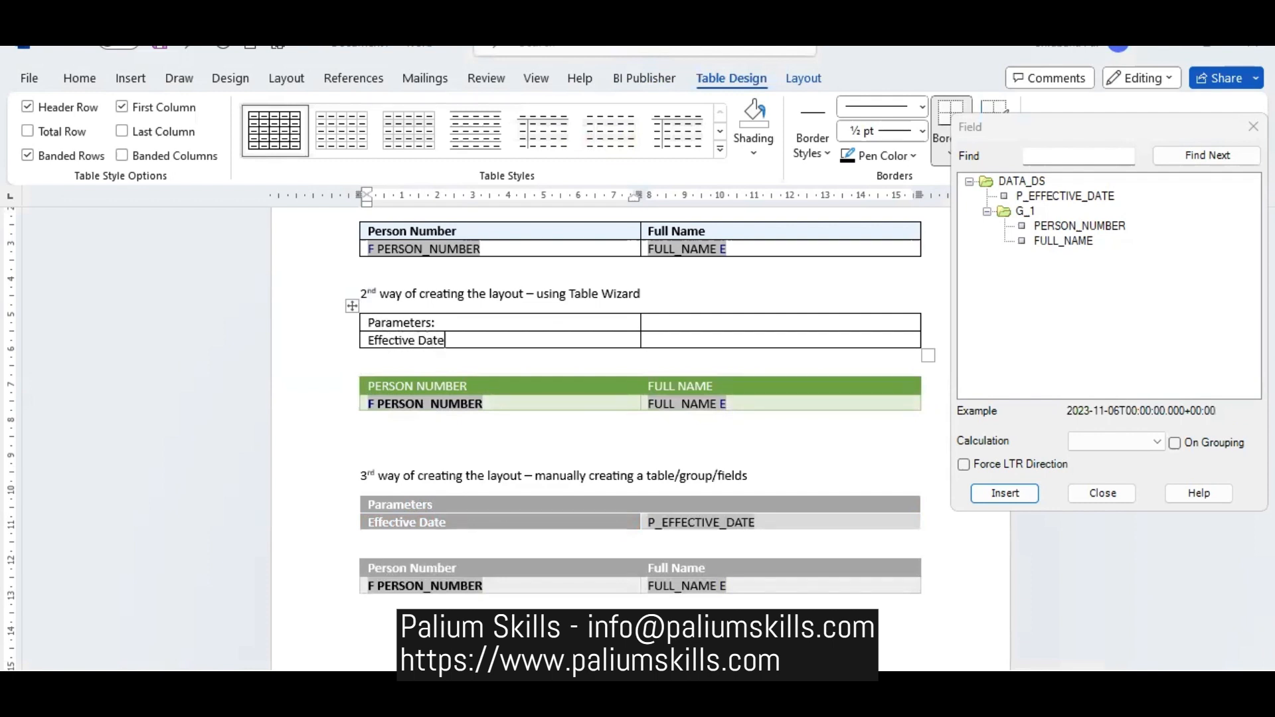
- Insert the P_EFFECTIVE_DATE field in the cell beside Effective Date in the second section's parameter table
key("Tab")
left_click(1062, 196)
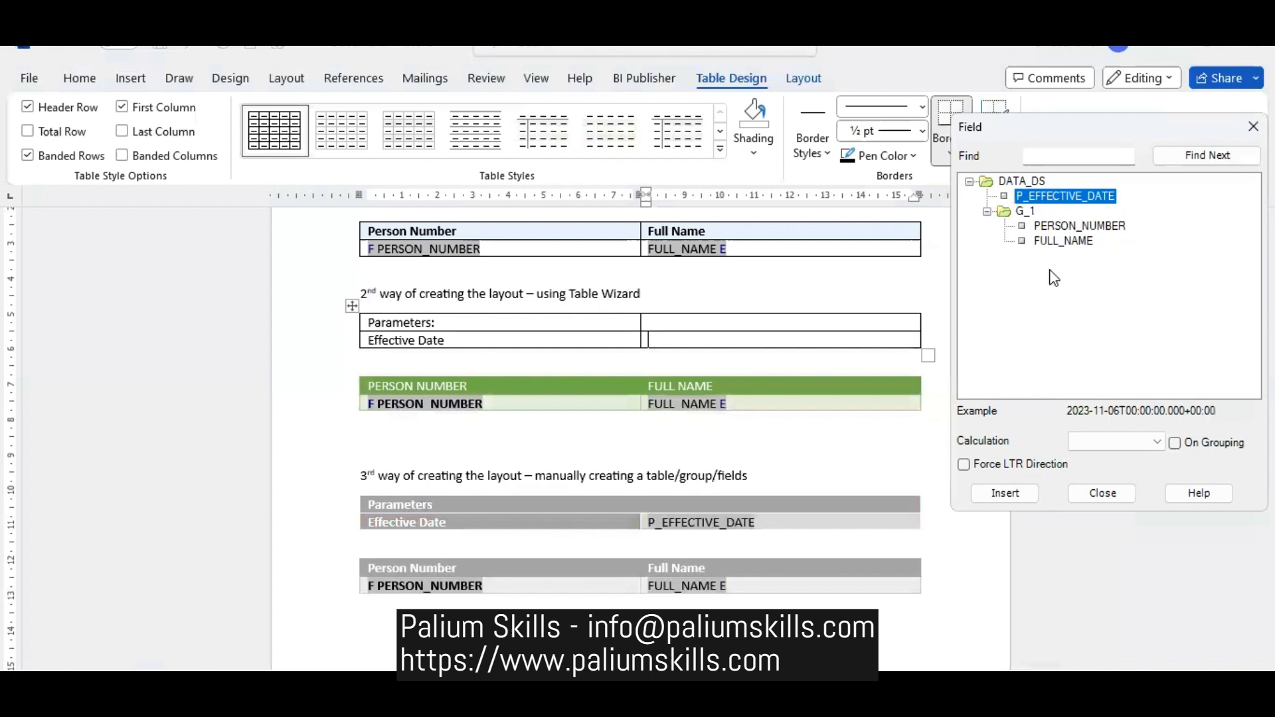
left_click(1023, 494)
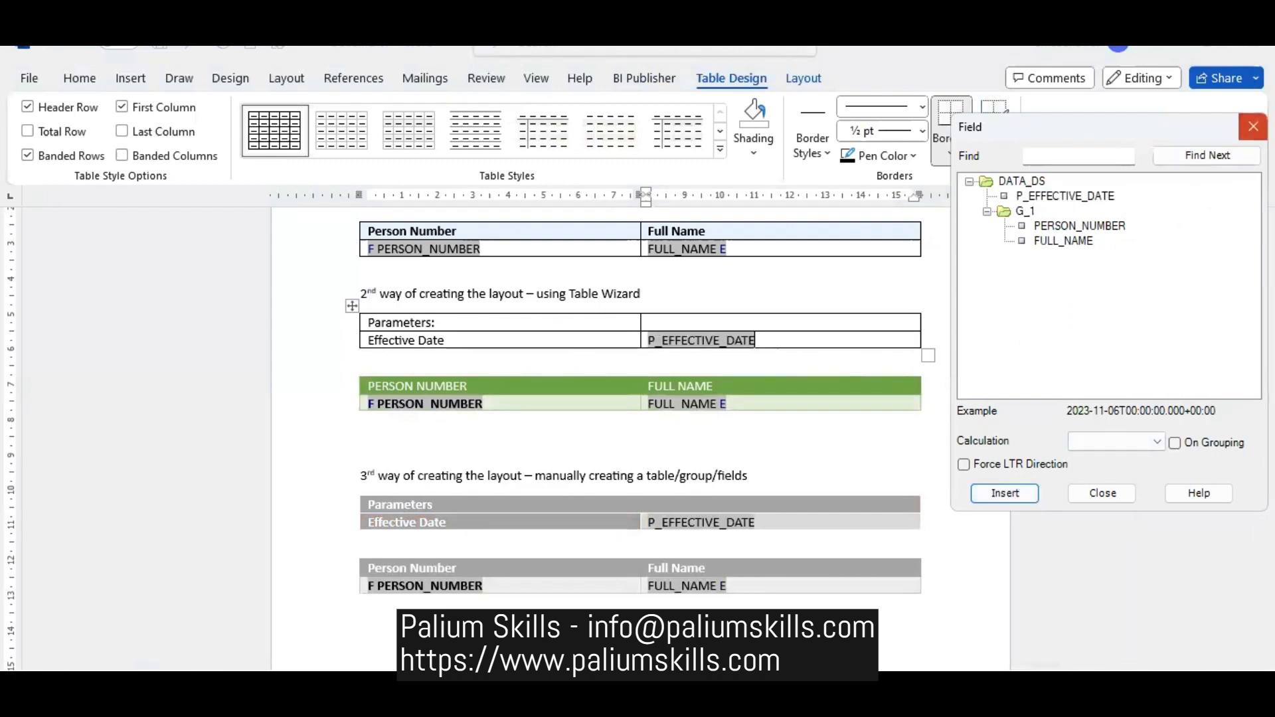
- Close the field list and apply the green dark grid style with solid first column to the second section's parameter table
left_click(1254, 126)
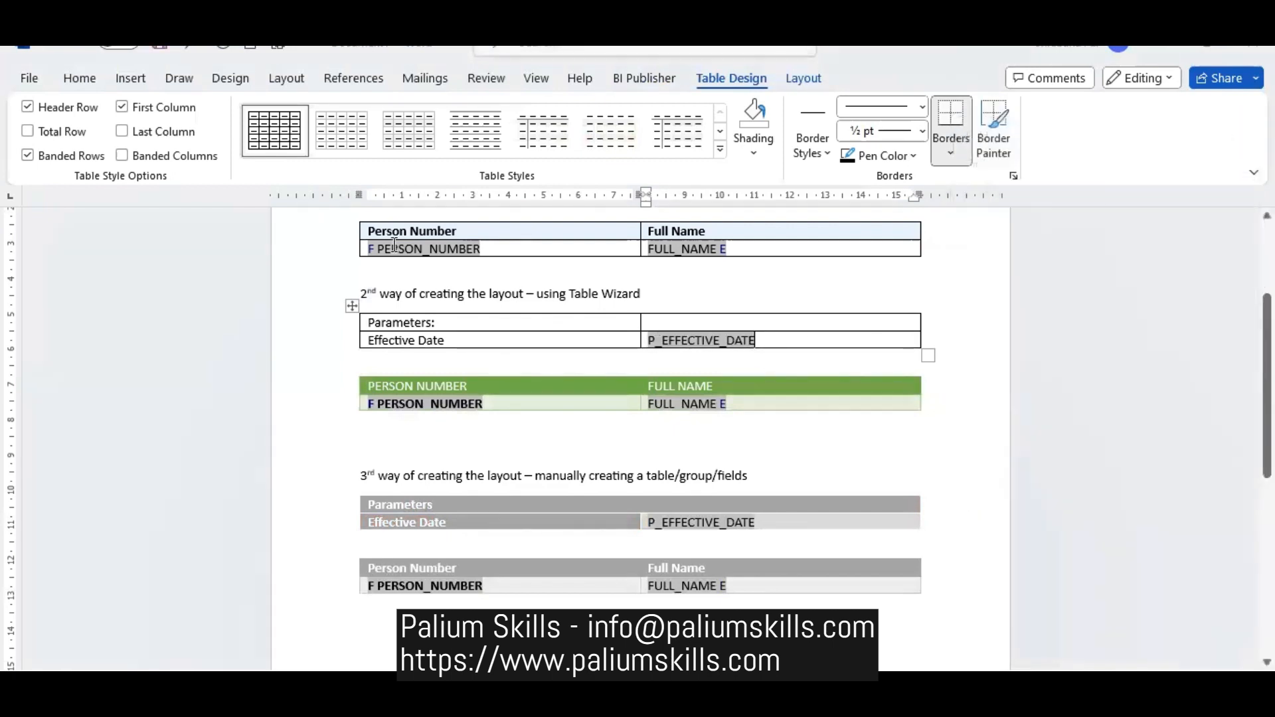
left_click(720, 149)
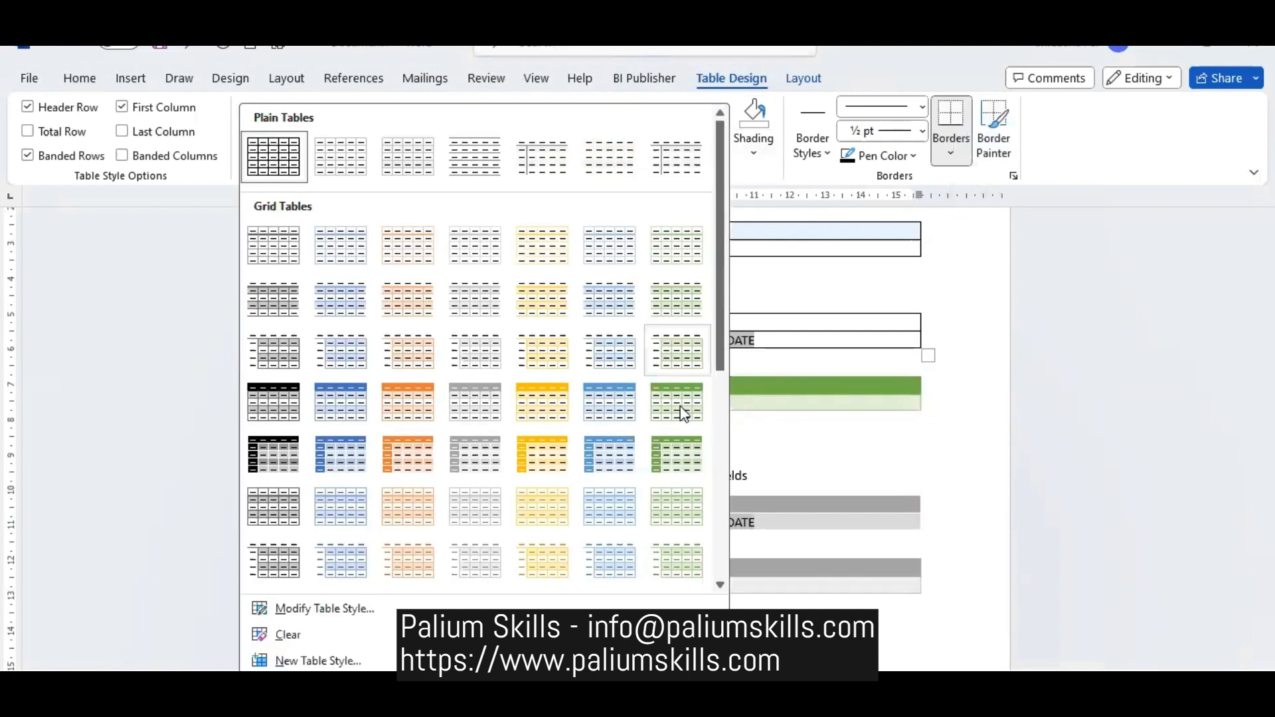
left_click(664, 450)
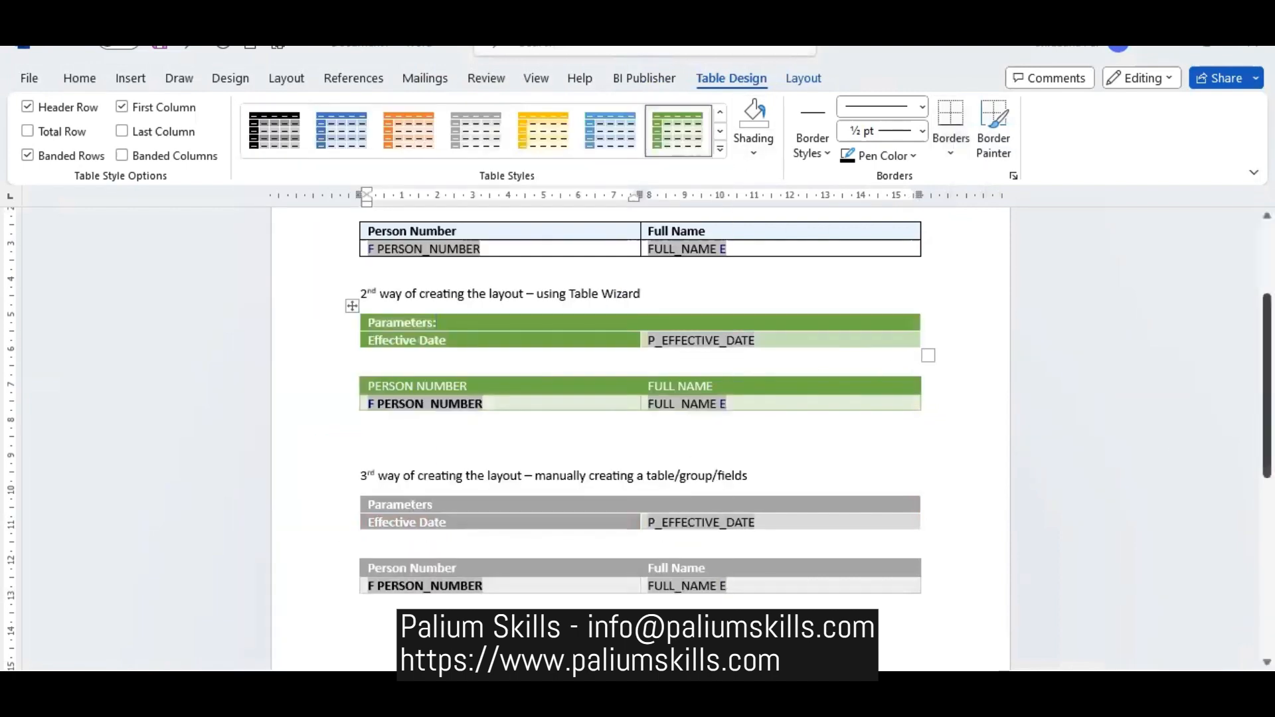
- Copy the green parameter table to a new line below the No1 heading and remove the extra blank line under it
scroll(1199, 427, "up", 3)
left_click(517, 365)
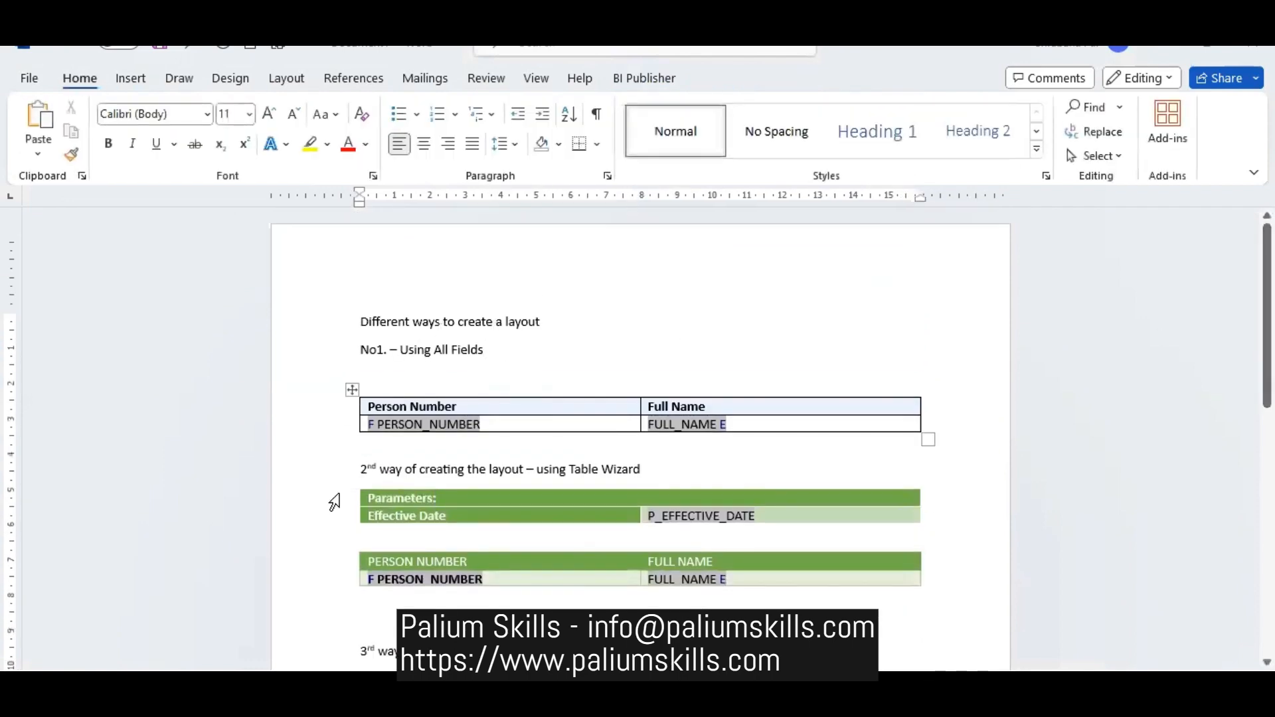
left_click(295, 505)
left_click_drag(293, 511, 291, 521)
key("ctrl+c")
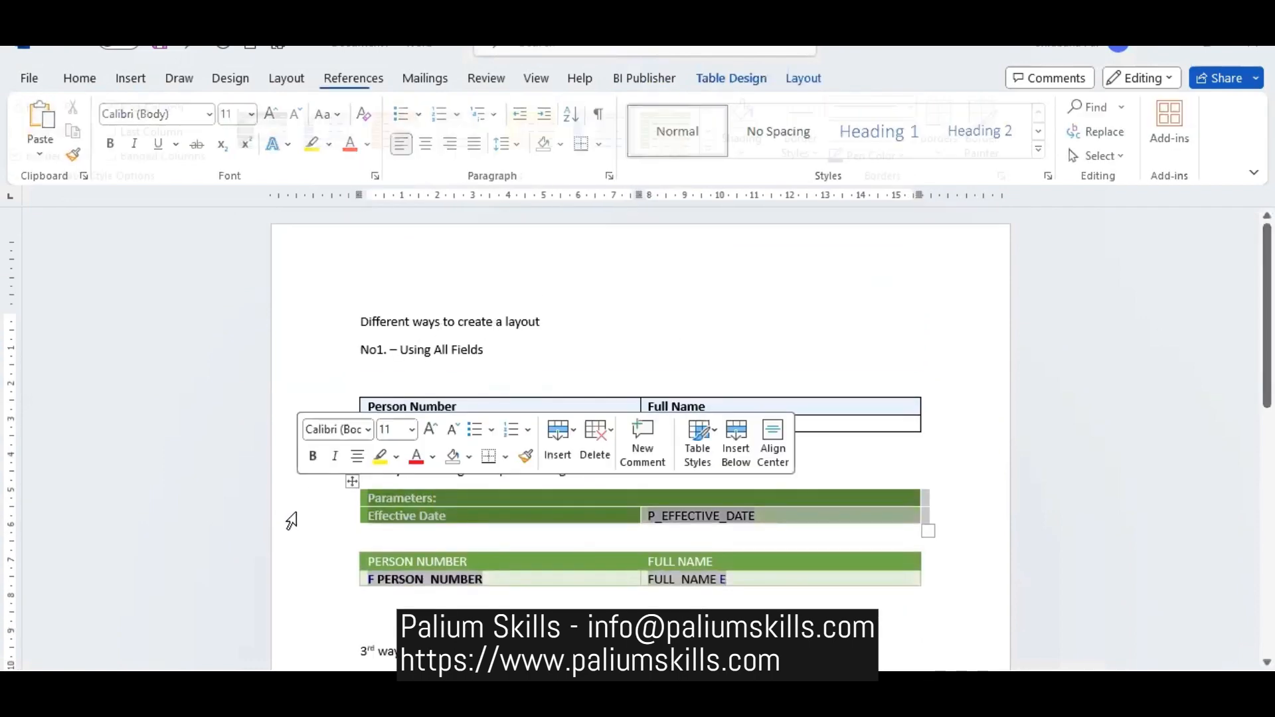
left_click(502, 363)
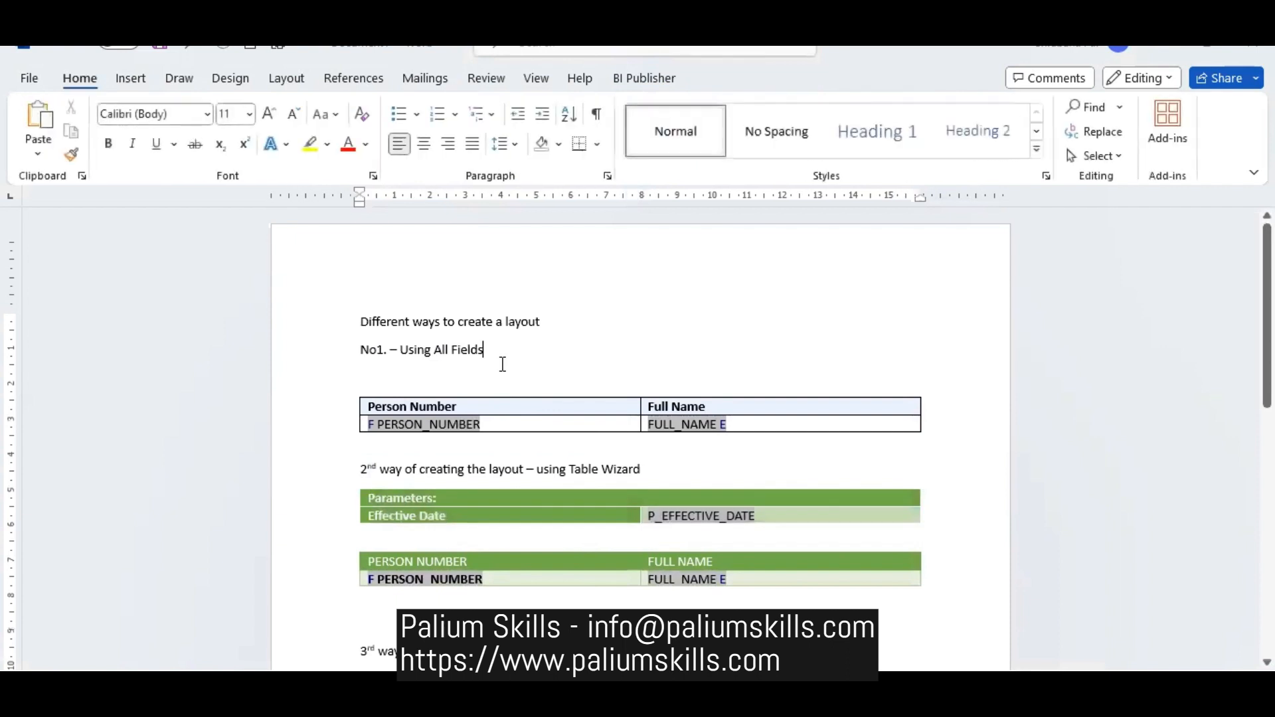
key("Return")
key("ctrl+v")
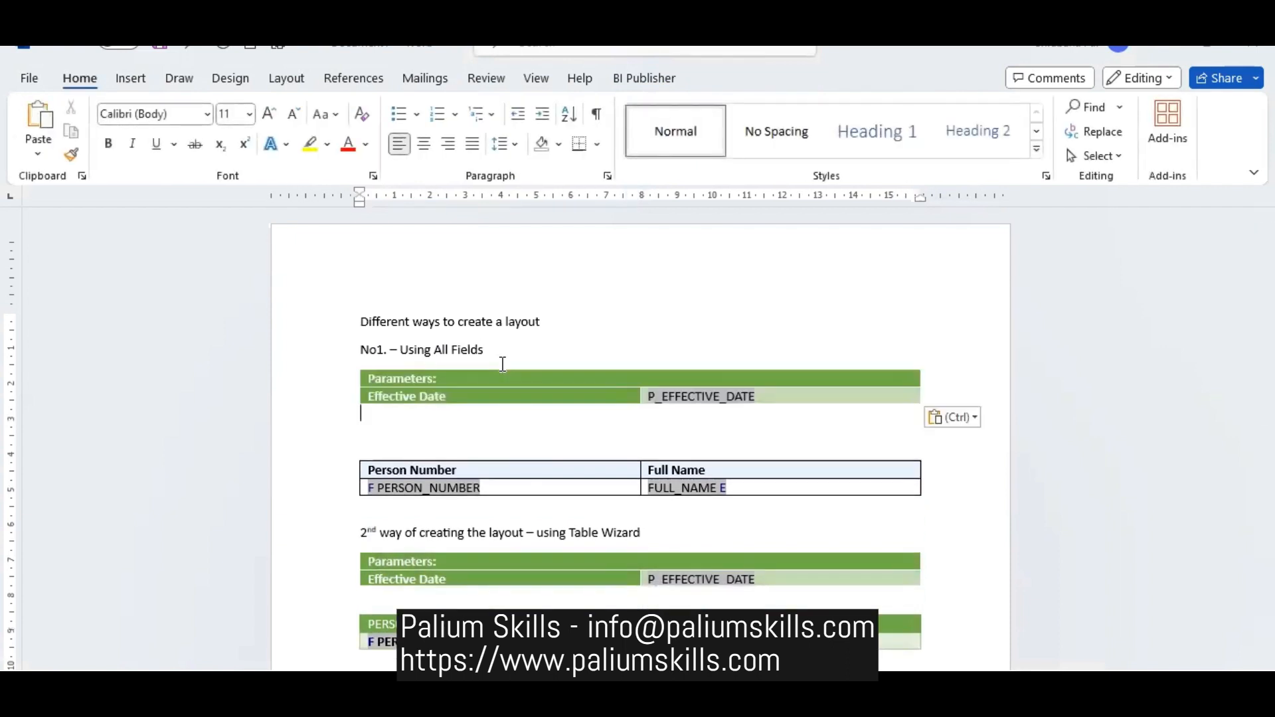
key("Delete")
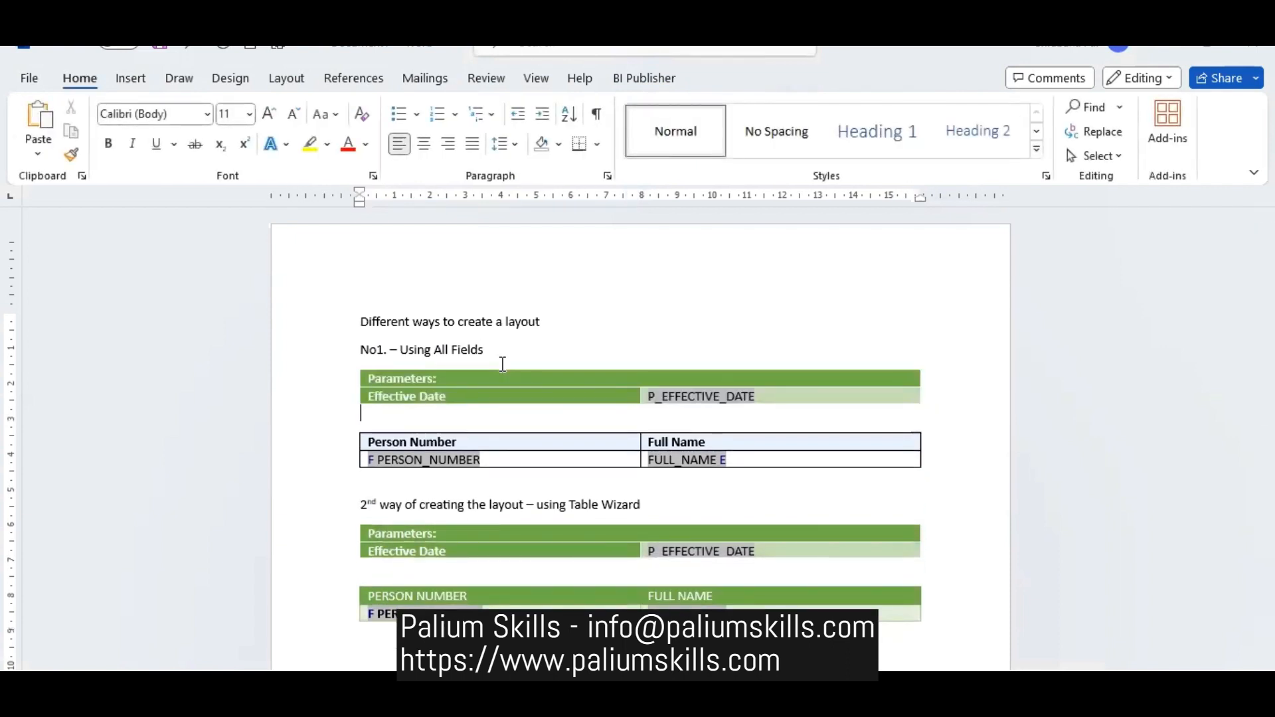
- Apply the blue Grid Table 5 Dark - Accent 5 style to the first section's parameter table
key("Up")
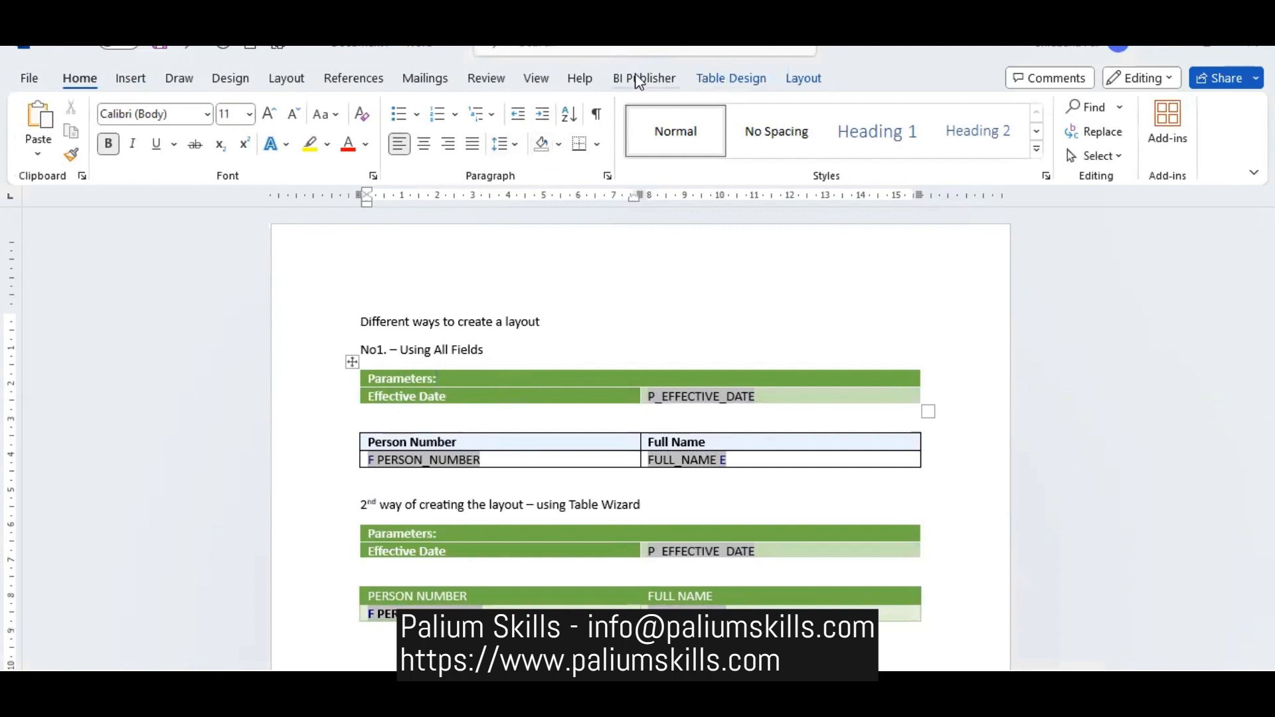
left_click(761, 85)
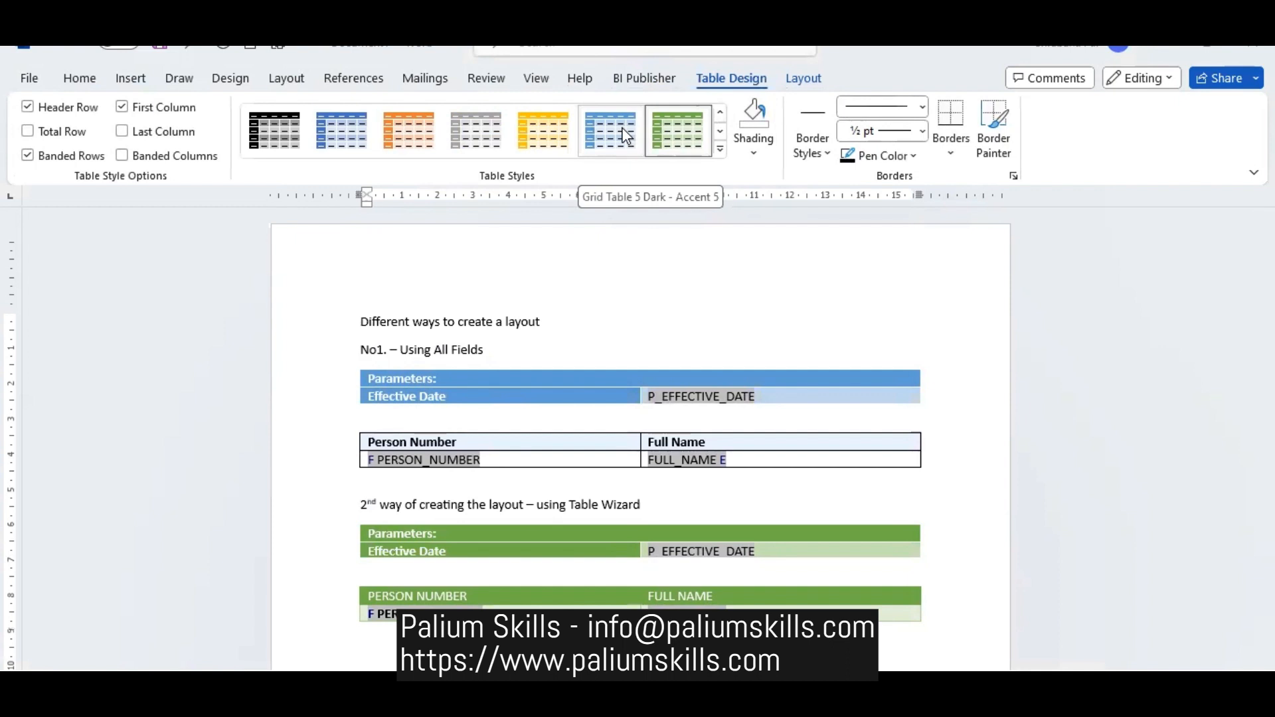
left_click(720, 149)
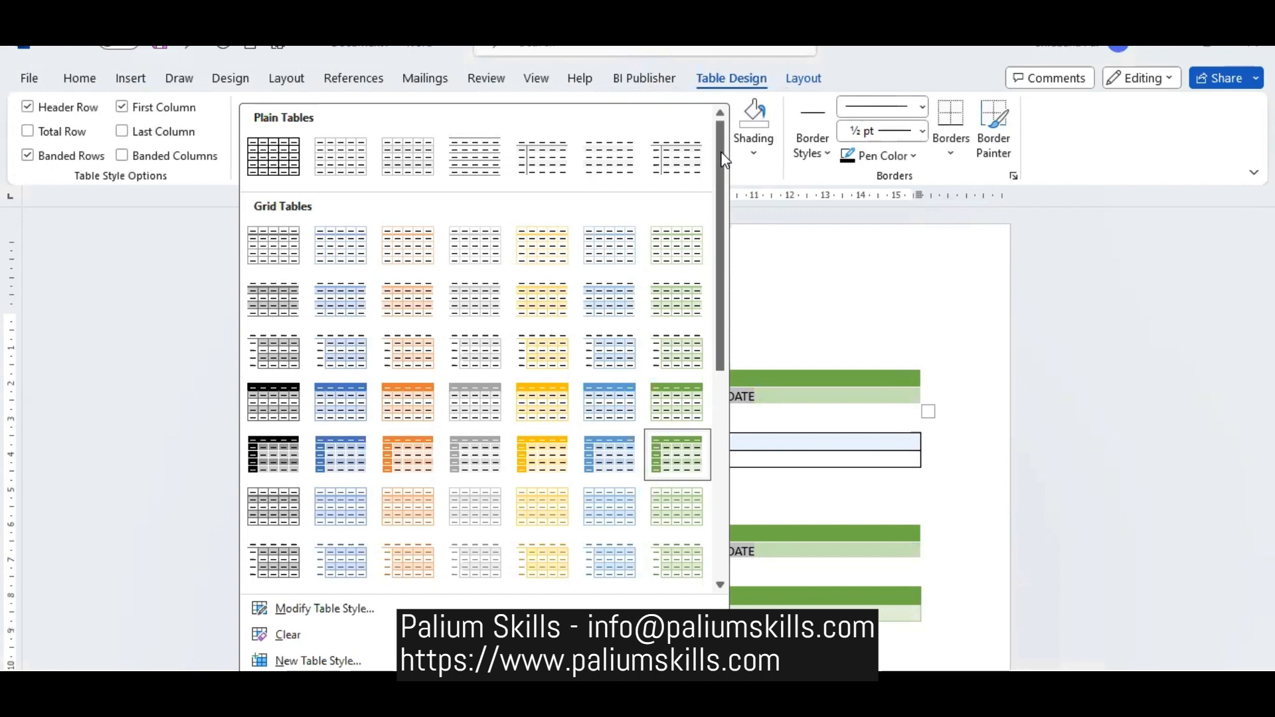
left_click(630, 472)
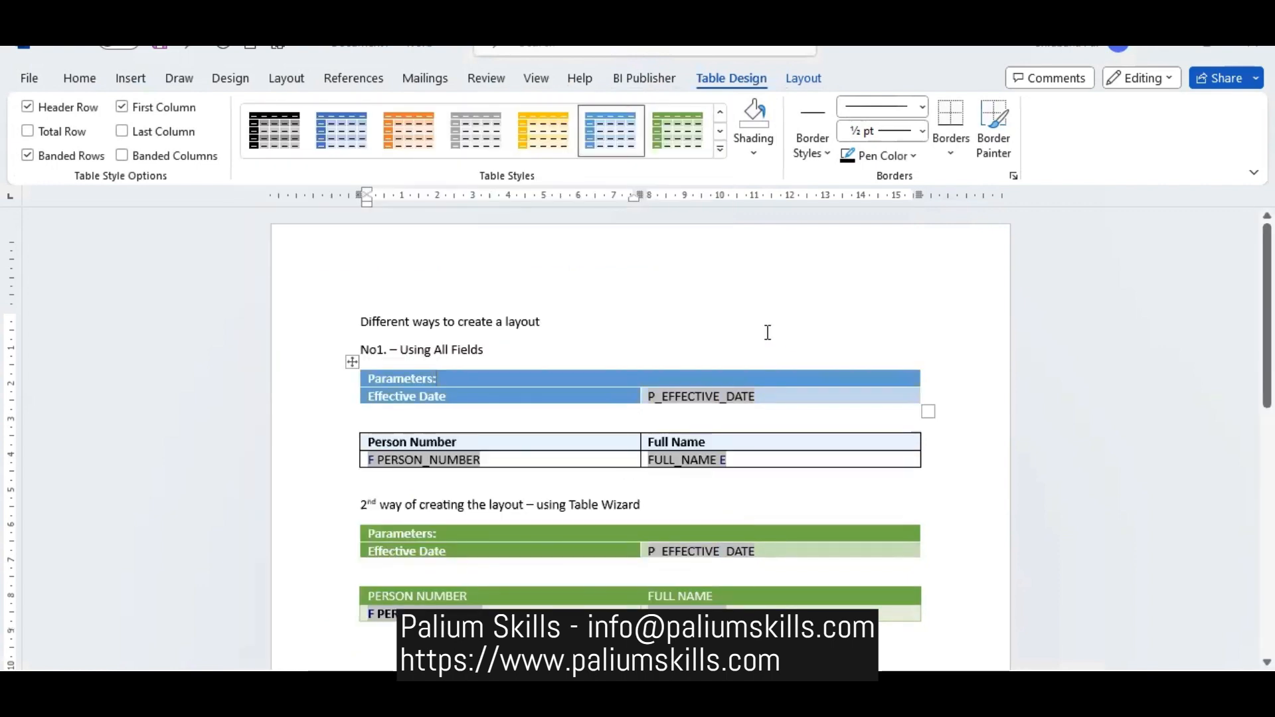
- Apply the blue Grid Table 5 Dark - Accent 5 style to the first section's Person Number and Full Name table
left_click(768, 332)
left_click(598, 447)
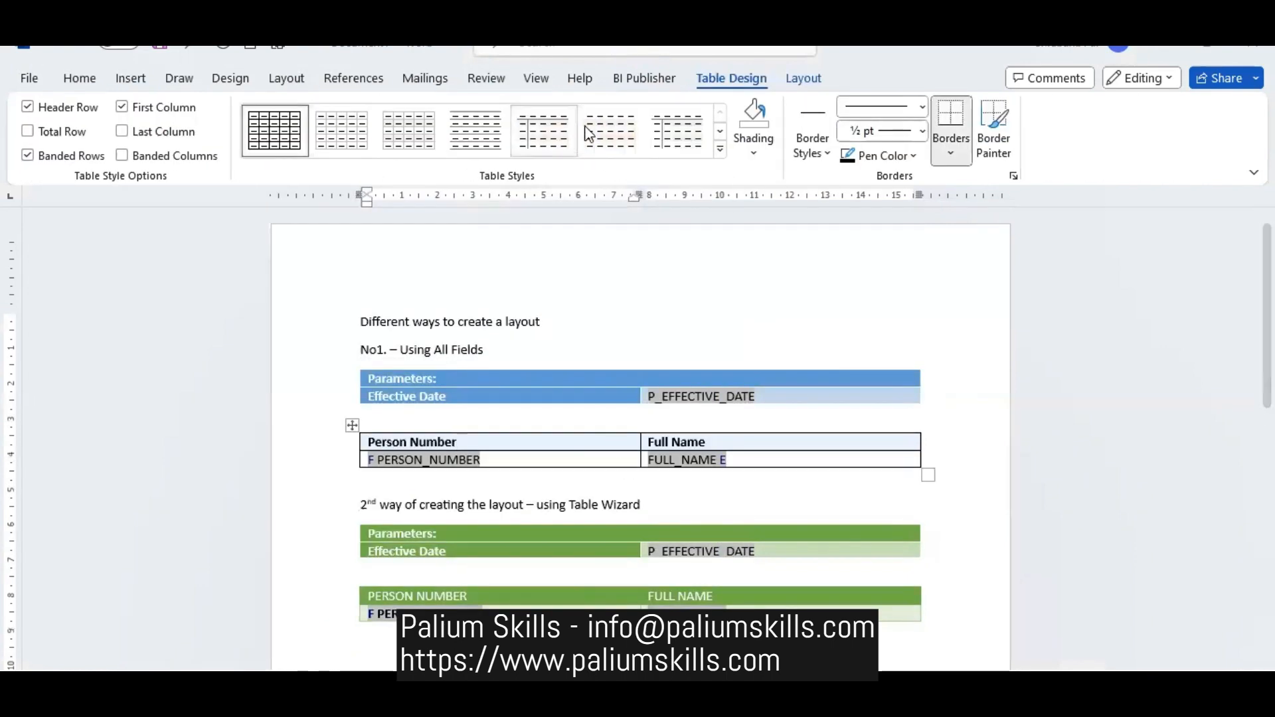
left_click(720, 152)
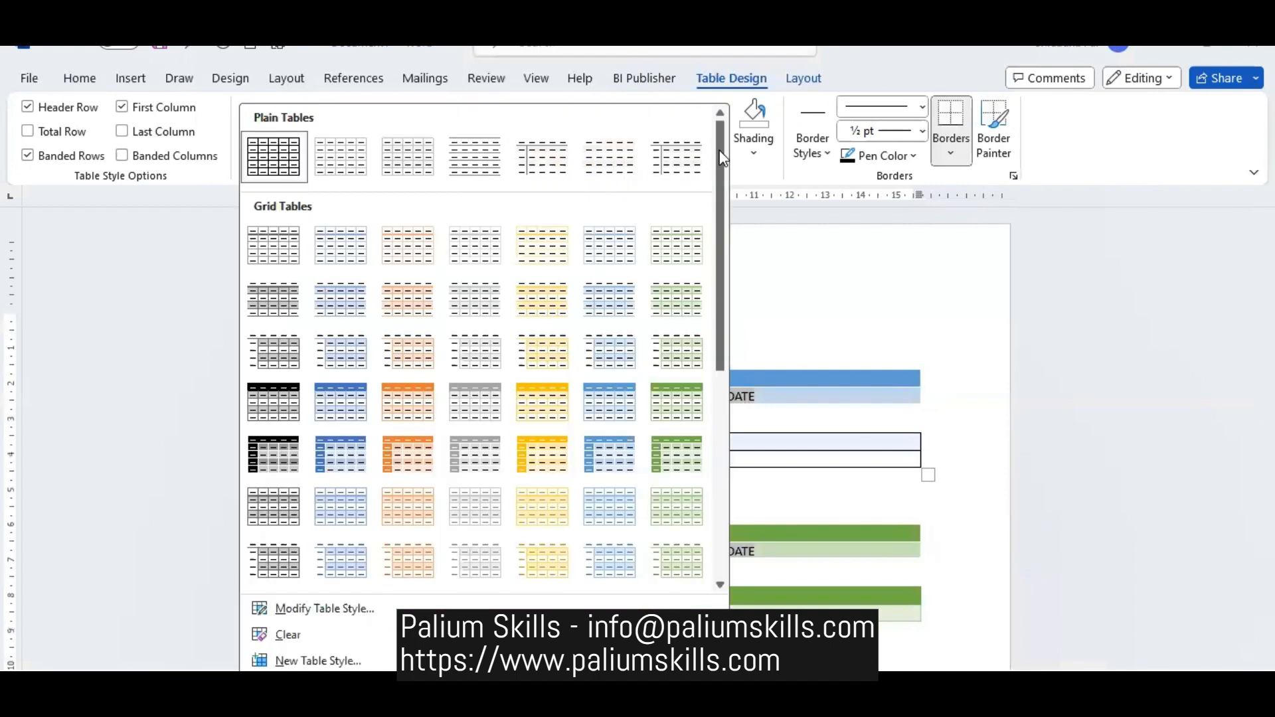
left_click(603, 451)
left_click(879, 291)
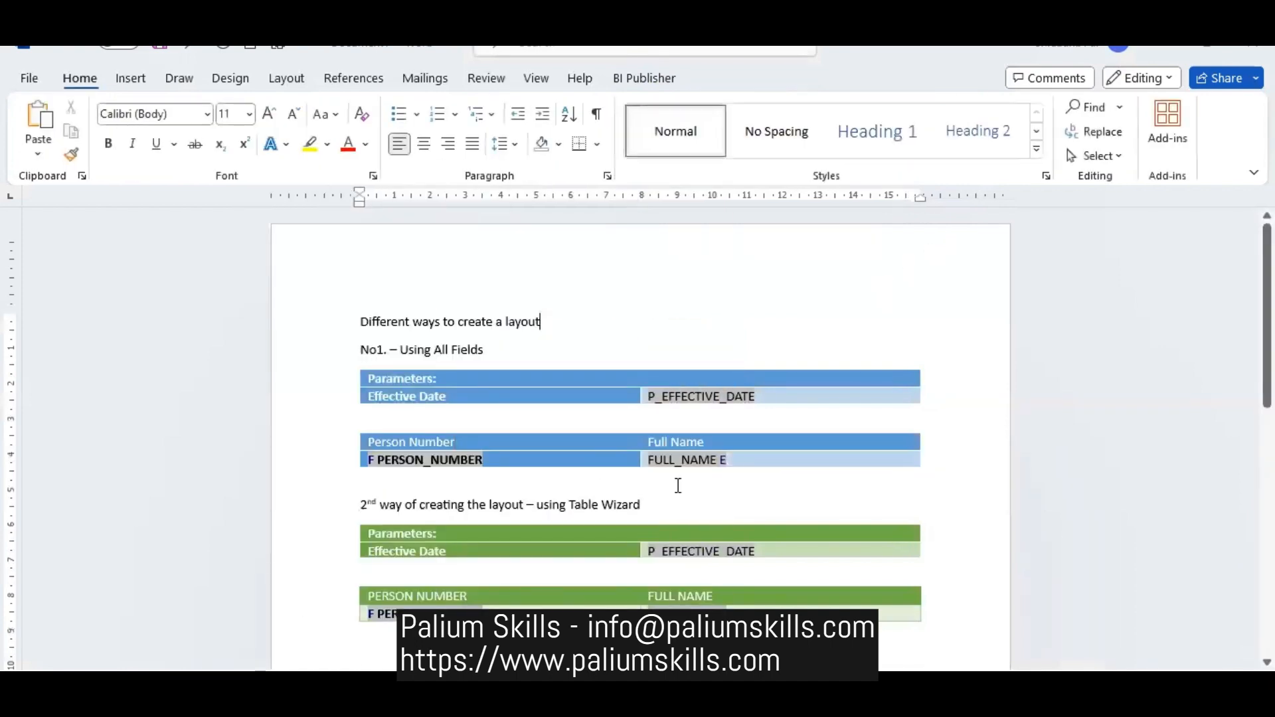
- Apply the blue Grid Table 4 - Accent 1 style to the first section's Person Number and Full Name table
left_click(707, 444)
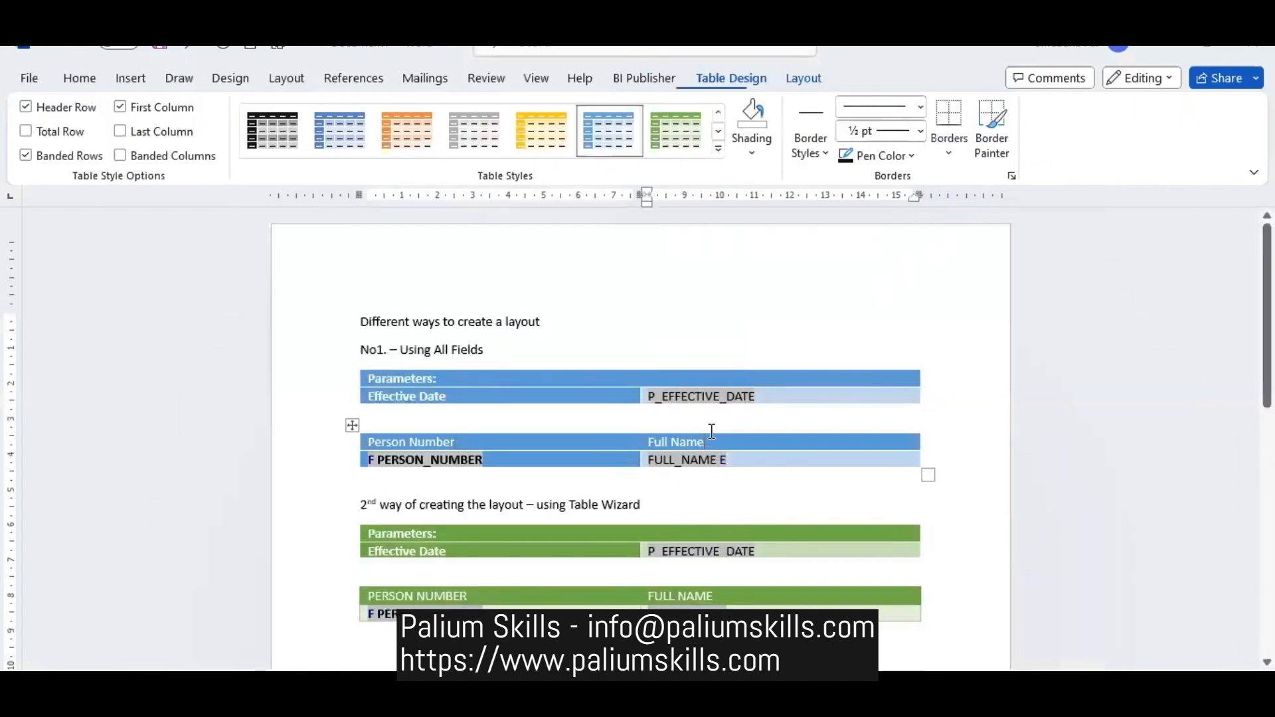
left_click(720, 152)
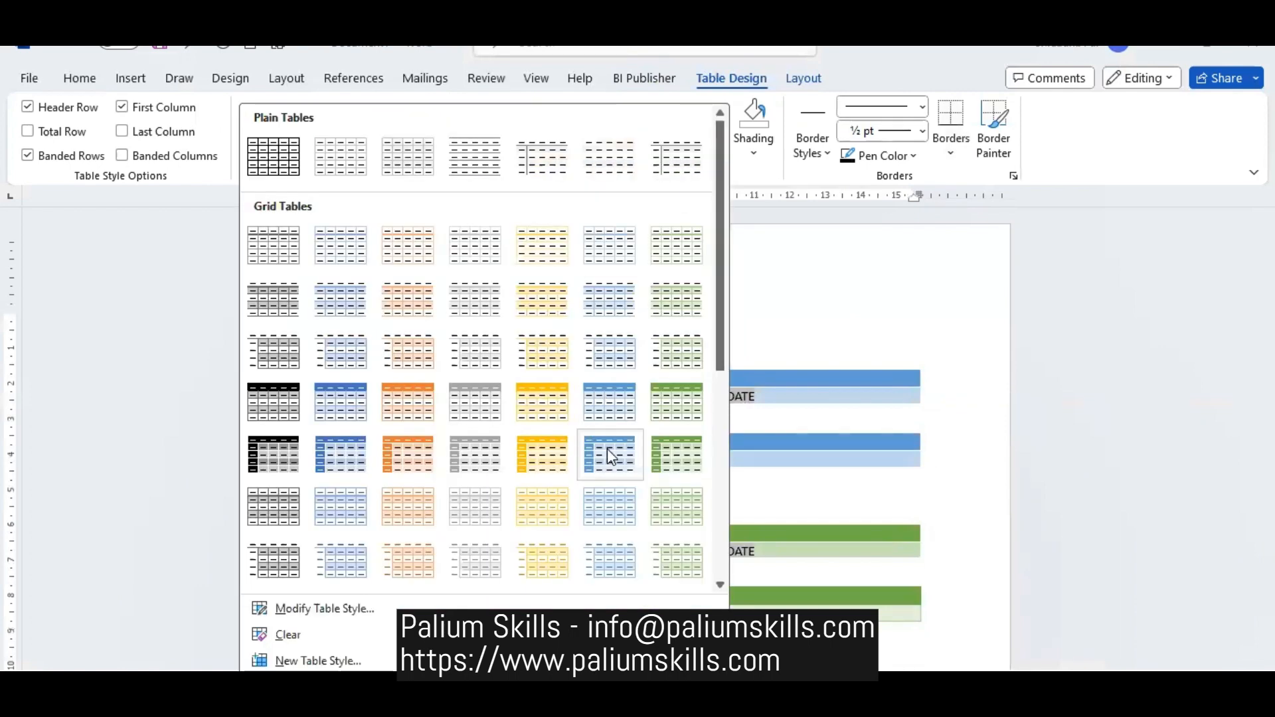
left_click(359, 412)
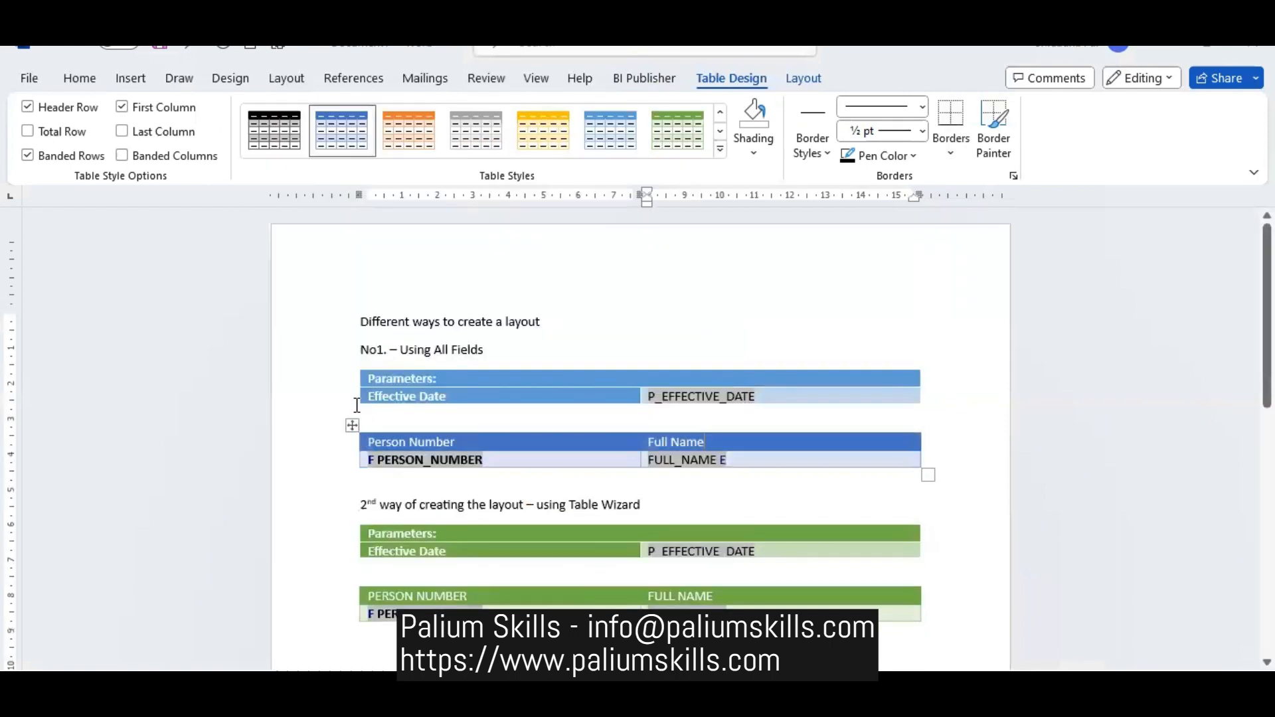
left_click(620, 457)
scroll(640, 439, "down", 5)
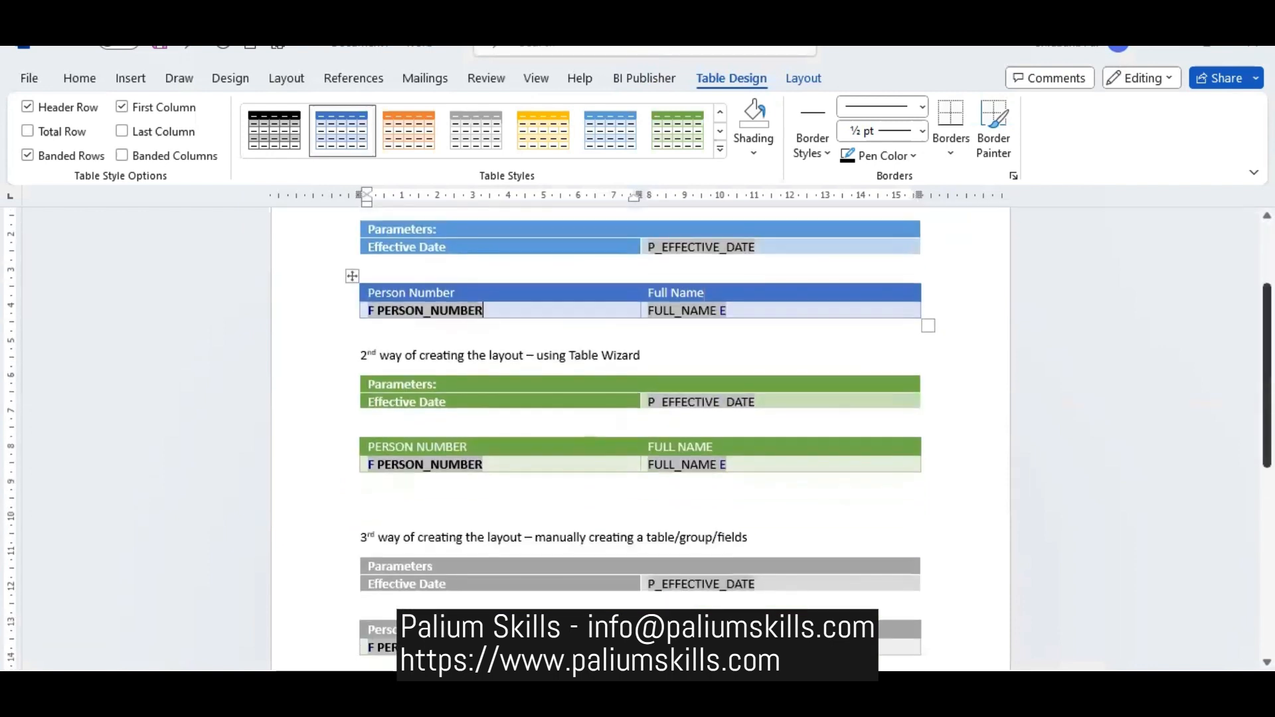
scroll(640, 438, "up", 2)
scroll(641, 438, "up", 3)
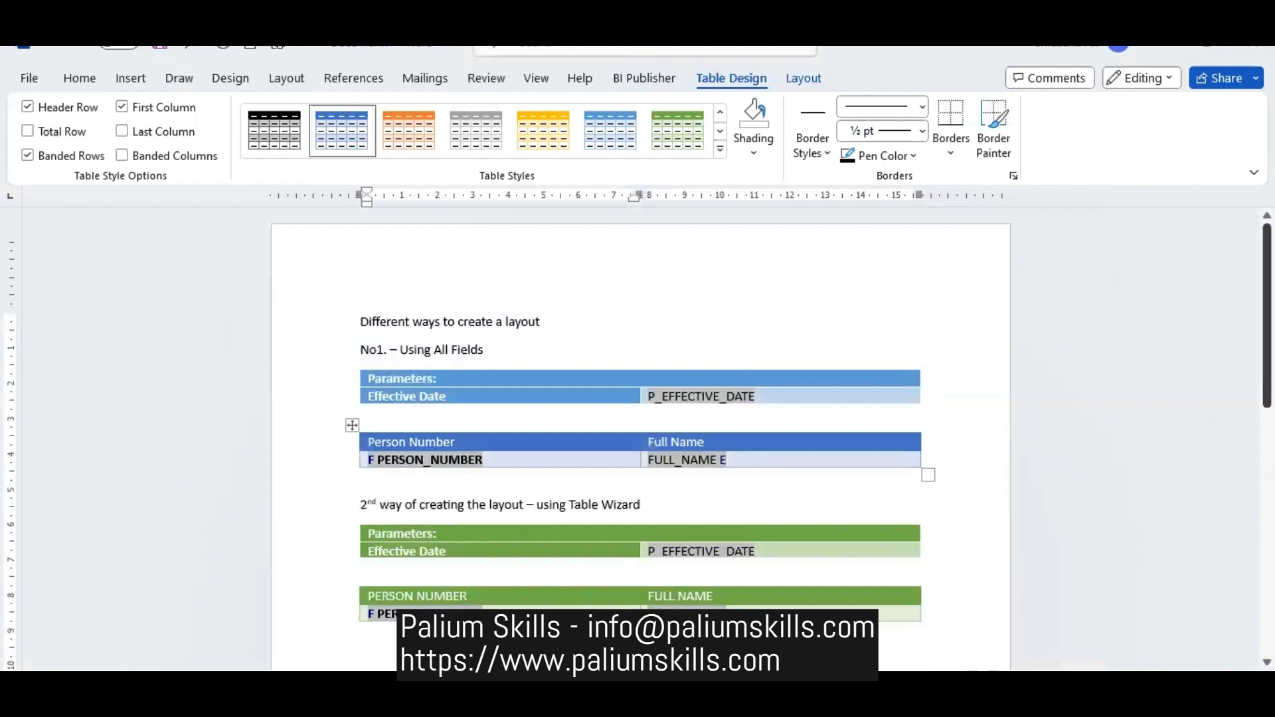
- Insert the platform-mart picture from this device into the page header and shrink it to a small logo
double_click(581, 274)
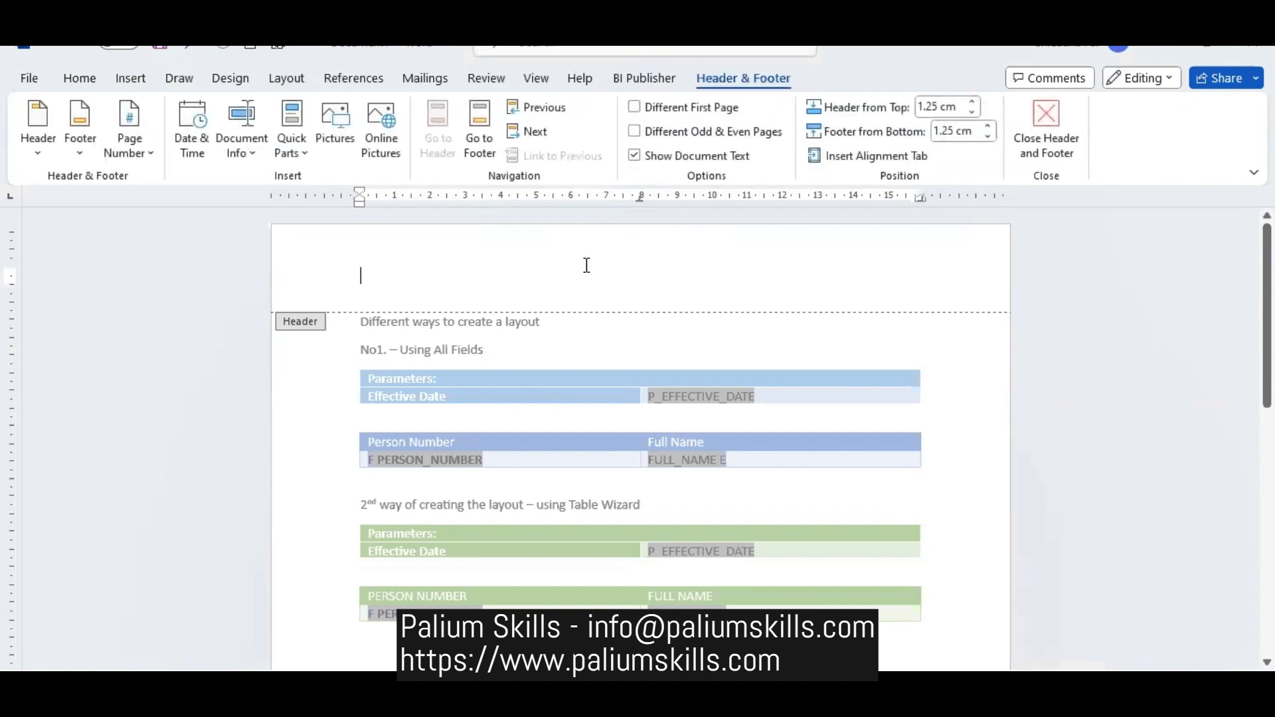
left_click(131, 78)
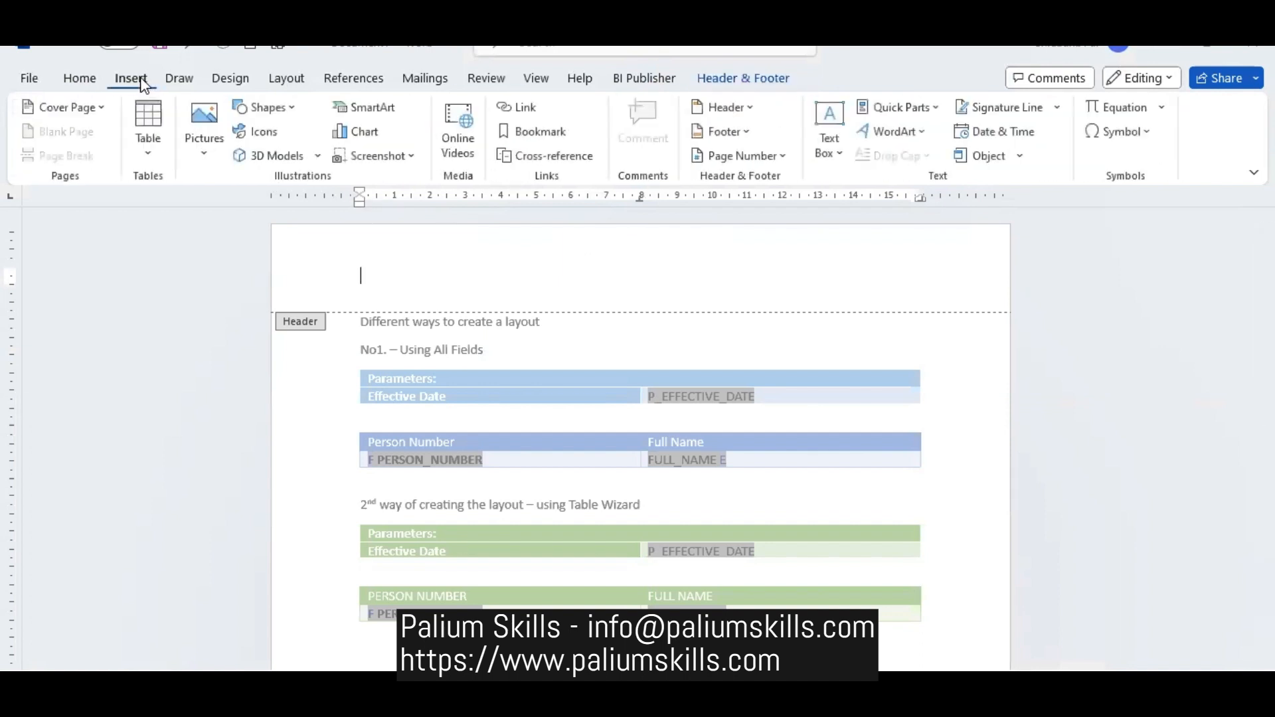
left_click(200, 117)
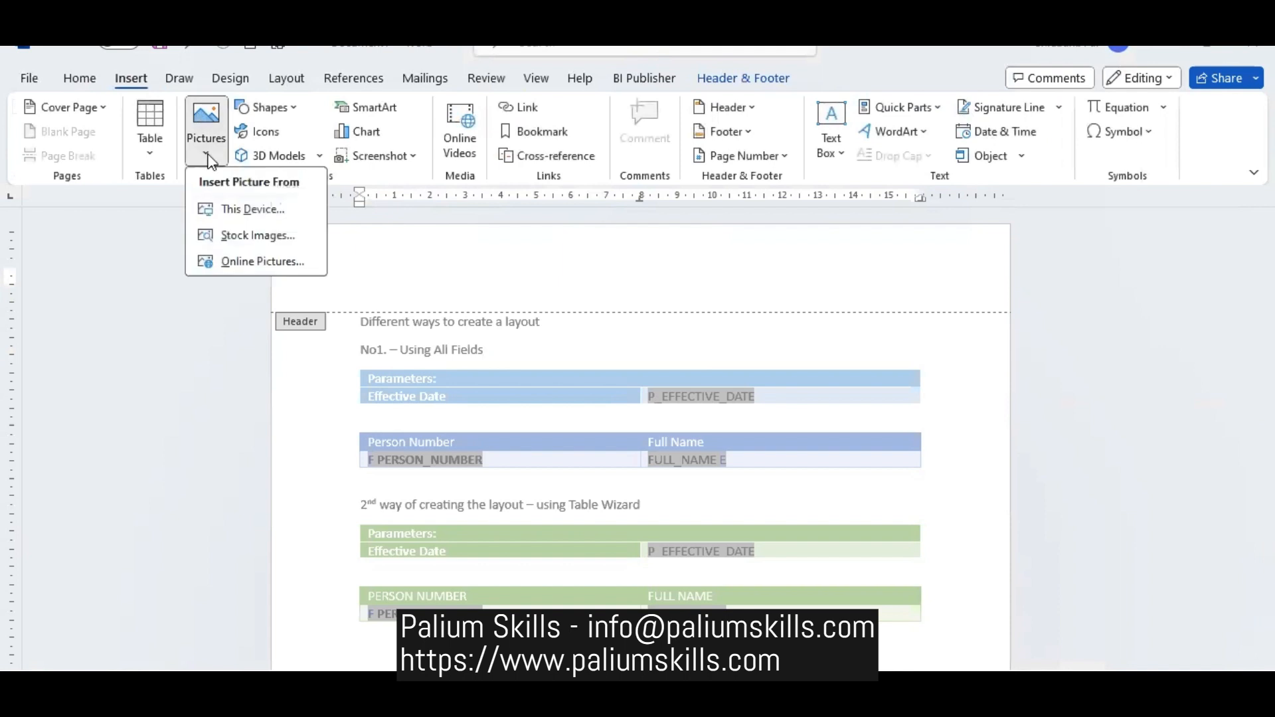
left_click(241, 209)
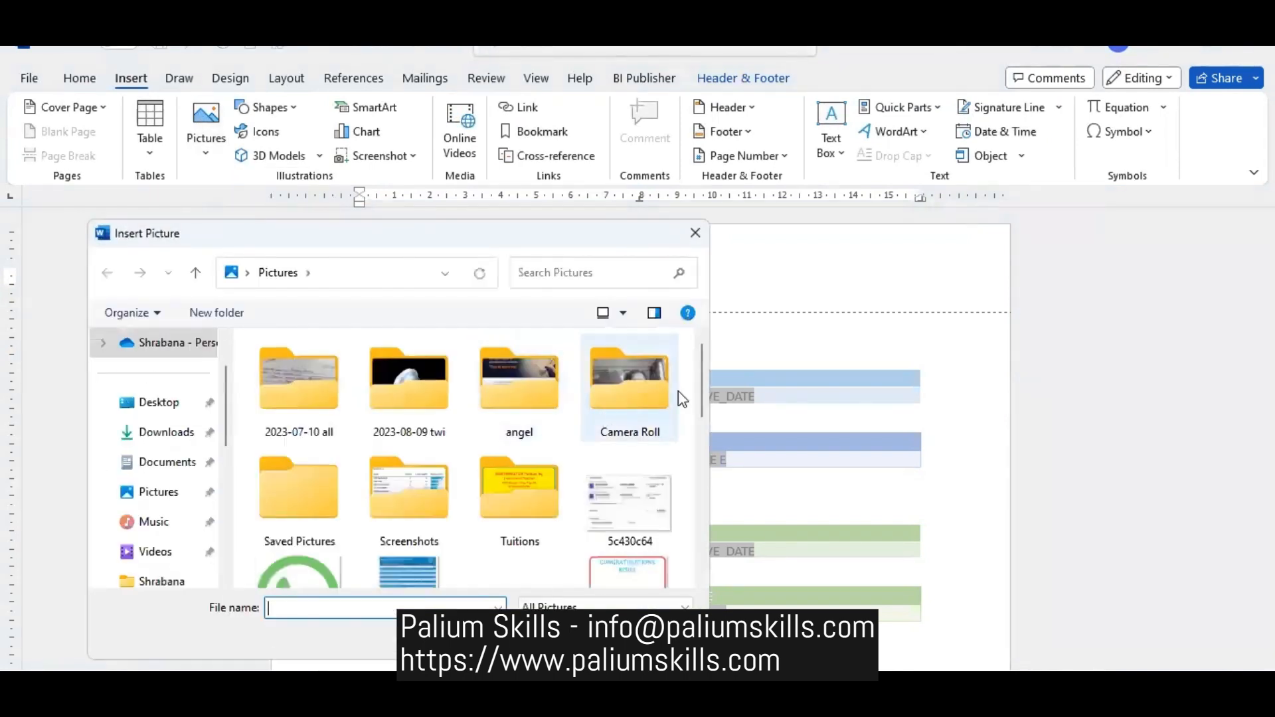
left_click_drag(704, 396, 727, 573)
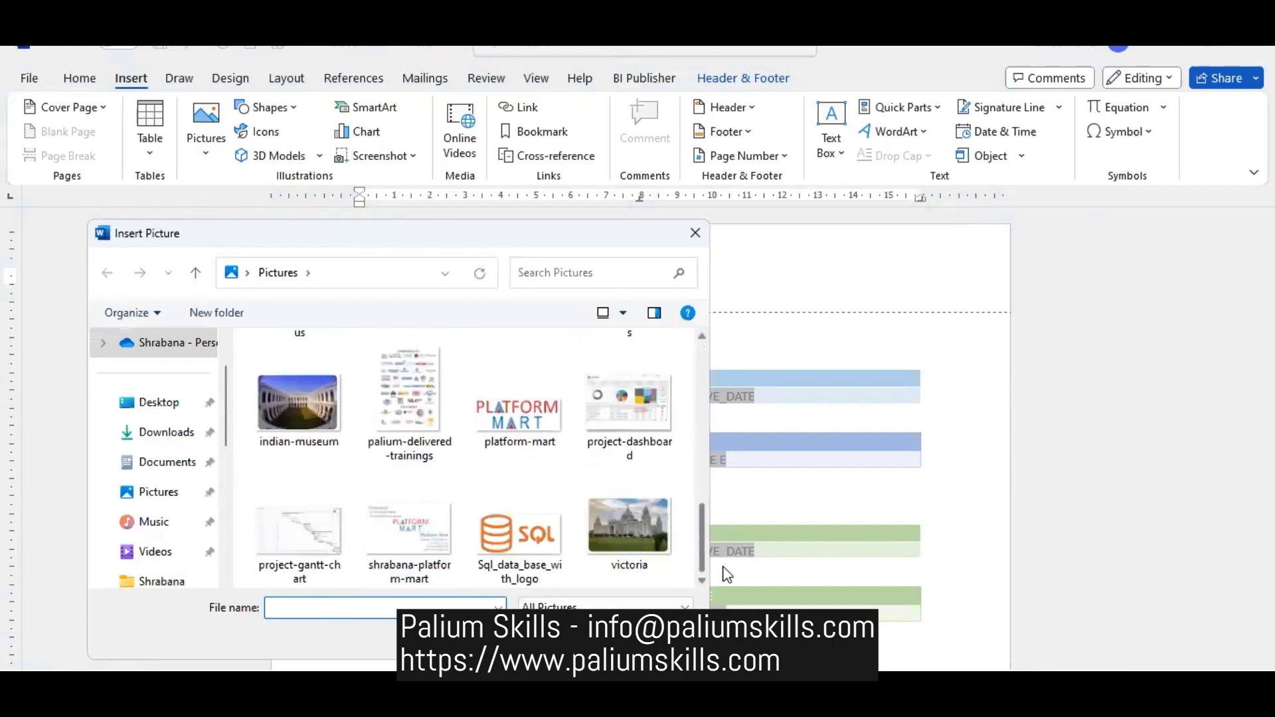
double_click(504, 402)
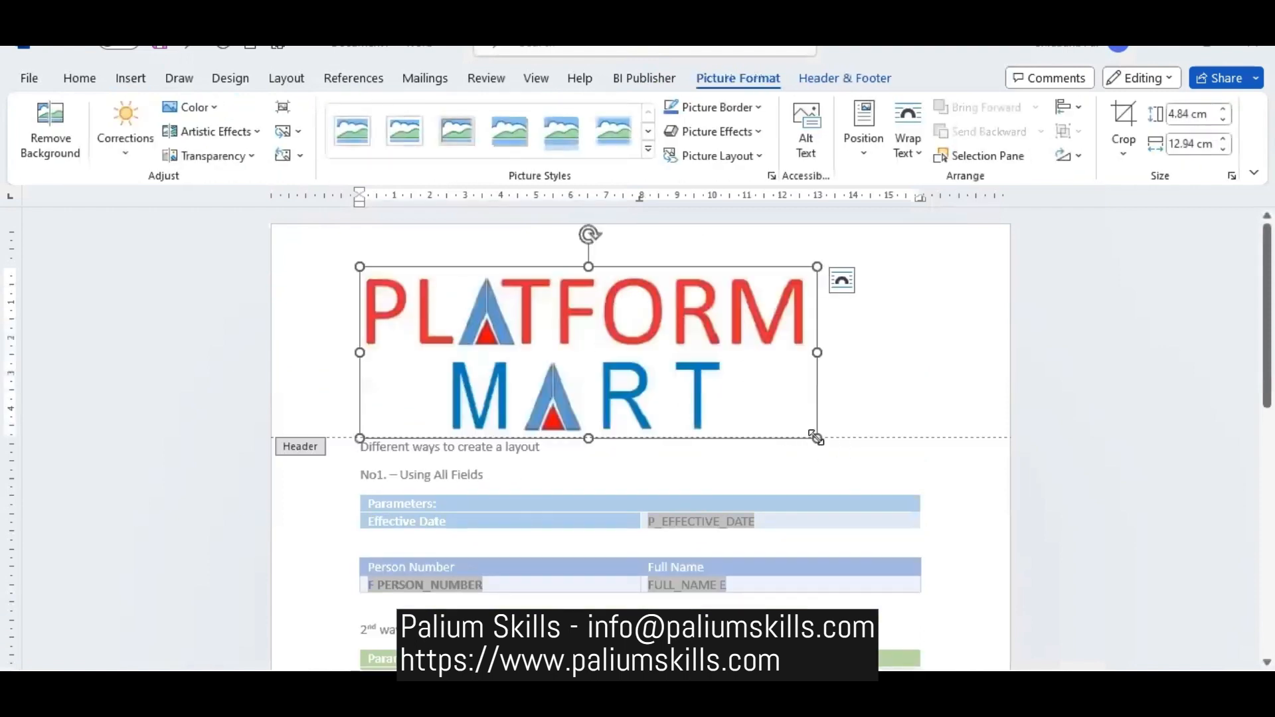
left_click_drag(816, 437, 443, 288)
left_click(538, 295)
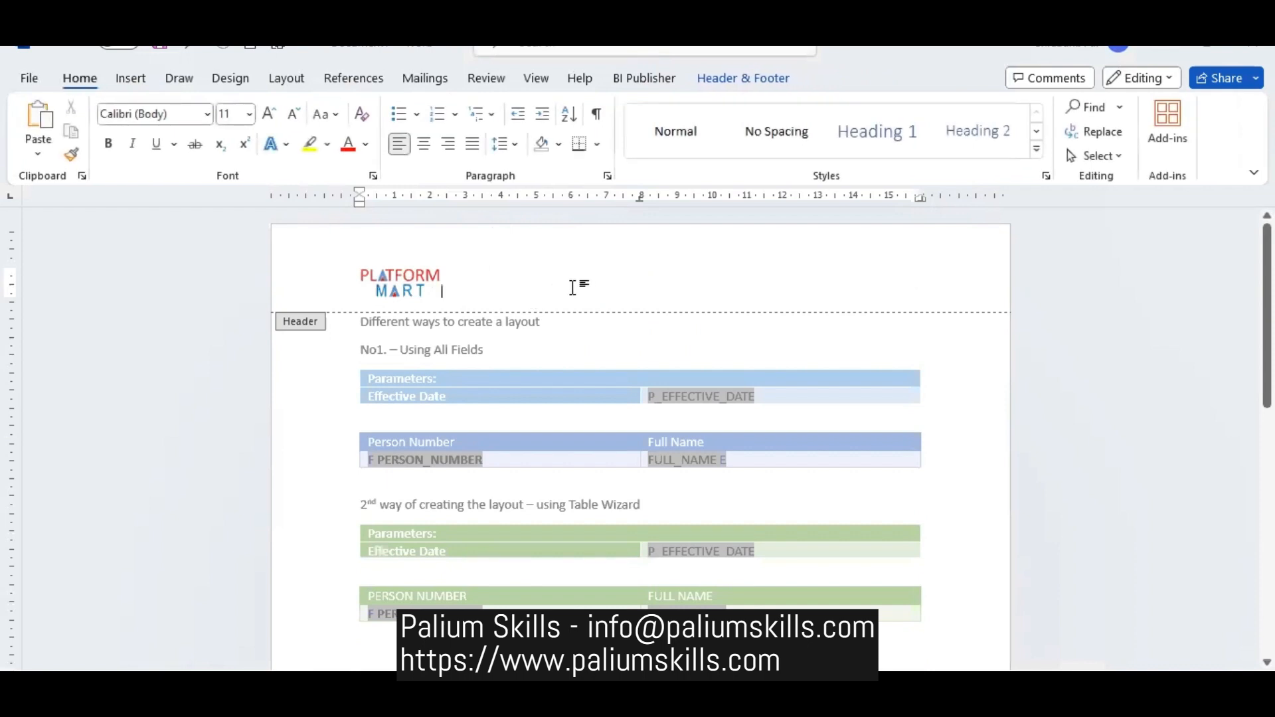
- Right-align the header line, add the text Platform Mart after the logo, and space them apart so the logo sits near the left margin
left_click(448, 144)
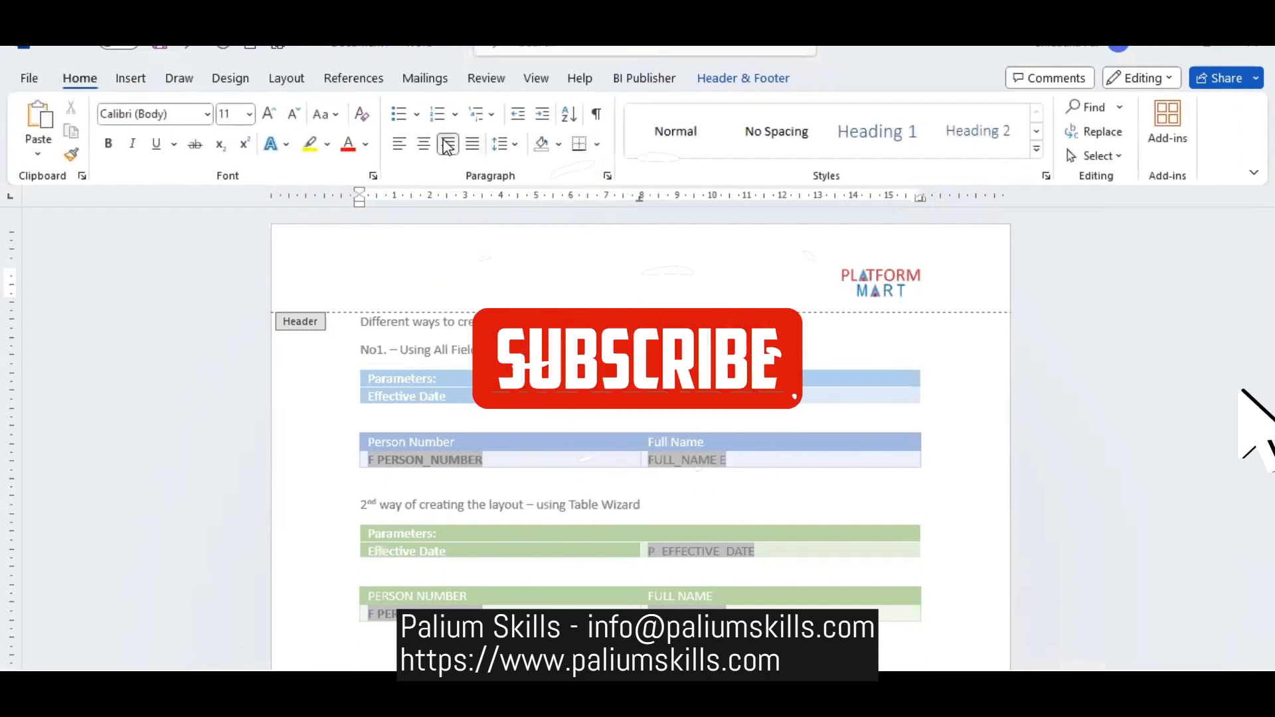
type("Platform")
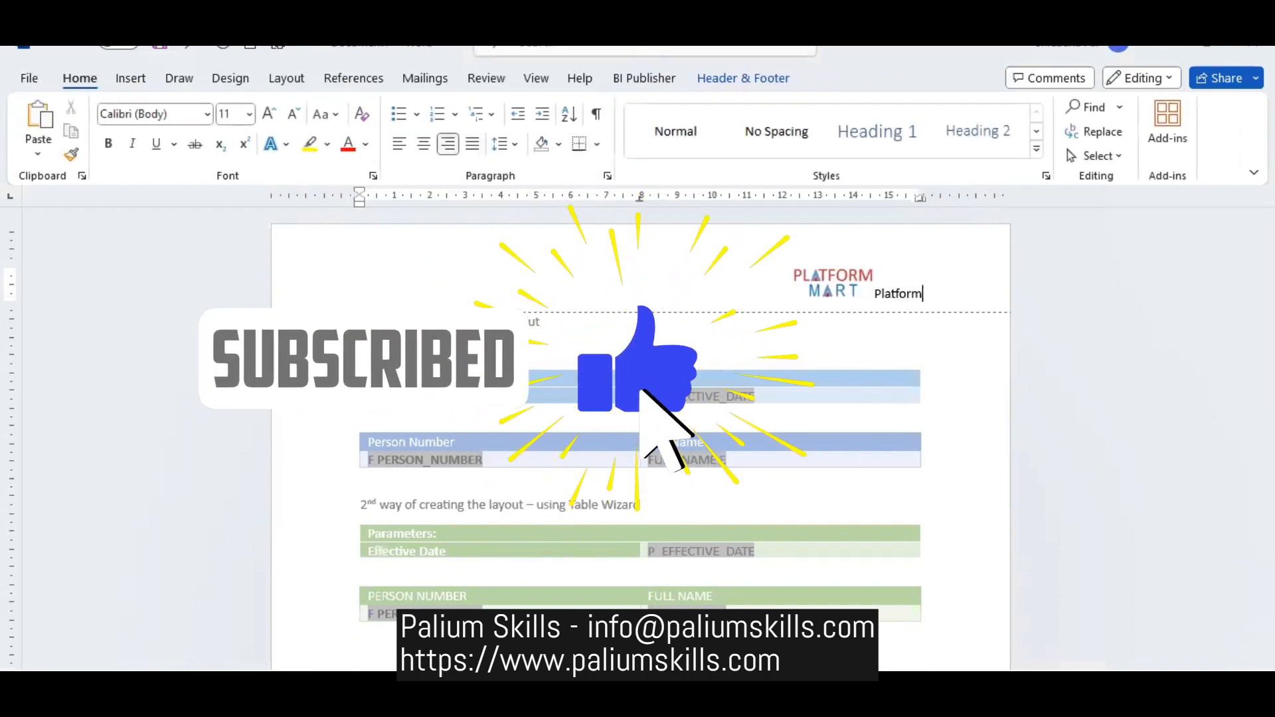
type(" Mart")
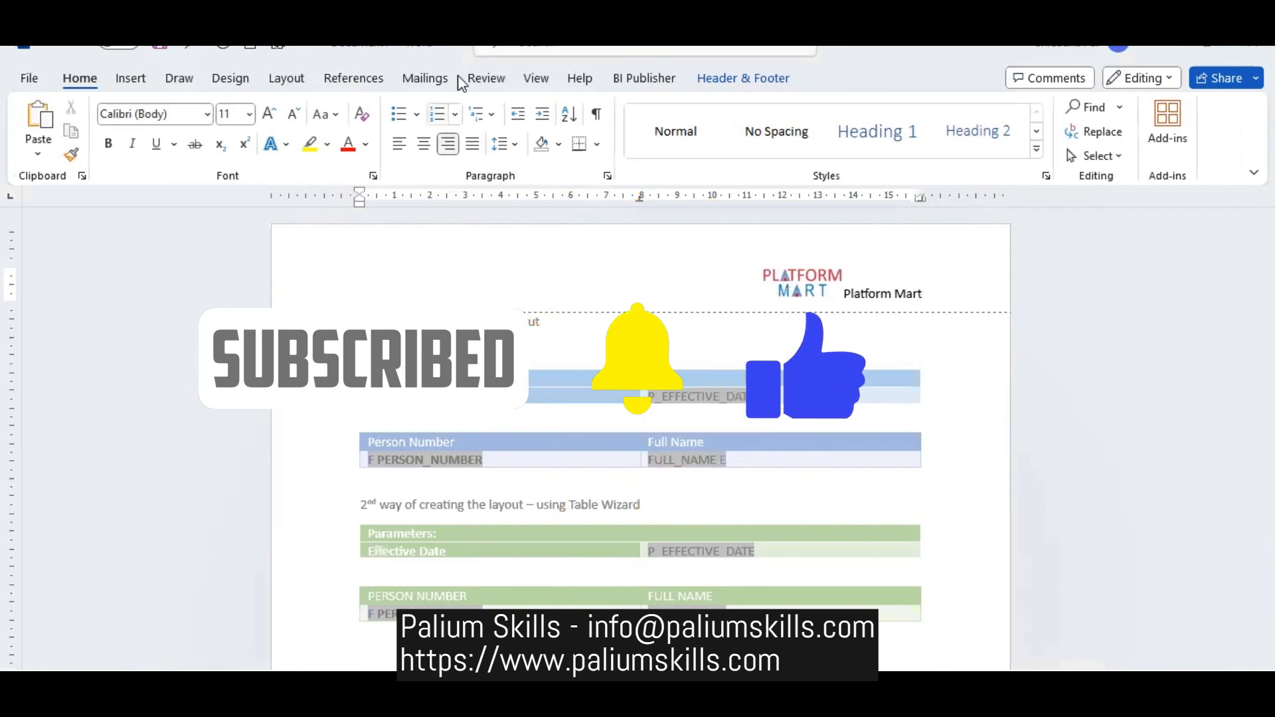
left_click(845, 293)
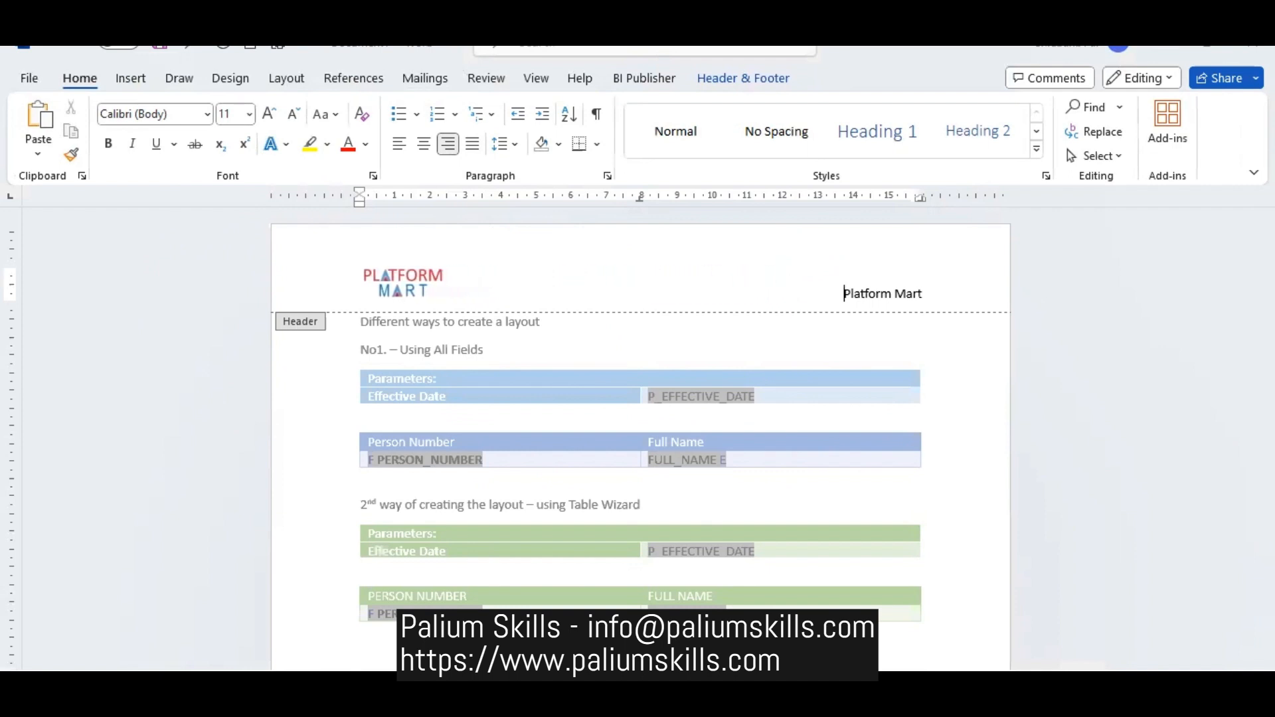
key("BackSpace")
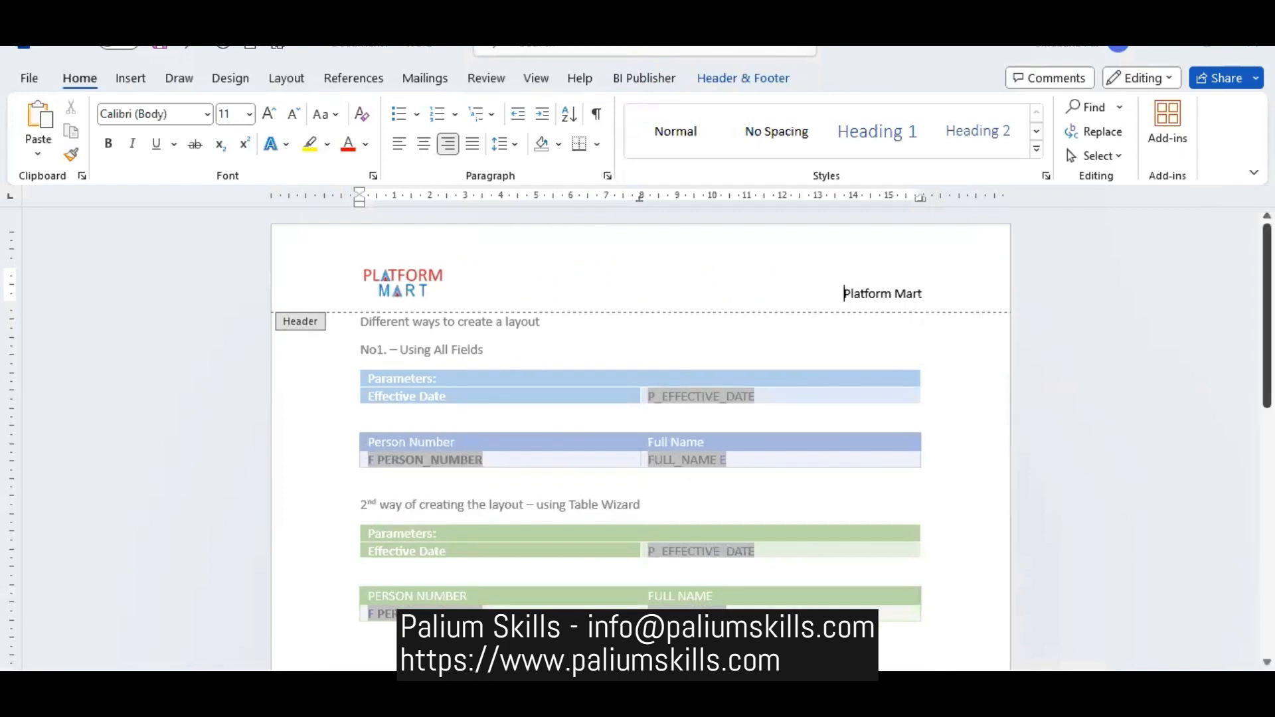
- Insert the built-in Grid footer with page numbering into the page footer
scroll(641, 432, "down", 10)
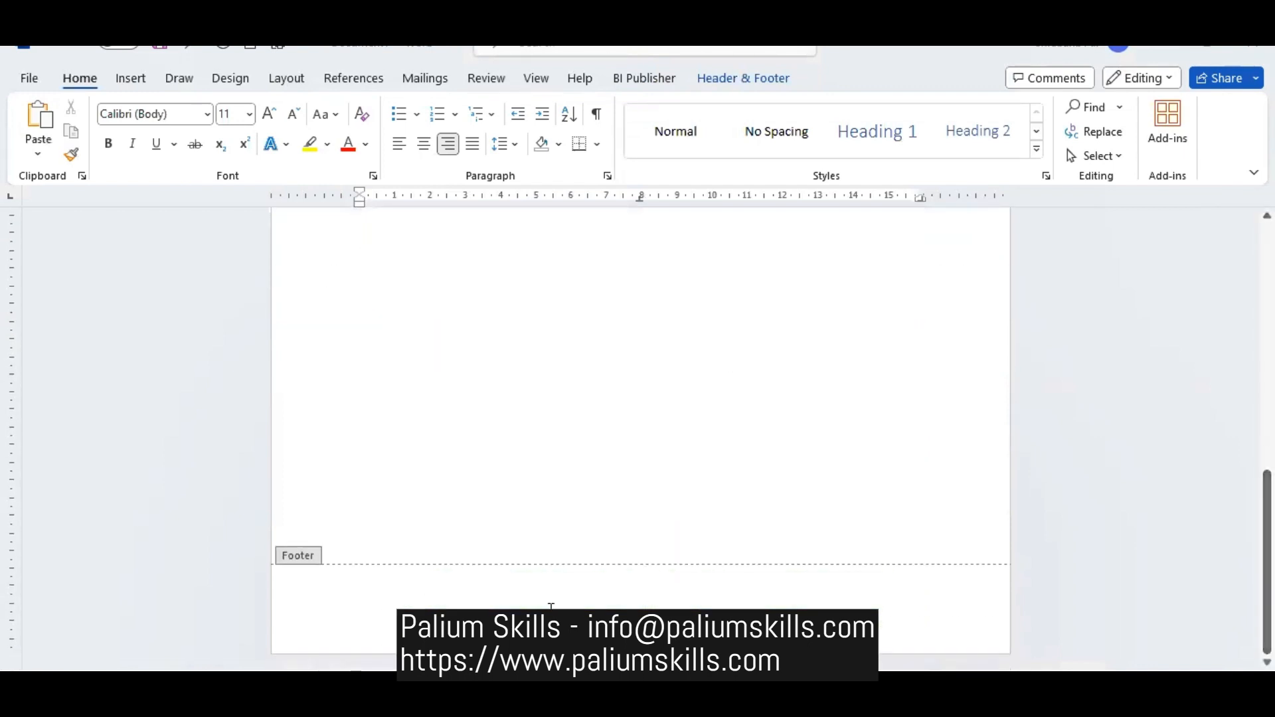
left_click(549, 594)
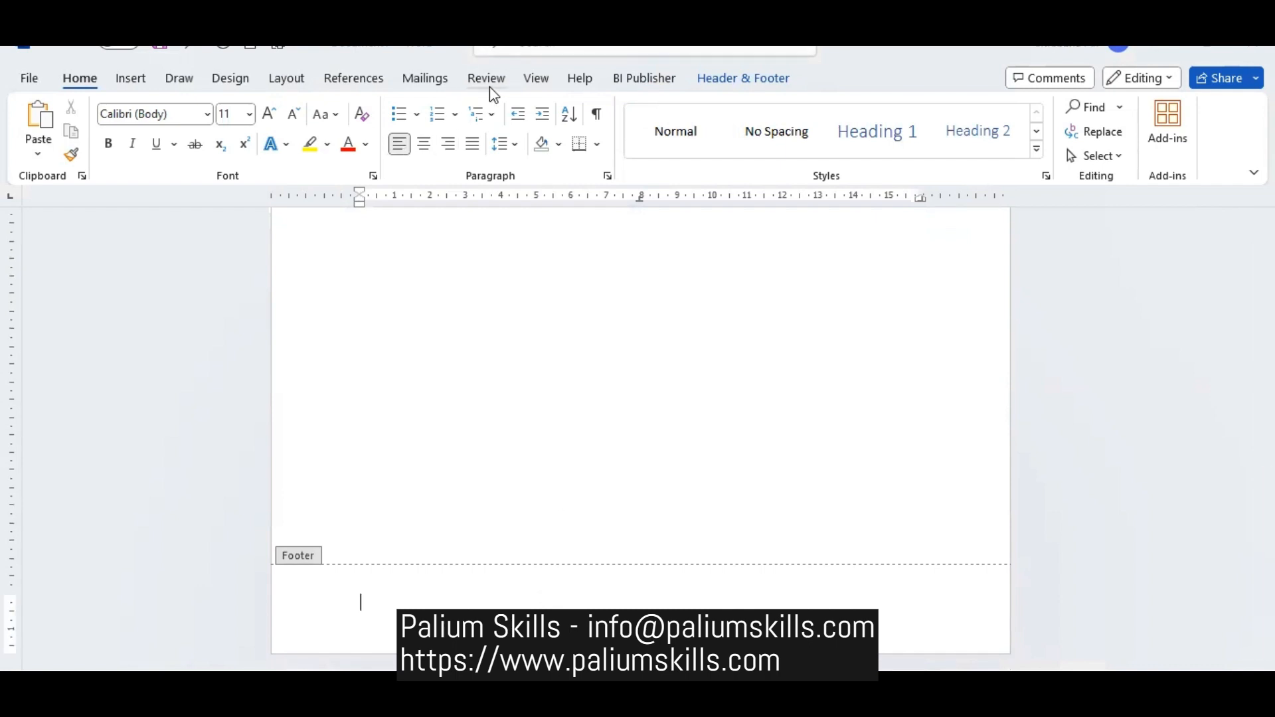
left_click(144, 80)
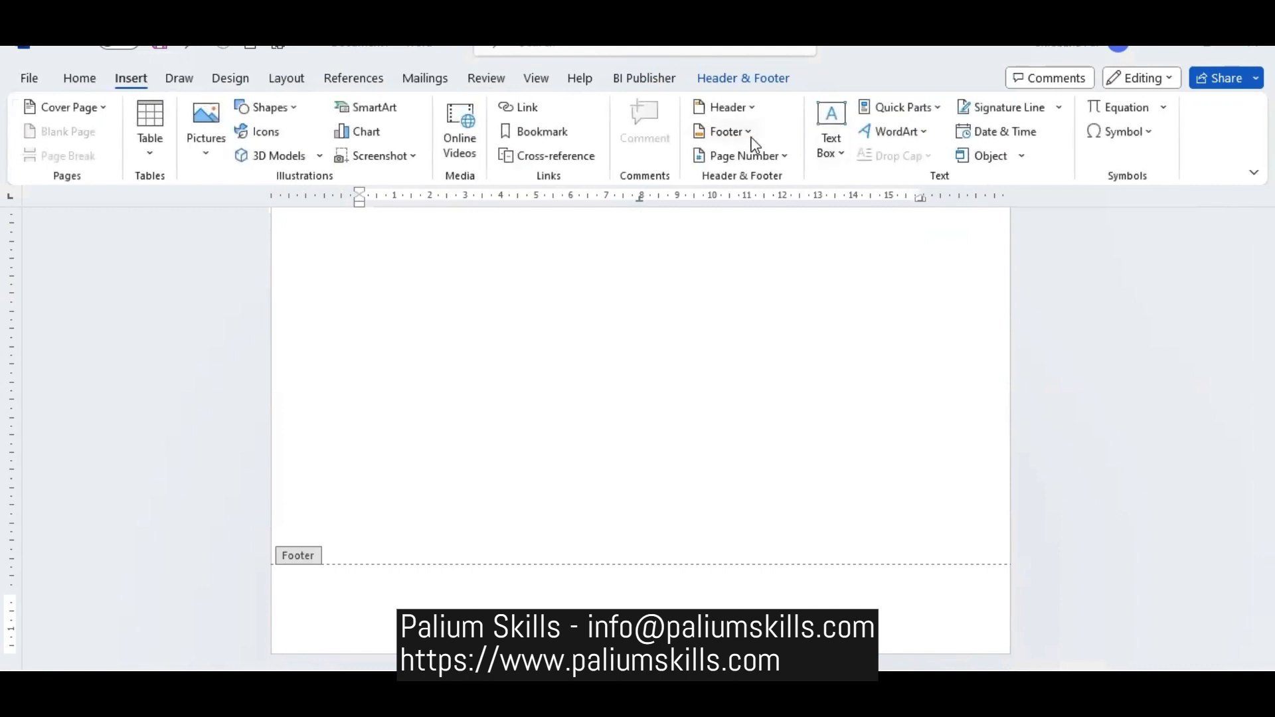
left_click(774, 74)
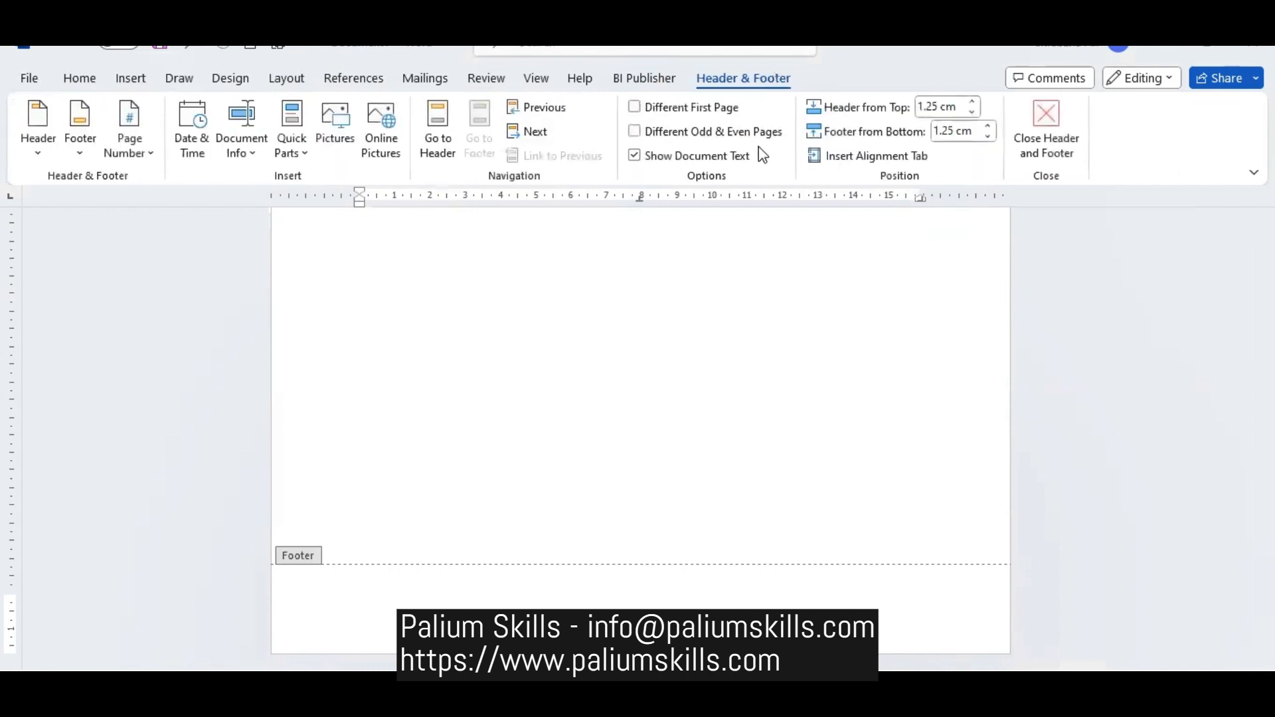
left_click(76, 145)
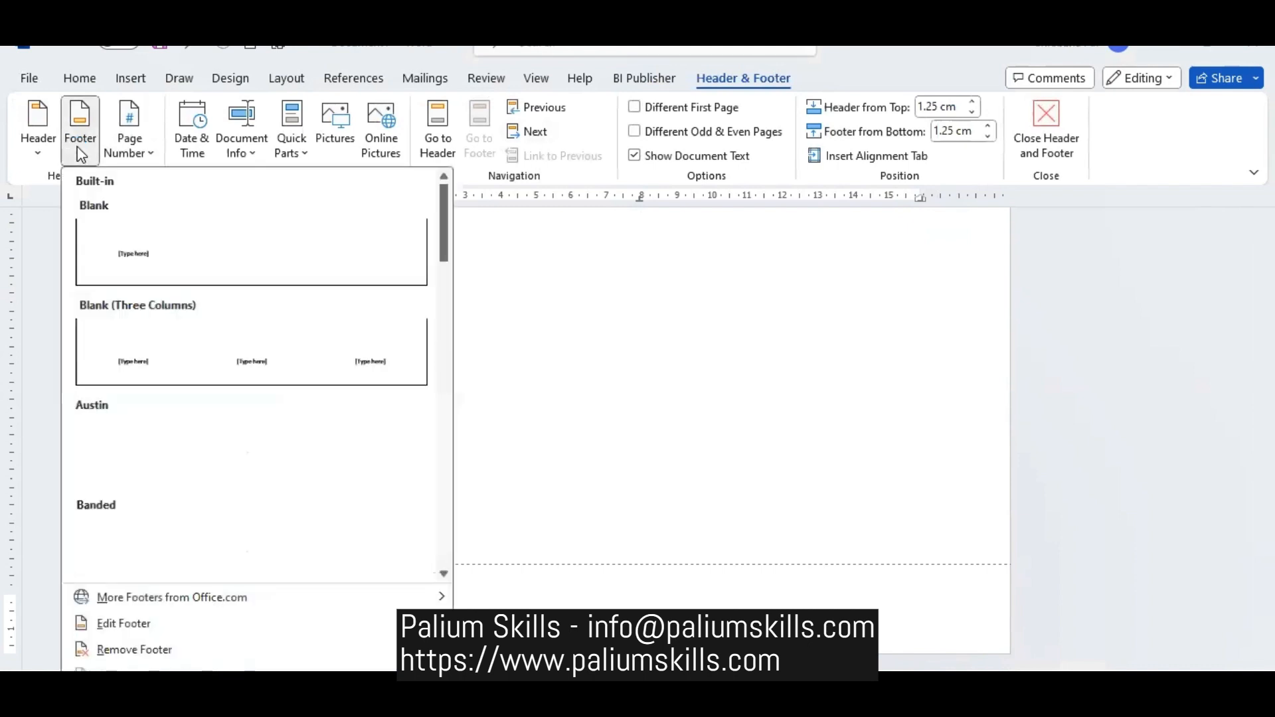
left_click_drag(444, 223, 439, 358)
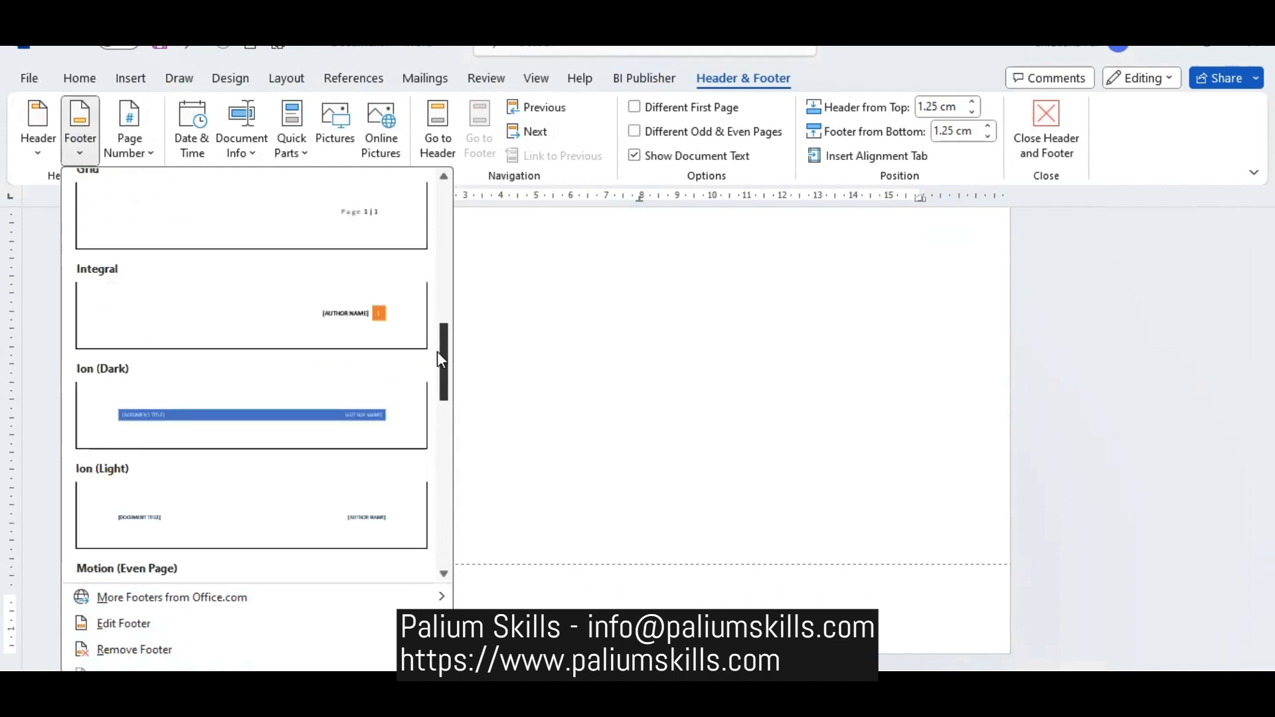
left_click(357, 222)
scroll(640, 372, "up", 8)
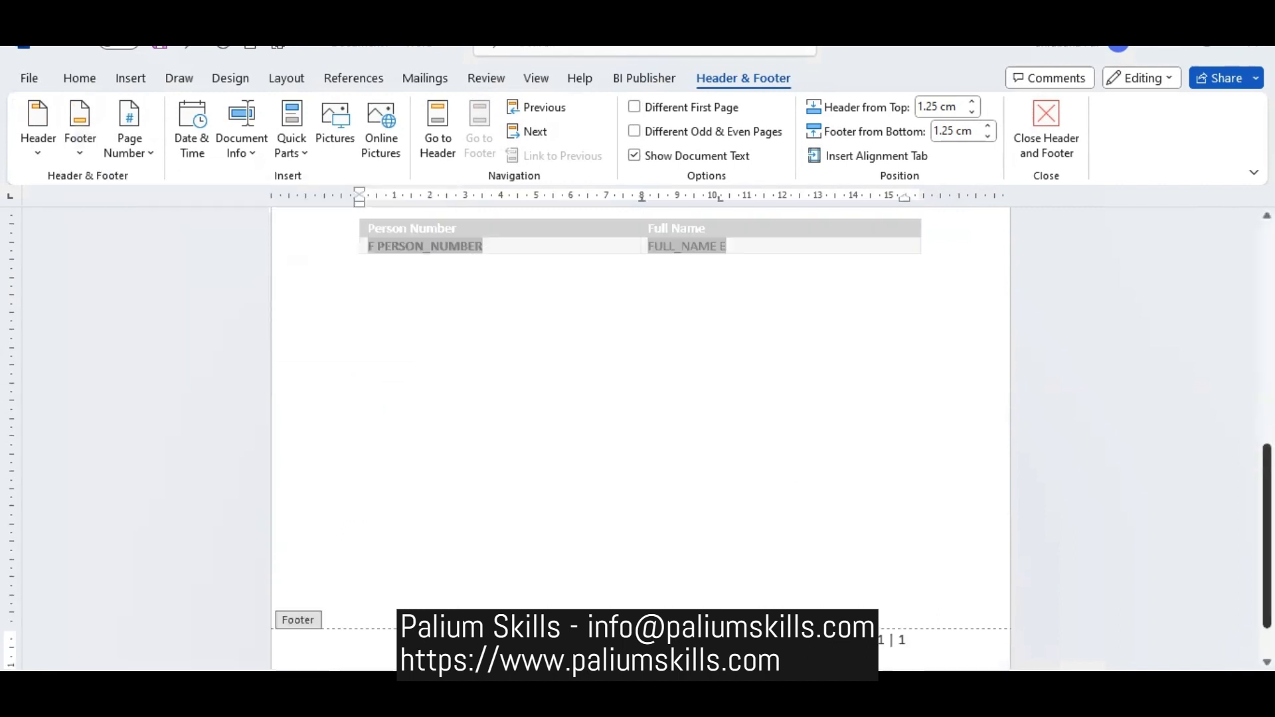
- Replace the bar in the footer's page numbering with "of" and return to the document body
scroll(640, 372, "down", 8)
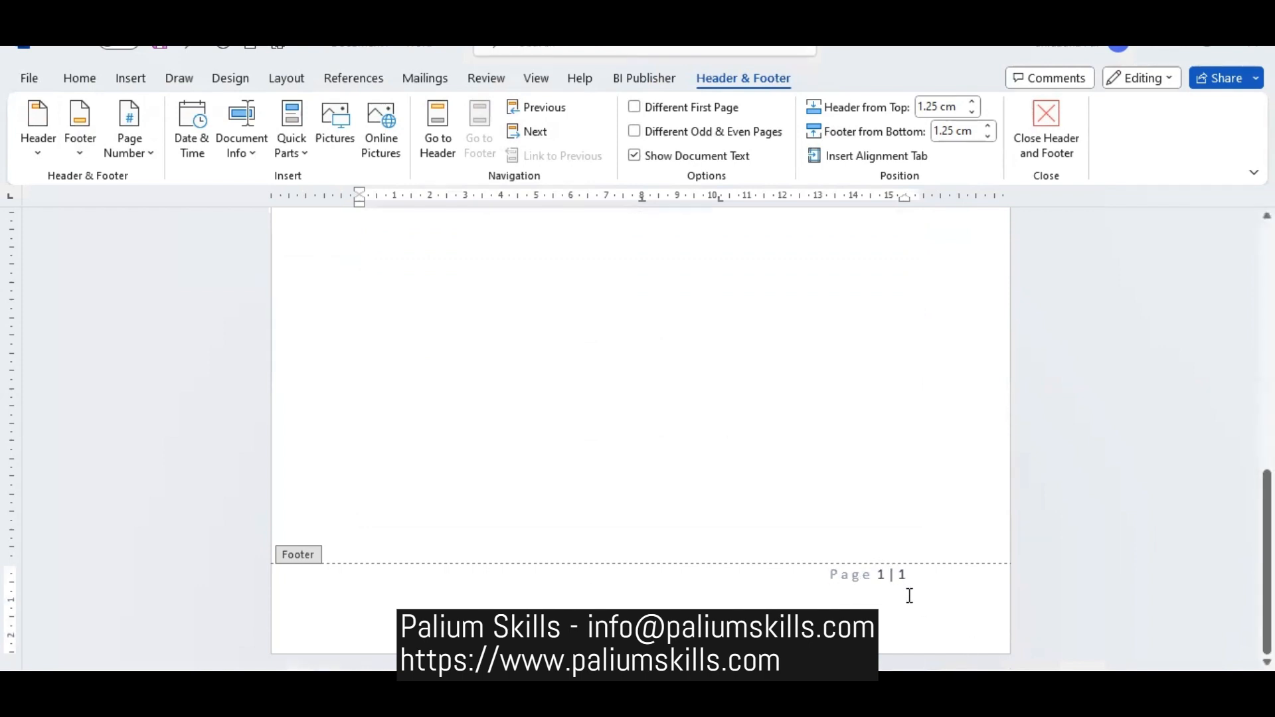
type("of")
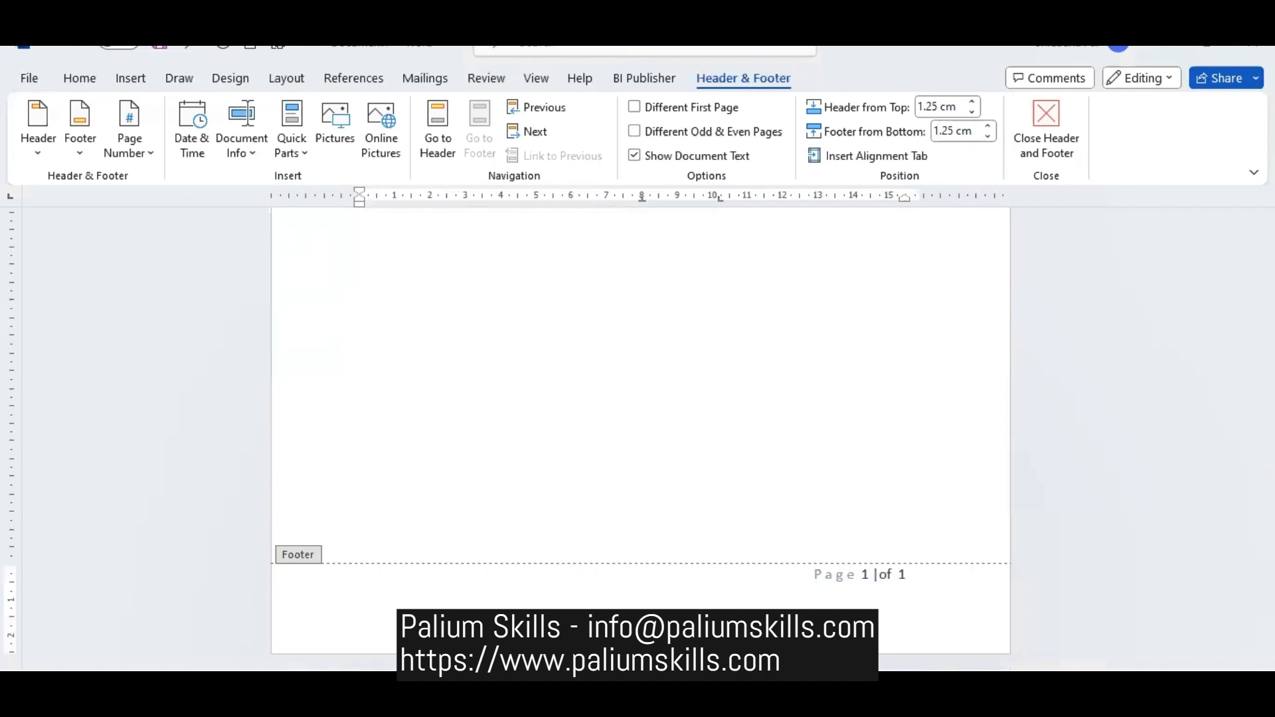
key("BackSpace")
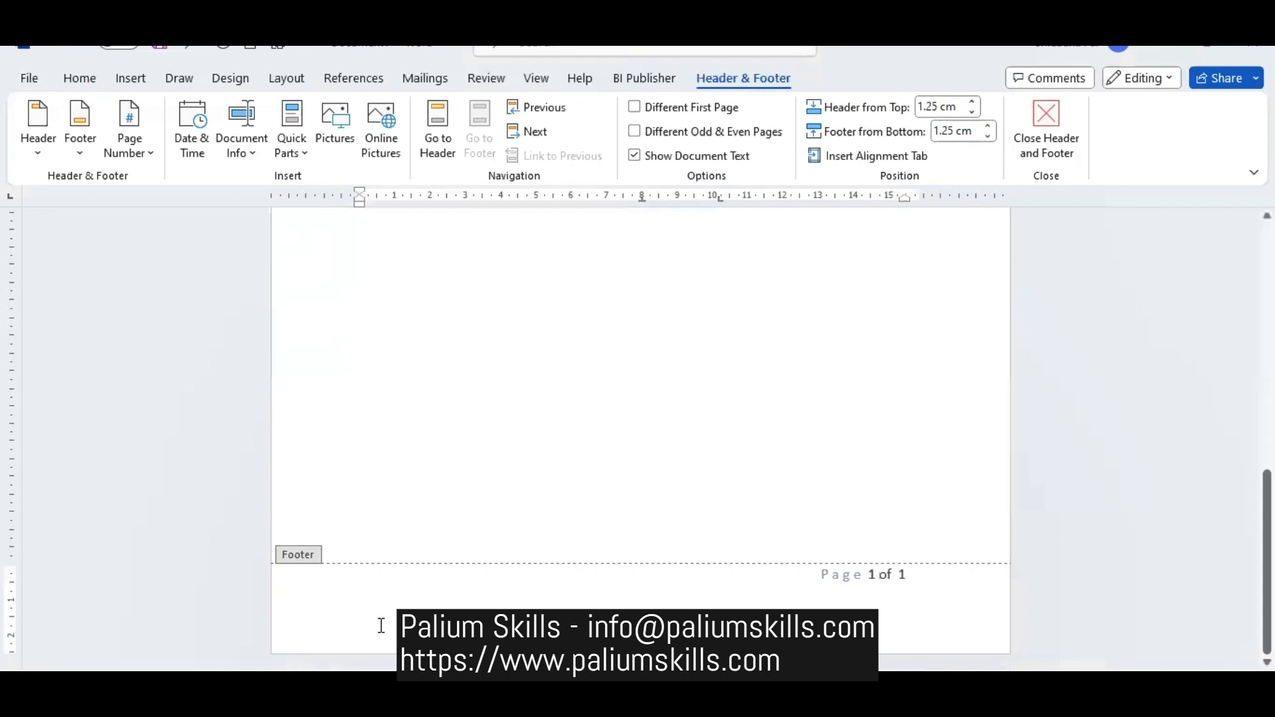
double_click(916, 315)
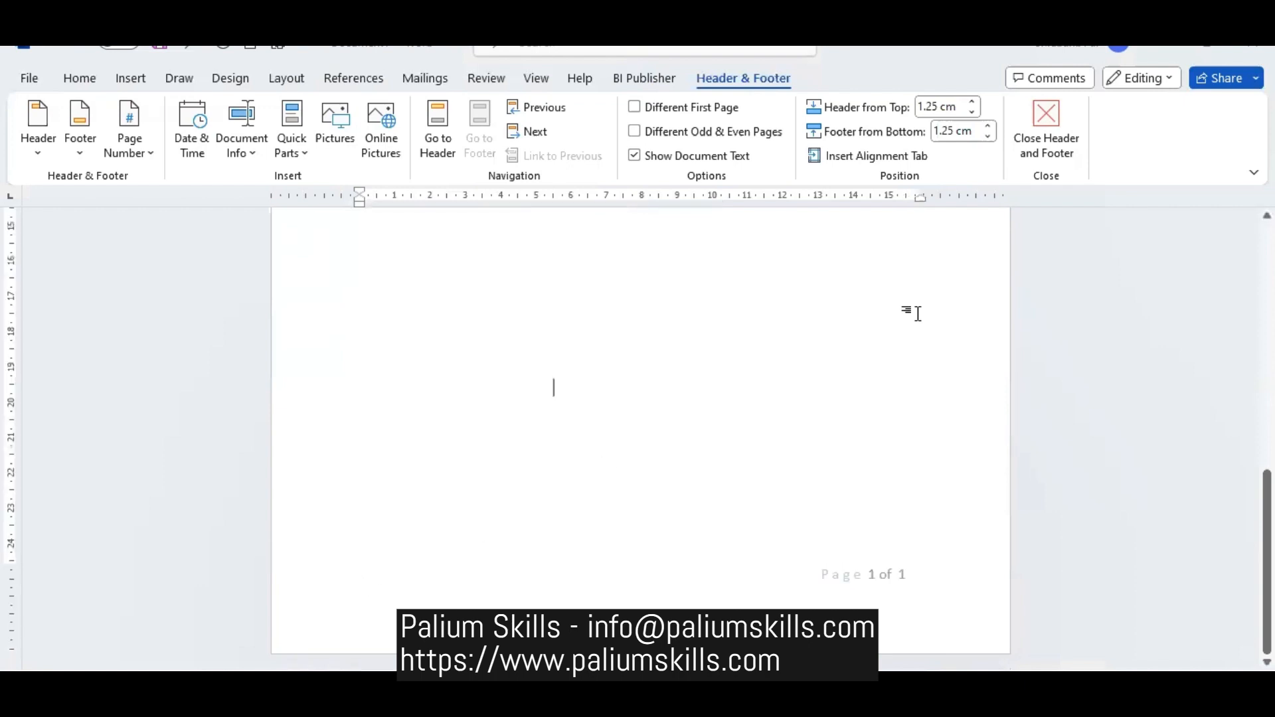
- Add the lines PERSON DETAILS REPORT and Report Run Date between the document's opening line and the No1 heading
scroll(588, 325, "up", 10)
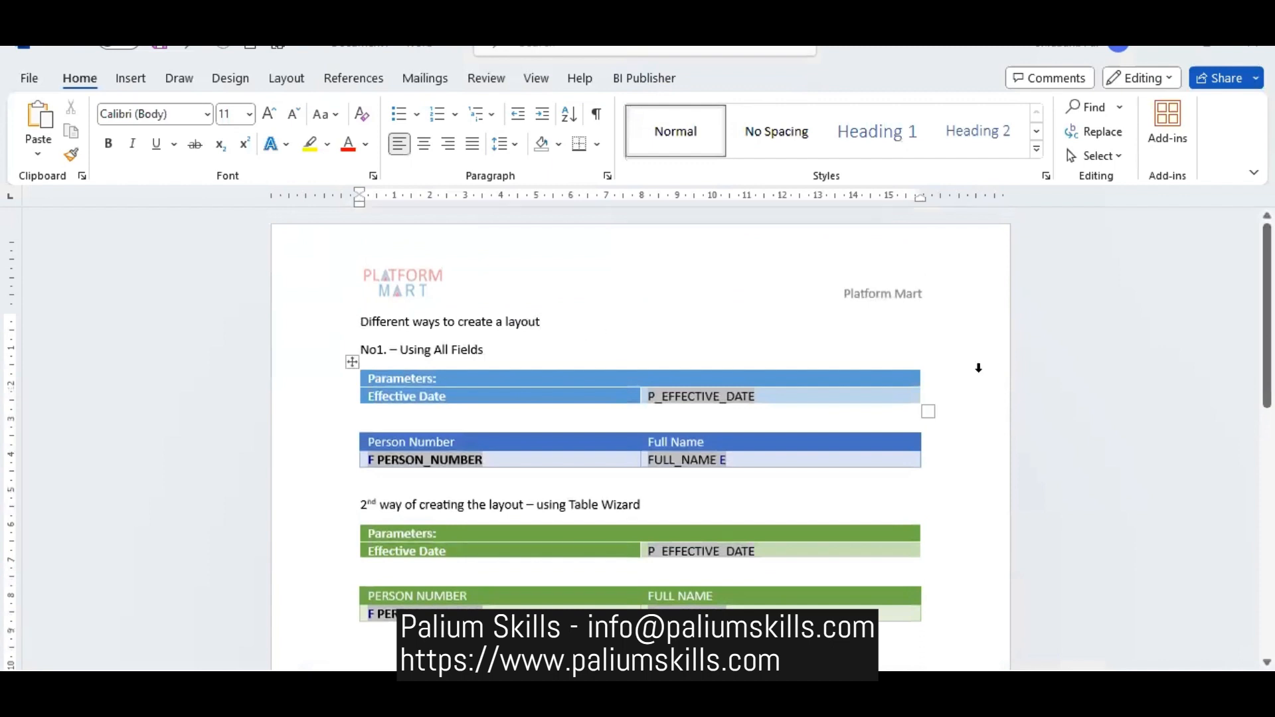
key("Return")
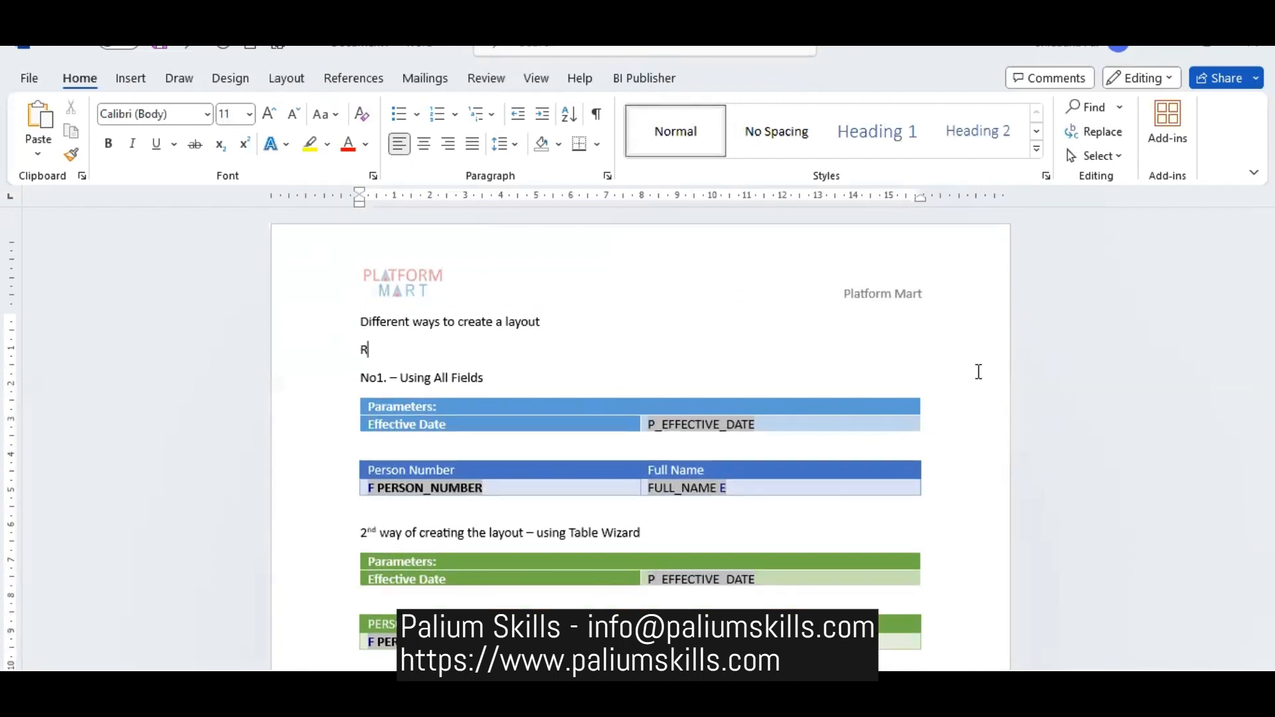
type("Report Ru")
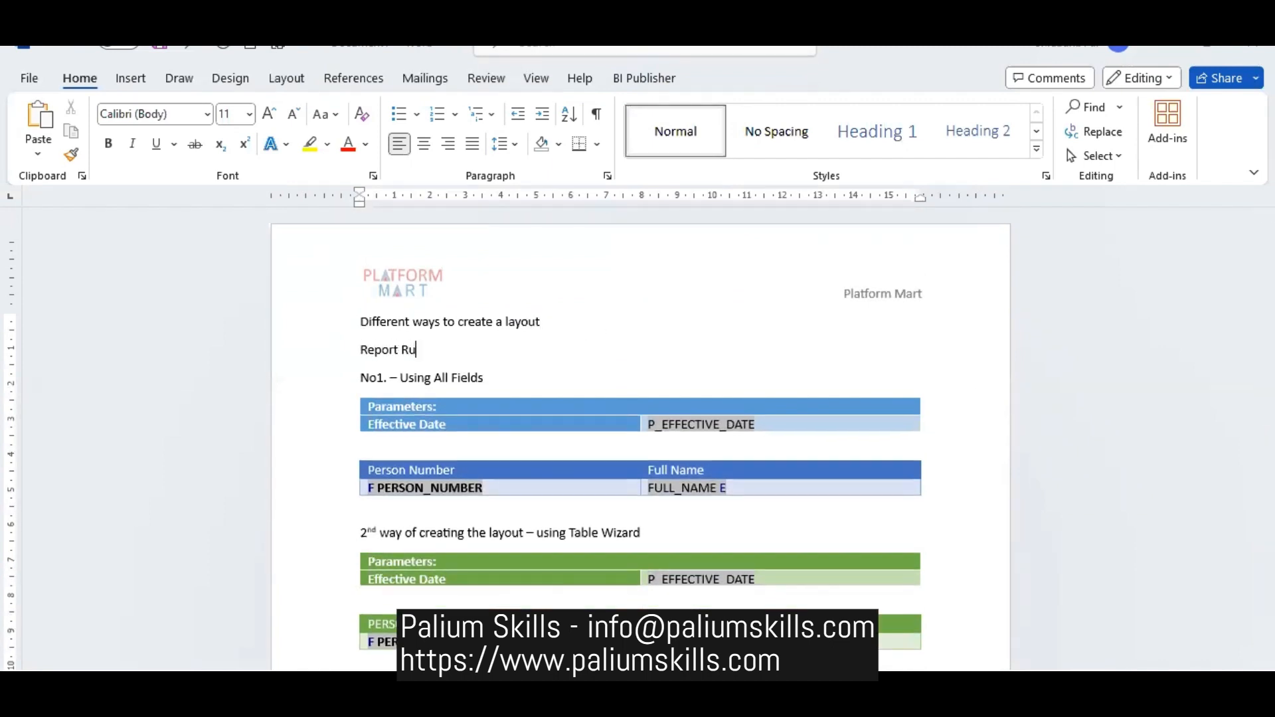
type("n Date")
key("Return")
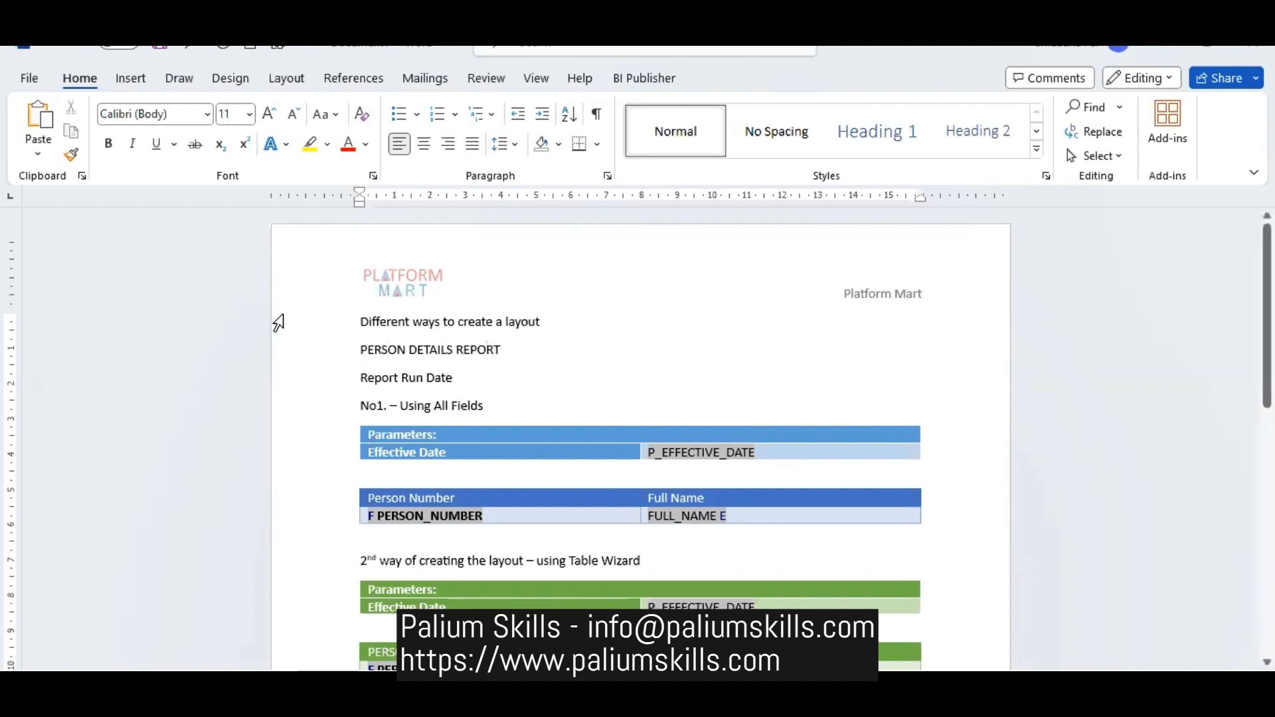
- Format the PERSON DETAILS REPORT line as a centred, underlined, bold title with an 18-point font size
left_click(276, 352)
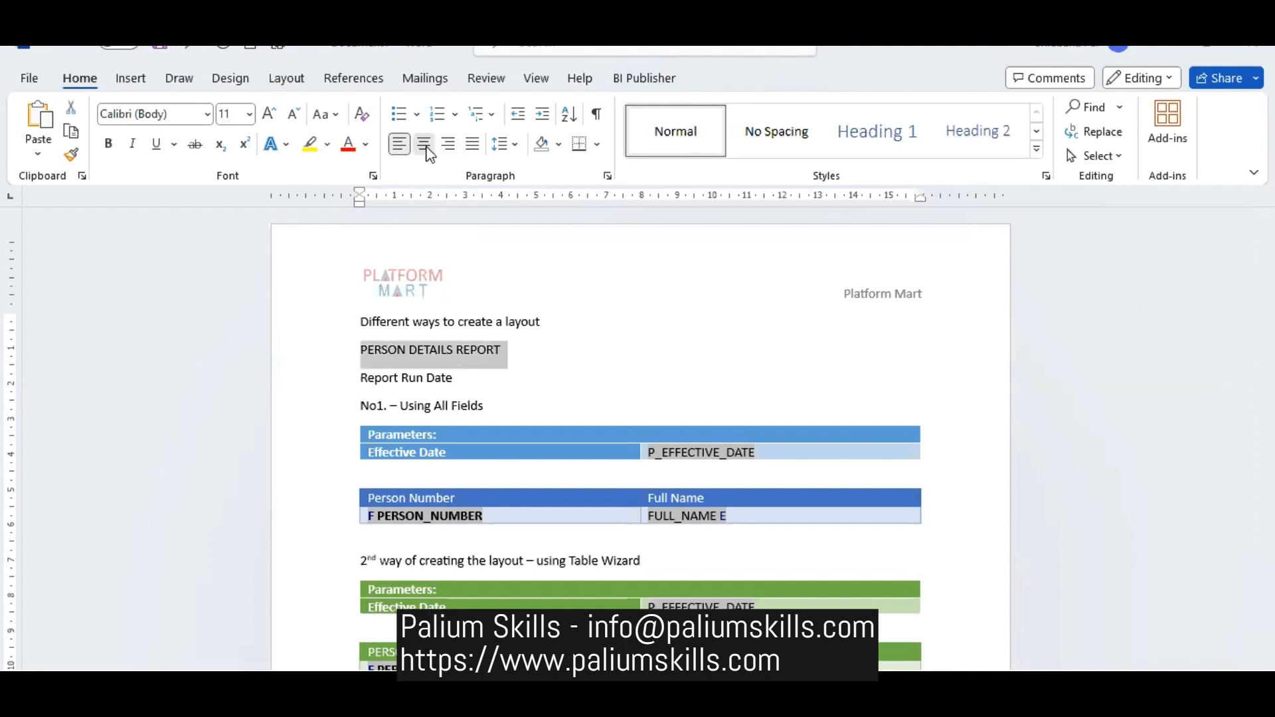
left_click(424, 145)
left_click(158, 145)
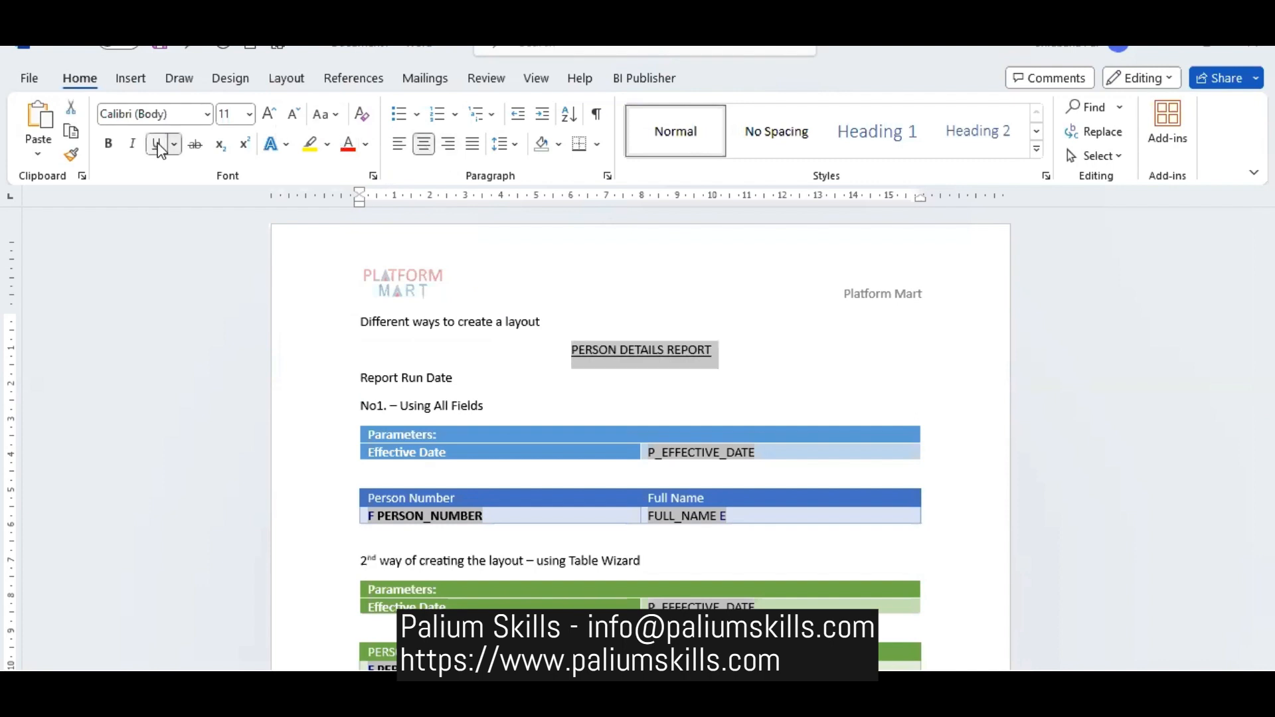
left_click(276, 114)
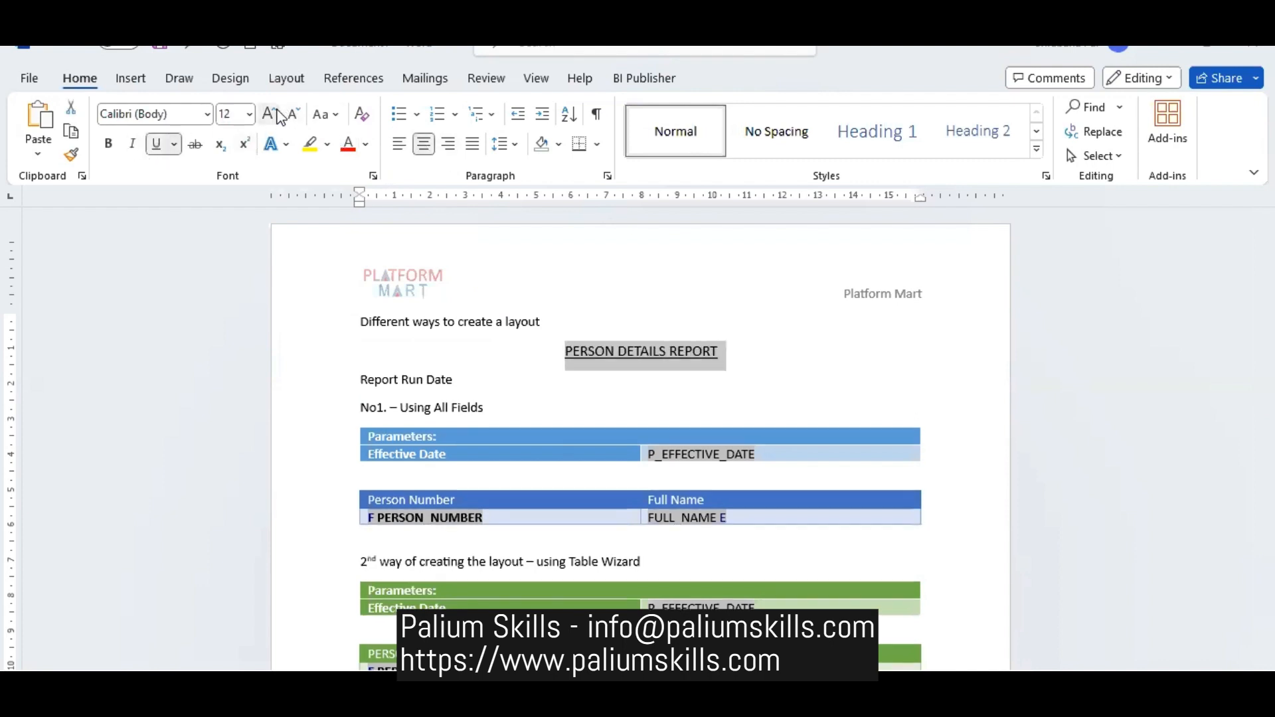
left_click(276, 114)
left_click(276, 114)
left_click(276, 114)
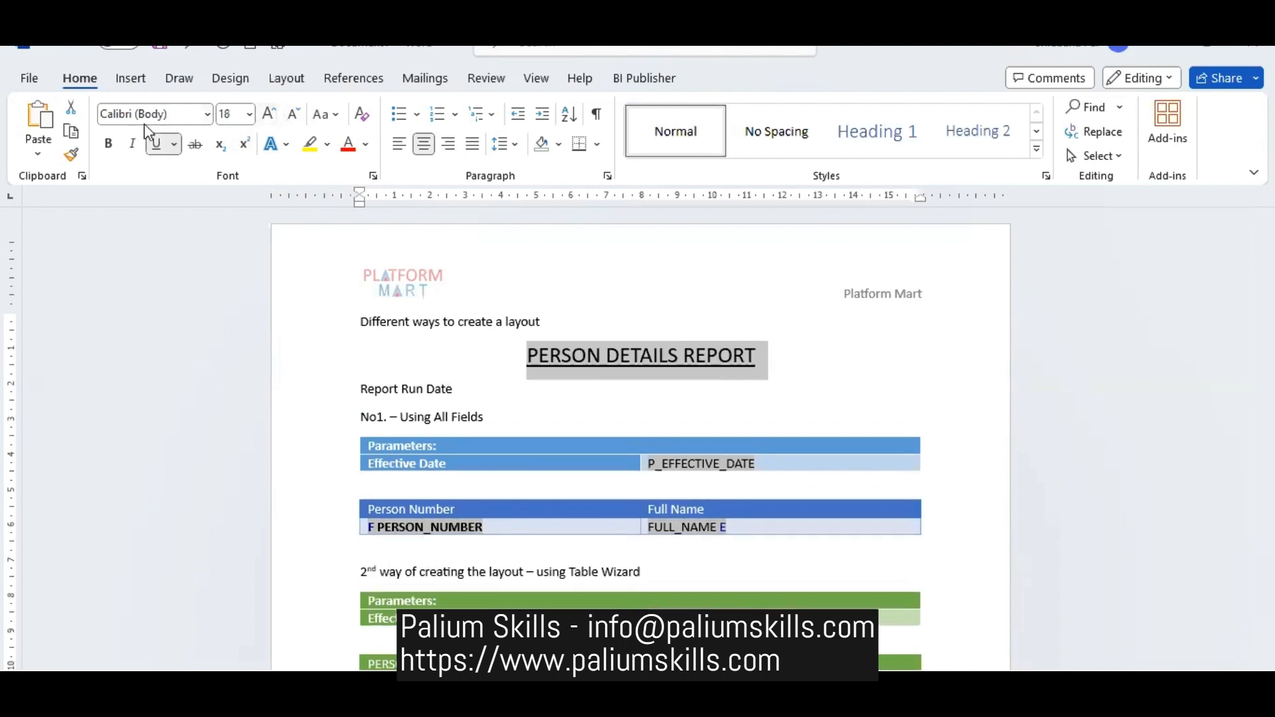
left_click(109, 144)
- Add a colon after Report Run Date and insert the current date and time in the 11/6/2023 11:49 AM format
left_click(490, 403)
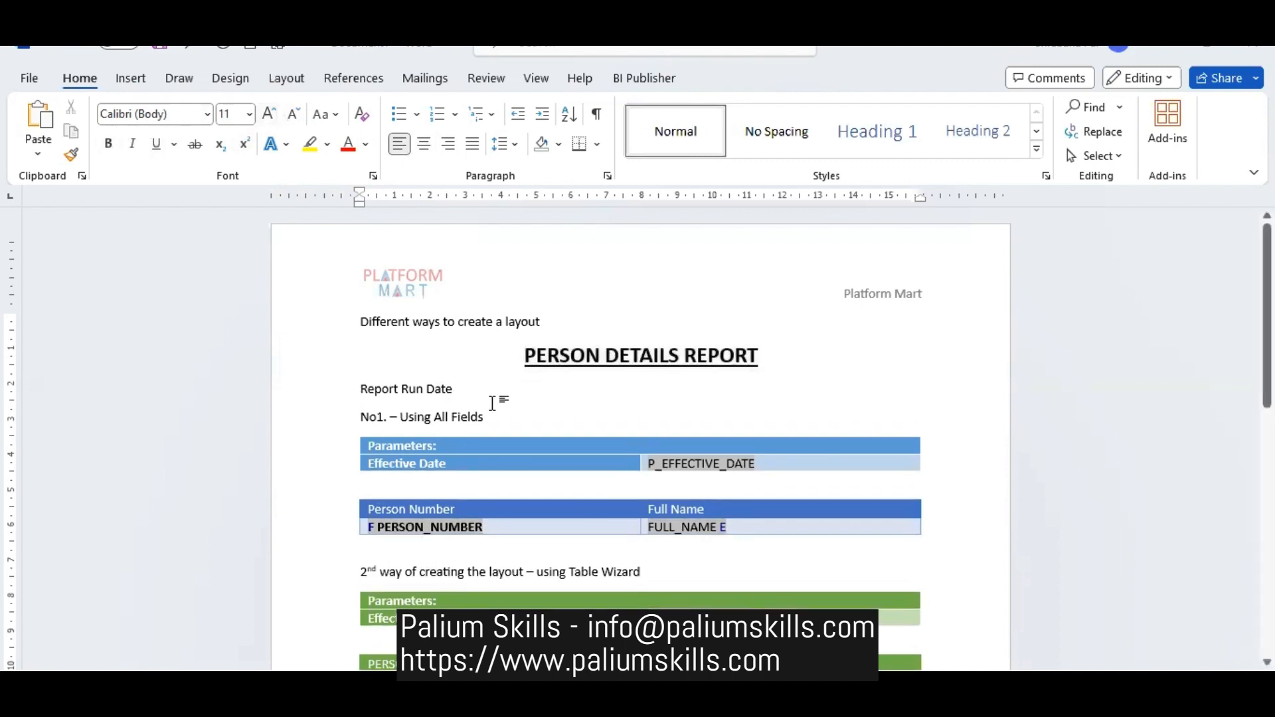
type(":")
left_click(122, 87)
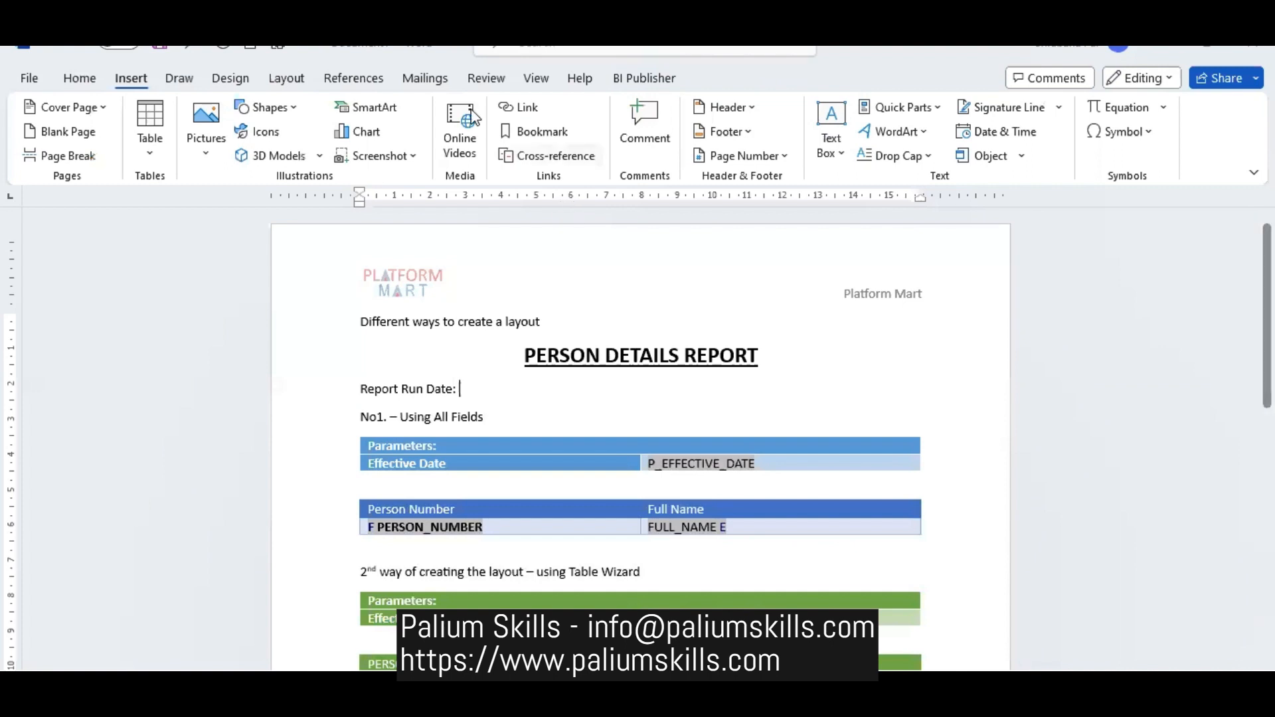
left_click(1030, 132)
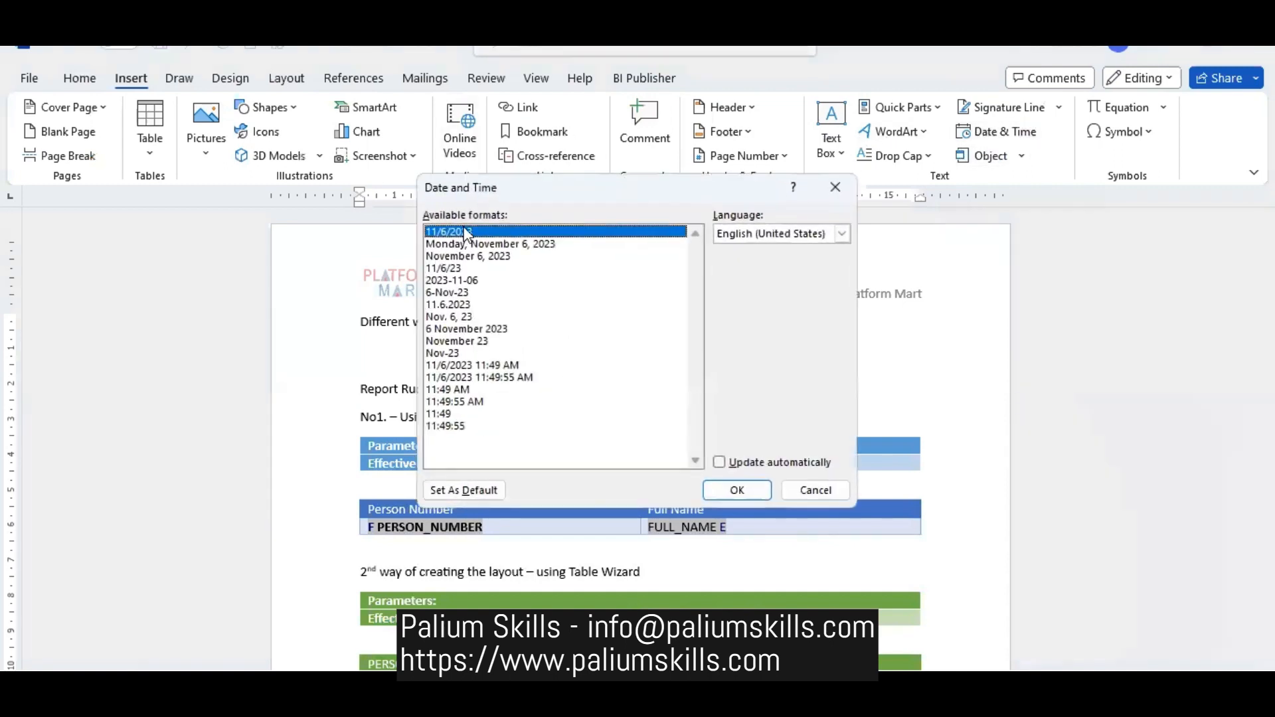
left_click(496, 367)
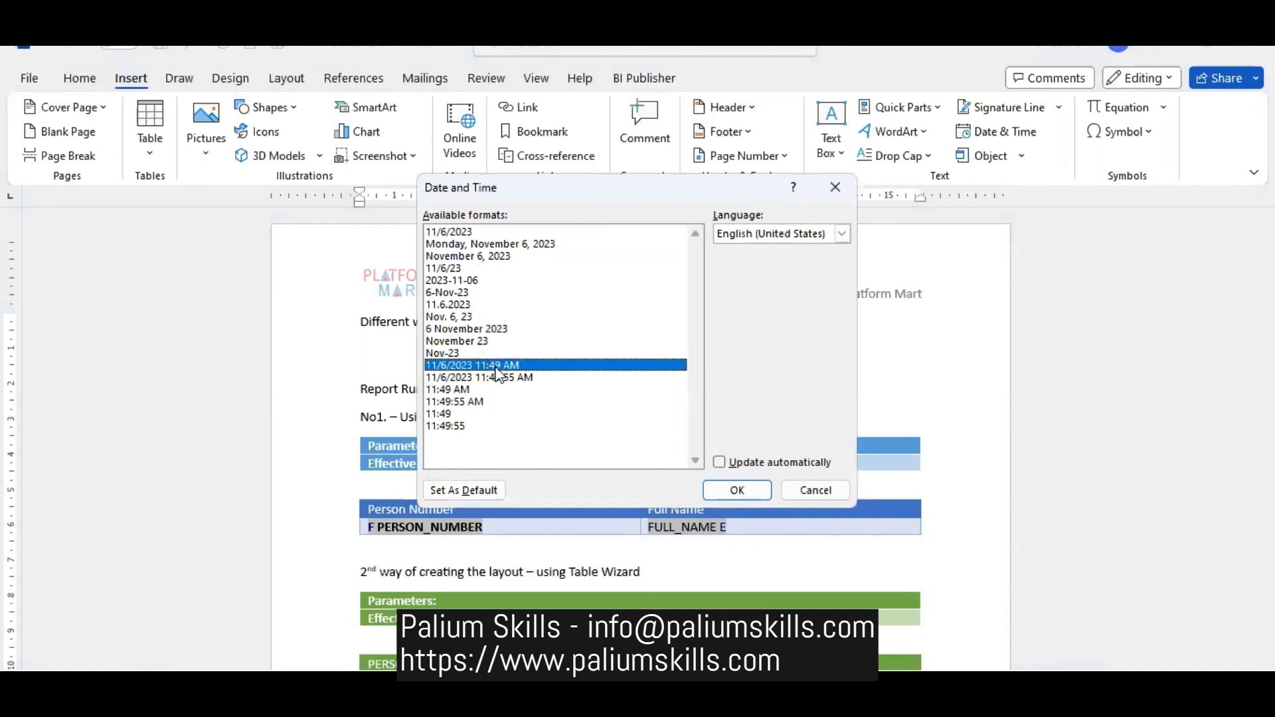
left_click(737, 492)
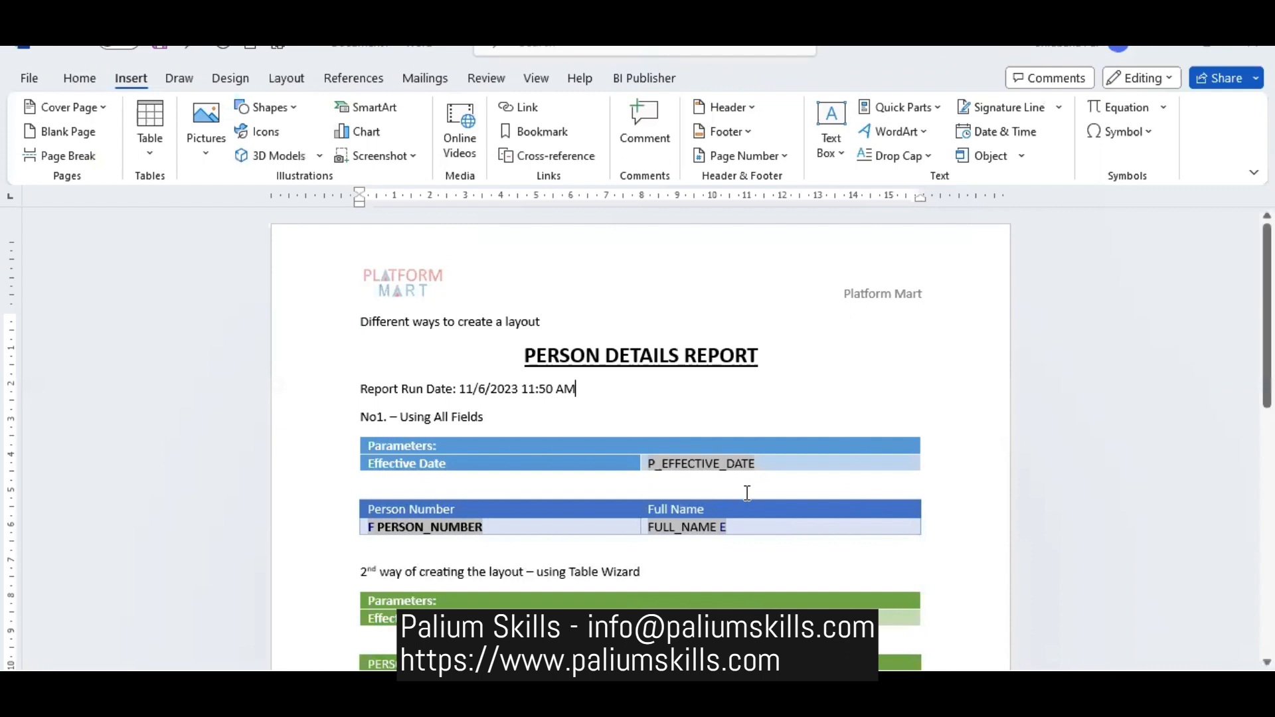
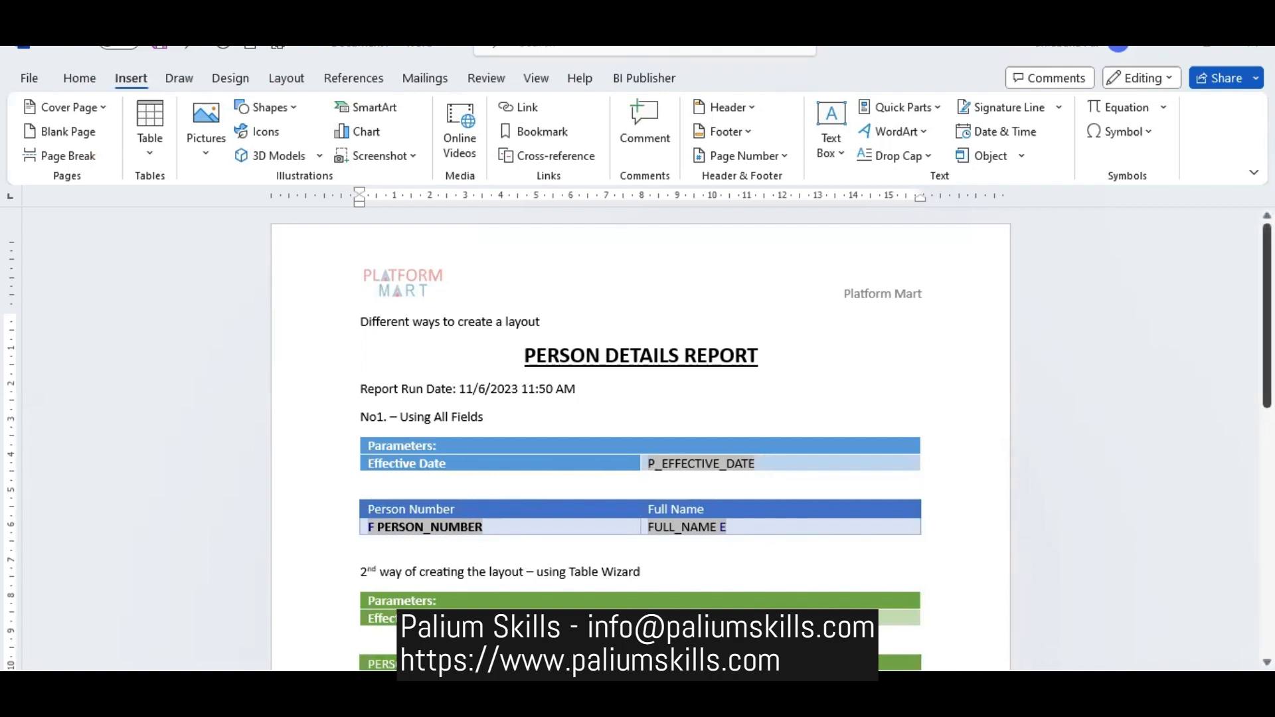
scroll(640, 438, "down", 15)
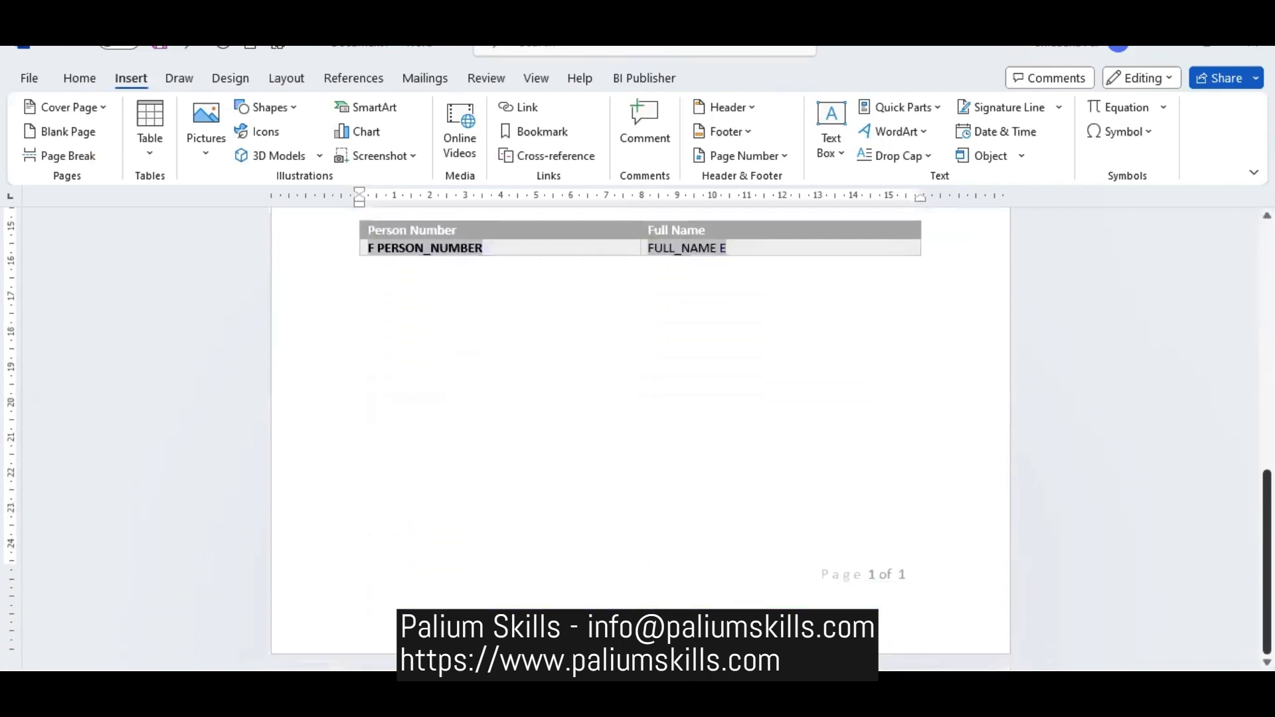
scroll(640, 438, "up", 15)
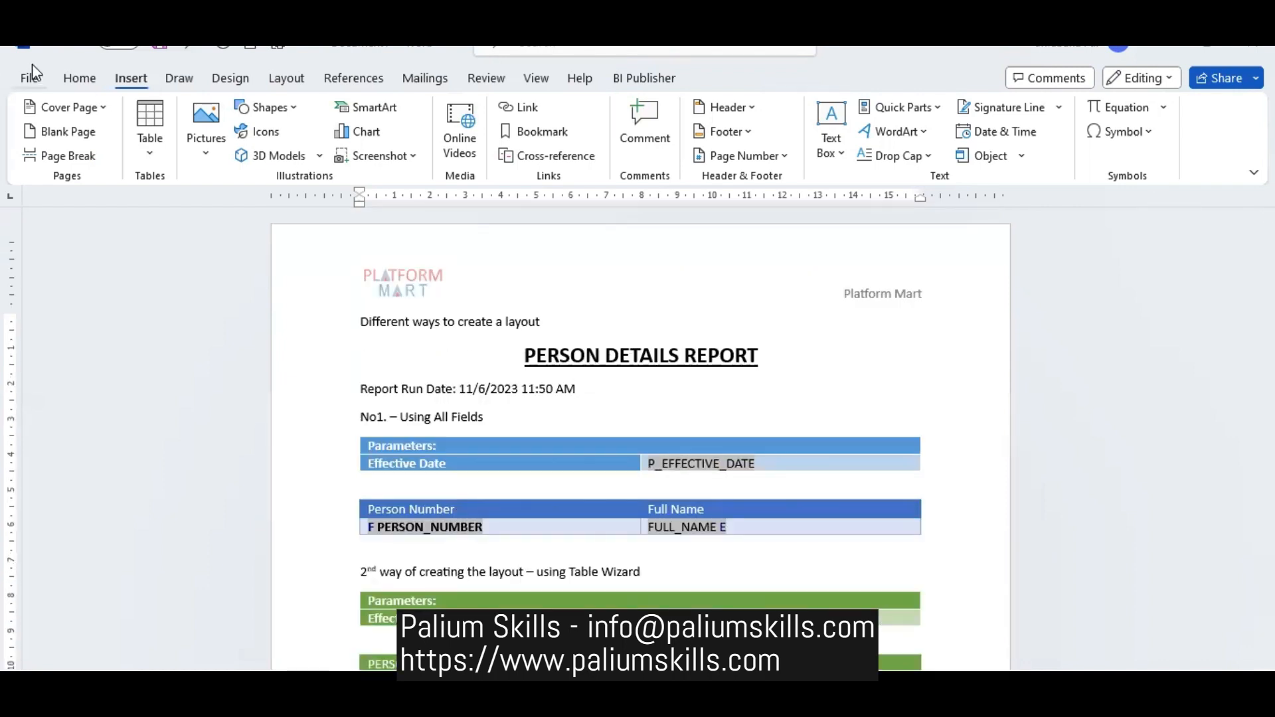
left_click(160, 50)
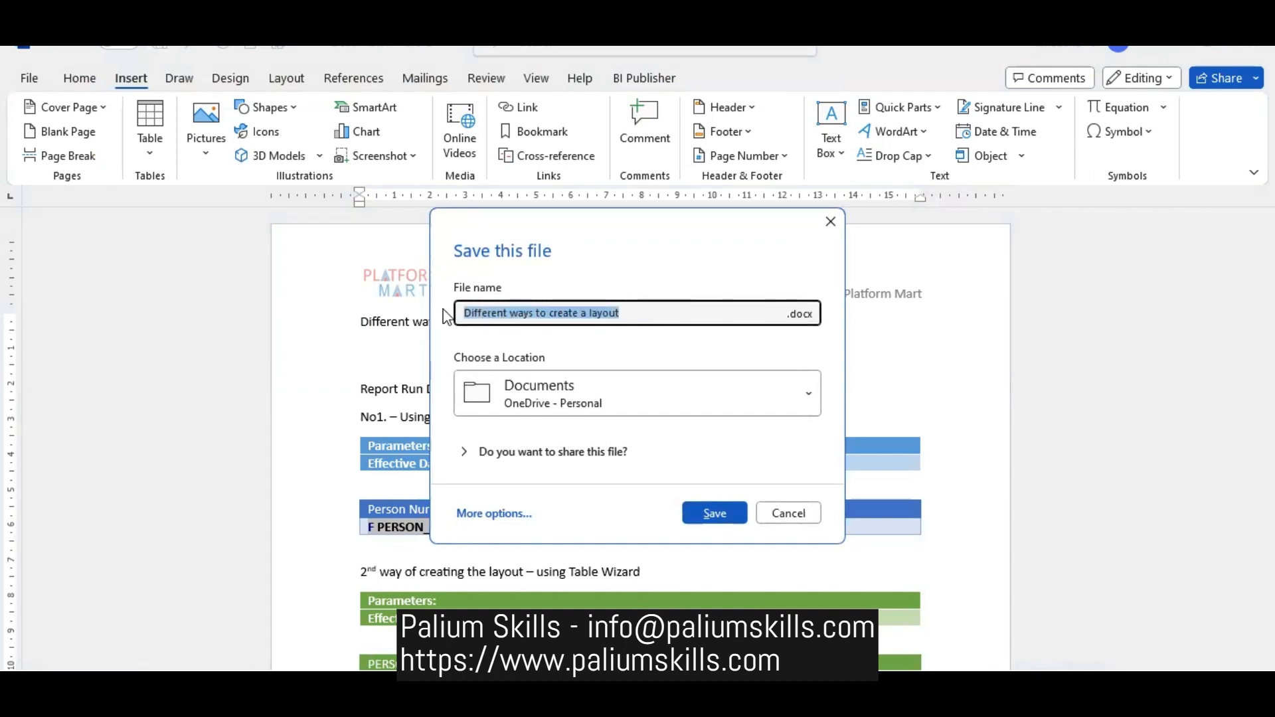
type("Person")
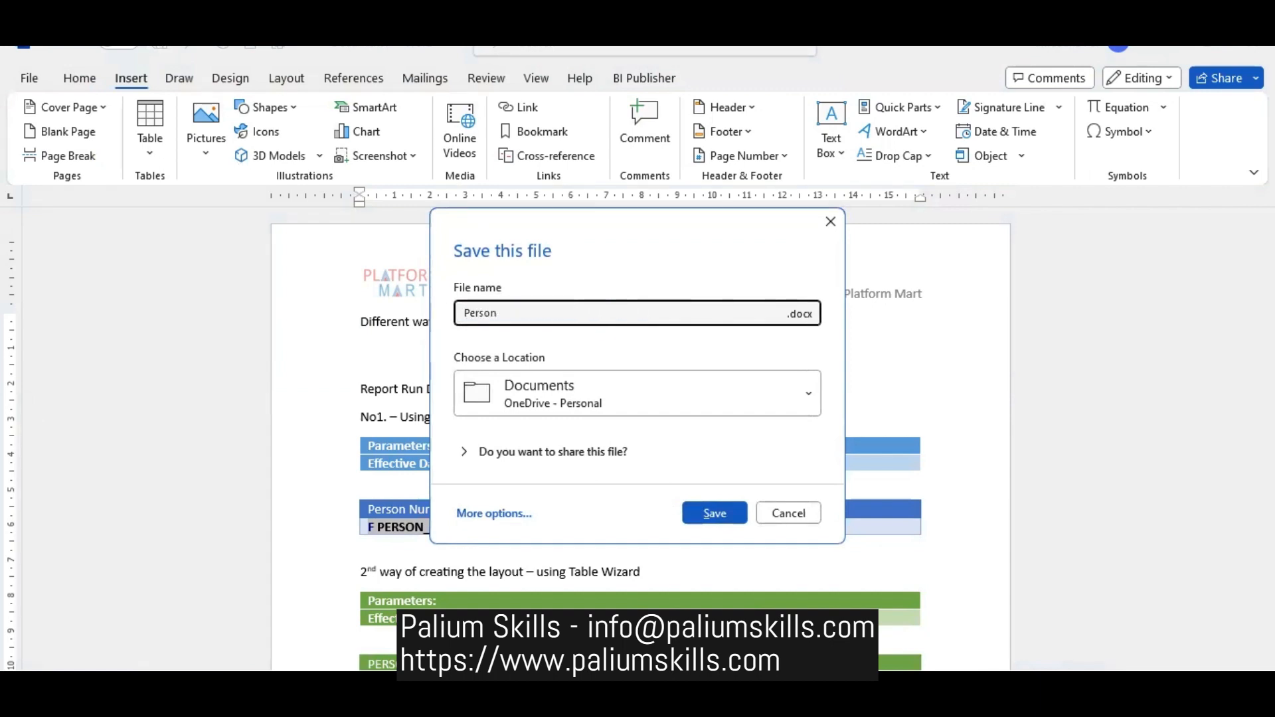
type("_Layout")
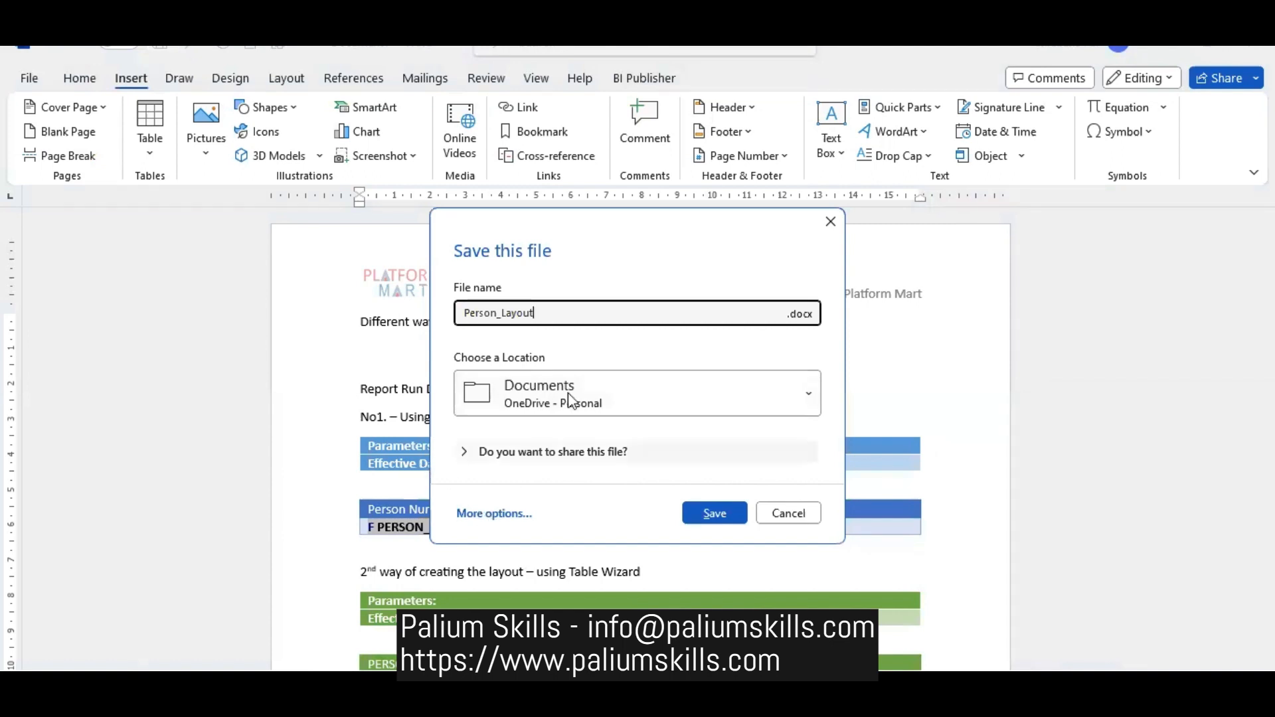
left_click(626, 392)
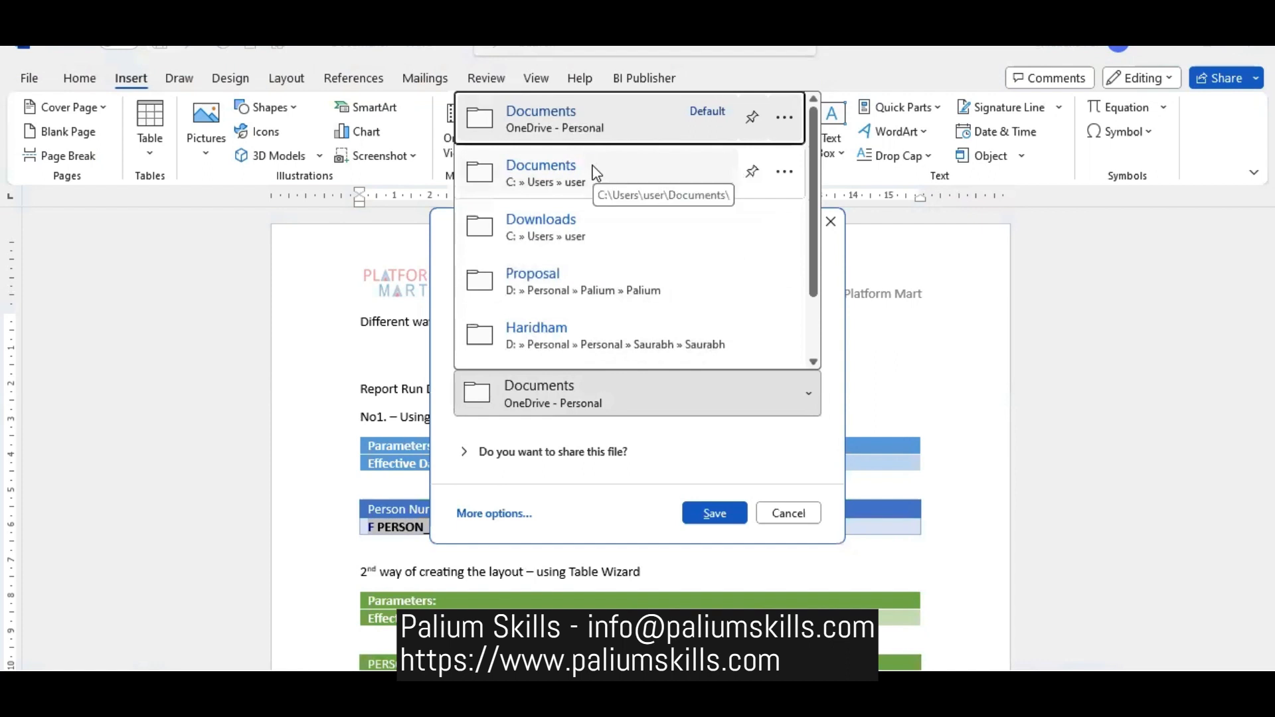
left_click(594, 224)
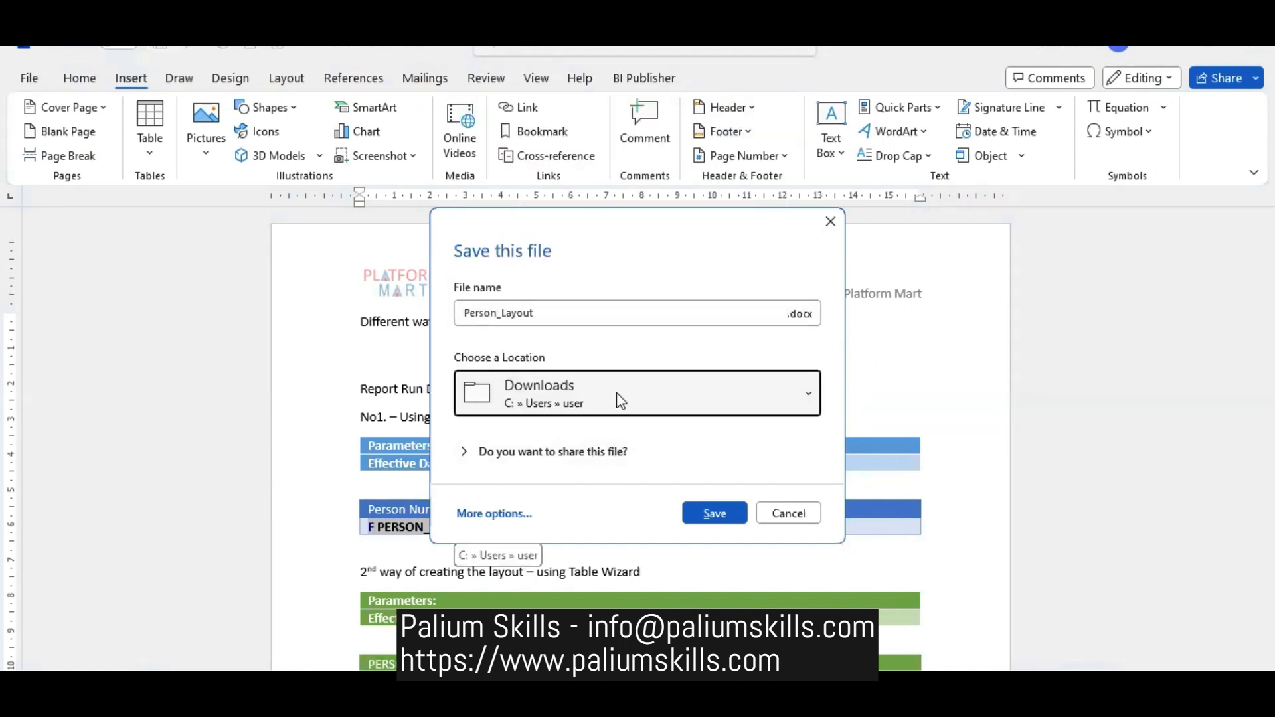
- Save the document in the Downloads folder as person-details in Rich Text Format
left_click(505, 515)
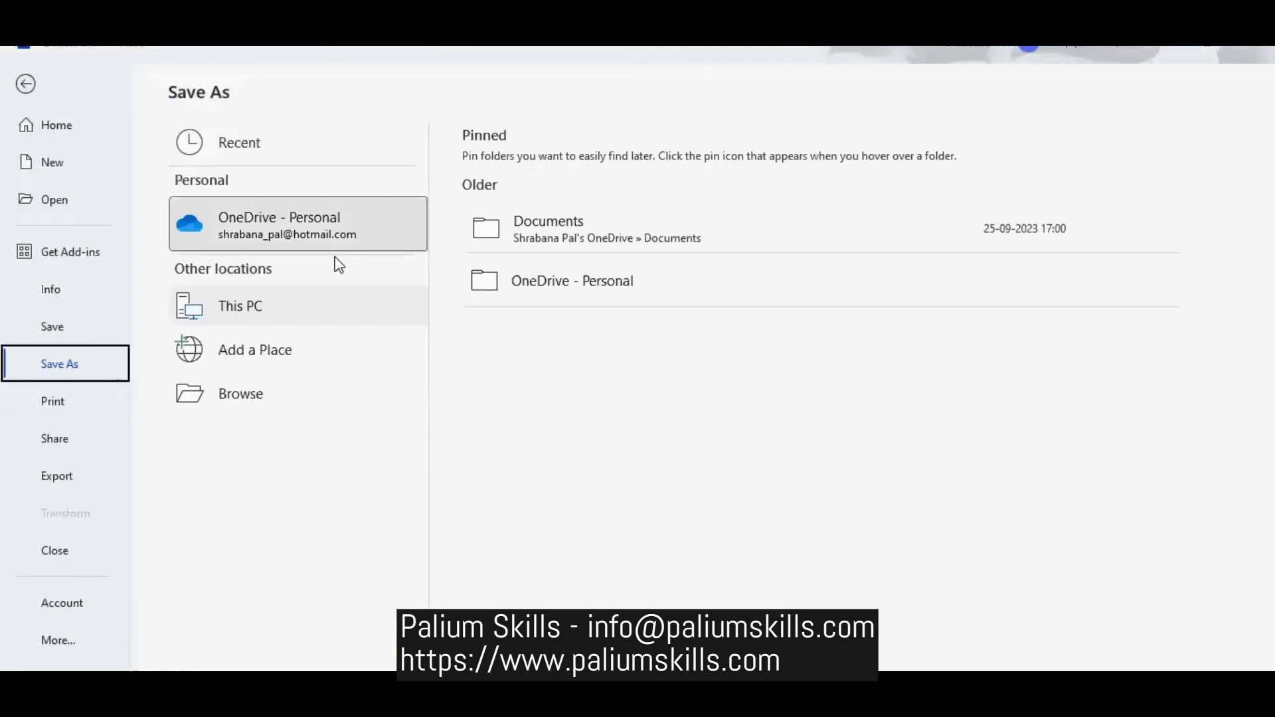
left_click(289, 408)
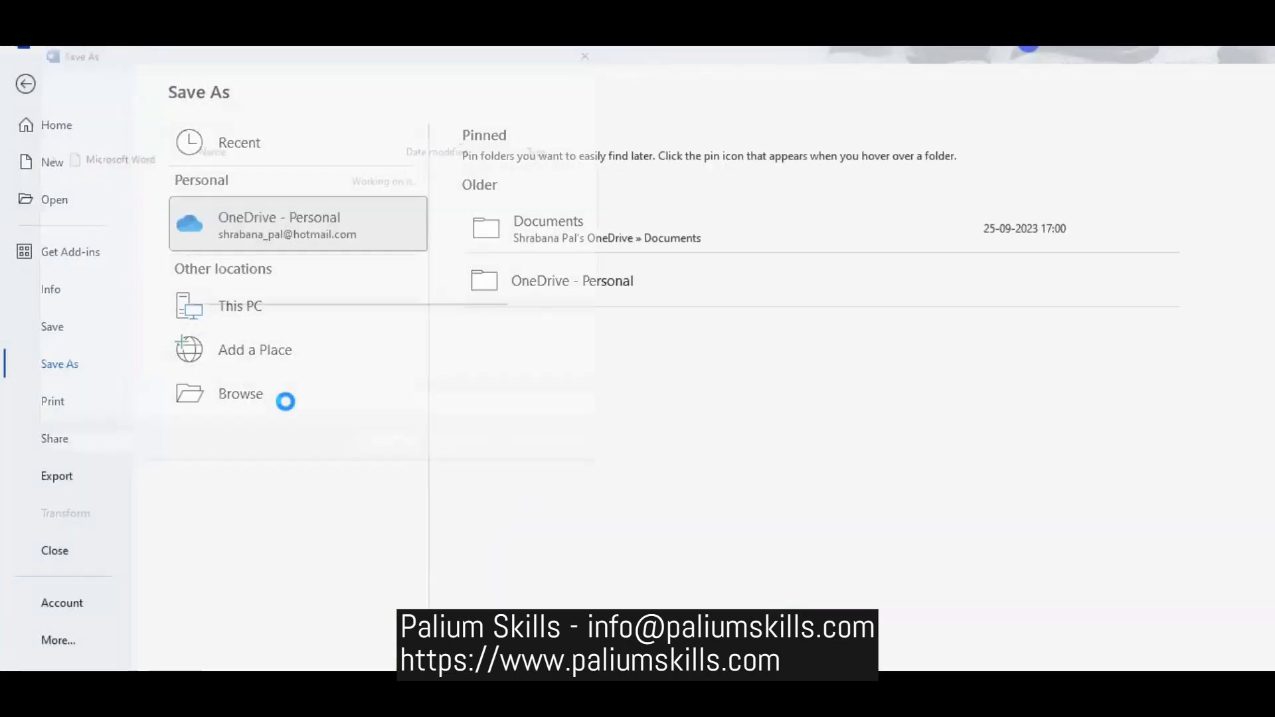
left_click(119, 234)
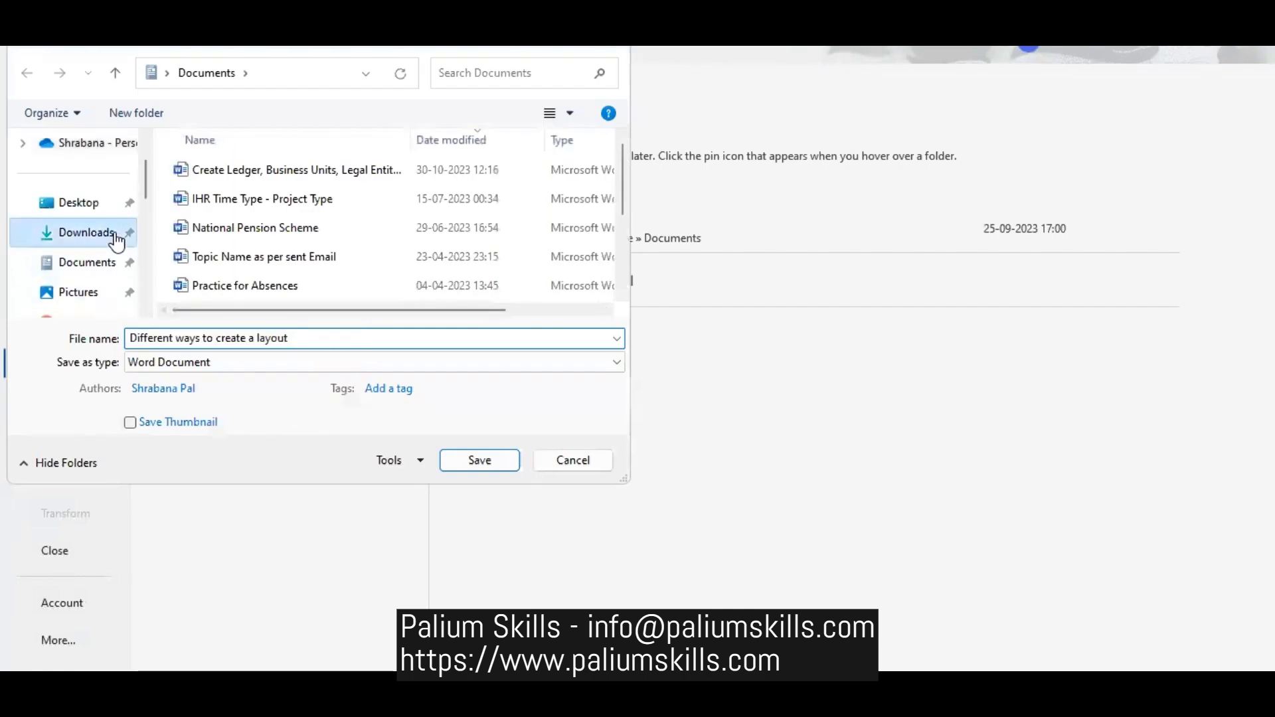
left_click(205, 364)
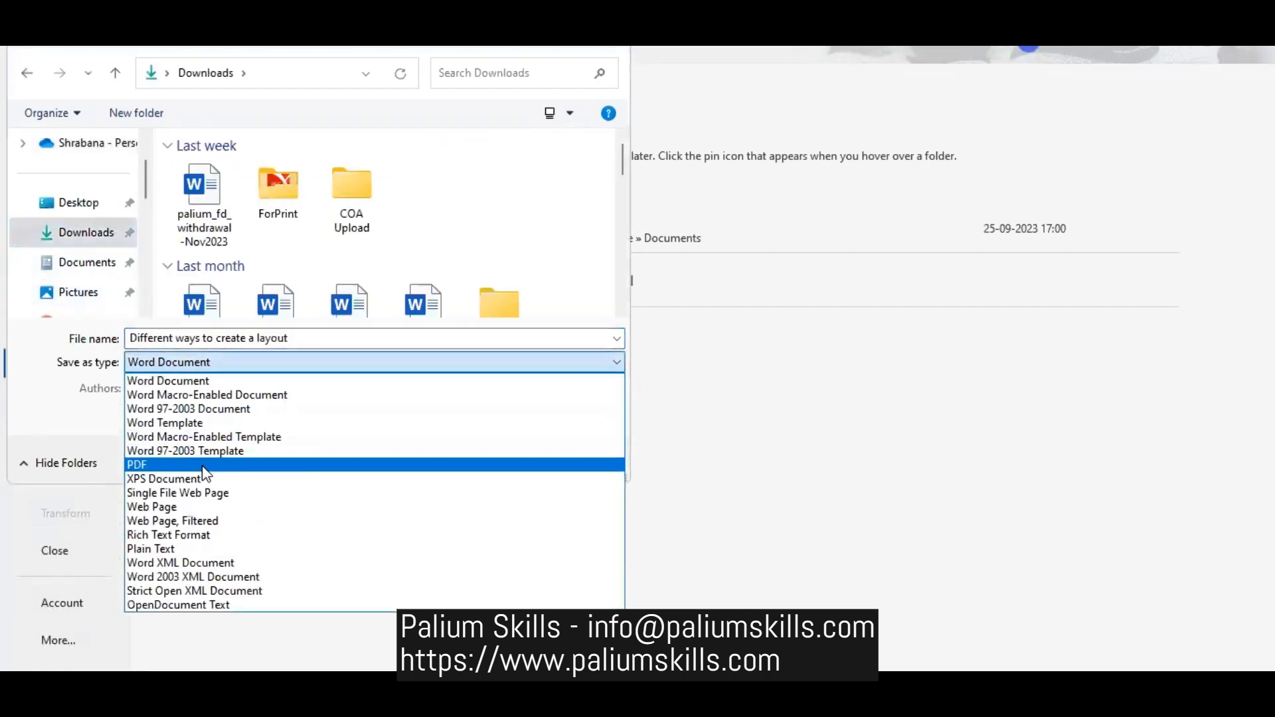
left_click(209, 534)
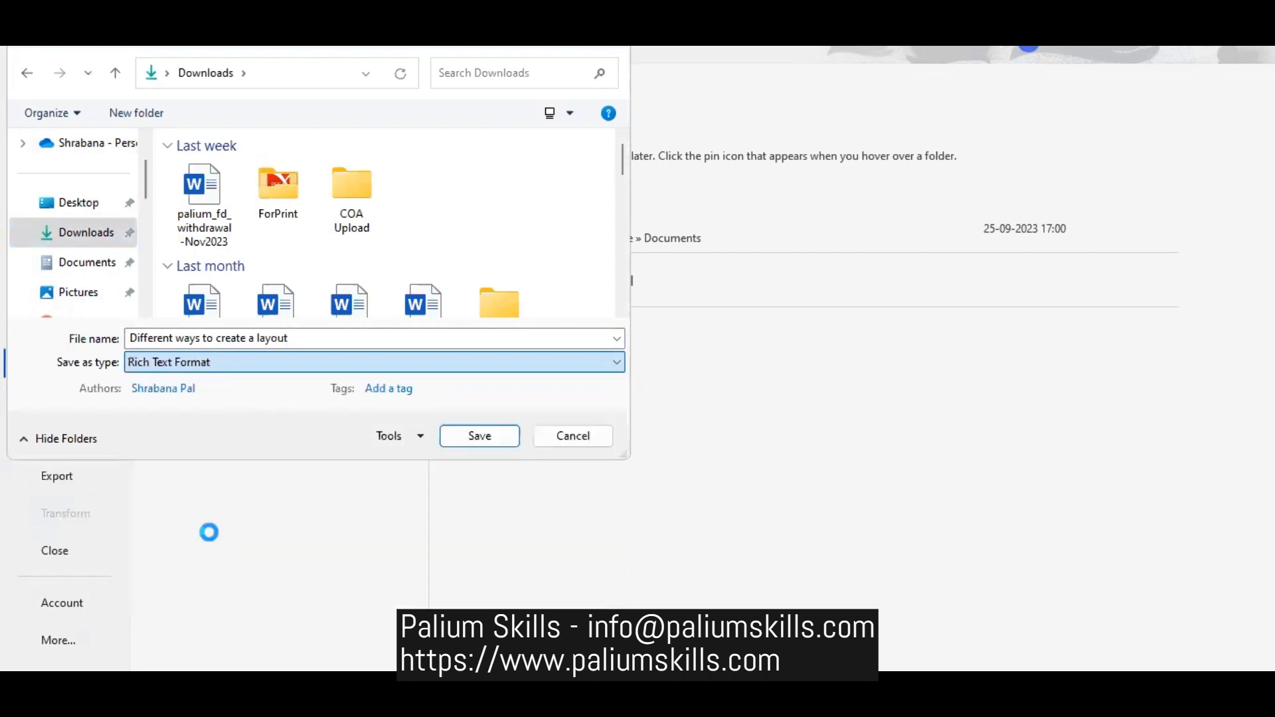
left_click(202, 339)
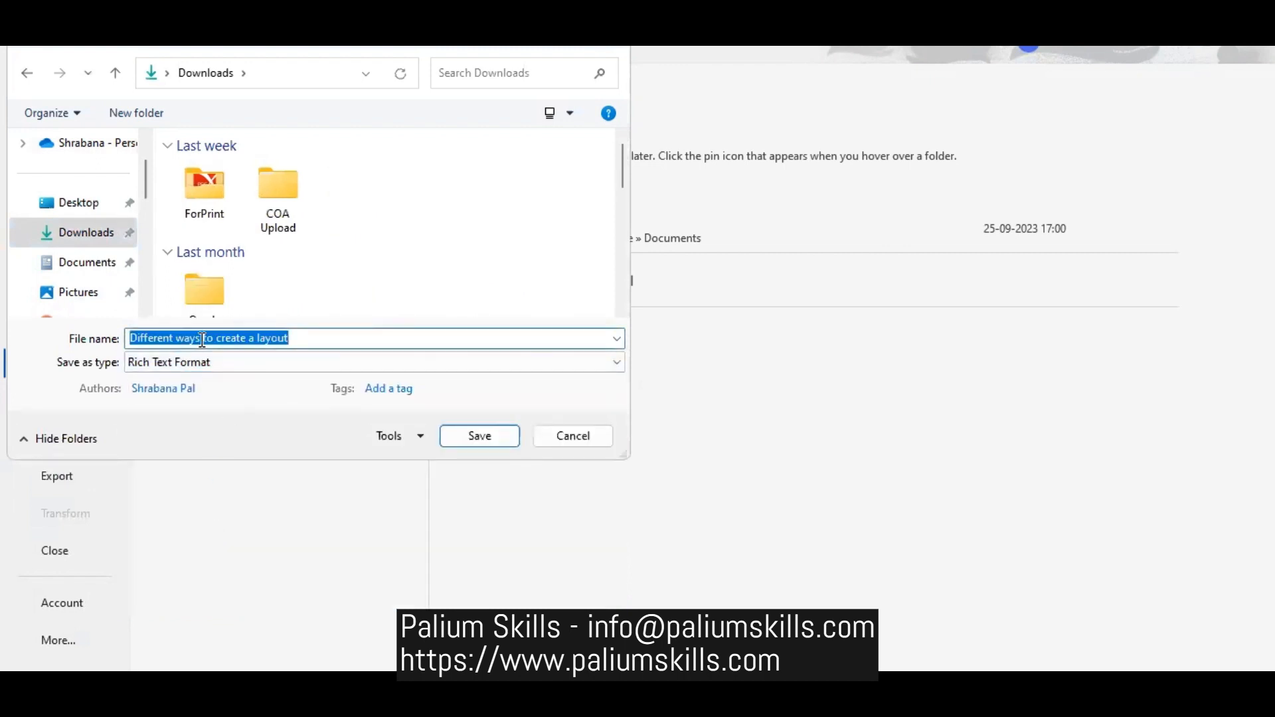
type("person-")
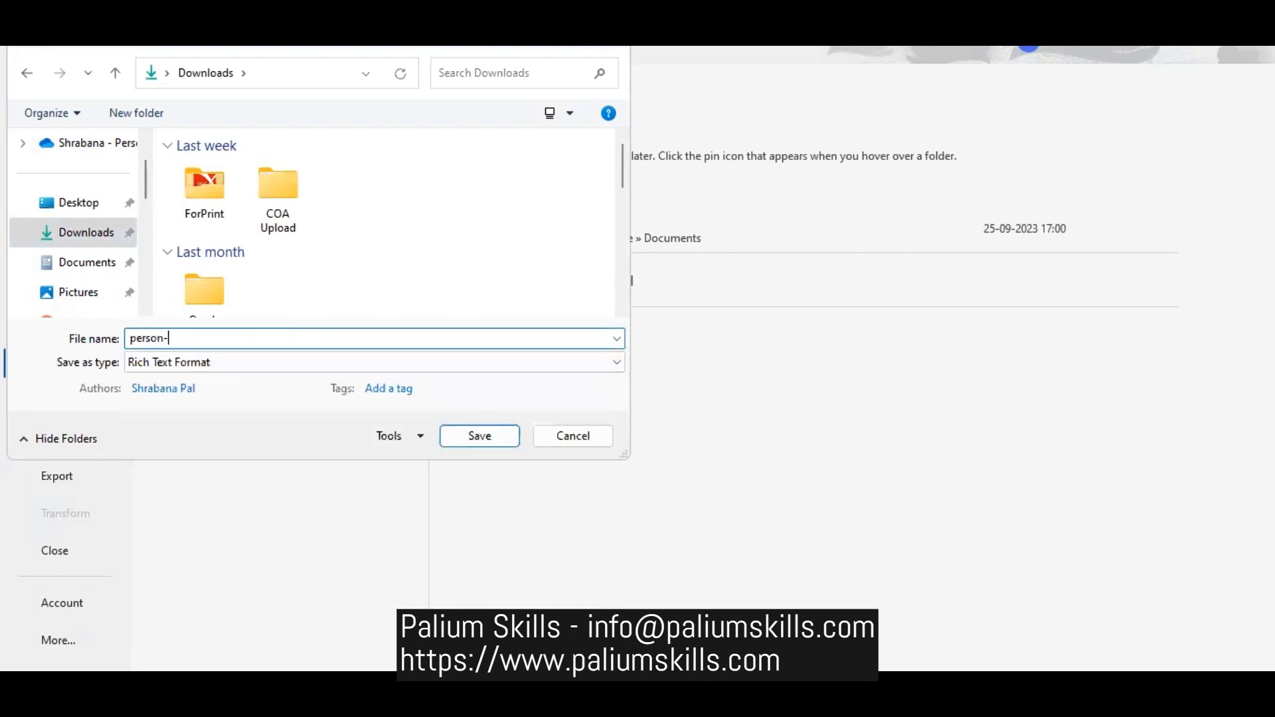
type("details")
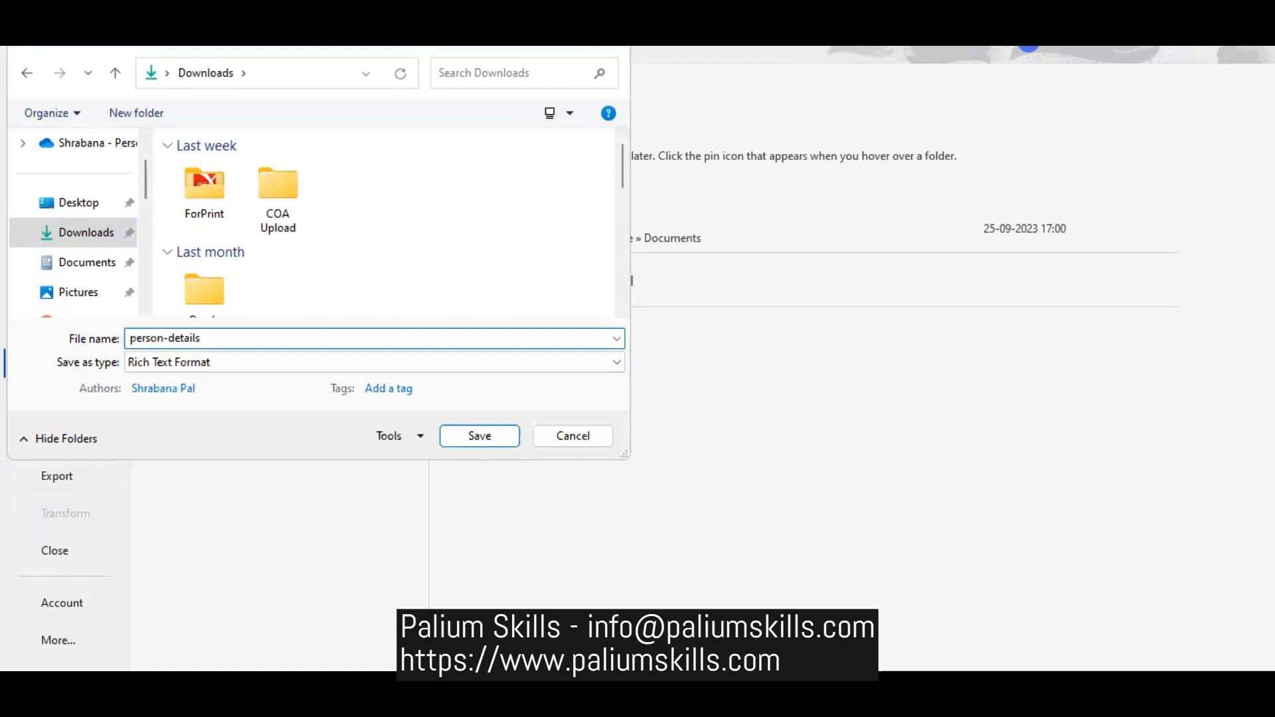
key("Return")
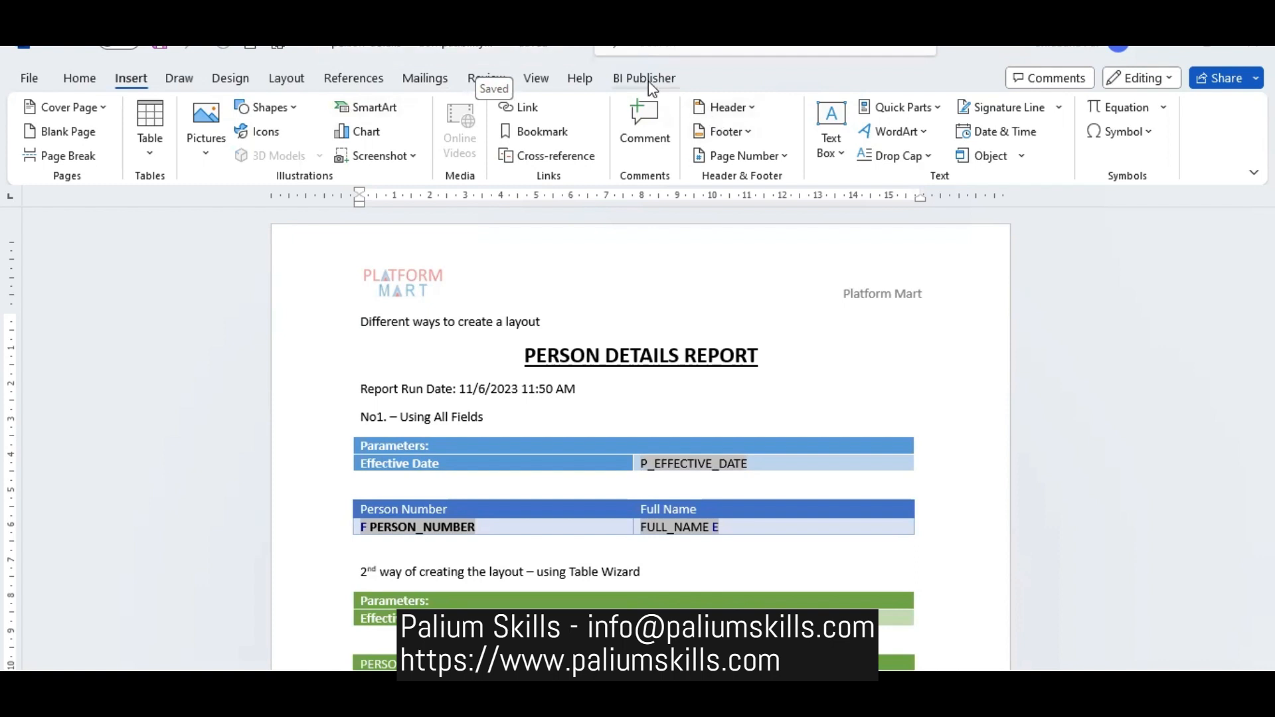
- Make the heading "No1. – Using All Fields" bold
scroll(1222, 334, "down", 4)
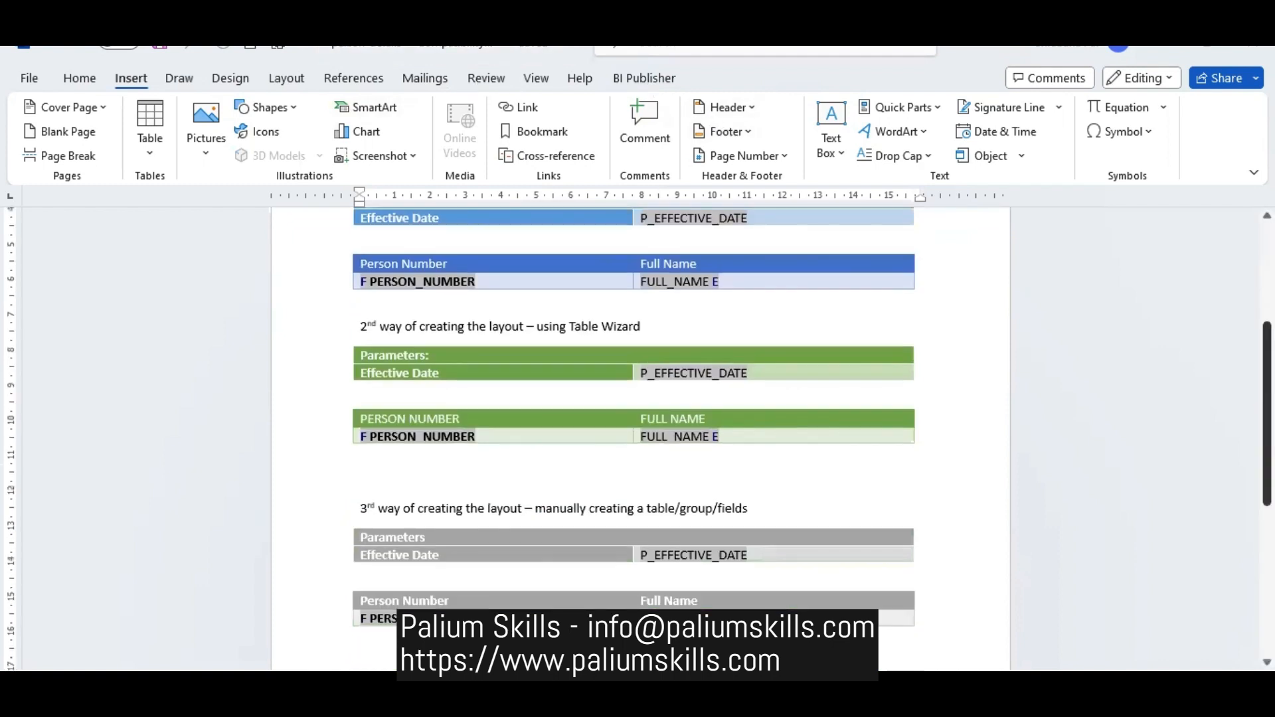
scroll(1222, 334, "up", 2)
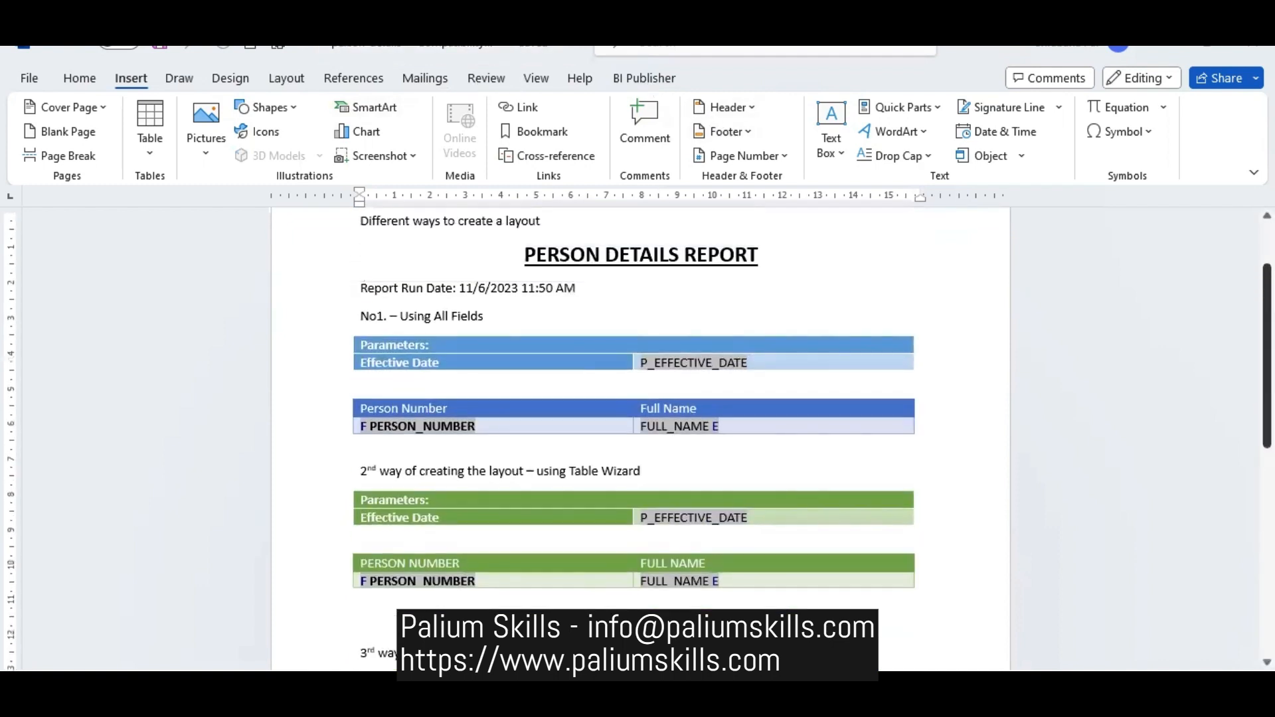
left_click(288, 318)
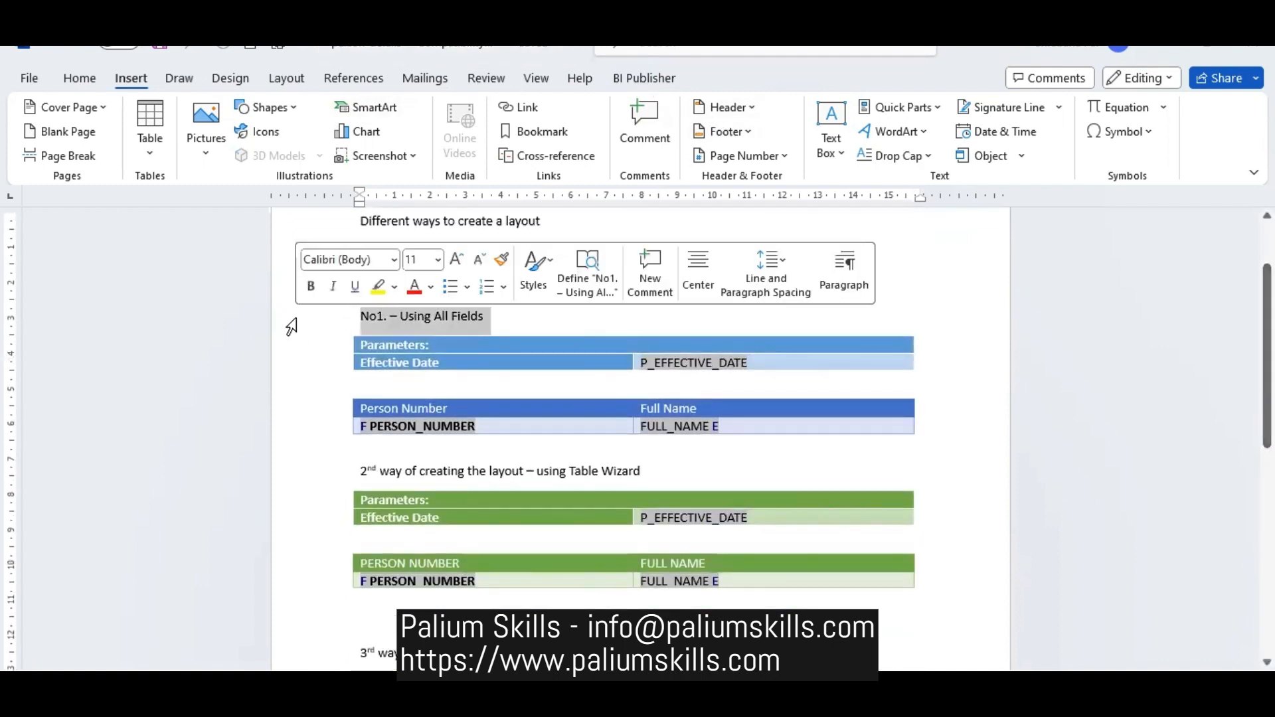
left_click(78, 78)
left_click(108, 144)
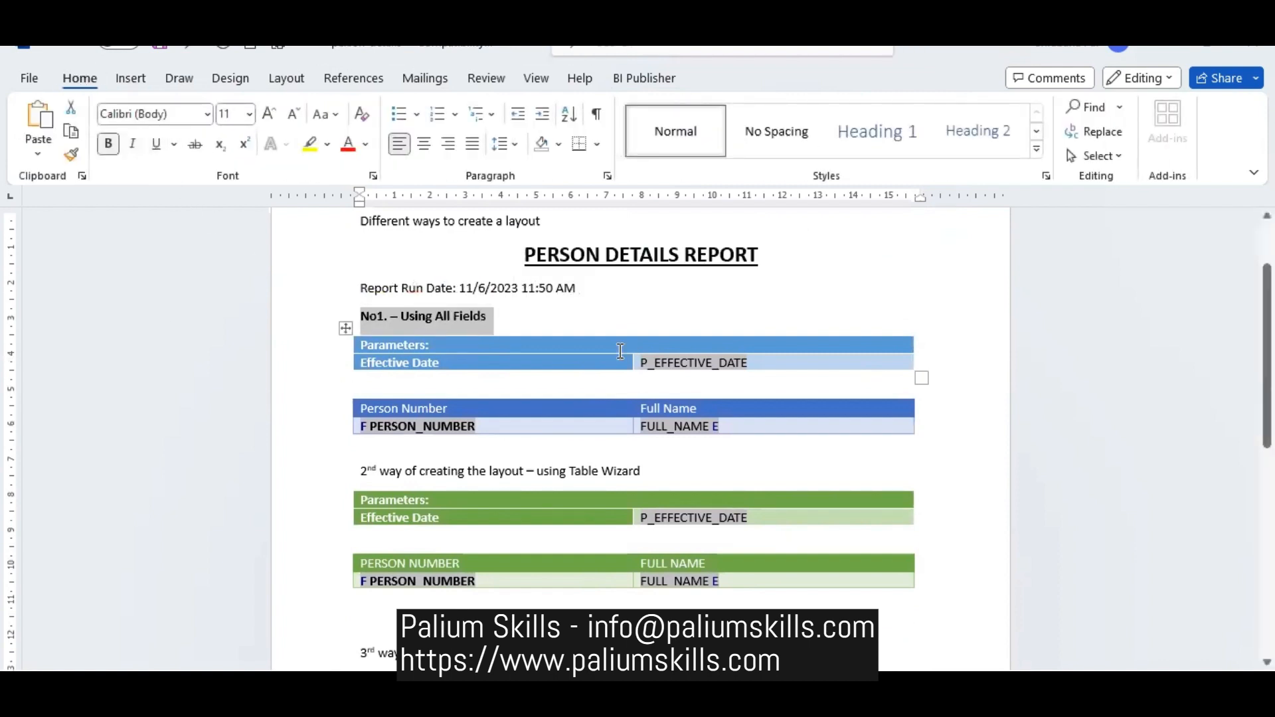
left_click(608, 318)
- Review the three table layouts against the BI Publisher insert commands, including the Table Wizard's report format choices, without inserting anything
left_click(621, 80)
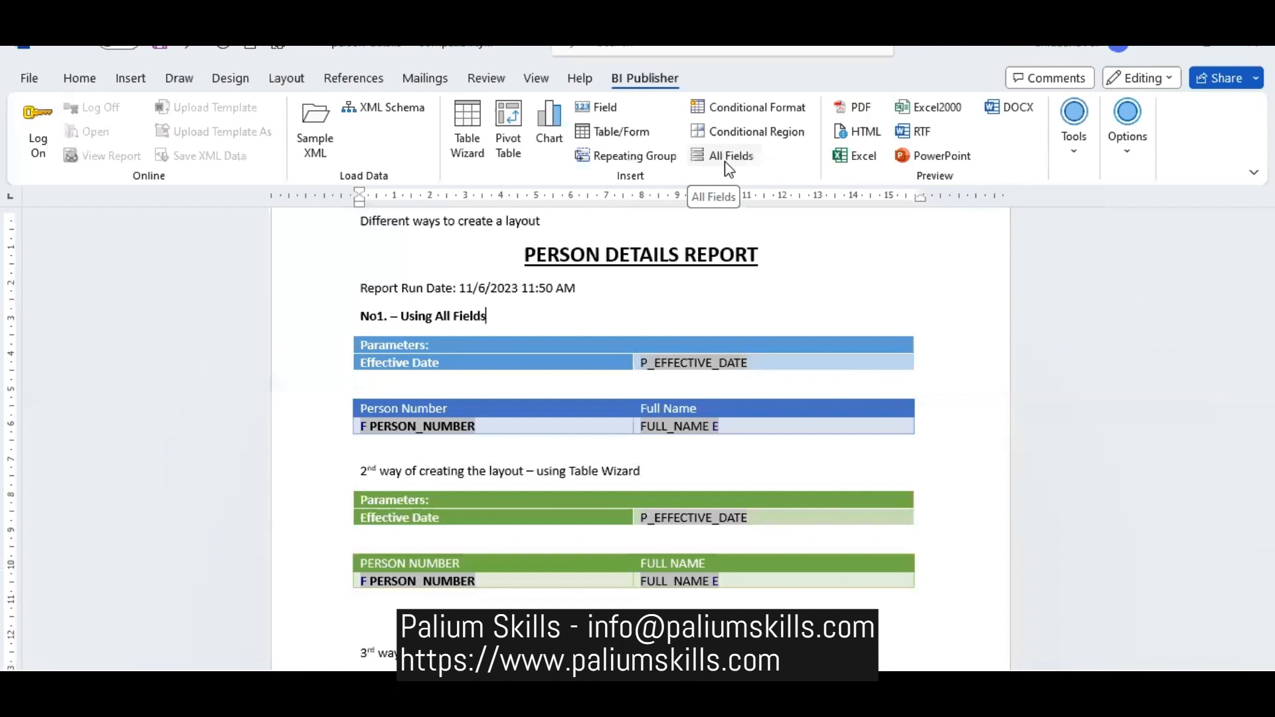
left_click(502, 345)
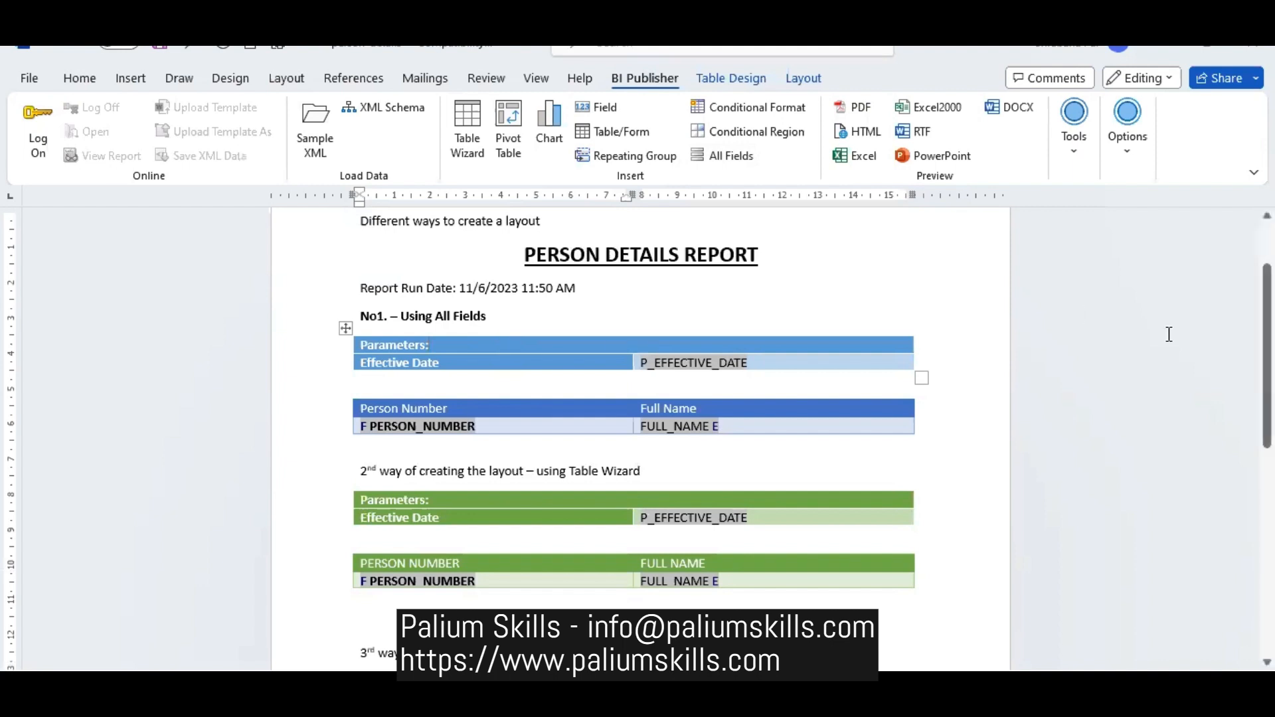
scroll(472, 350, "down", 3)
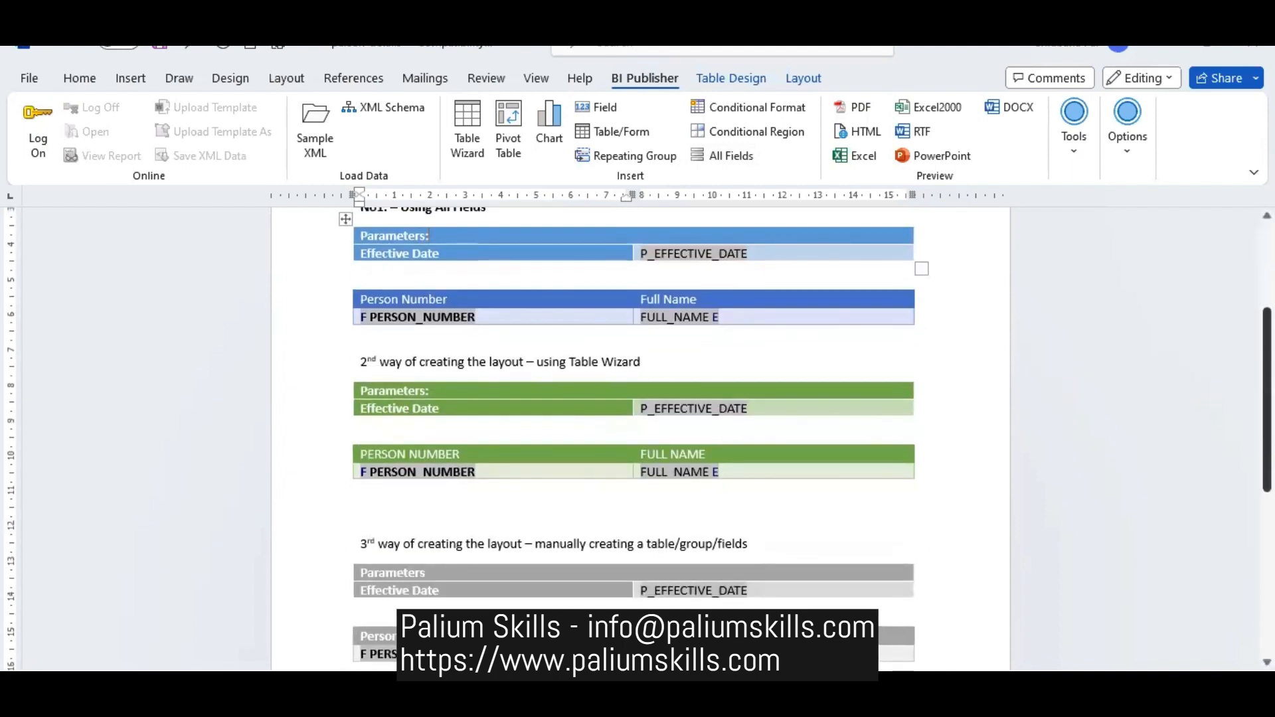
left_click(310, 364)
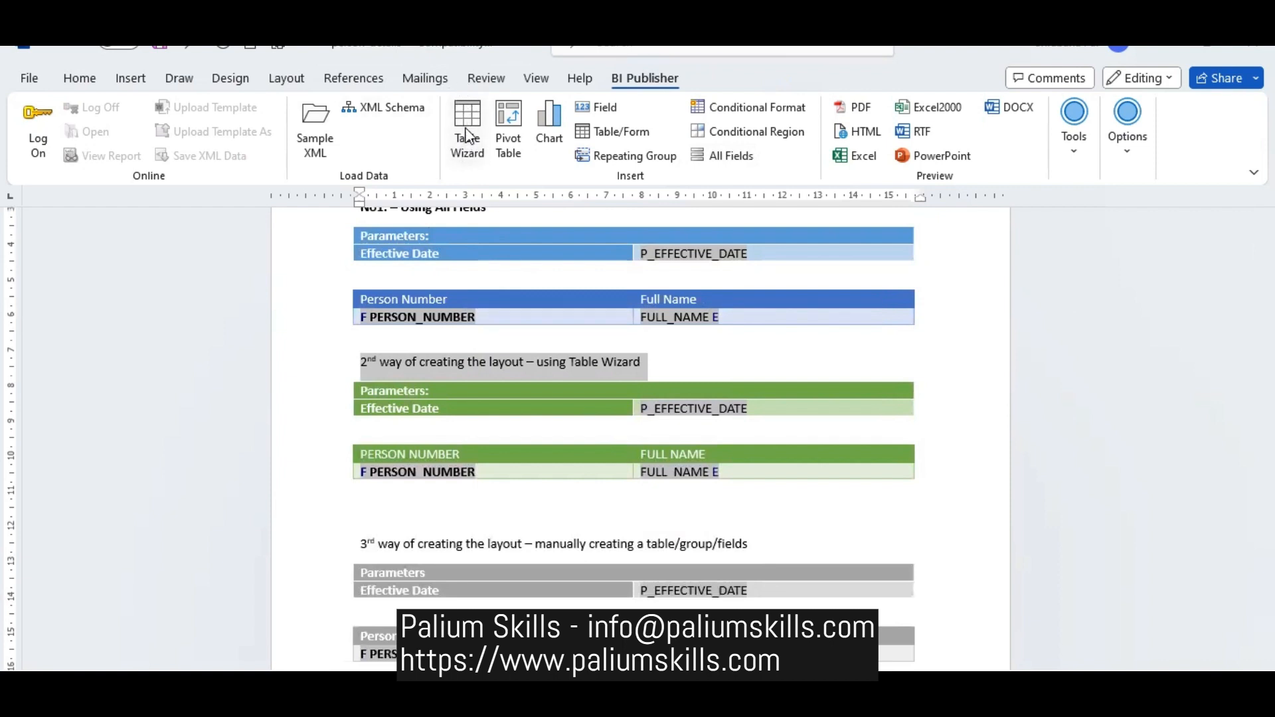
left_click(467, 153)
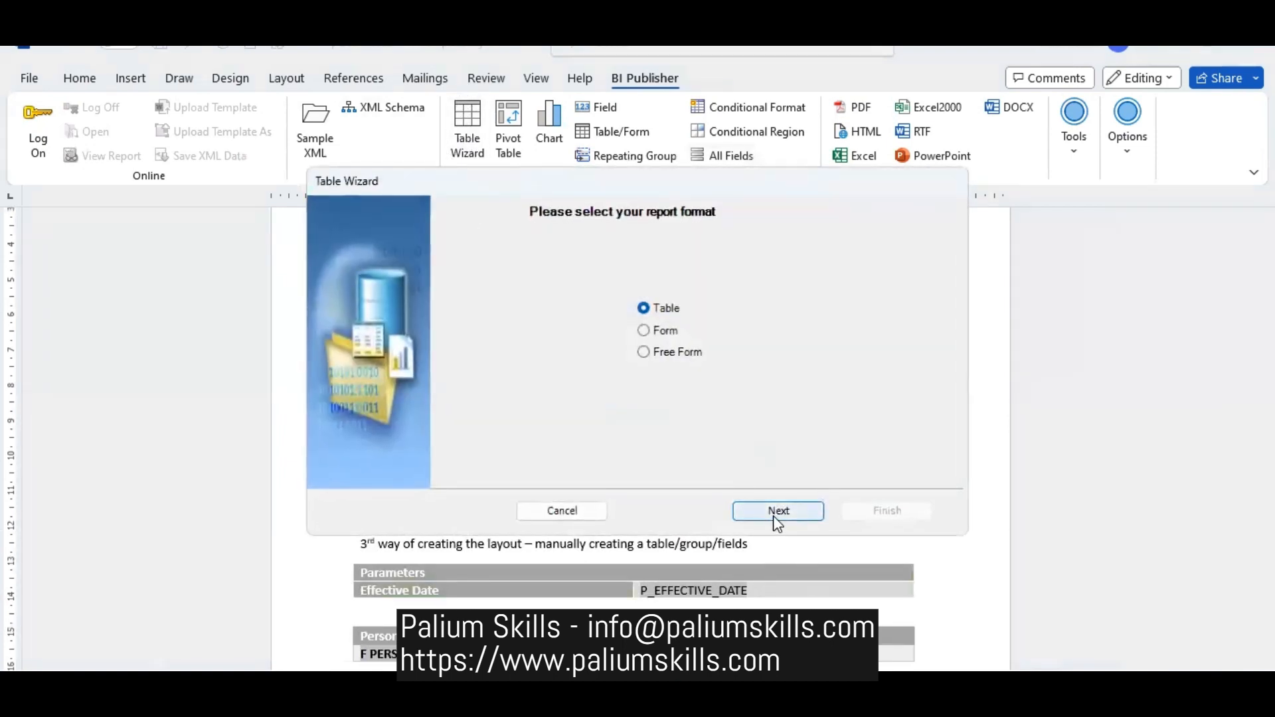
left_click(540, 512)
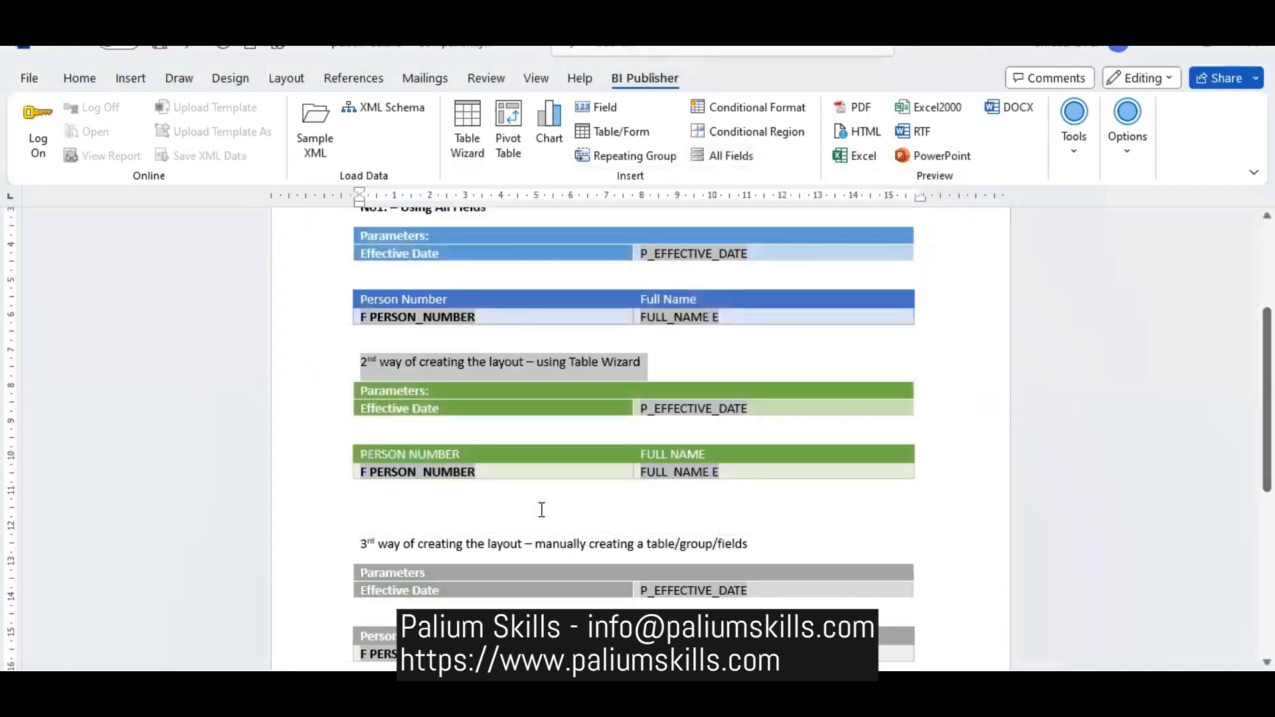
left_click(506, 441)
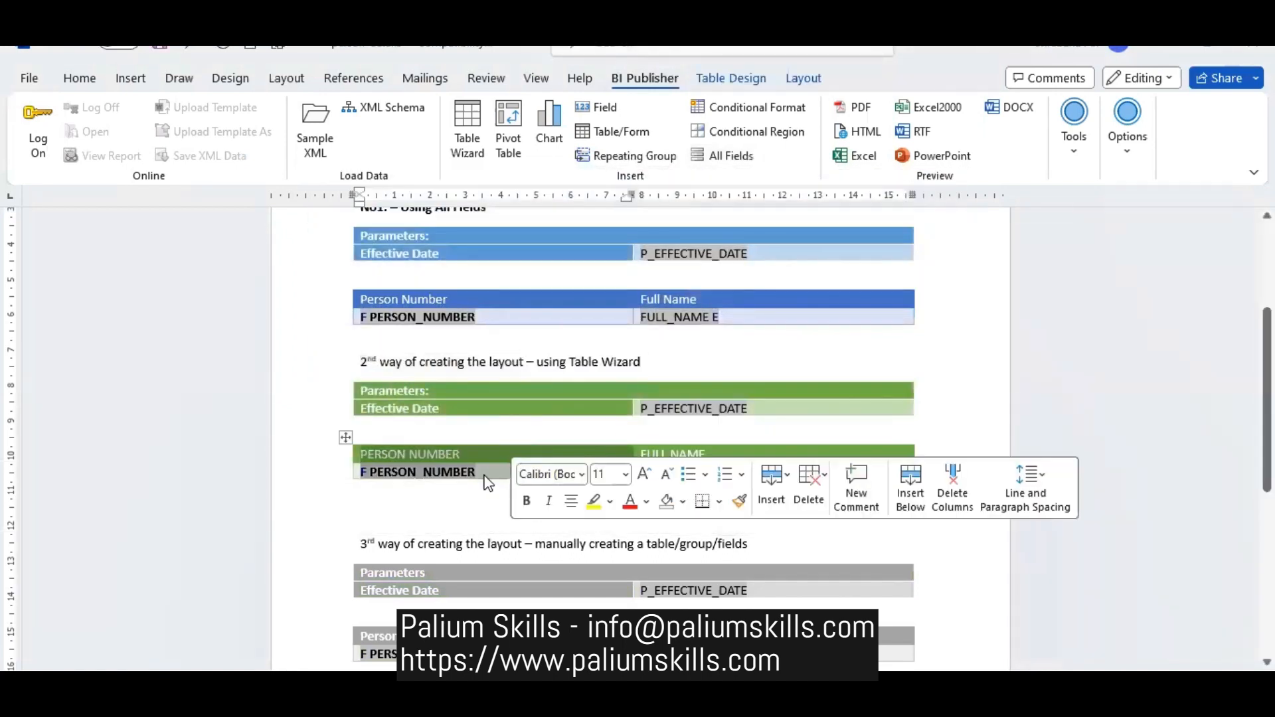
left_click(459, 542)
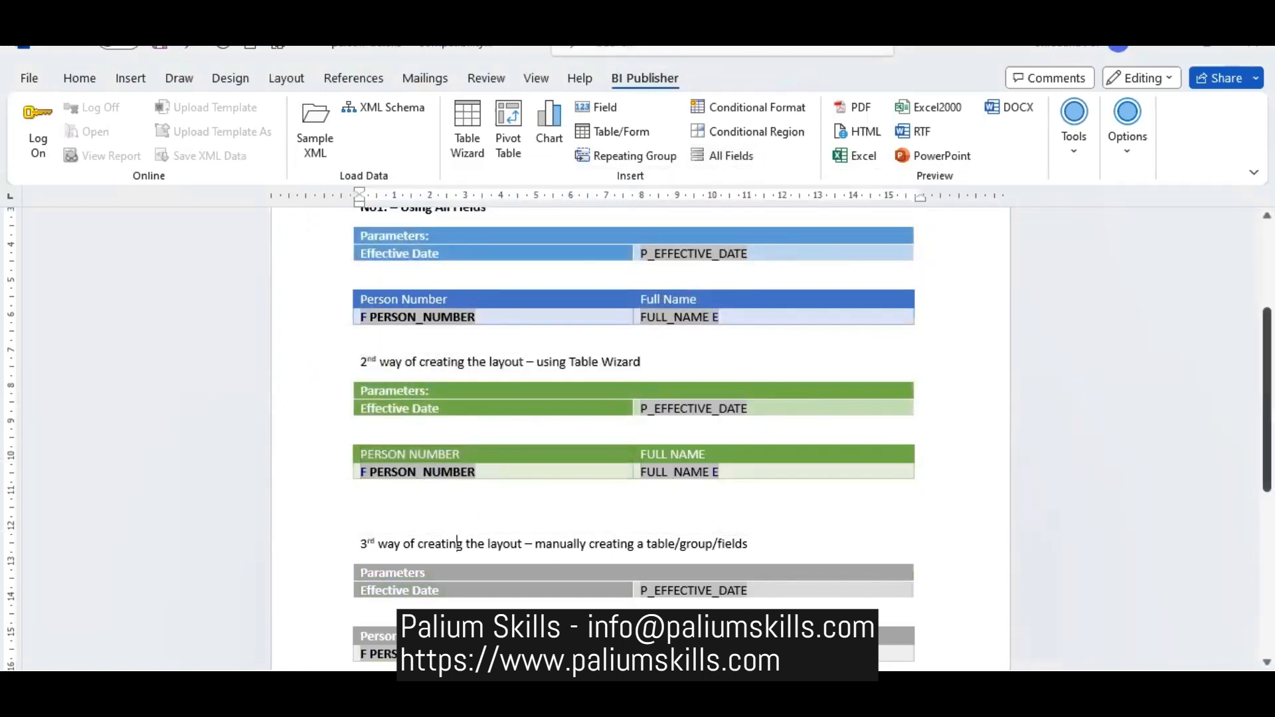
scroll(459, 543, "down", 3)
left_click(467, 429)
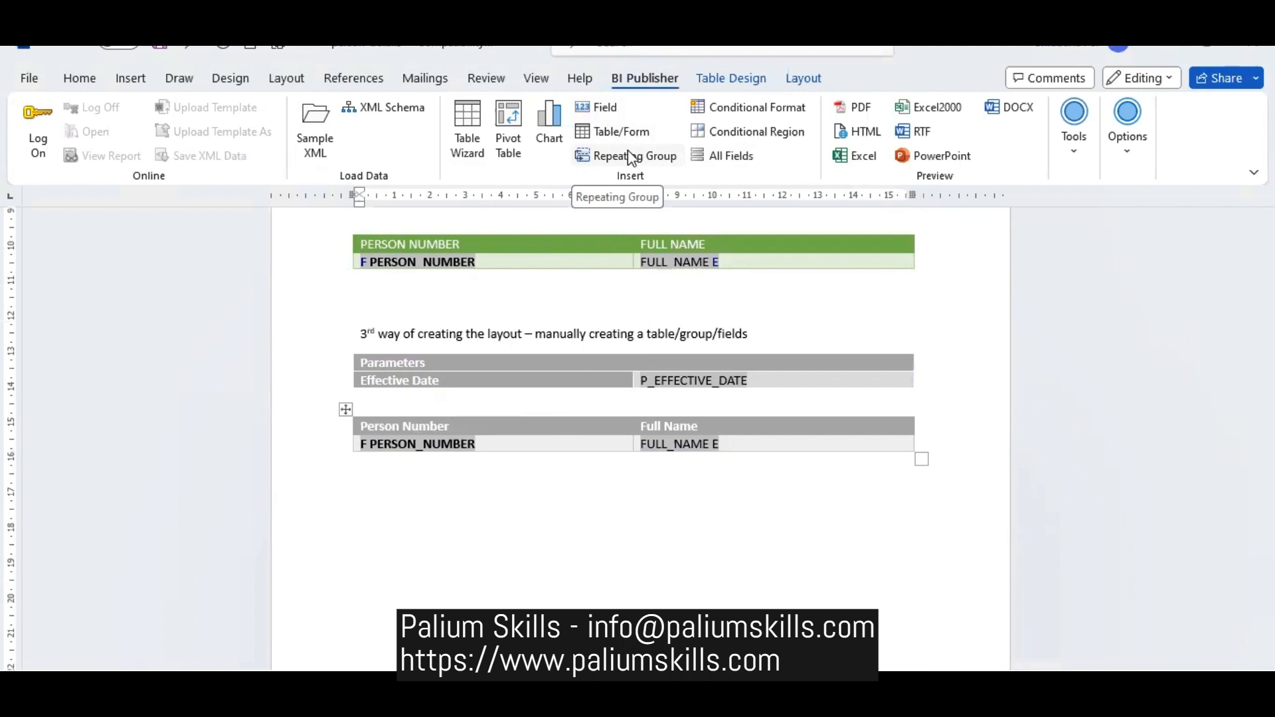
- Close the person-details document and save its changes
left_click_drag(1267, 485, 1267, 318)
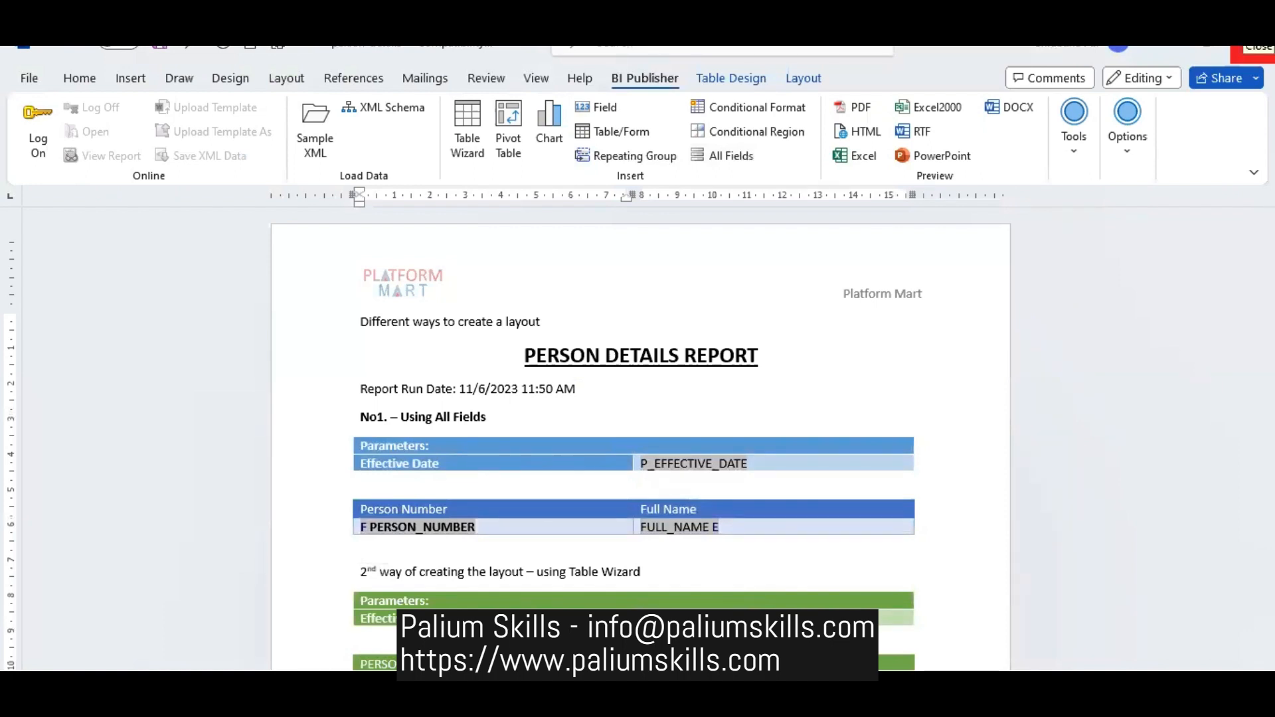
left_click(1253, 54)
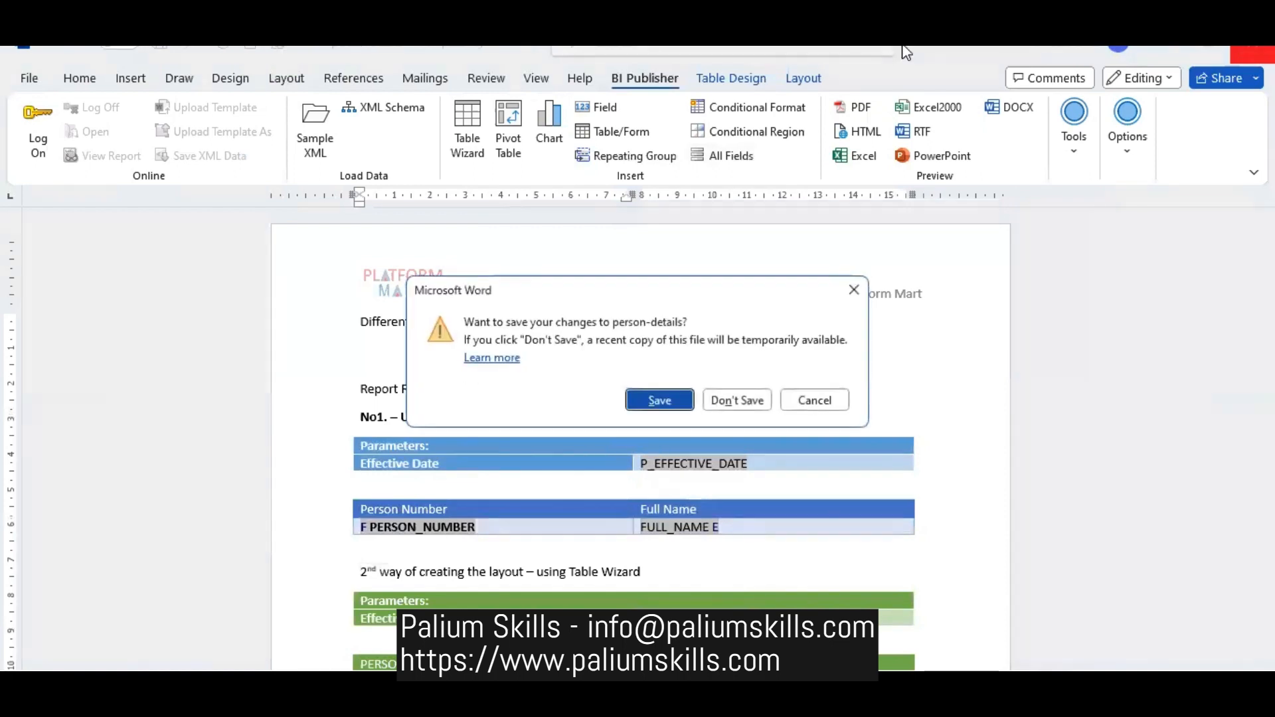
left_click(661, 401)
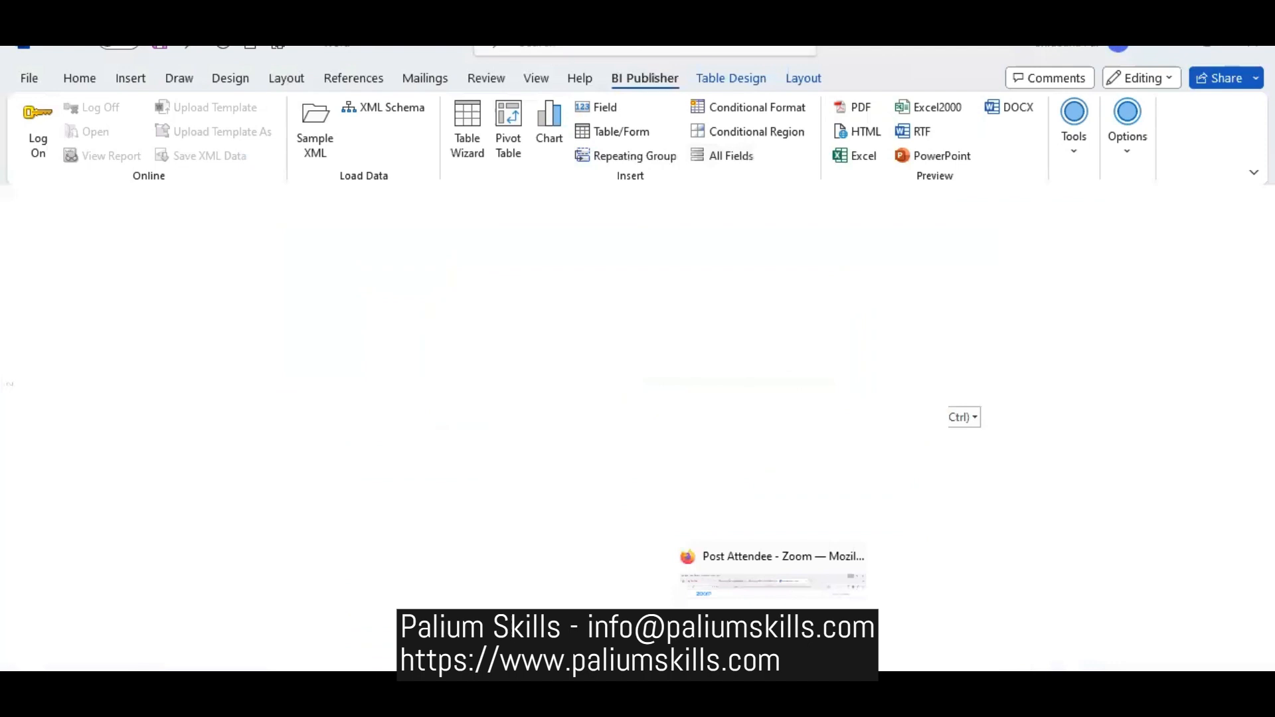
- Switch to the untitled data model in Oracle Analytics Publisher in the browser
mouse_move(405, 704)
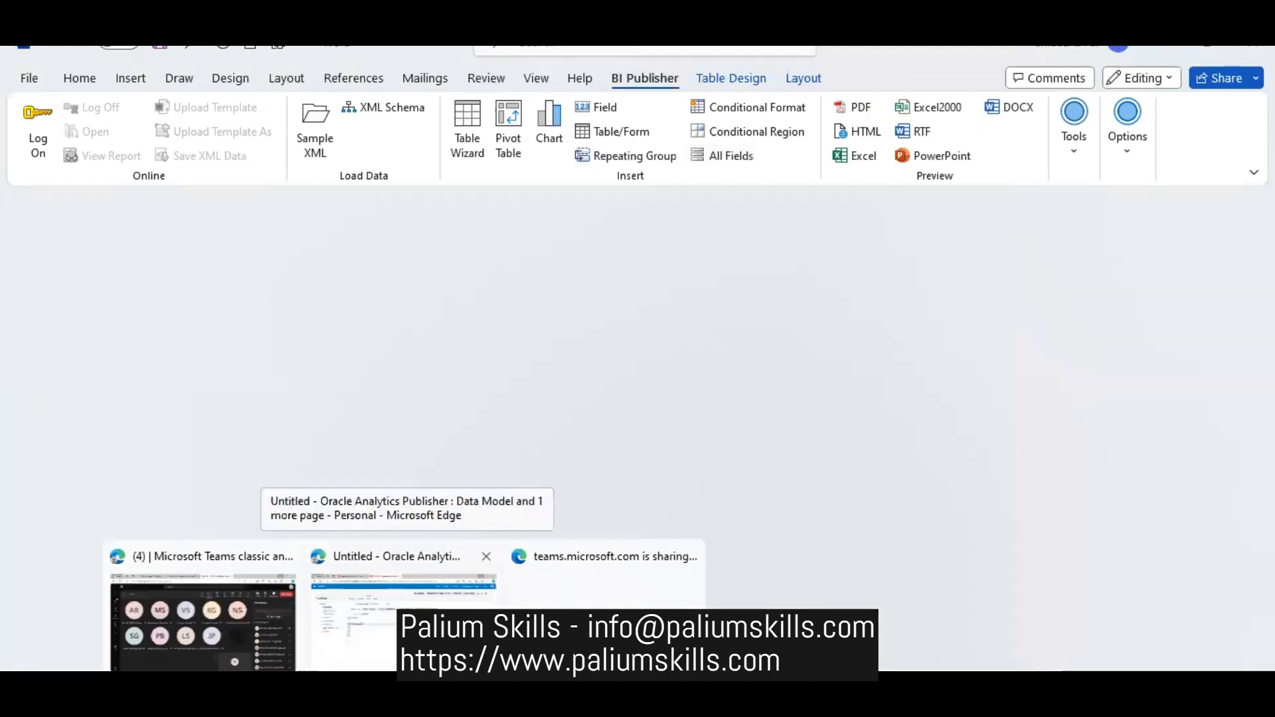
left_click(464, 637)
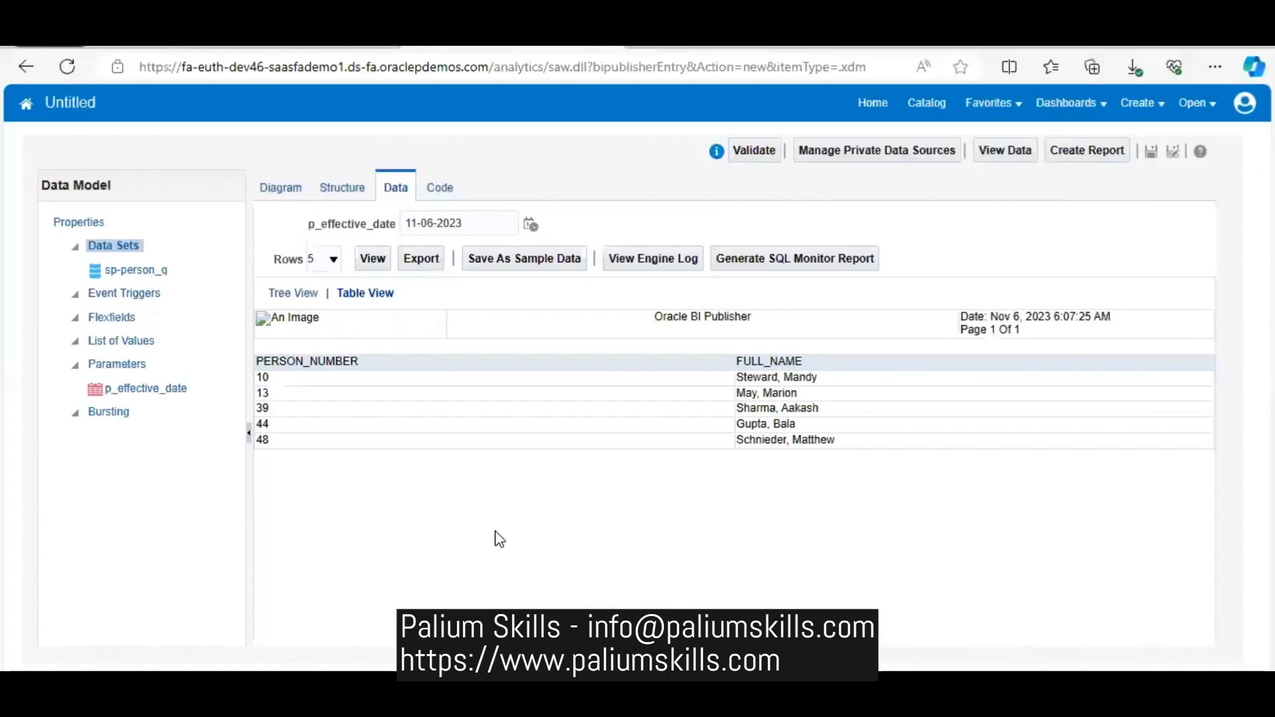
left_click(1154, 103)
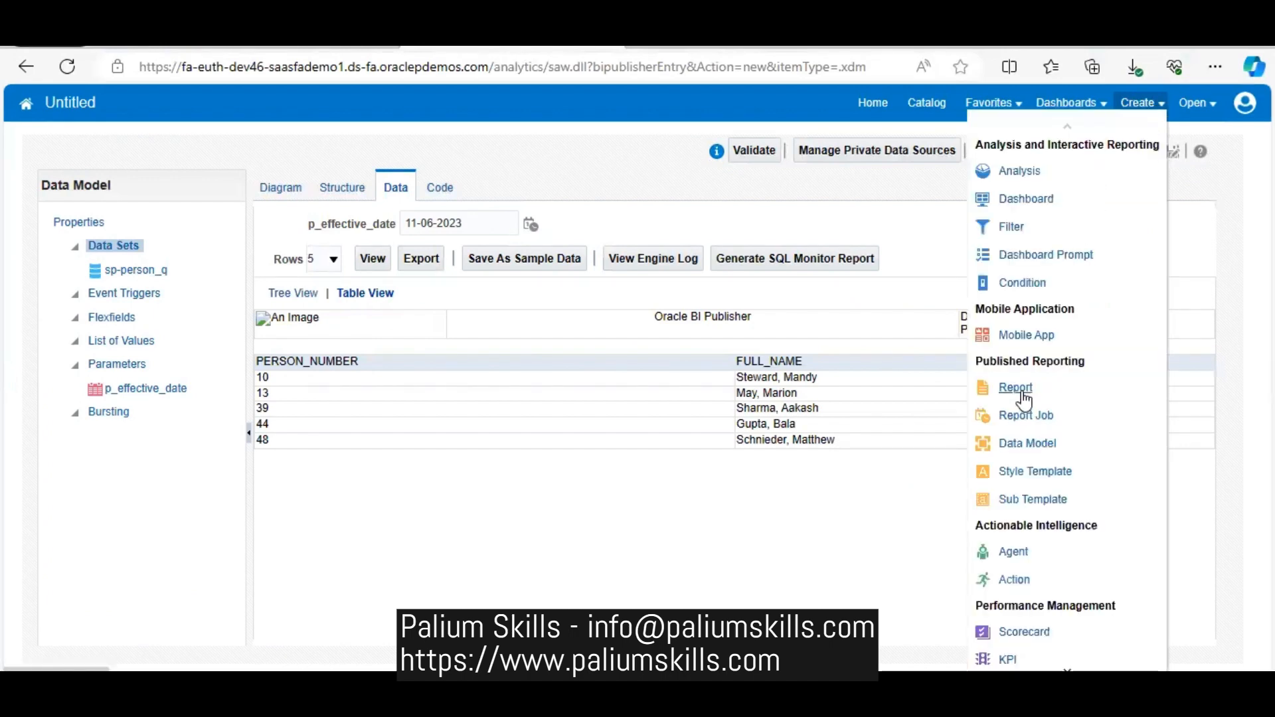
left_click(611, 158)
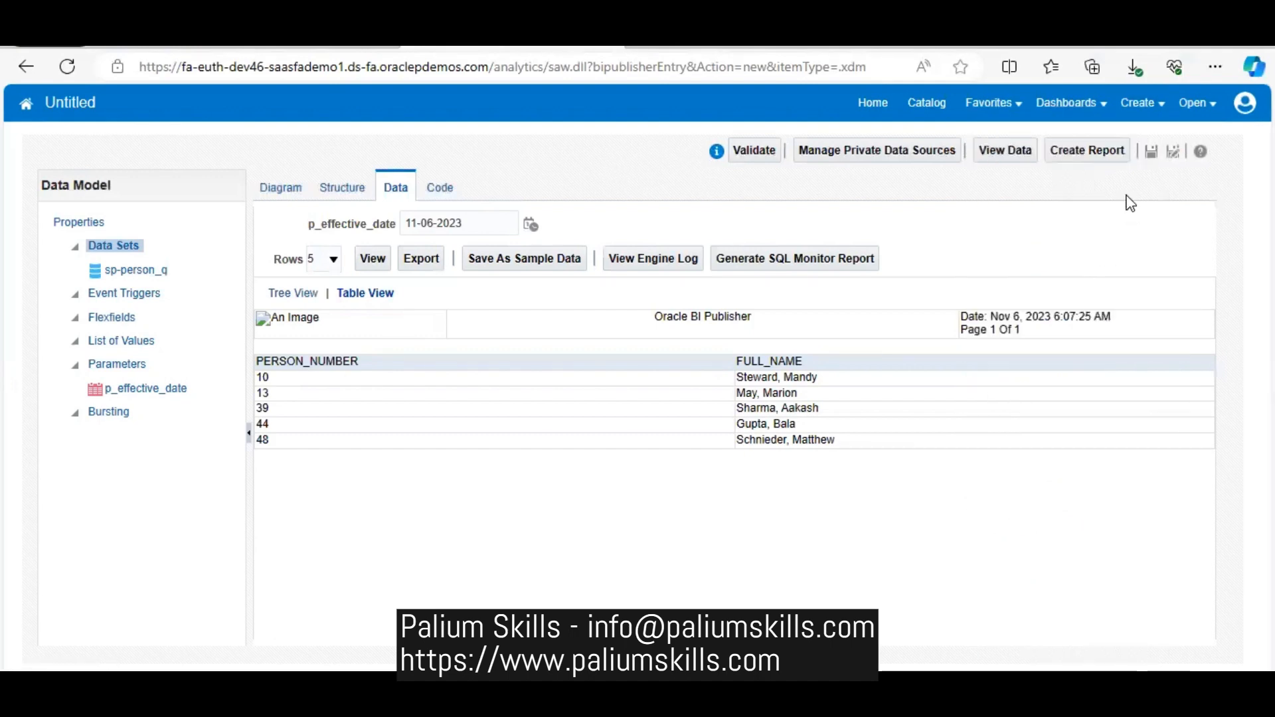
left_click(1105, 153)
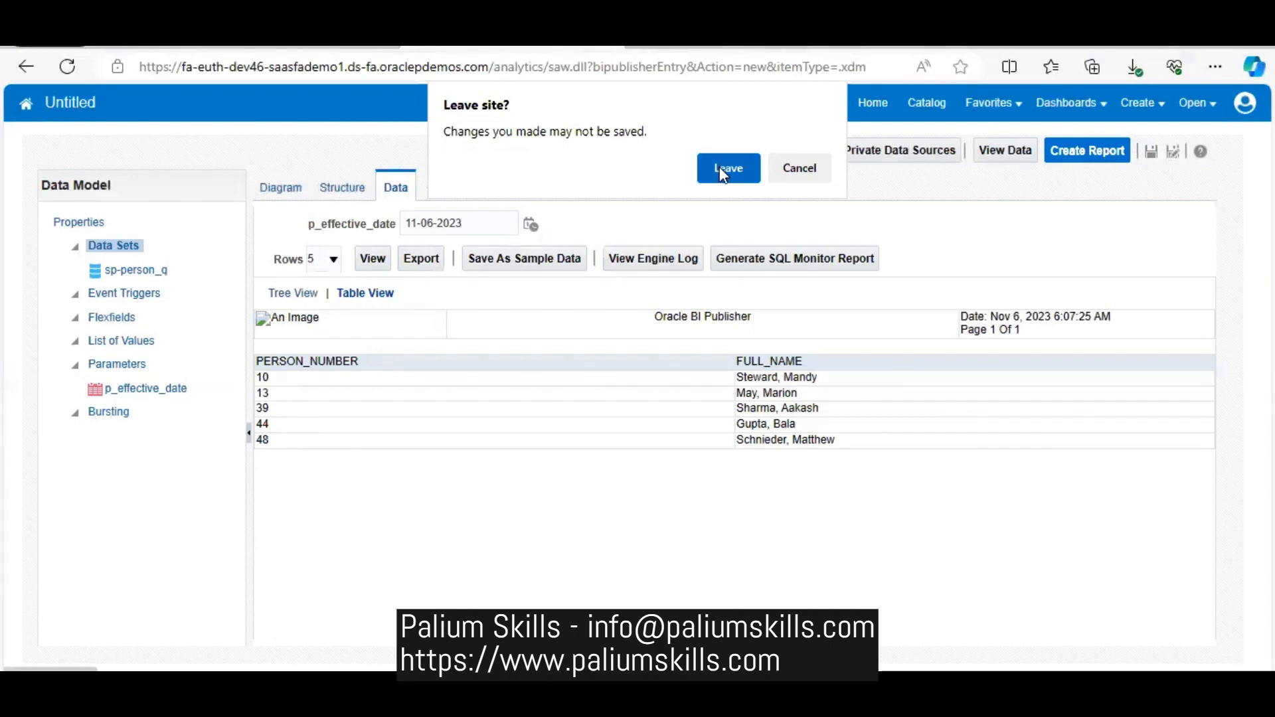
left_click(802, 168)
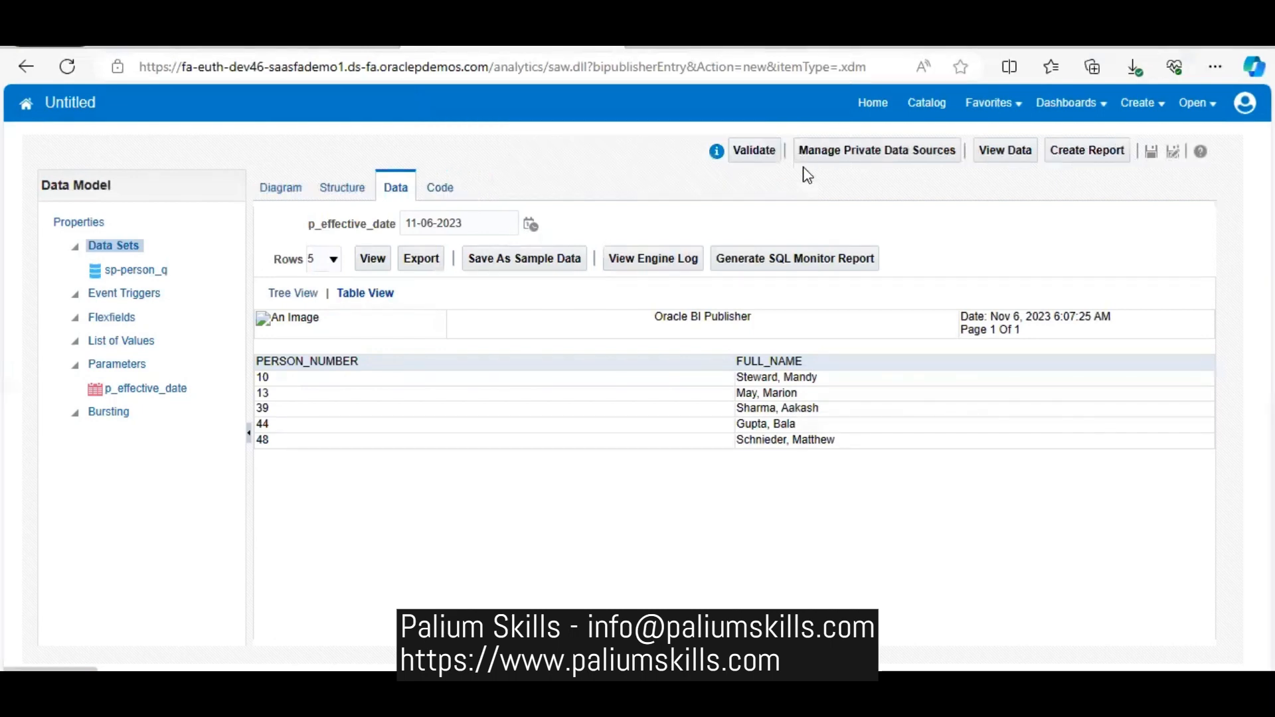
- Save the data model over the existing person-details.dm in Shared Folders/Custom/Human Capital Management
left_click(1151, 153)
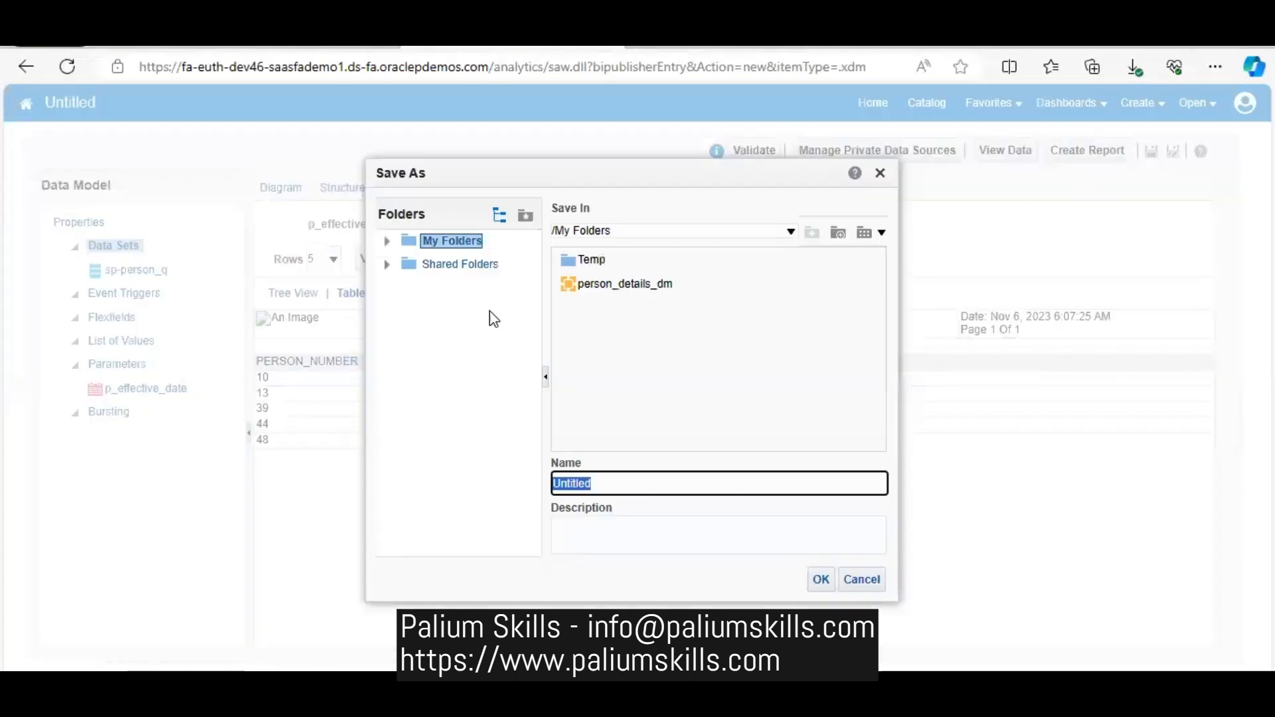
left_click(479, 267)
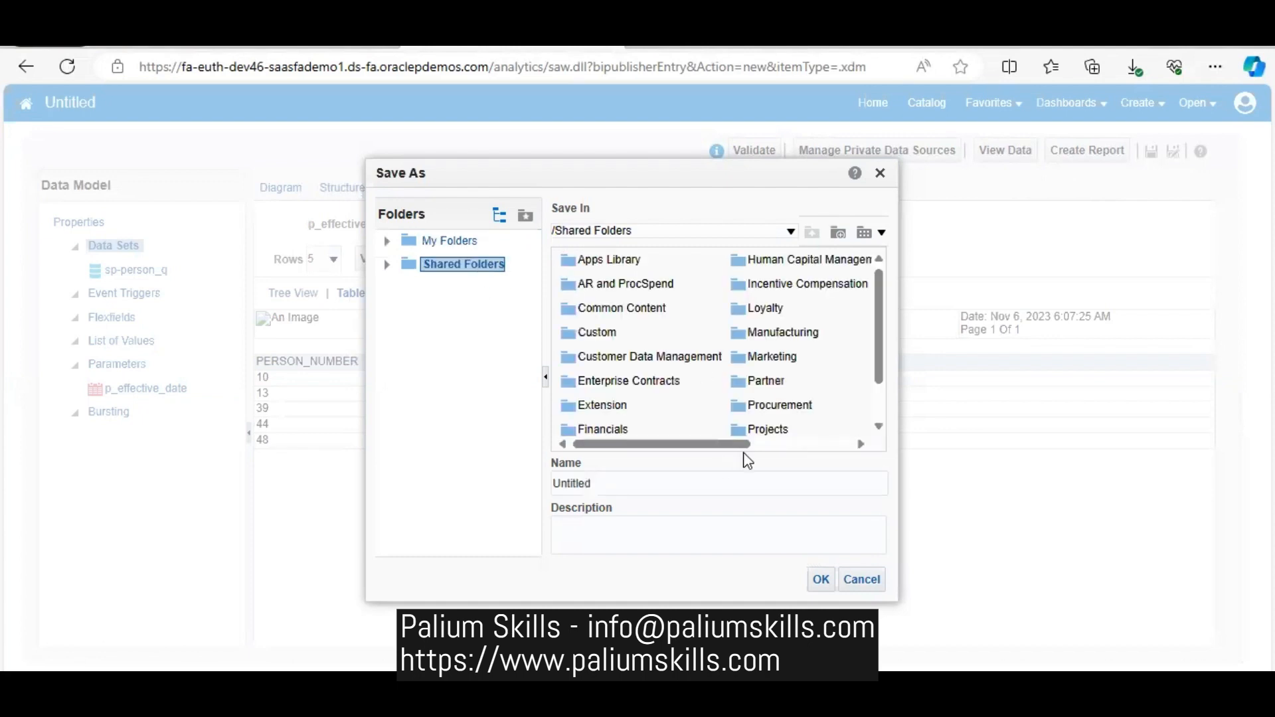
left_click(780, 444)
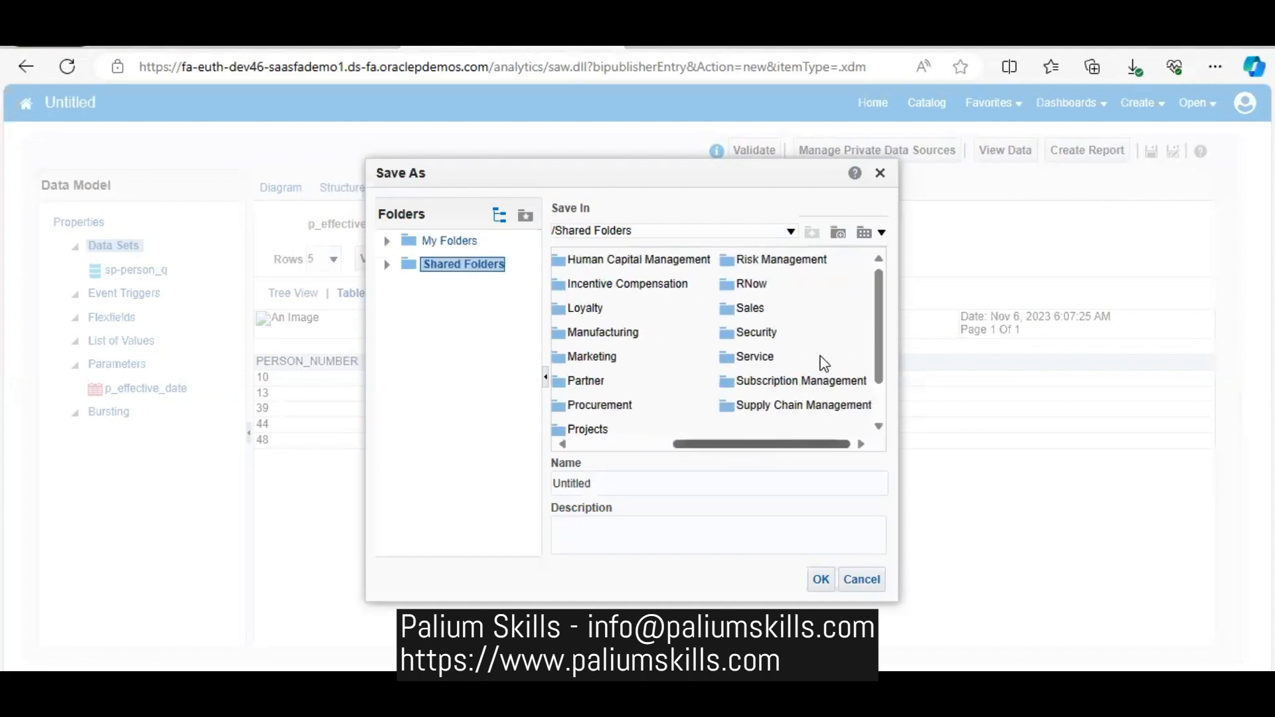
left_click(588, 445)
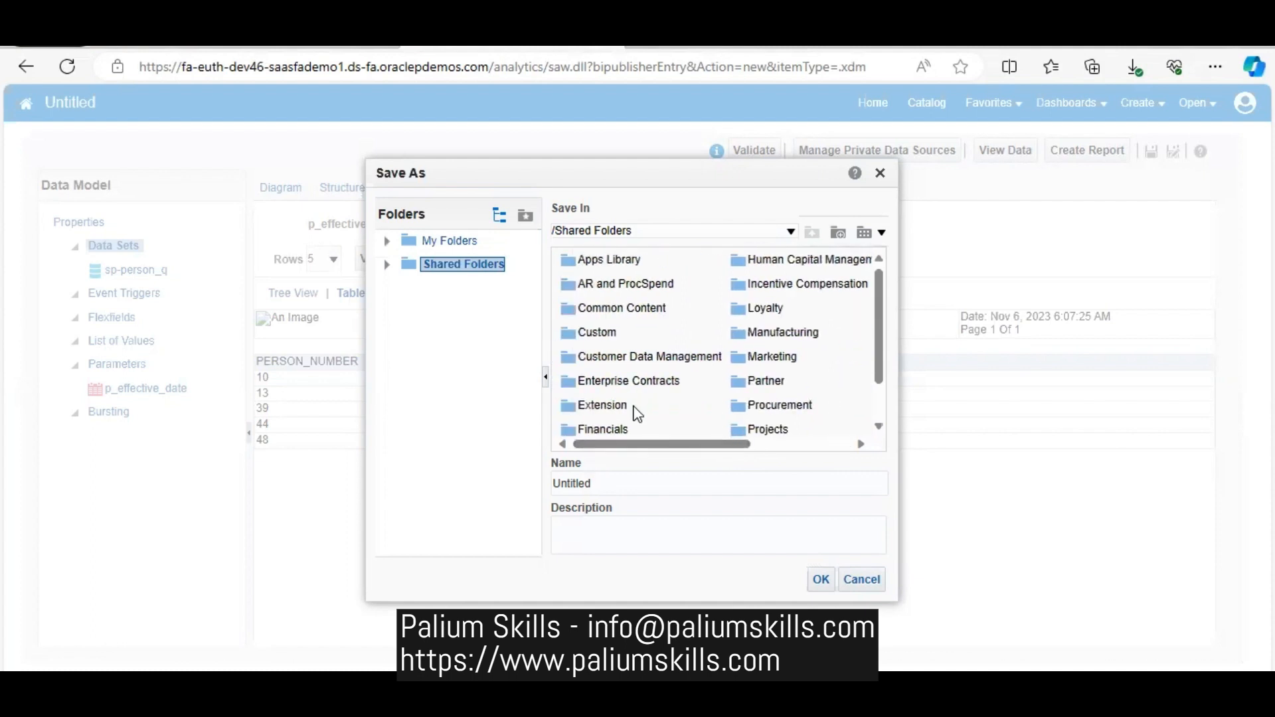
double_click(673, 340)
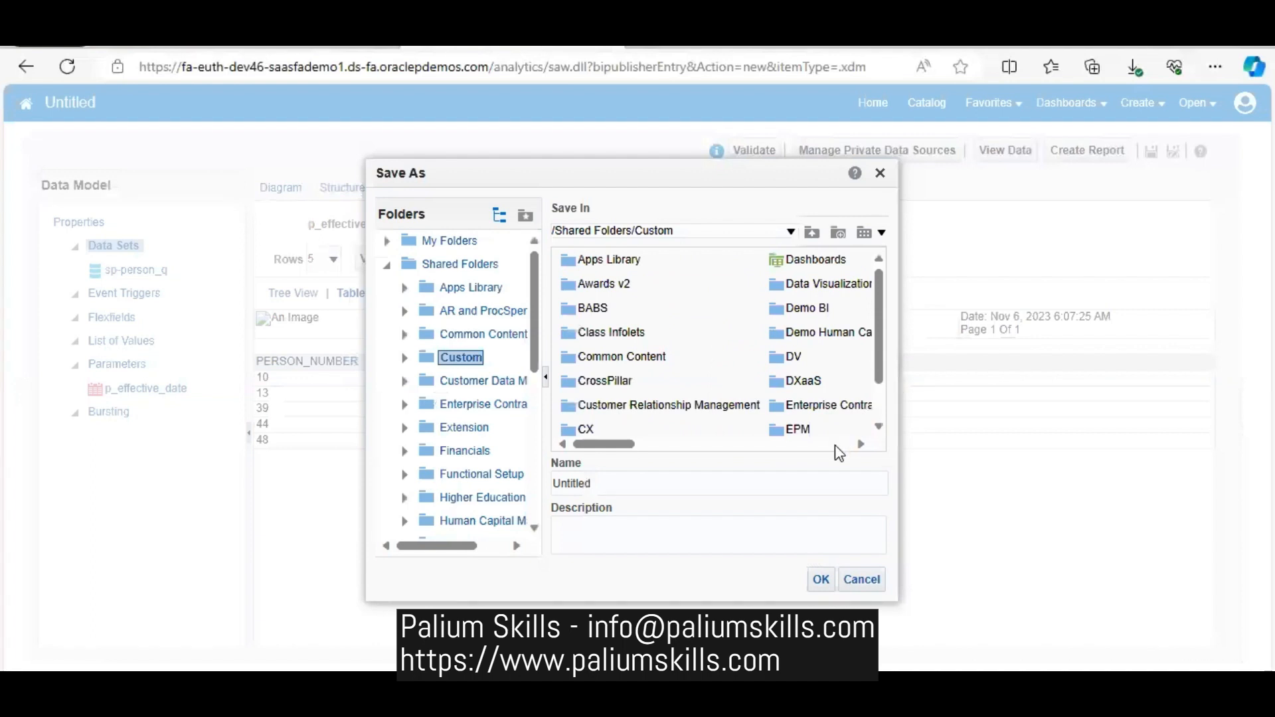
left_click(834, 445)
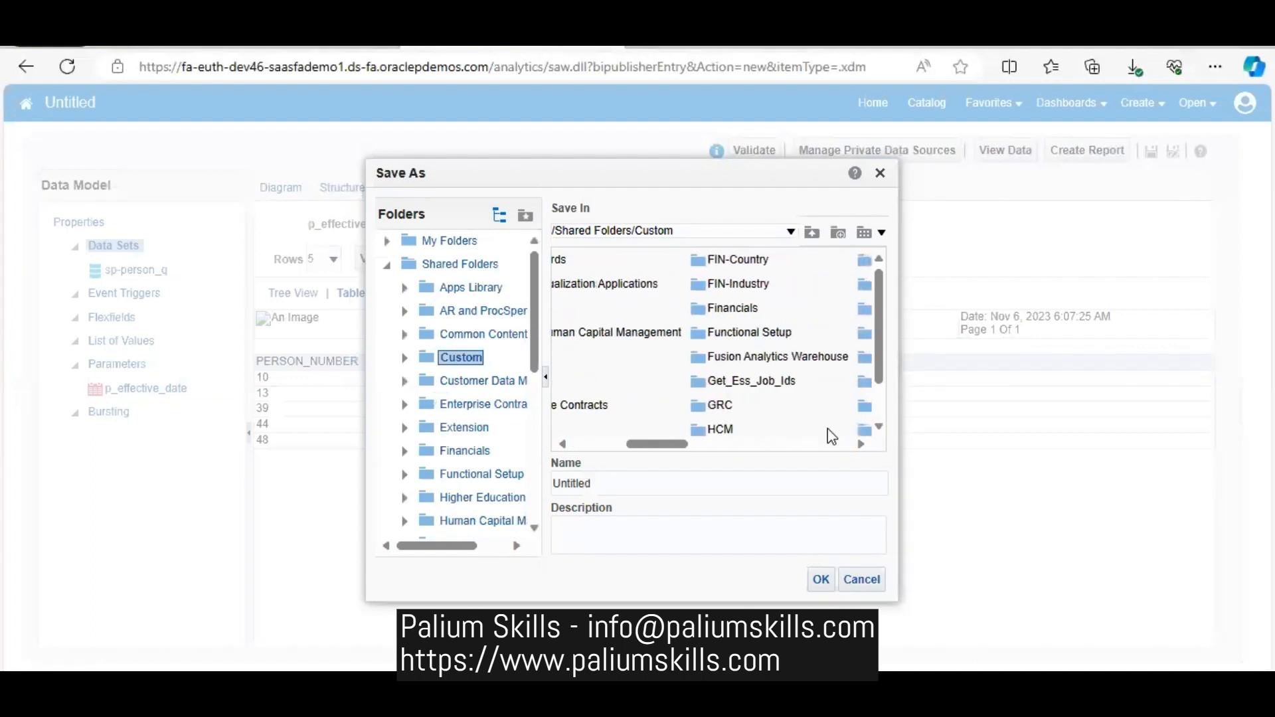
left_click(796, 445)
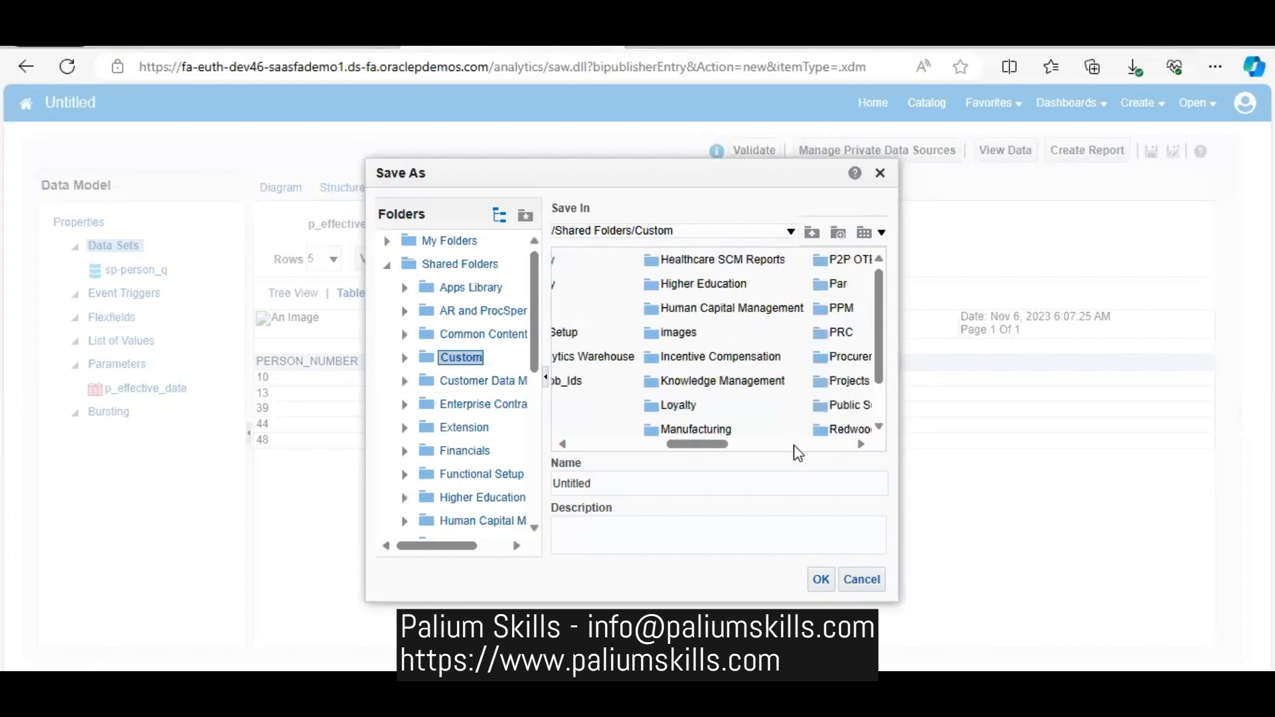
double_click(713, 309)
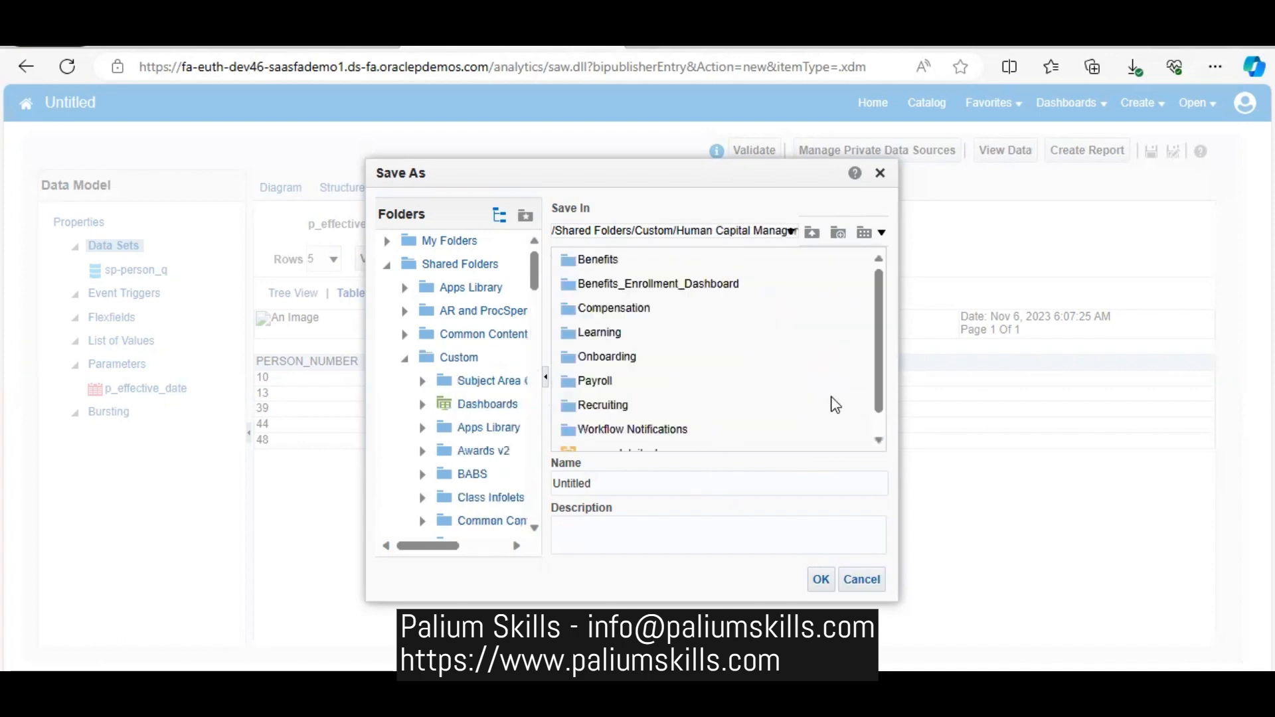
scroll(875, 378, "down", 1)
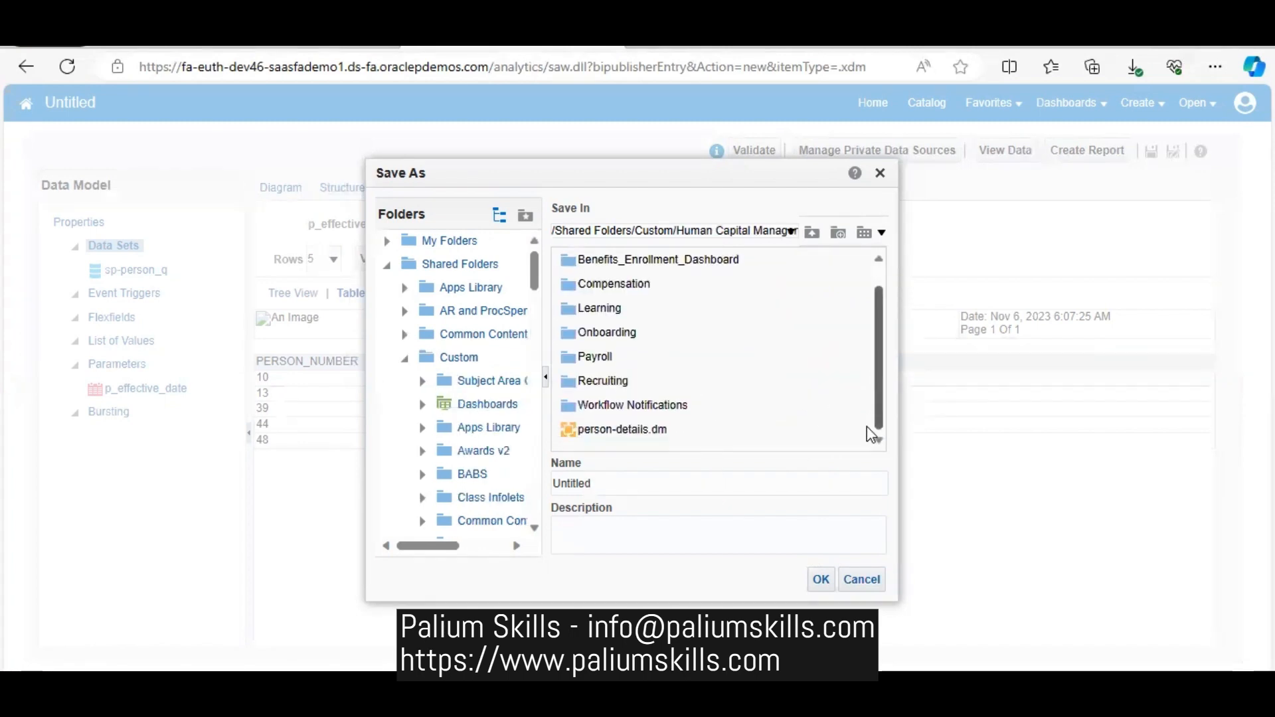
left_click(670, 437)
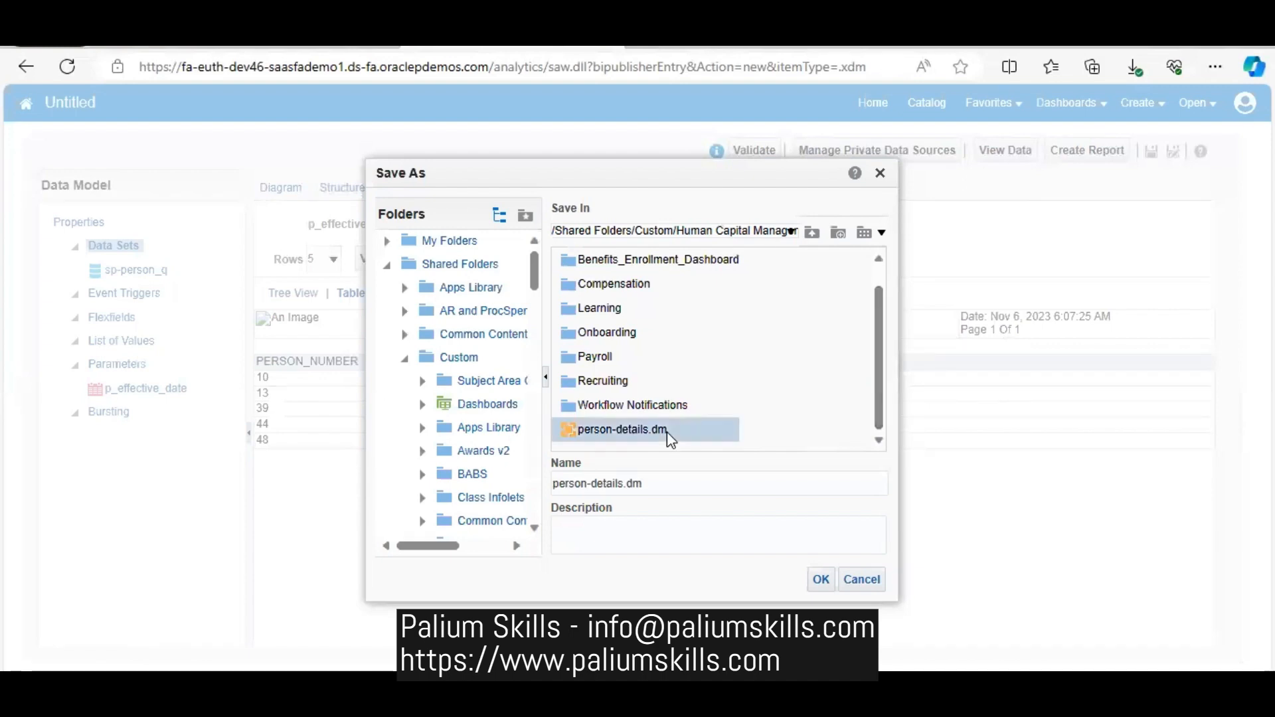
left_click(822, 579)
left_click(798, 425)
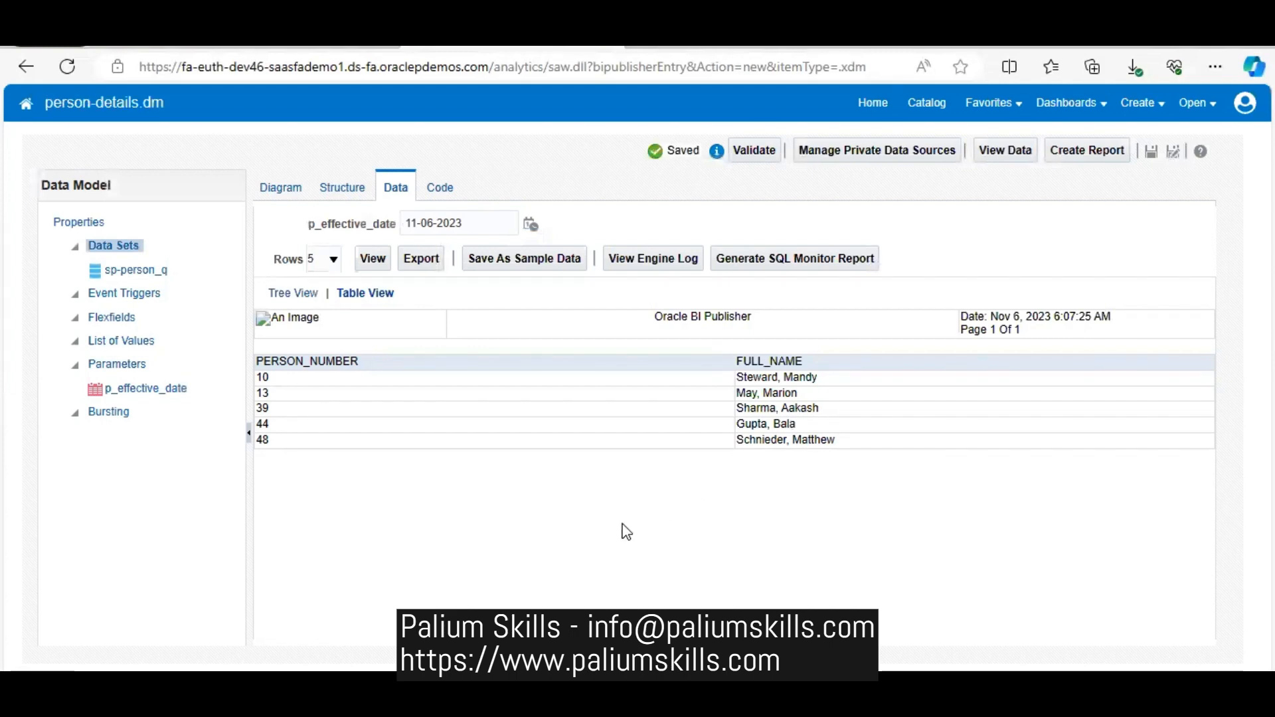
- Start a new report from the saved data model, check the data model path, and leave the guided creation for the blank report editor
left_click(1090, 150)
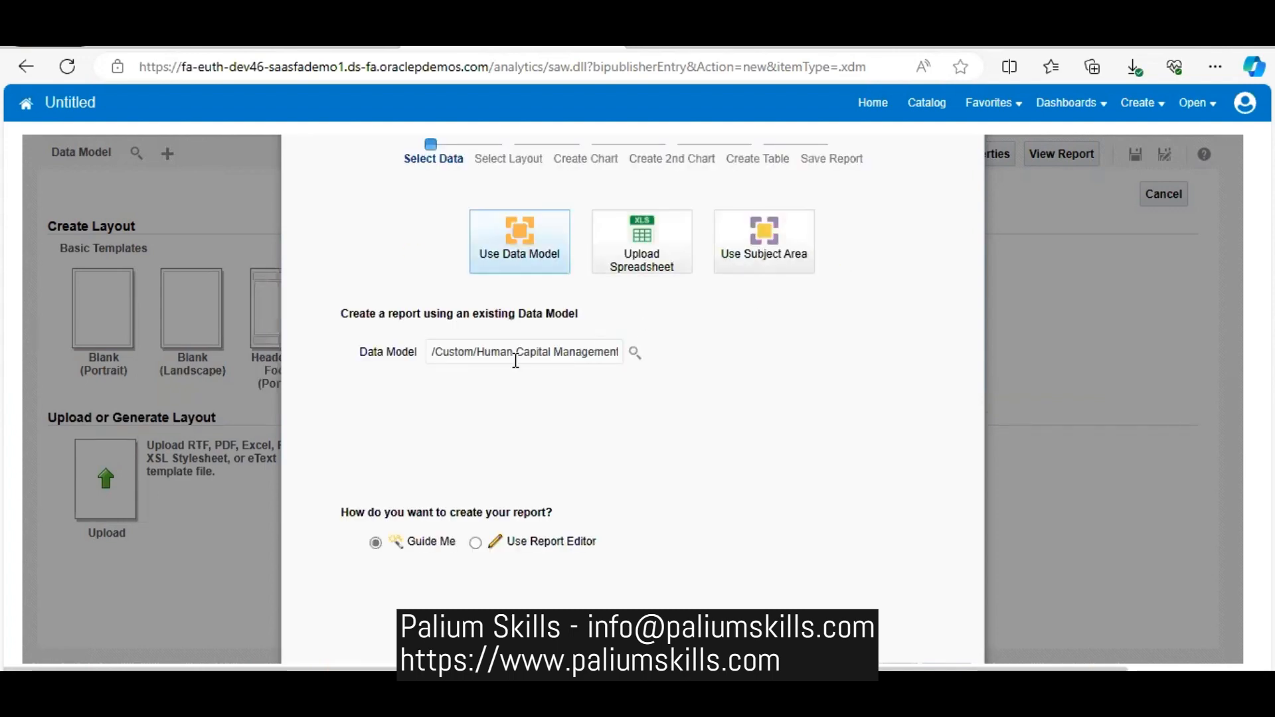
left_click_drag(548, 353, 712, 370)
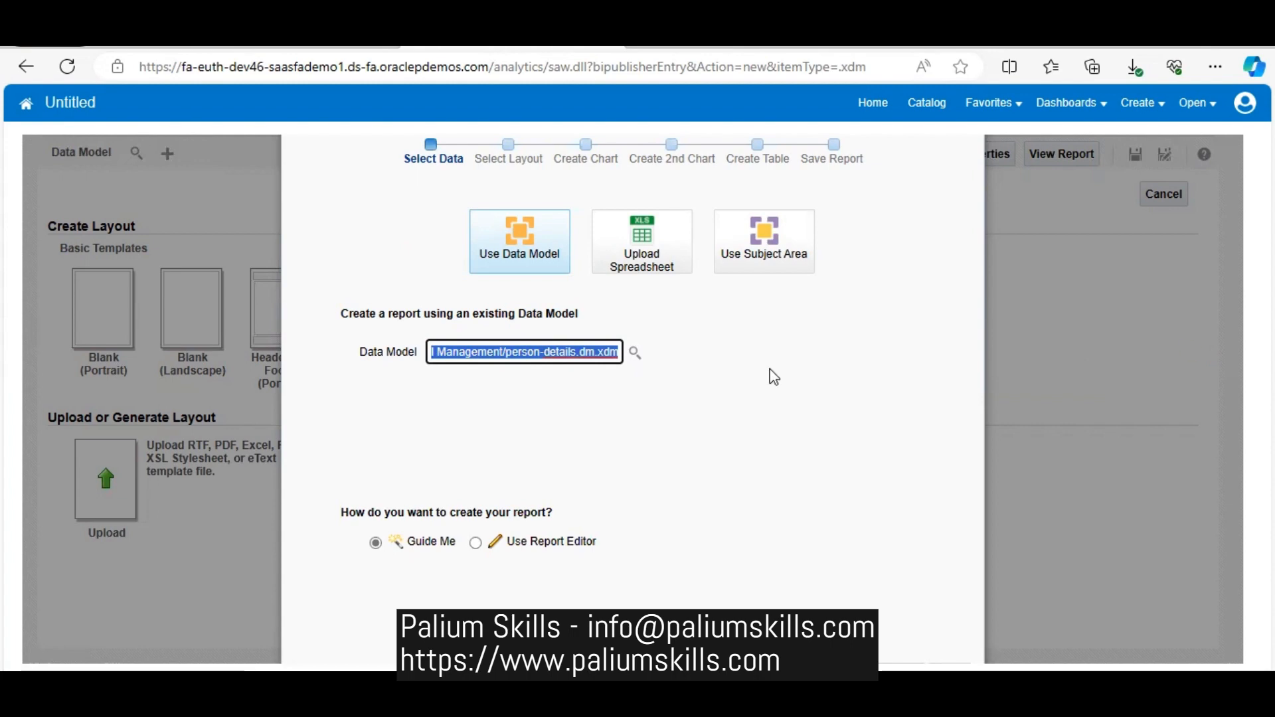
left_click(792, 375)
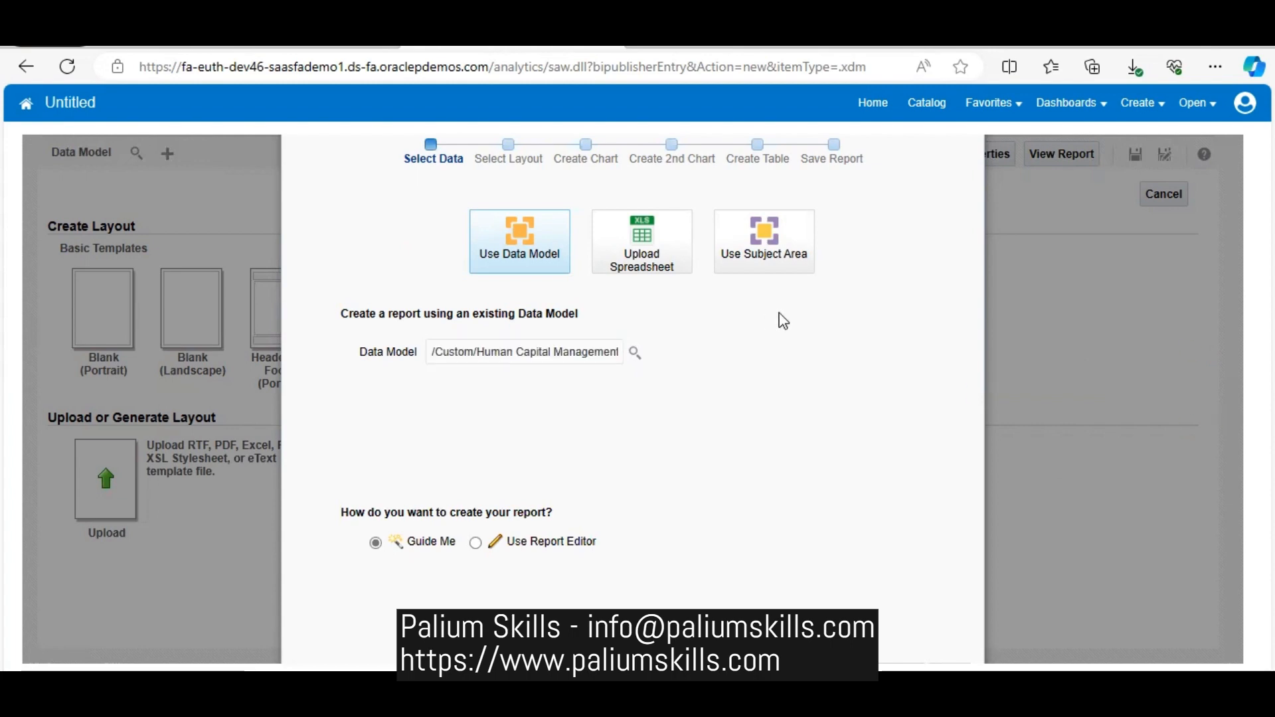
left_click_drag(785, 357, 785, 414)
key("ctrl+minus")
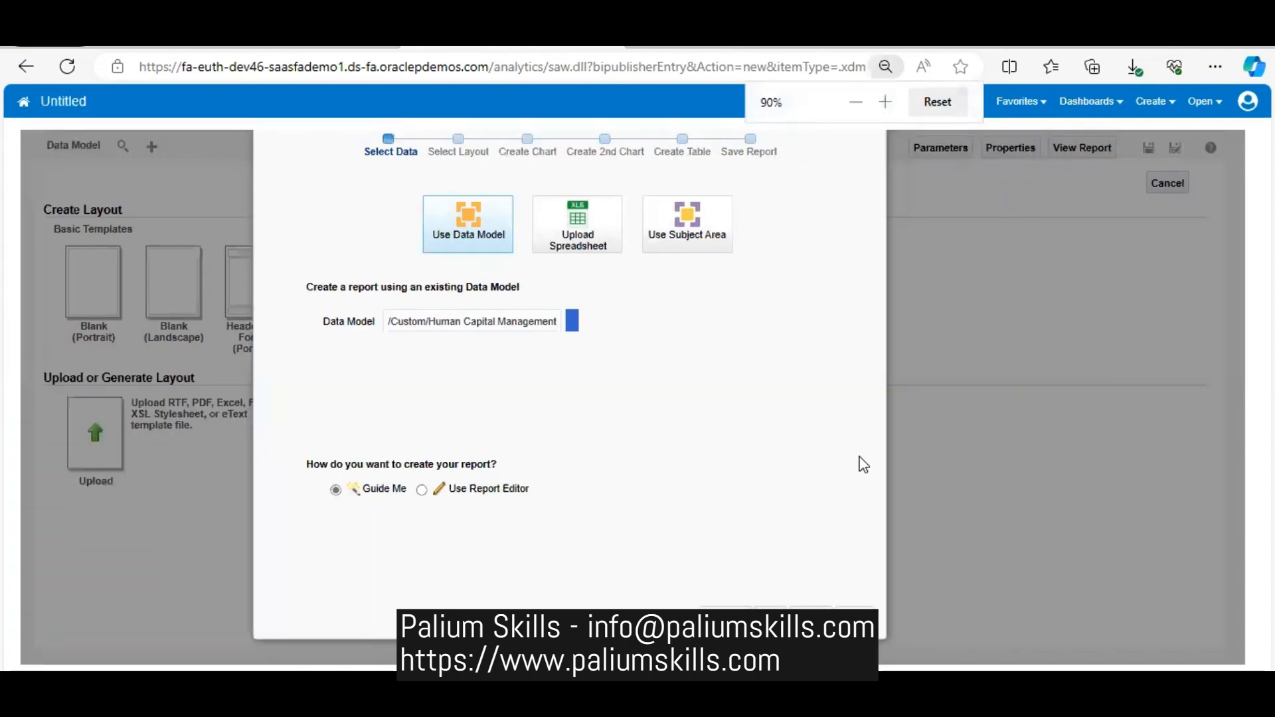
left_click(841, 593)
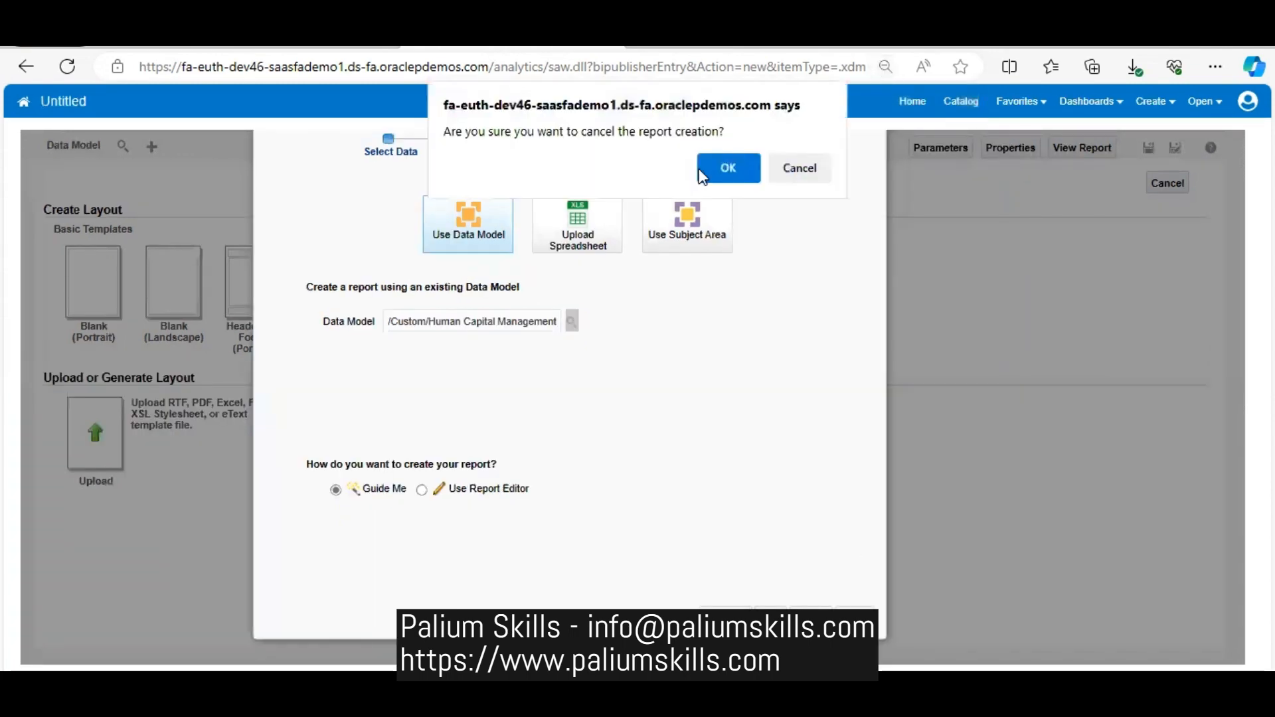
left_click(727, 166)
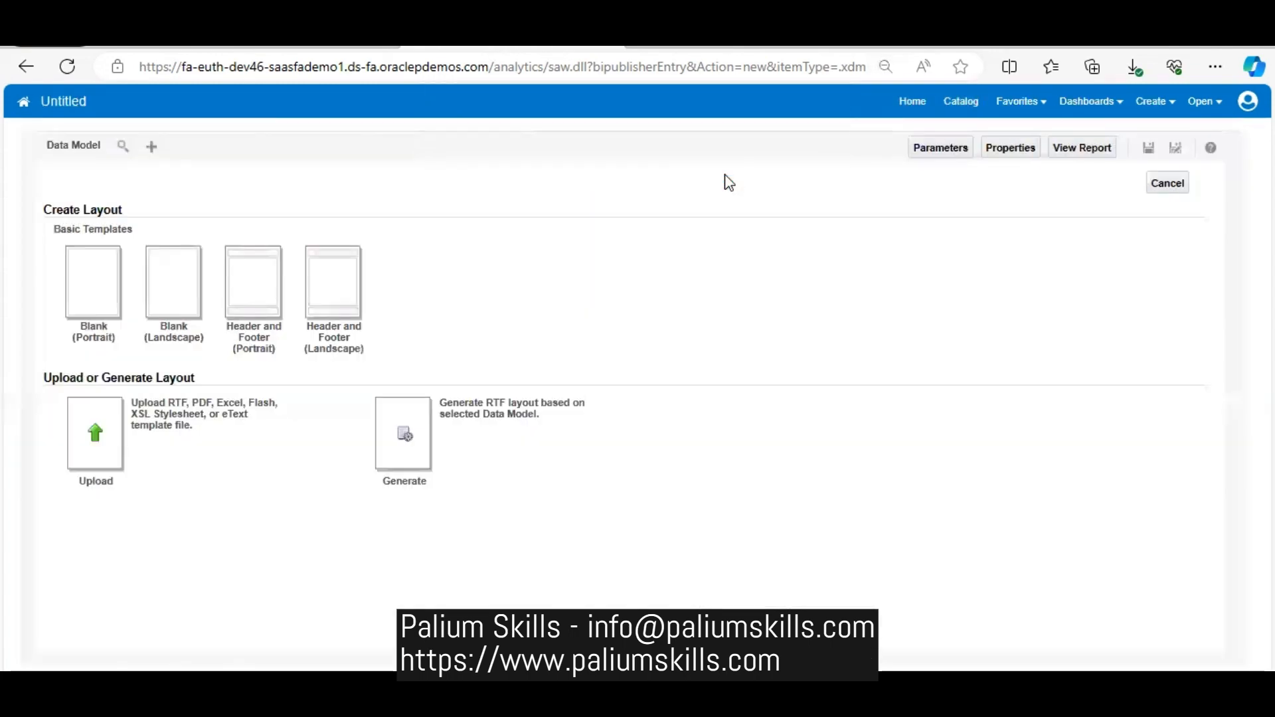
- Assign person-details.dm from the Custom/Human Capital Management folder as the report's data model
left_click(122, 149)
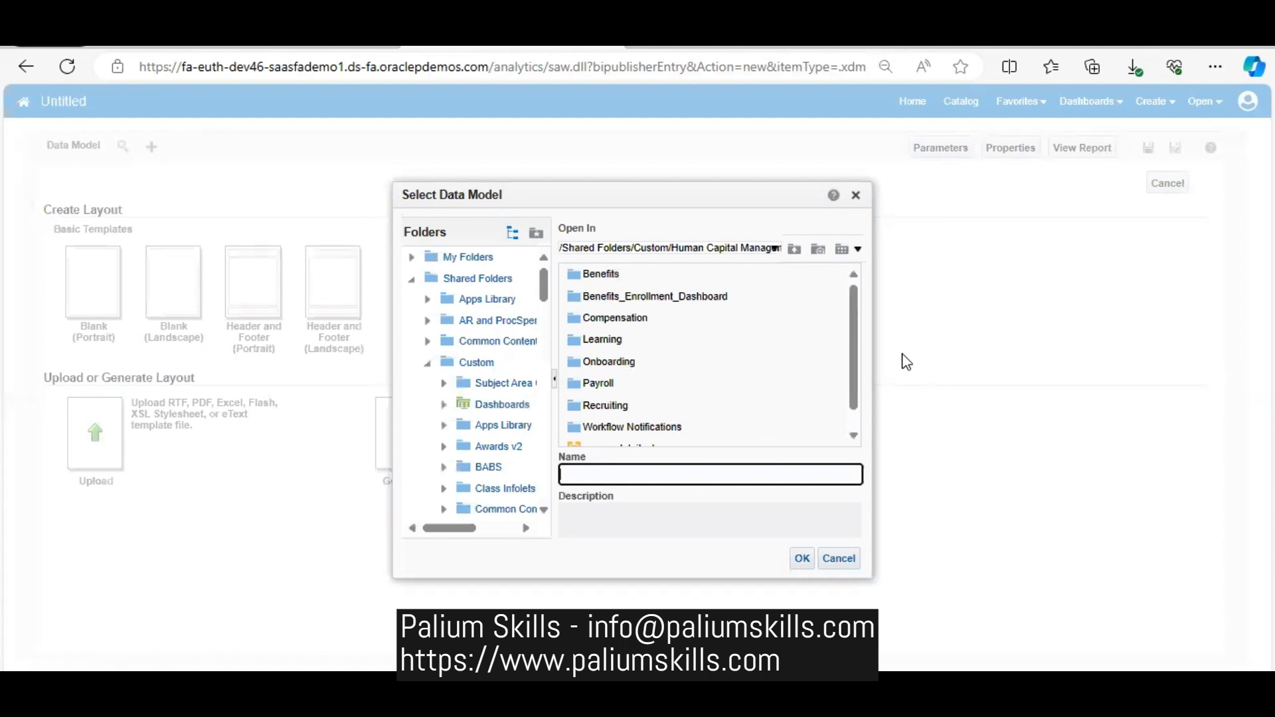
left_click_drag(852, 336, 862, 407)
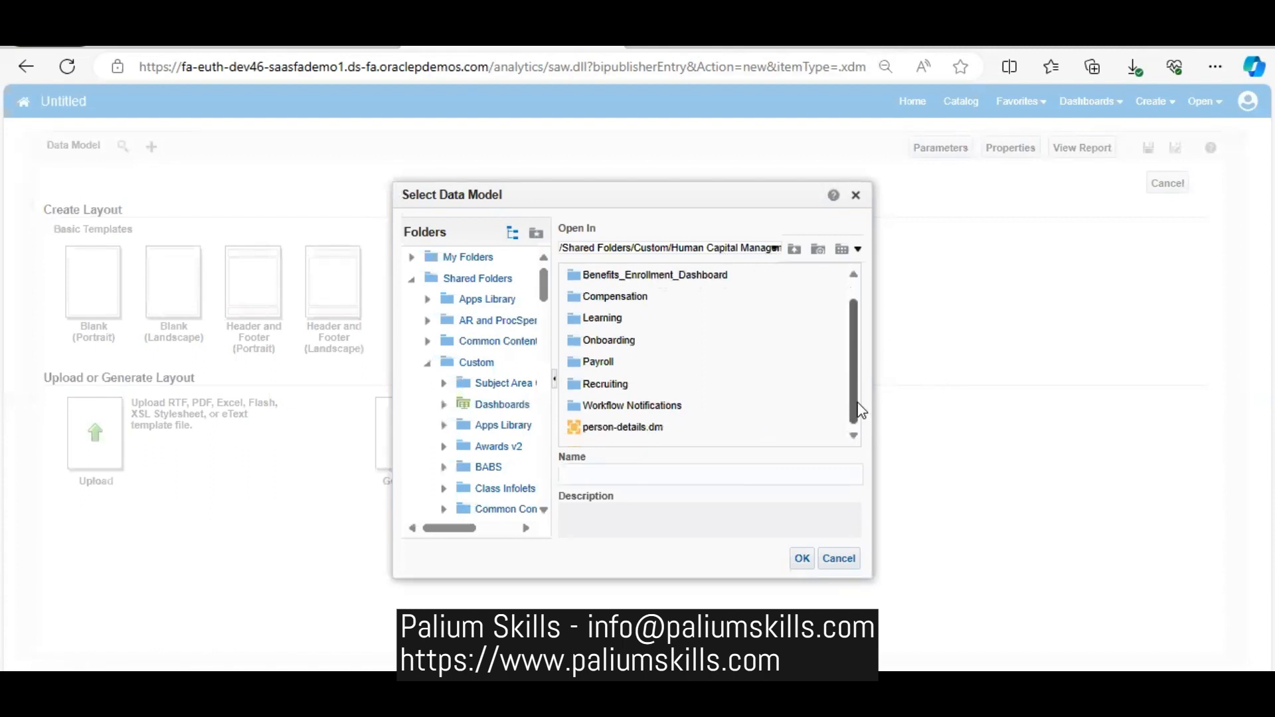
left_click(656, 429)
left_click(804, 561)
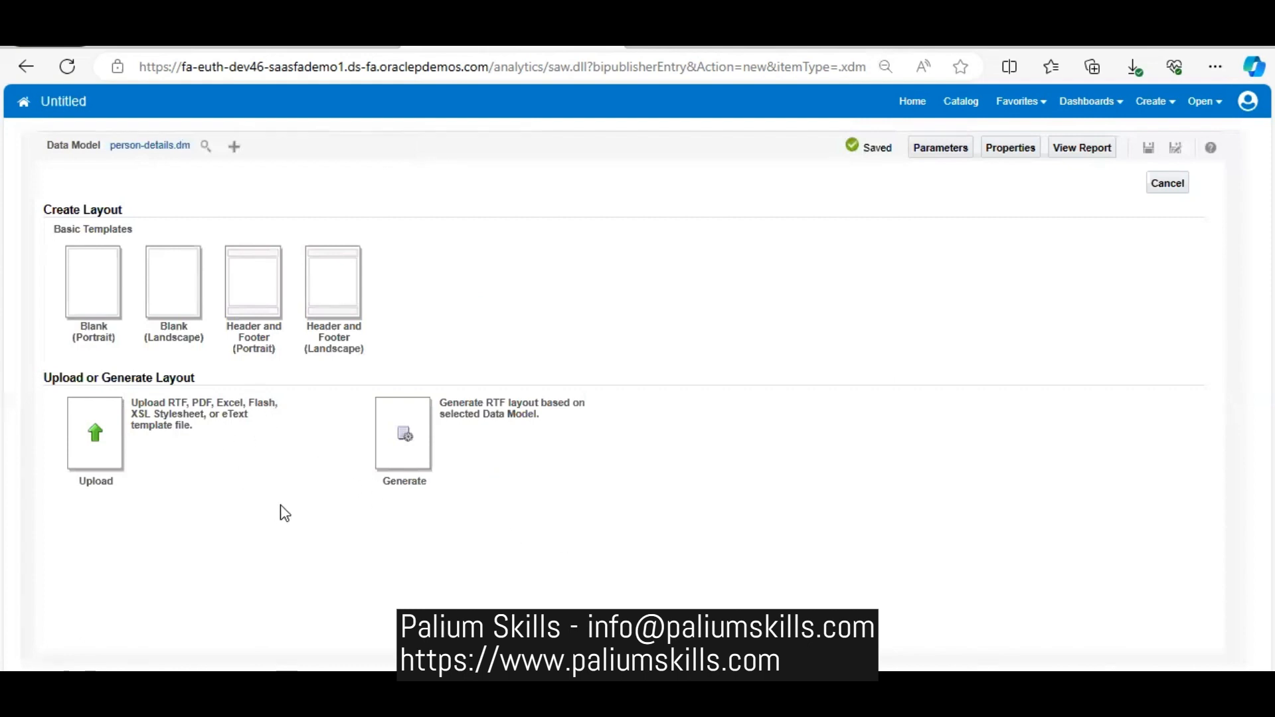
- Start a template upload with the layout name person-details and the template file person-details.rtf from the Downloads folder
left_click(99, 429)
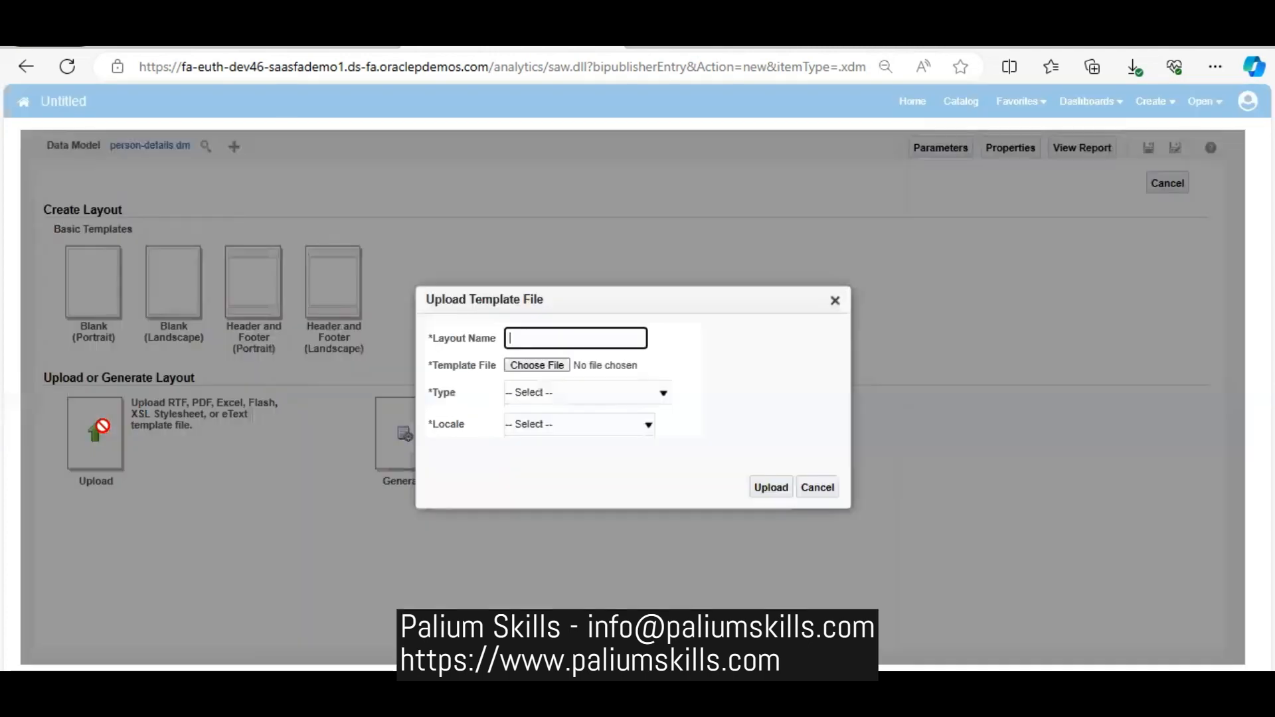
left_click(555, 340)
type("perso")
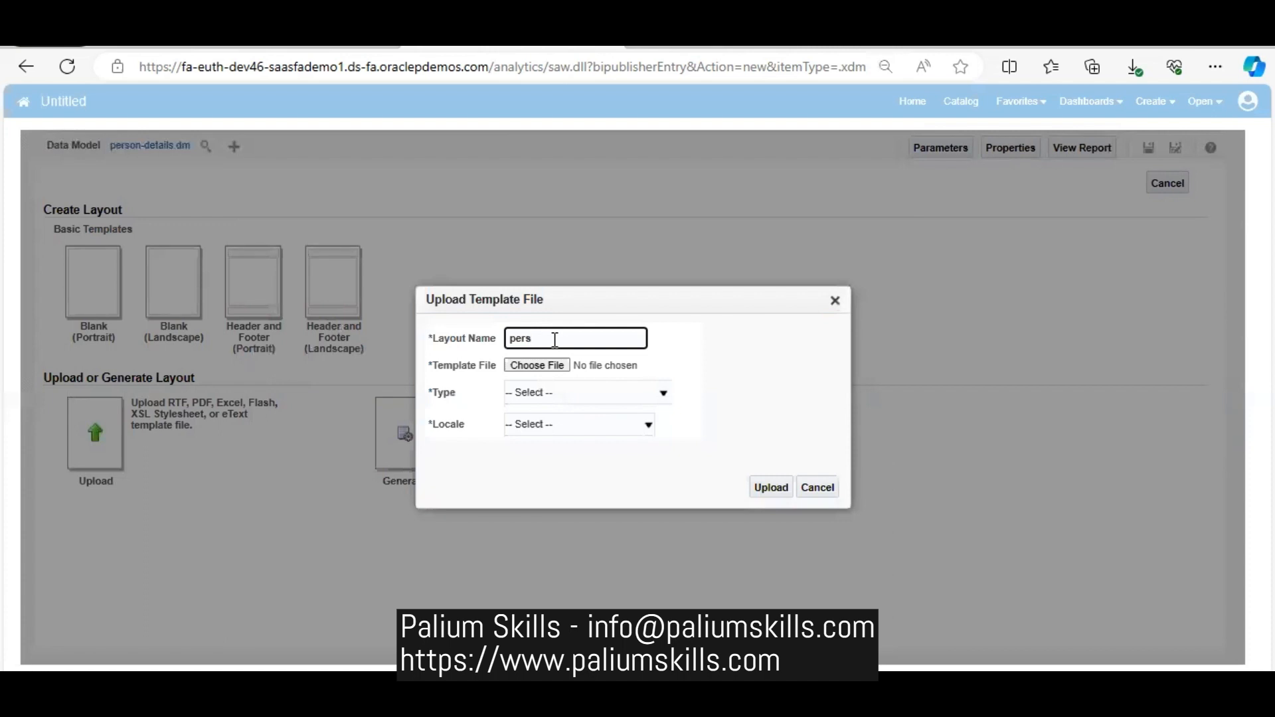
type("n-01")
key("BackSpace")
key("BackSpace")
type("datao")
left_click(546, 370)
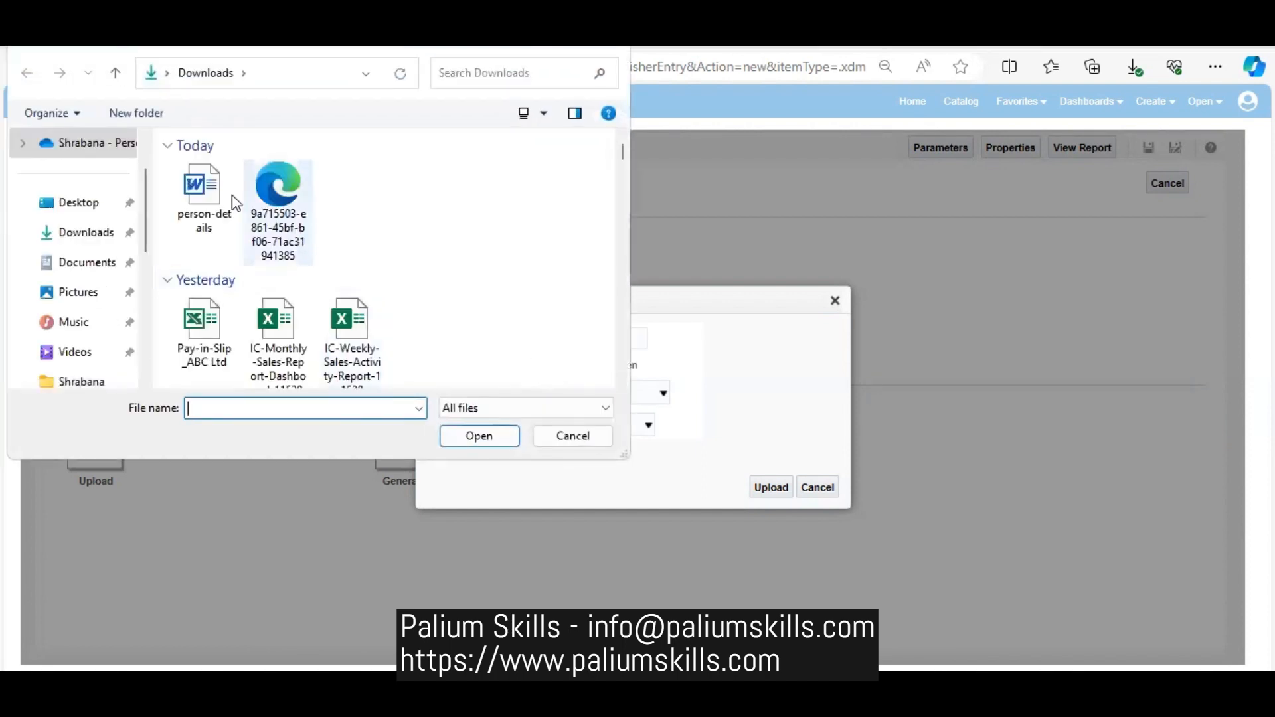
left_click(211, 187)
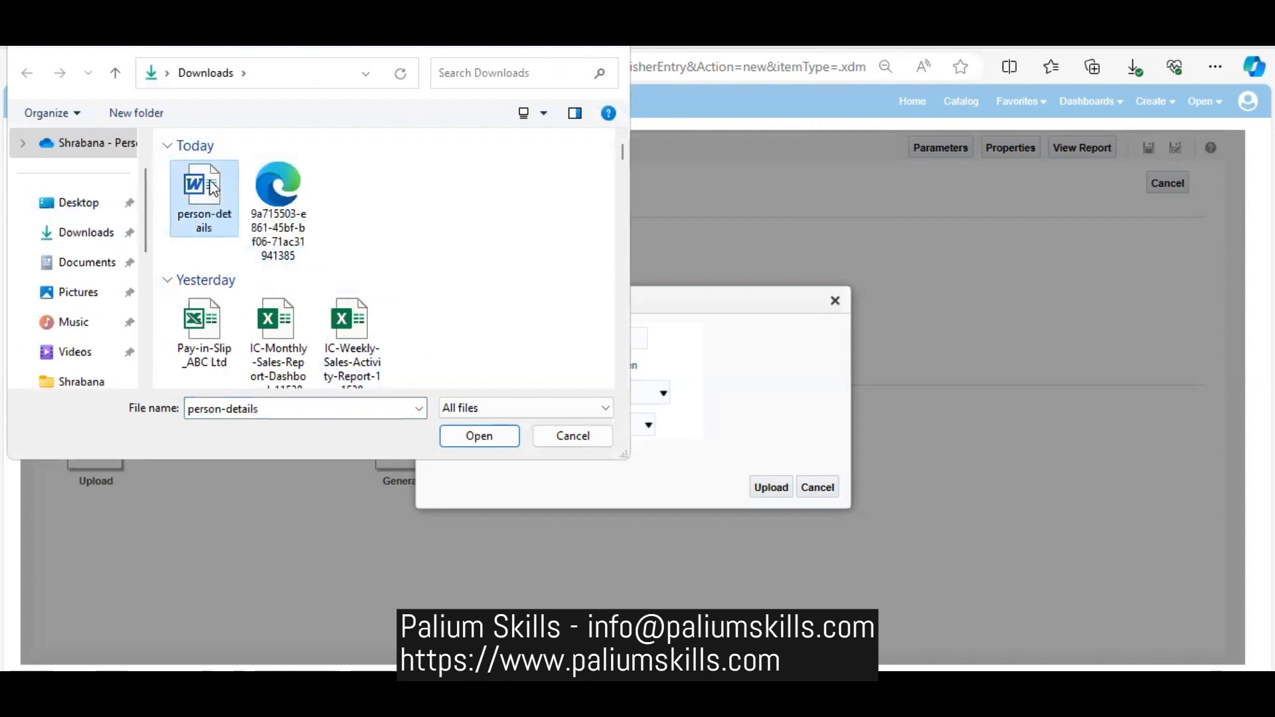
double_click(214, 188)
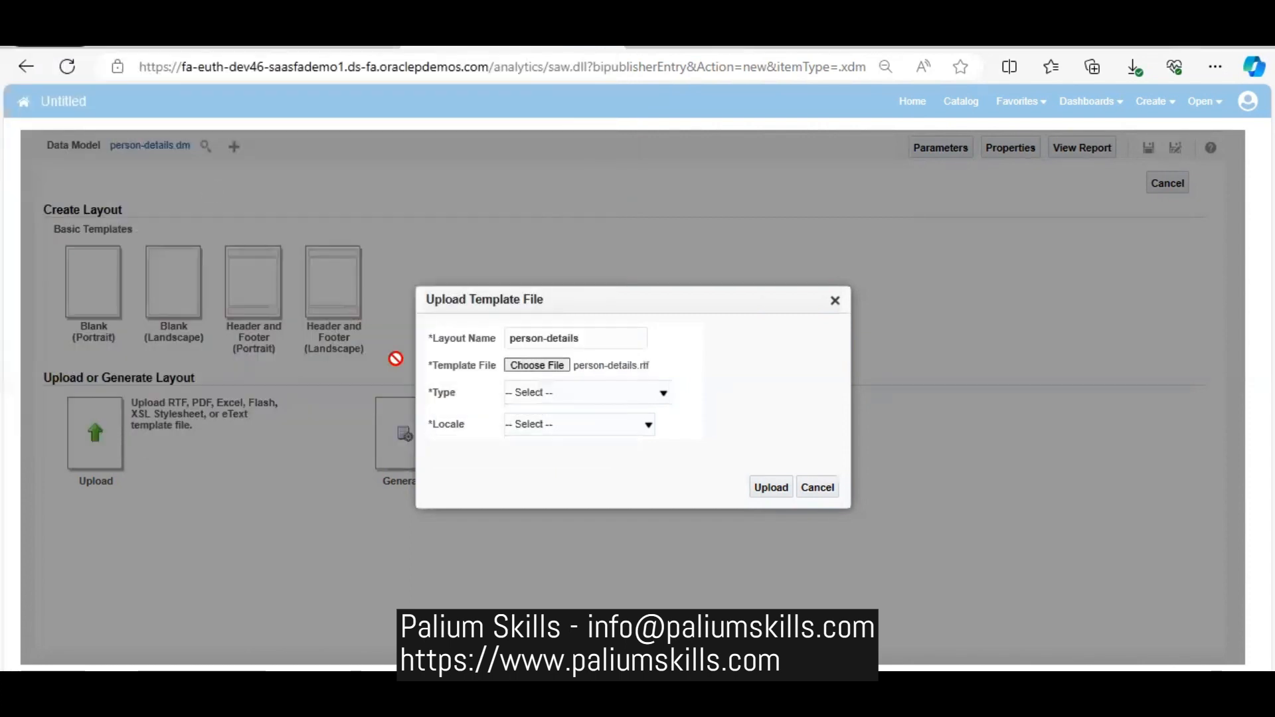
- Set the template type to RTF Template and the locale to English (United States), and upload the layout
left_click(559, 394)
left_click(561, 428)
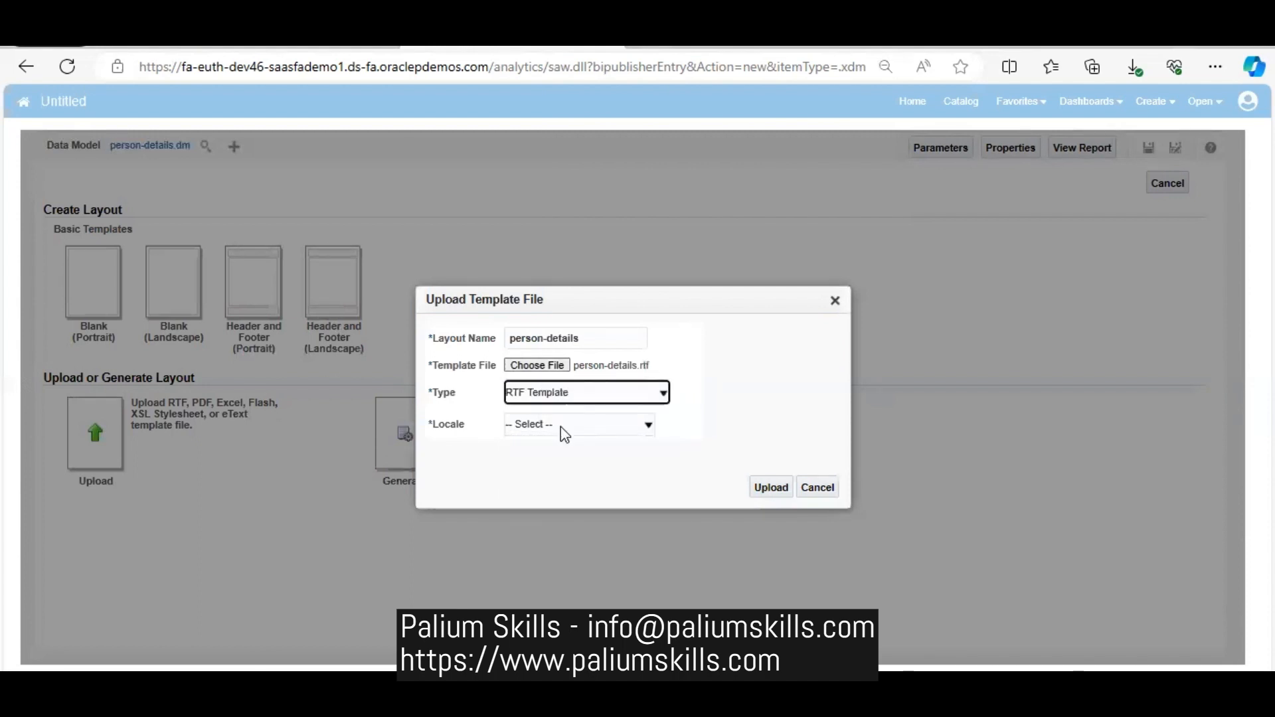
left_click(560, 426)
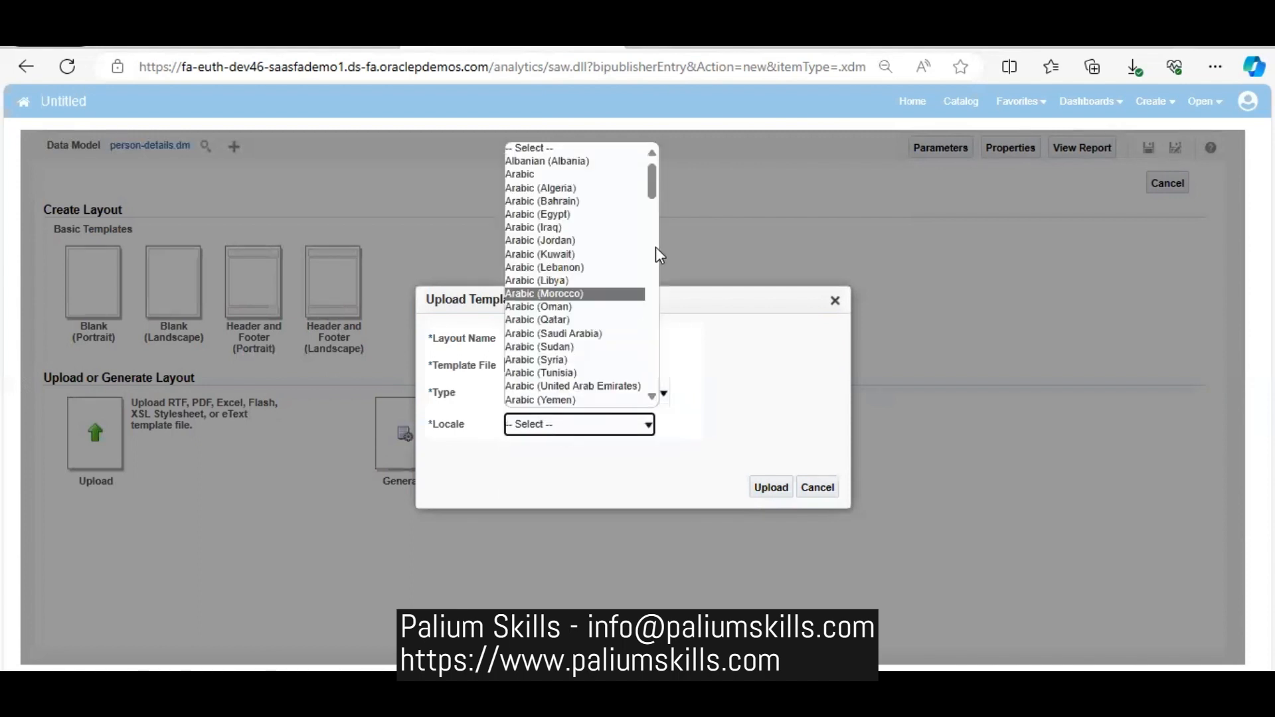
left_click_drag(653, 178, 663, 229)
left_click(619, 338)
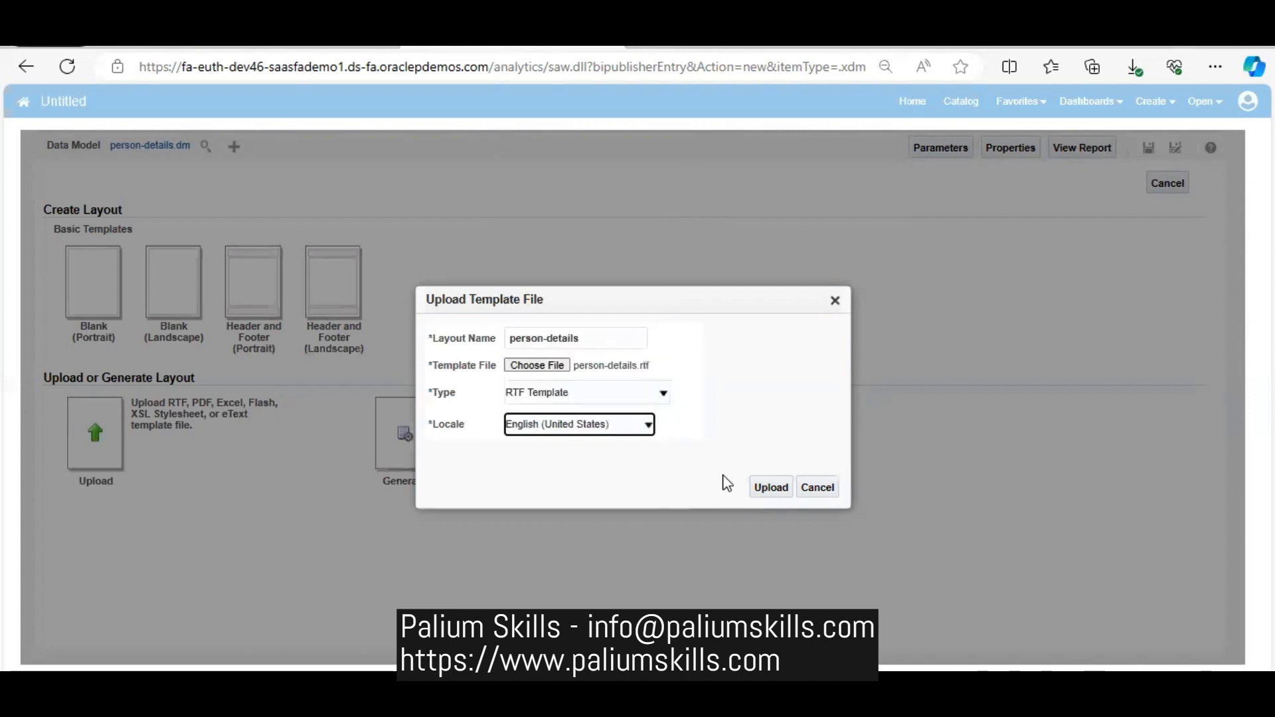
left_click(768, 489)
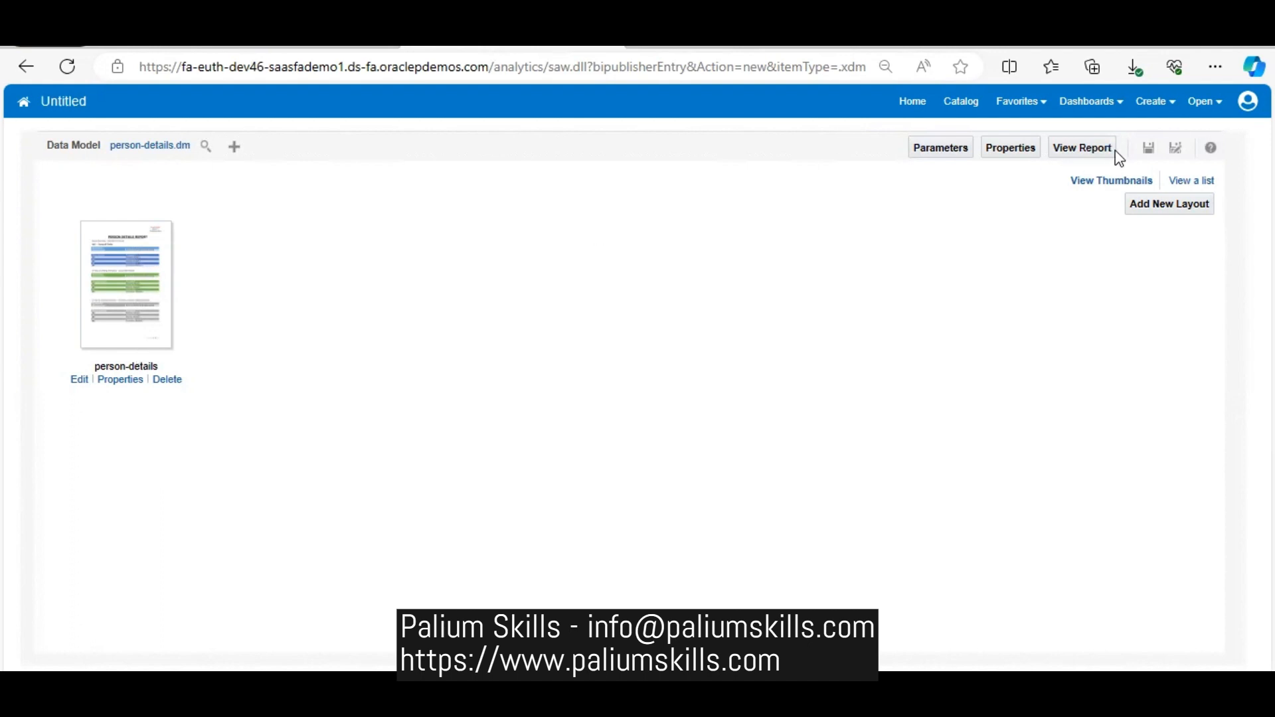
- Save the report as sp-person-details in the Shared Folders/Custom/Human Capital Management folder
left_click(1149, 148)
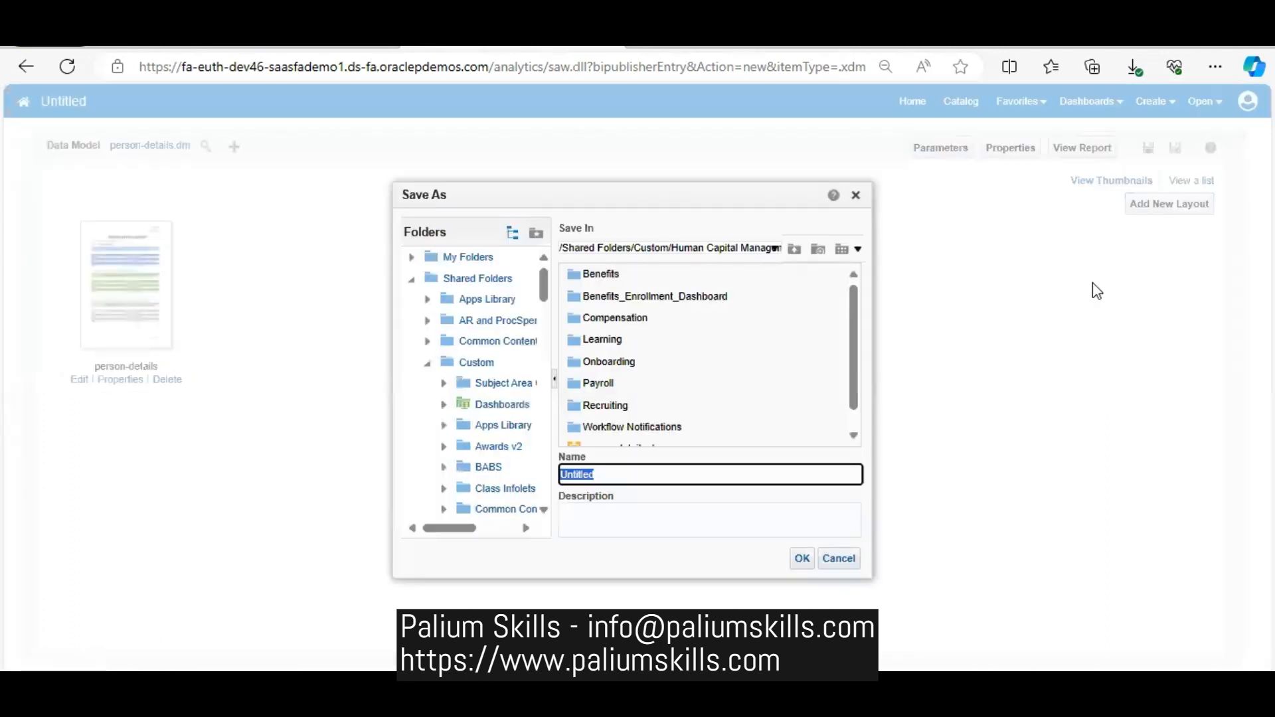
type("sp-oe")
key("BackSpace")
type("p-p")
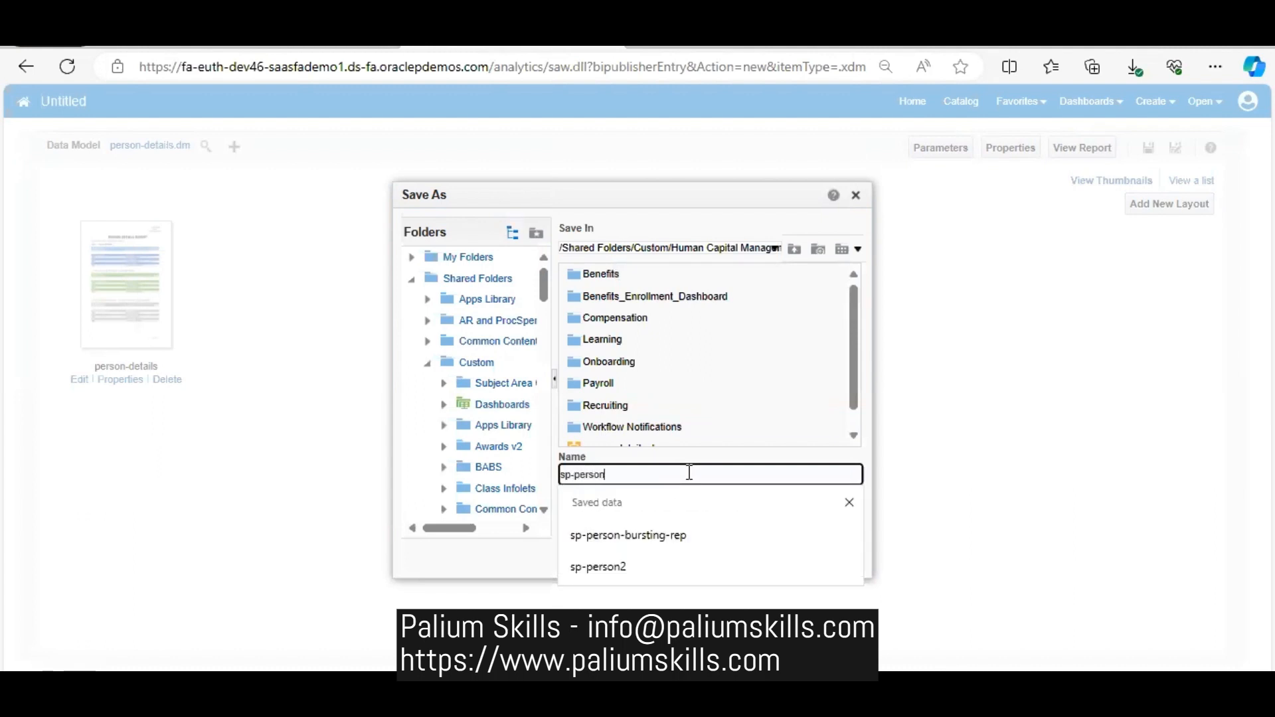
type("erson-details")
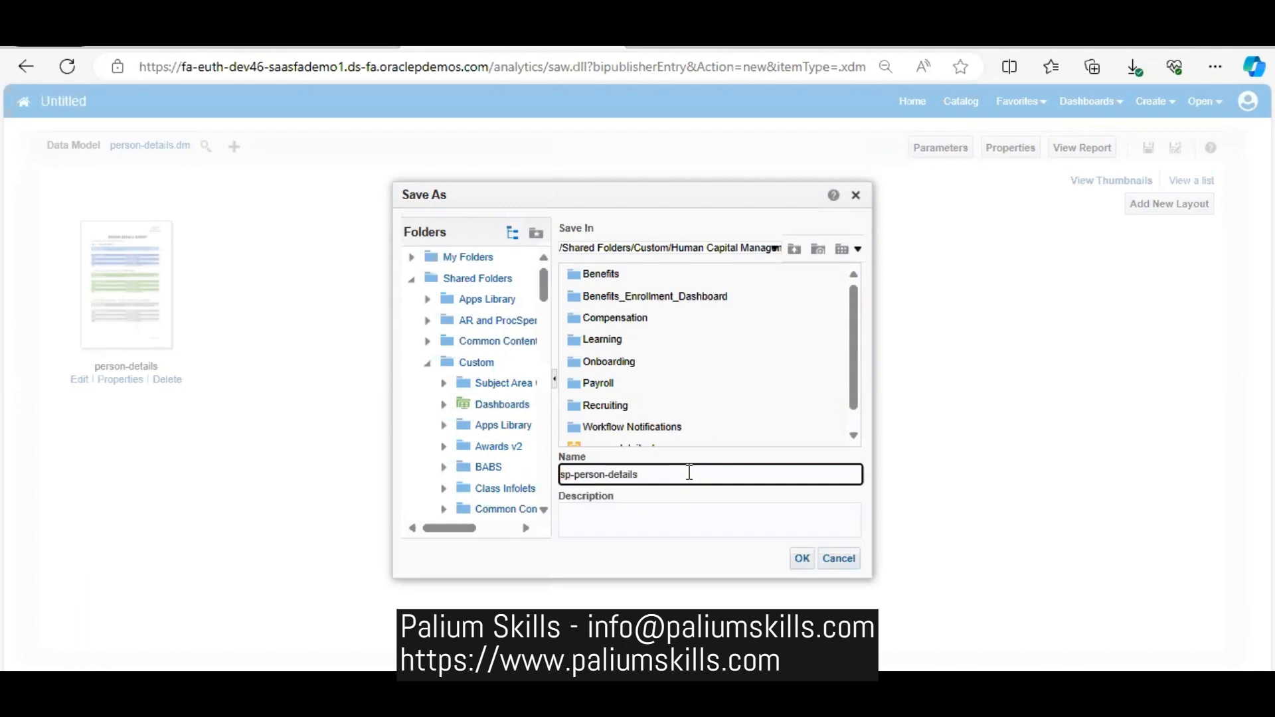
left_click(802, 559)
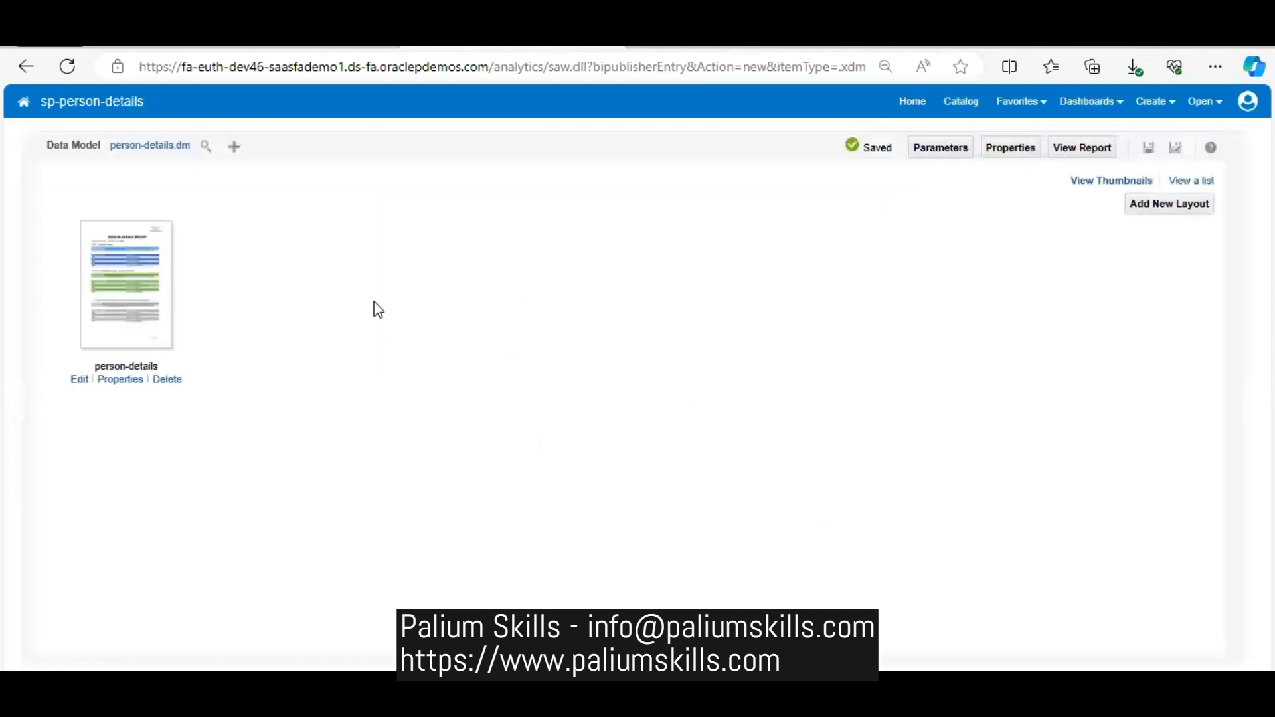
- View the report with p_effective_date set to 11-06-2023 and look through the output from the first layout section to the last
left_click(1108, 149)
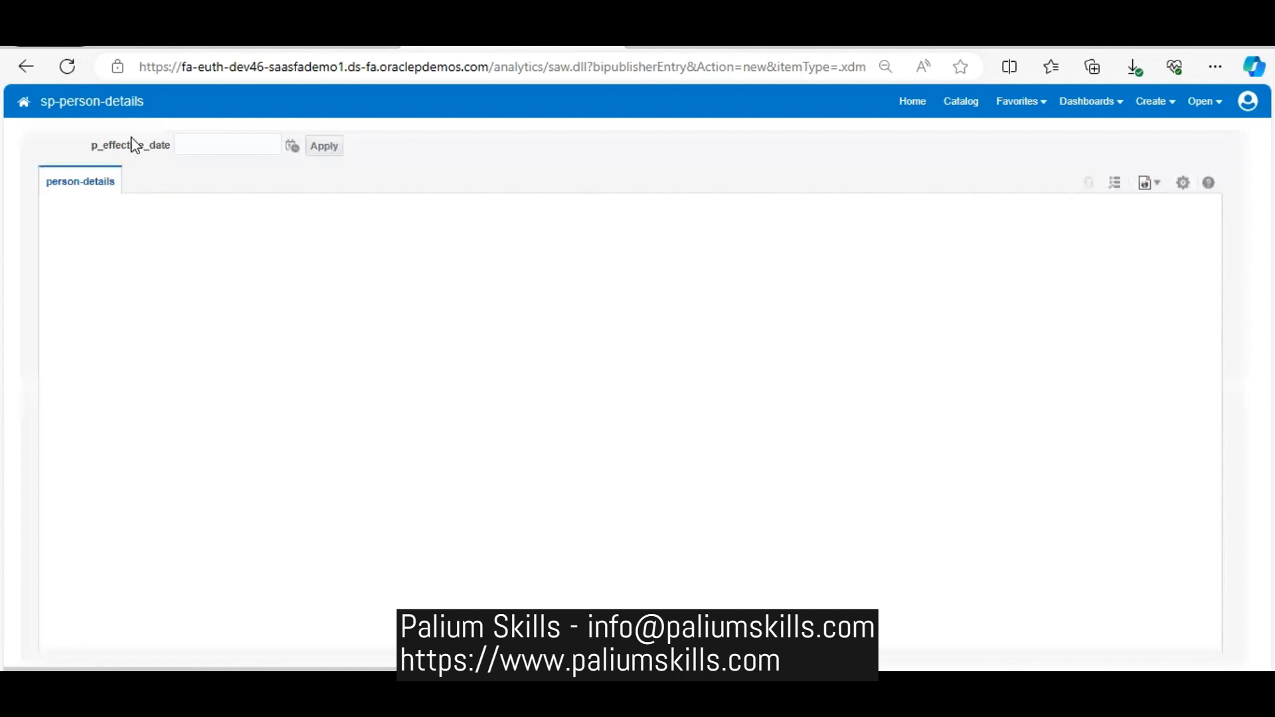
left_click(291, 147)
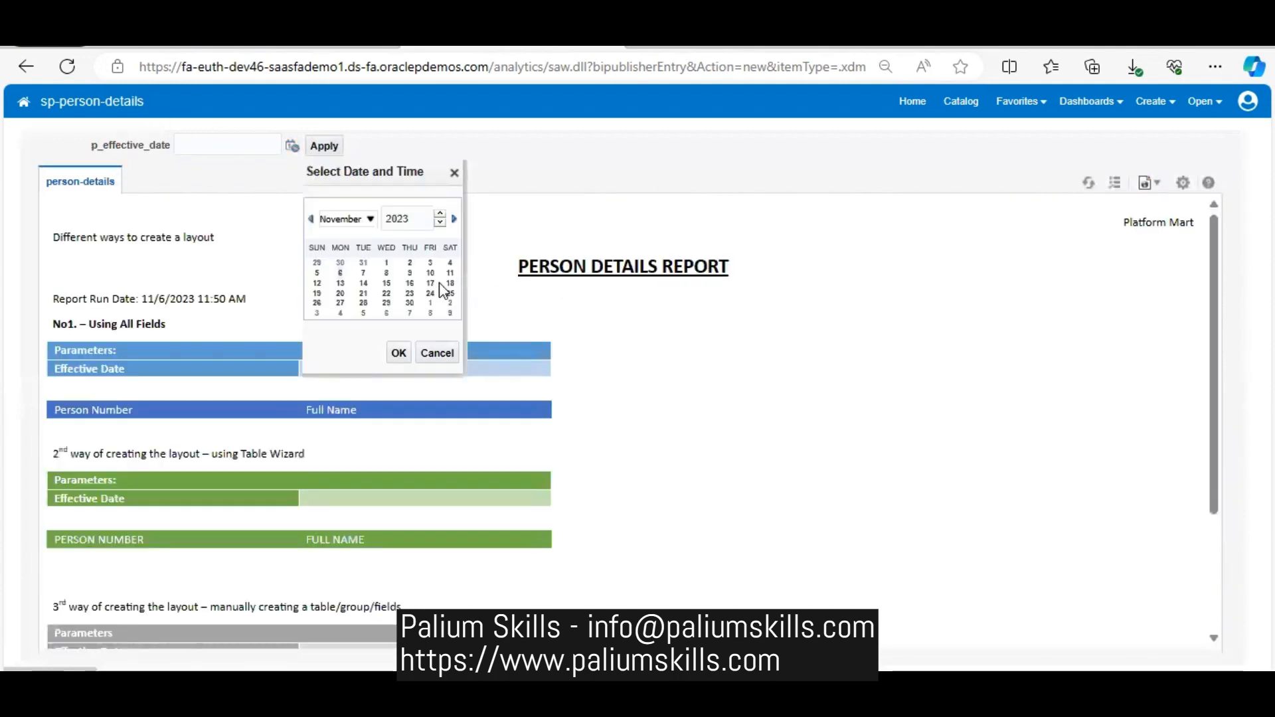
left_click(341, 282)
left_click(399, 352)
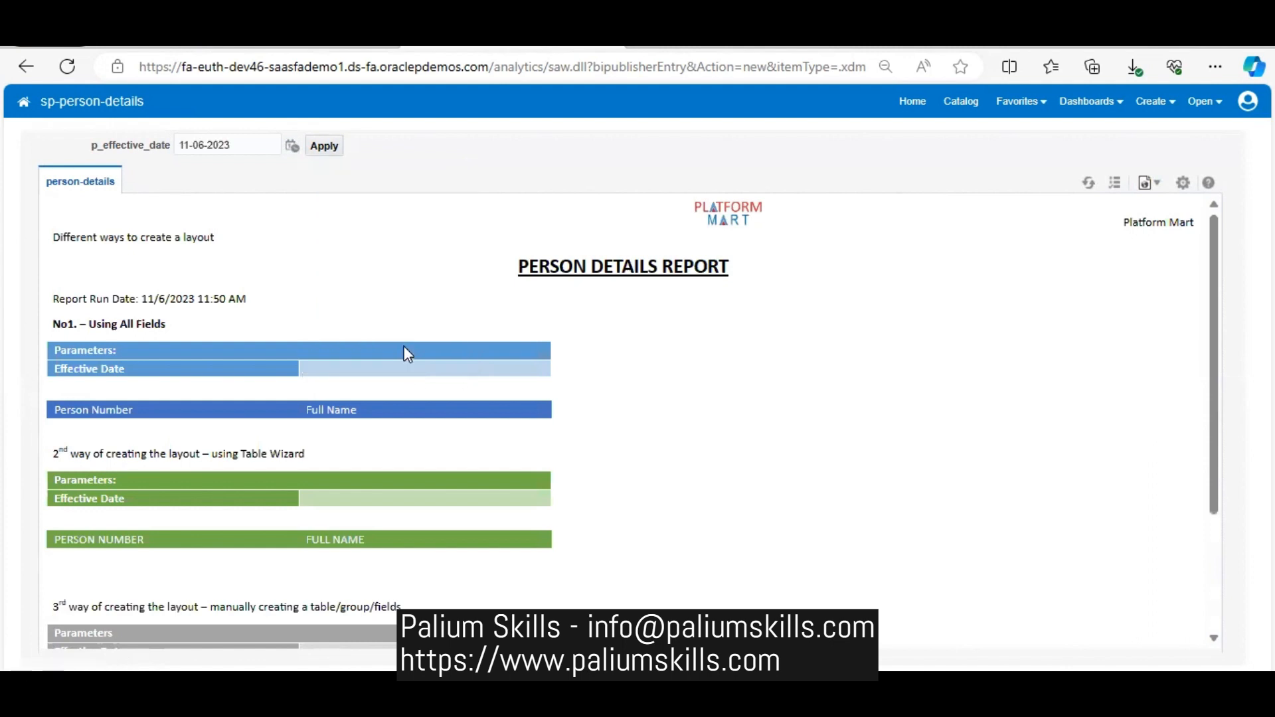
left_click(326, 147)
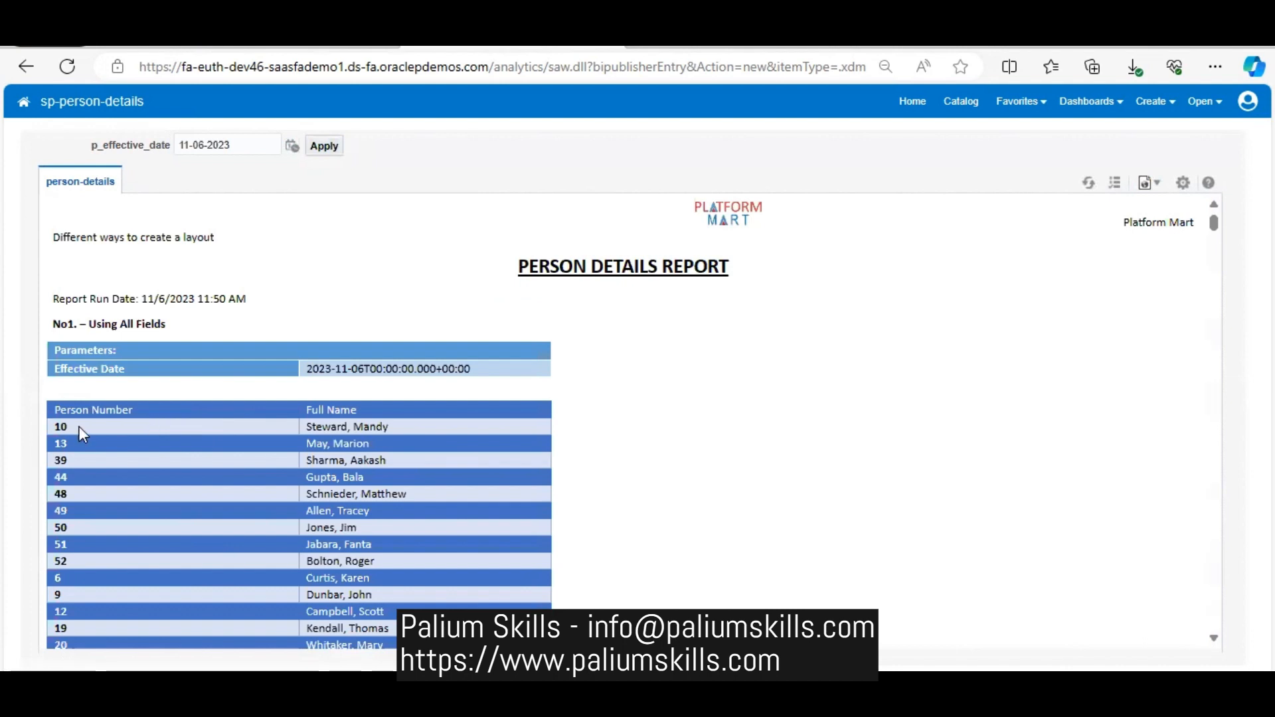
triple_click(69, 323)
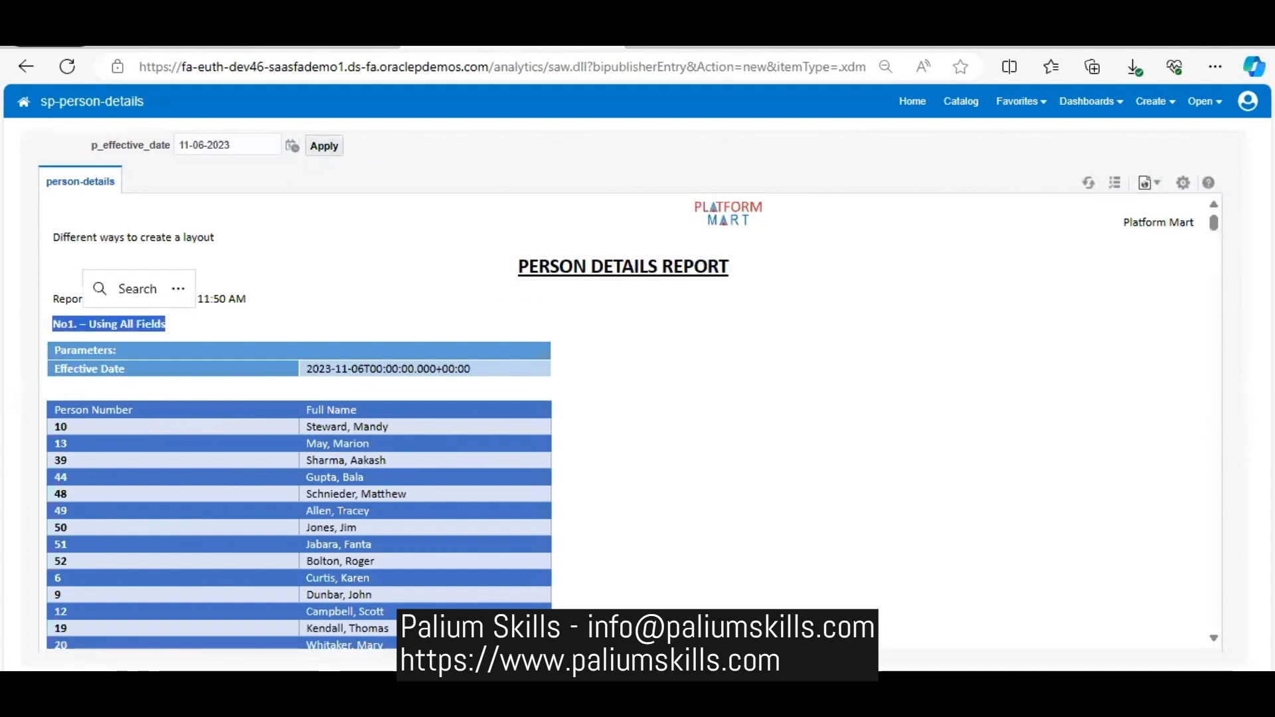
left_click_drag(1221, 234, 1227, 315)
left_click_drag(1222, 394, 1229, 560)
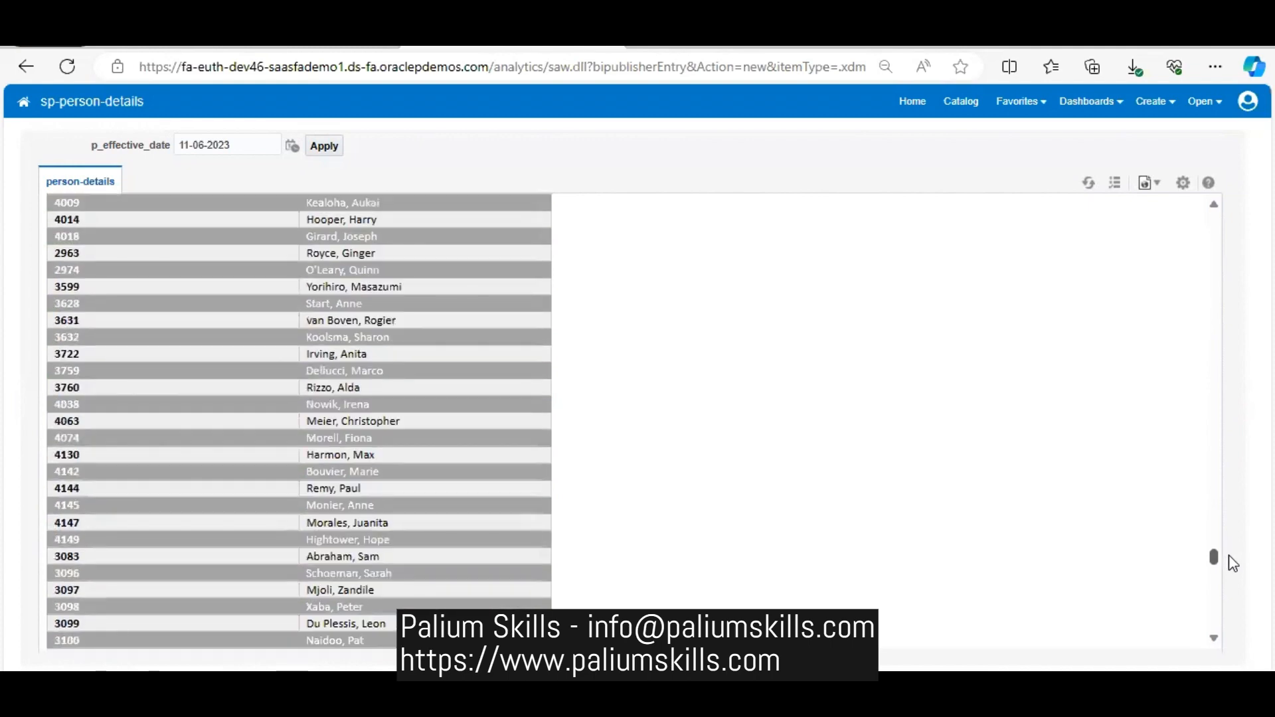
left_click_drag(1230, 567, 1230, 628)
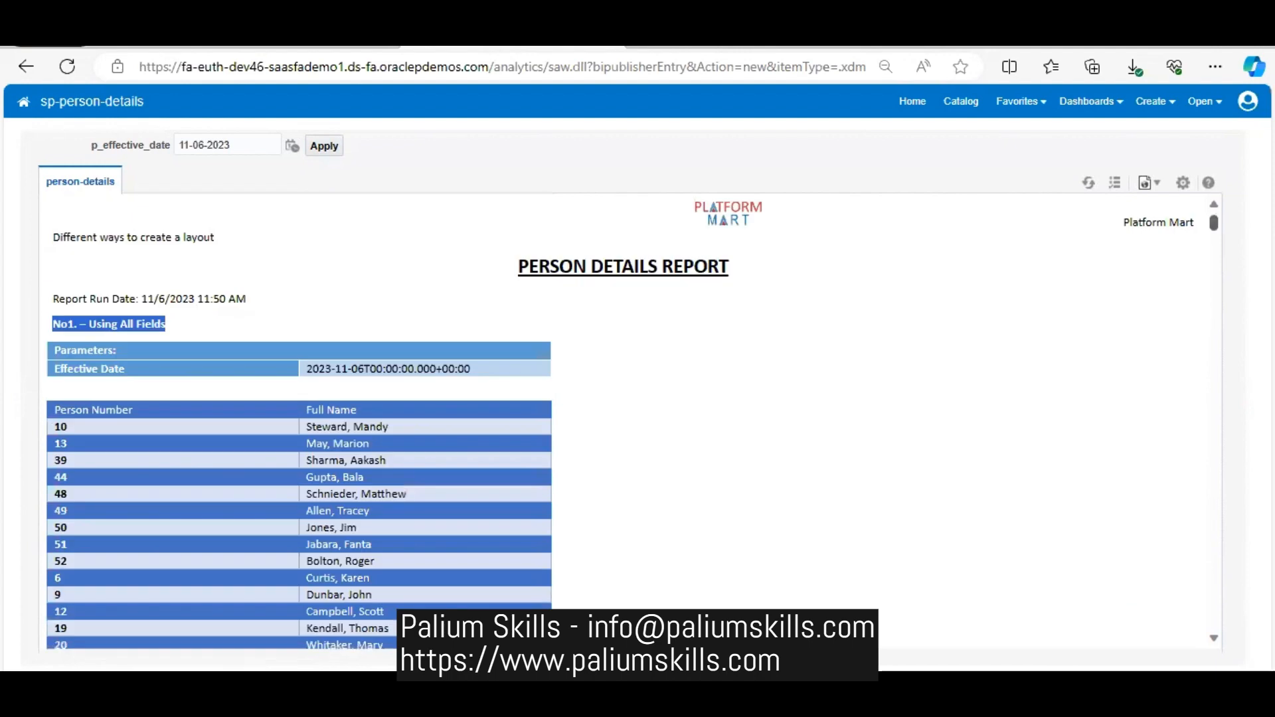
- Export the report output as PDF and open the downloaded sp-person-details_person-details.pdf file
left_click(1183, 182)
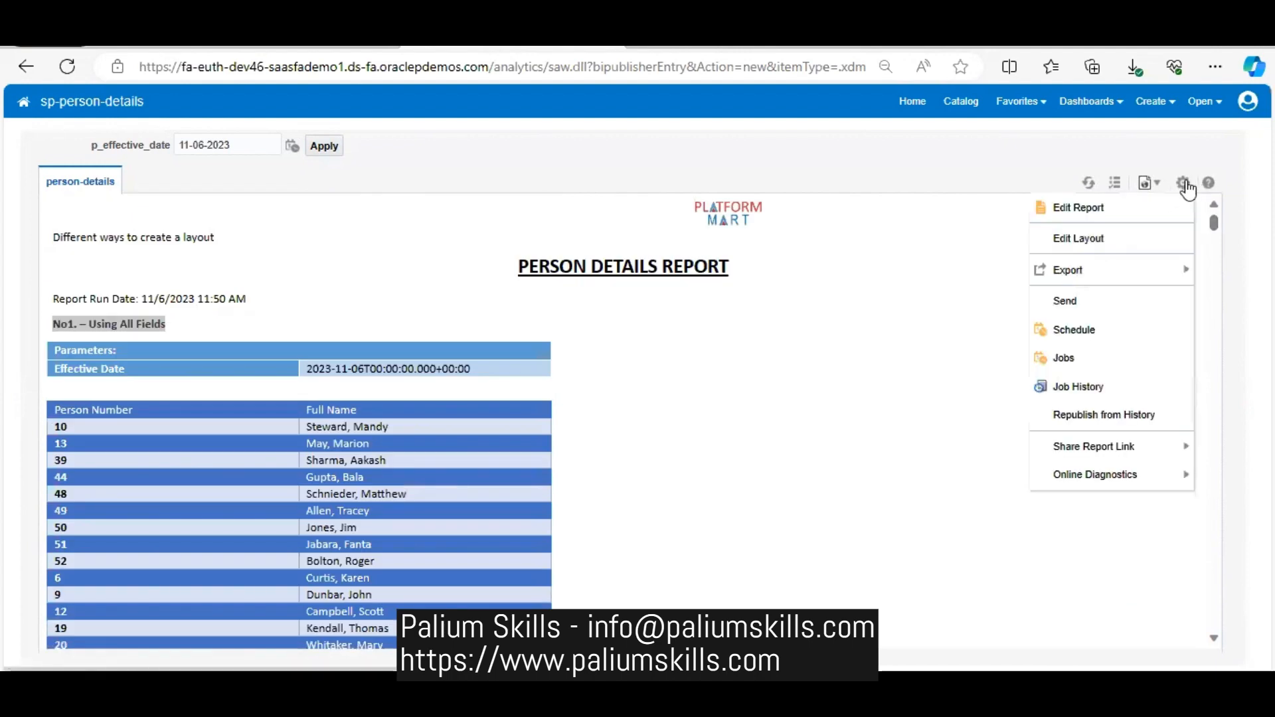
mouse_move(1152, 274)
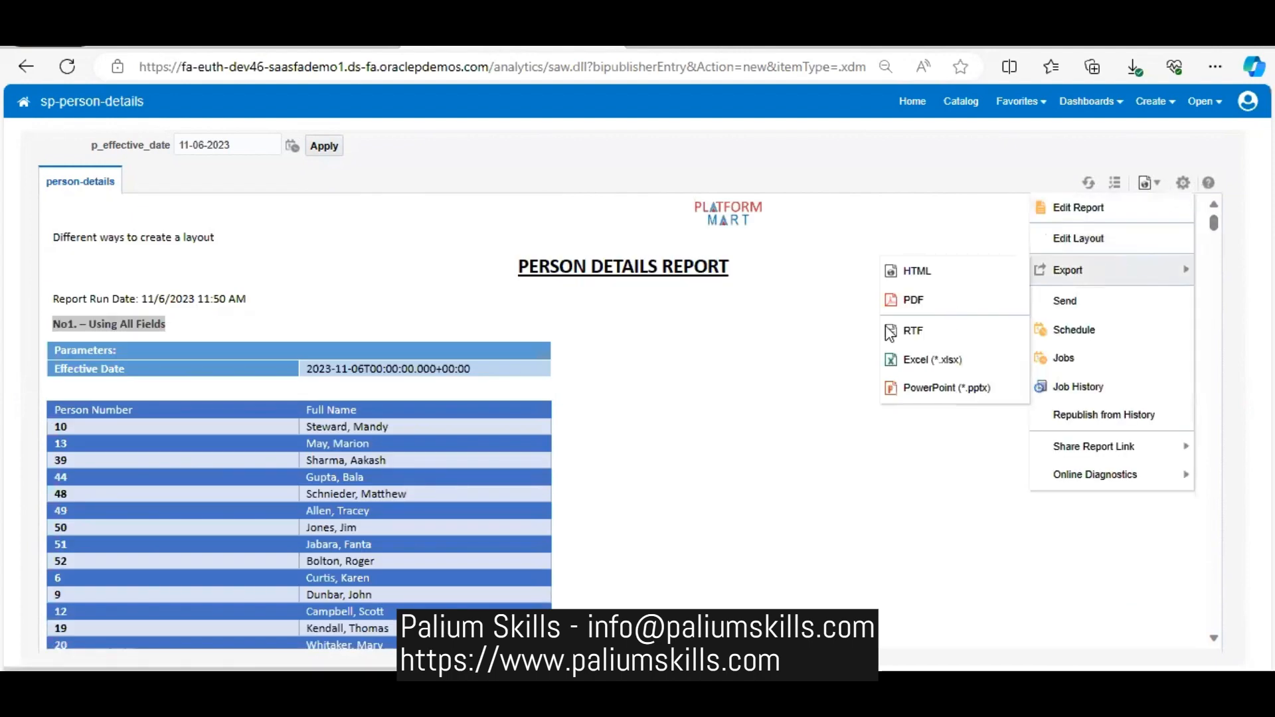
left_click(929, 301)
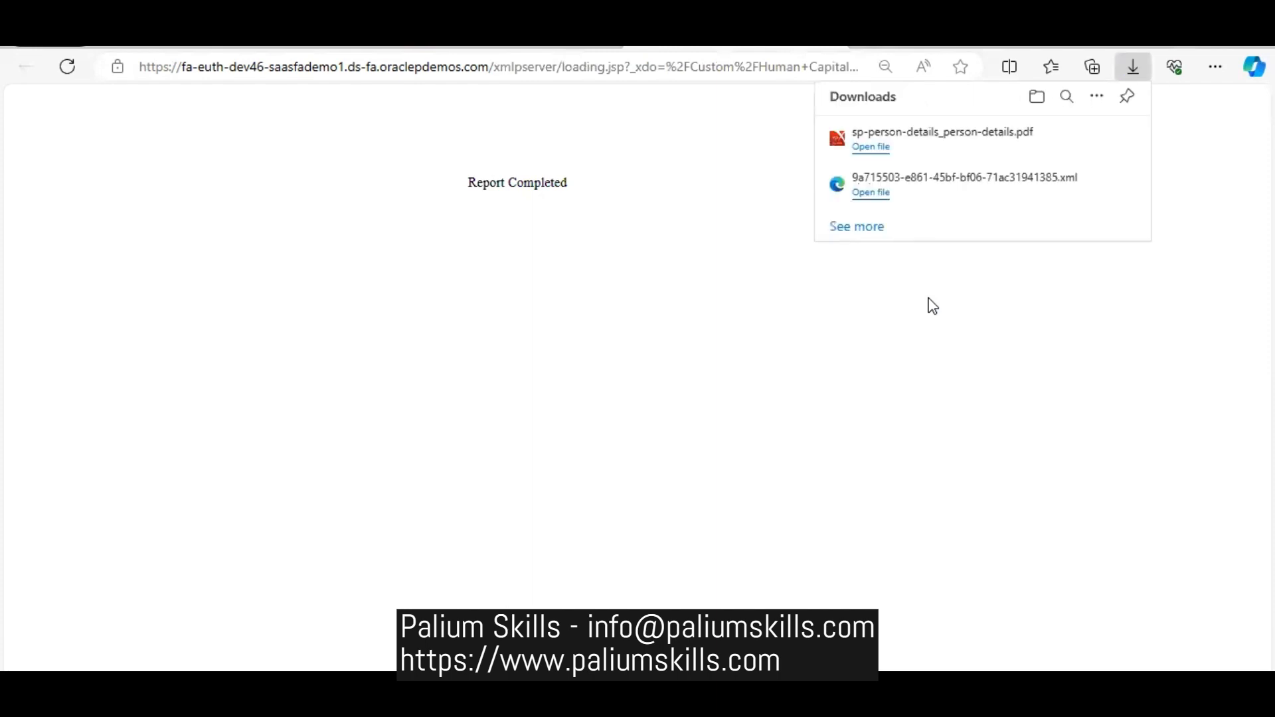
left_click(866, 146)
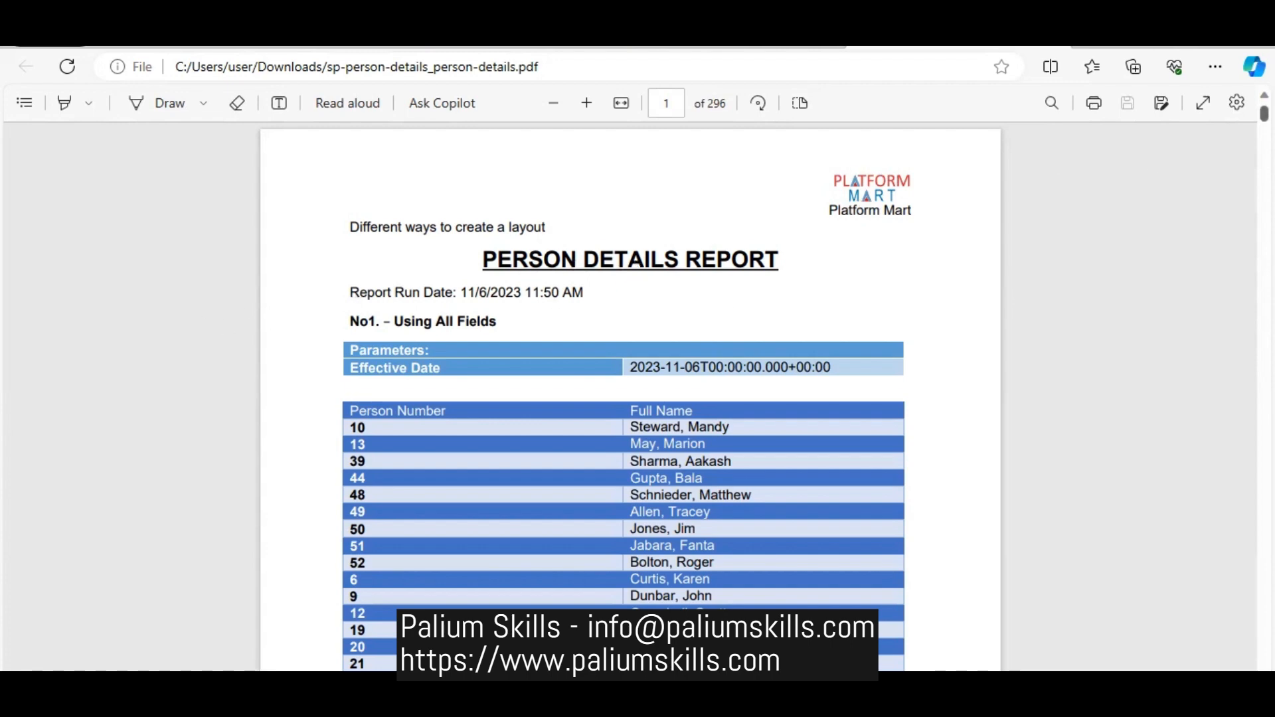
- Check the page numbering in the footer of the exported PDF and return to its first page
left_click_drag(1264, 114, 1264, 119)
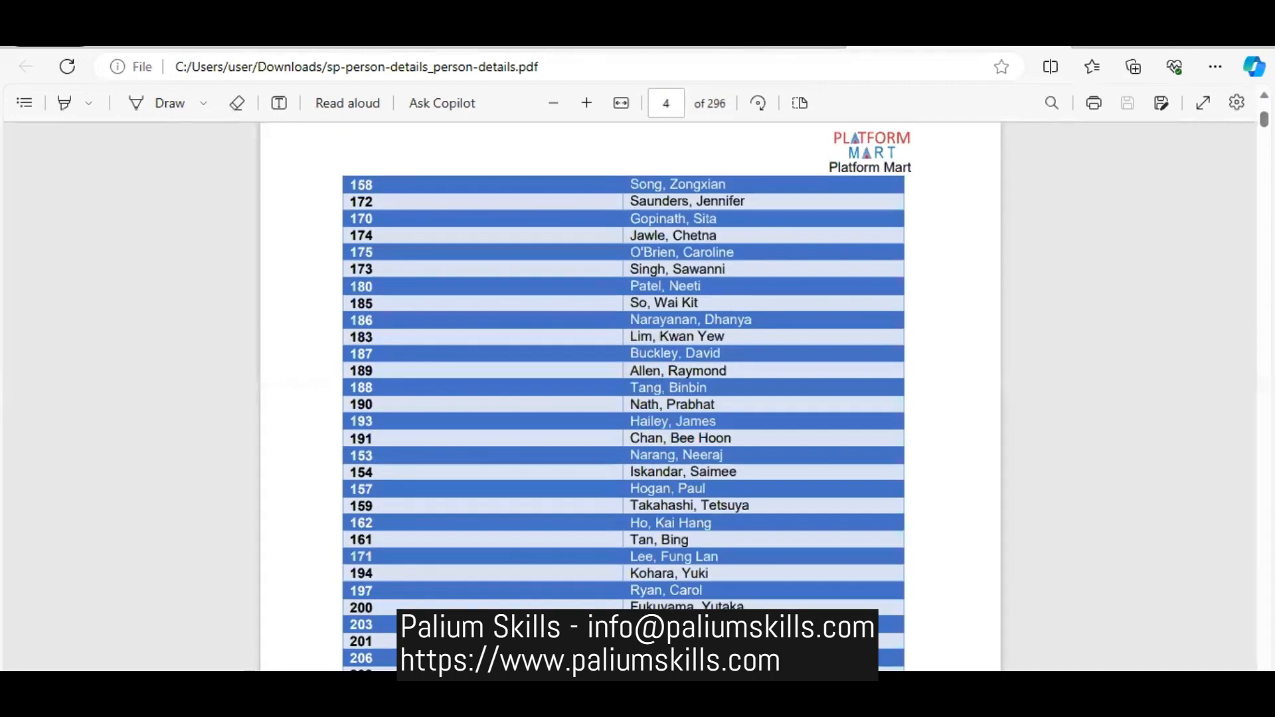
scroll(563, 581, "down", 8)
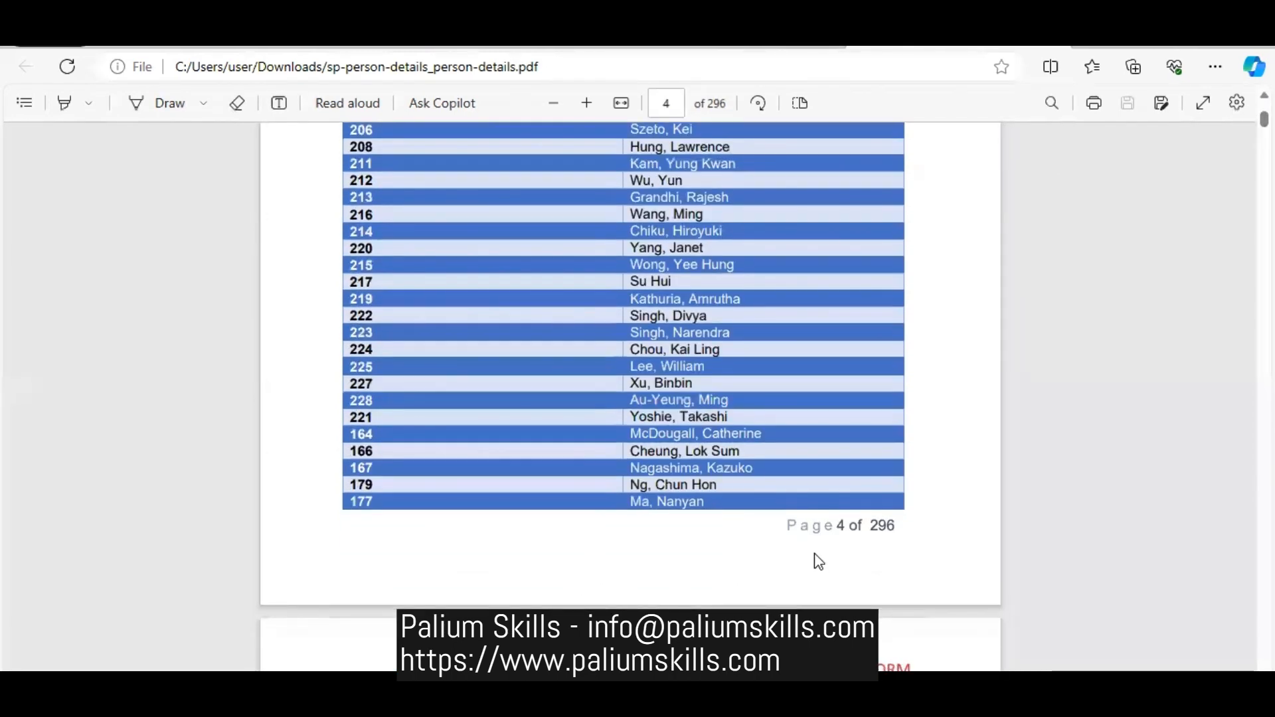
left_click_drag(838, 525, 899, 525)
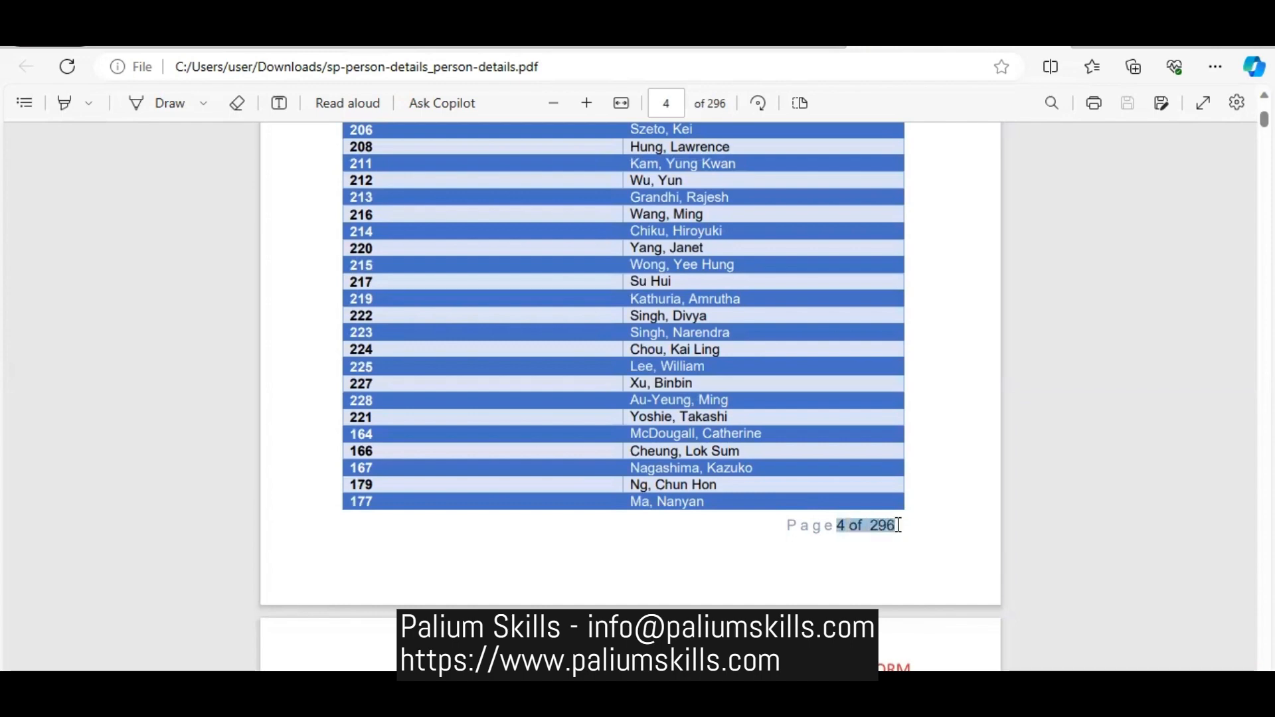
left_click(915, 563)
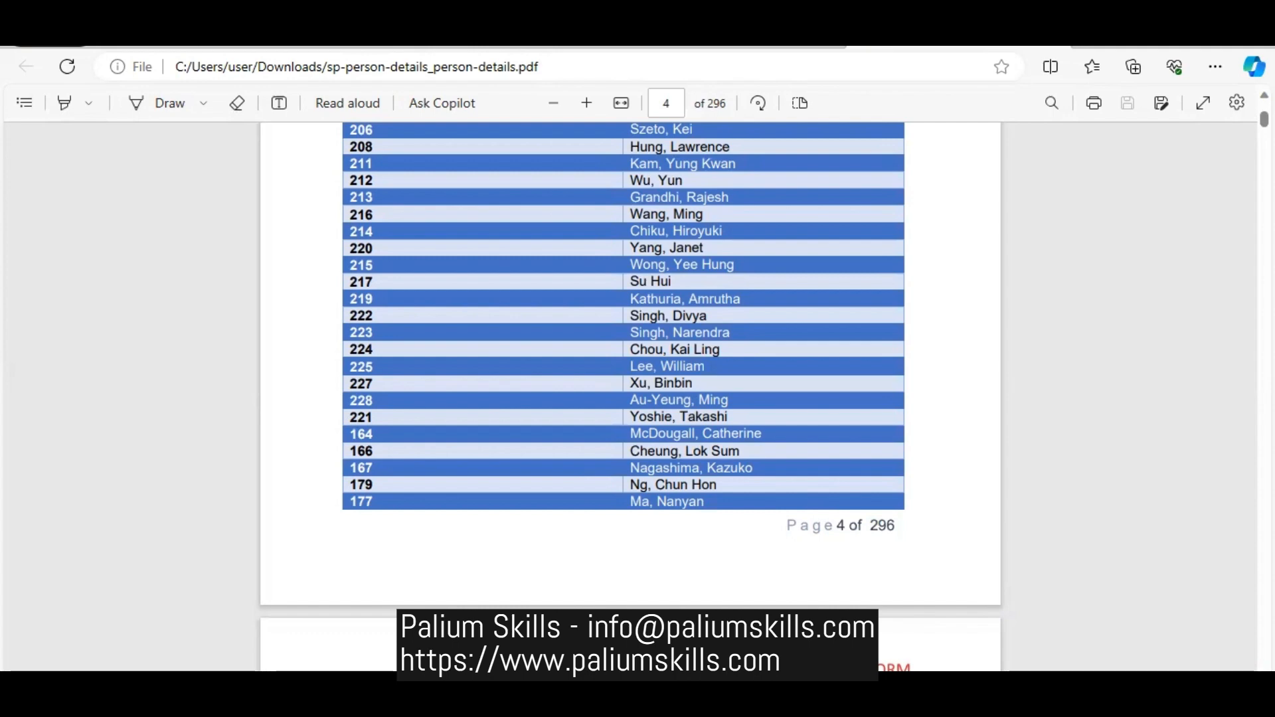
left_click_drag(1264, 120, 1263, 112)
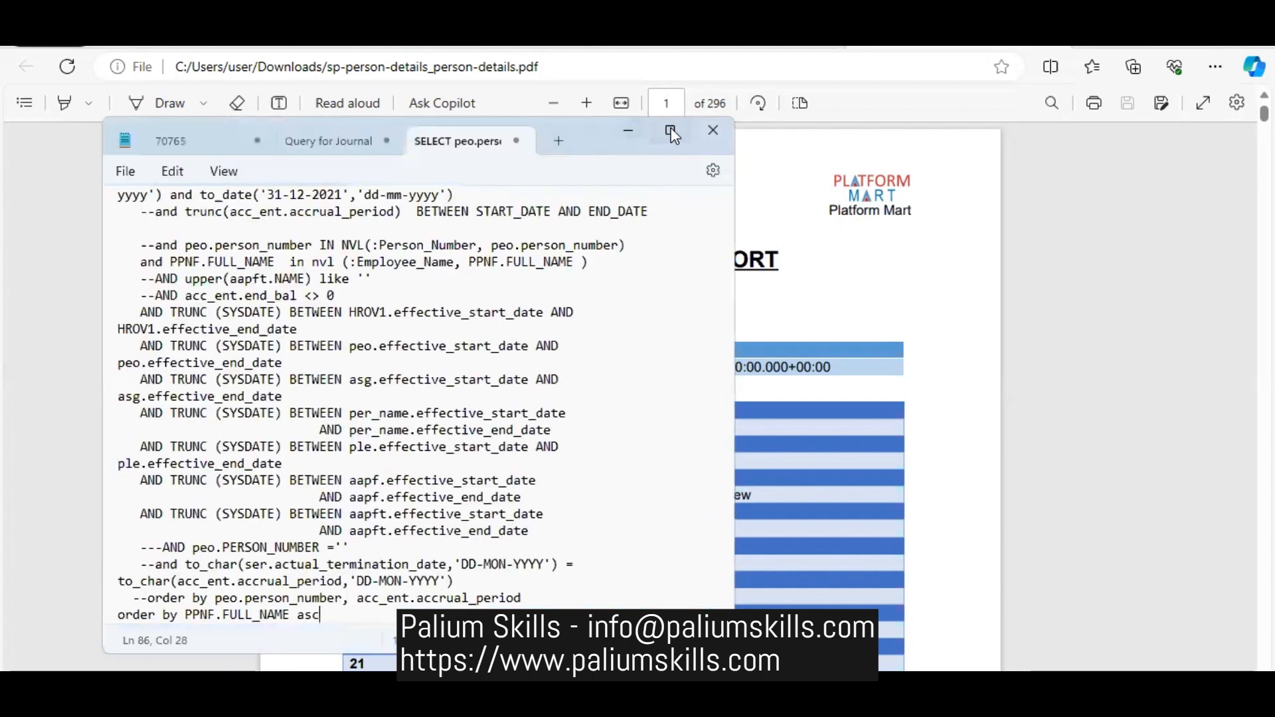
- Switch to Notepad and start a blank note with the line "Step1: Create a data model"
left_click(559, 141)
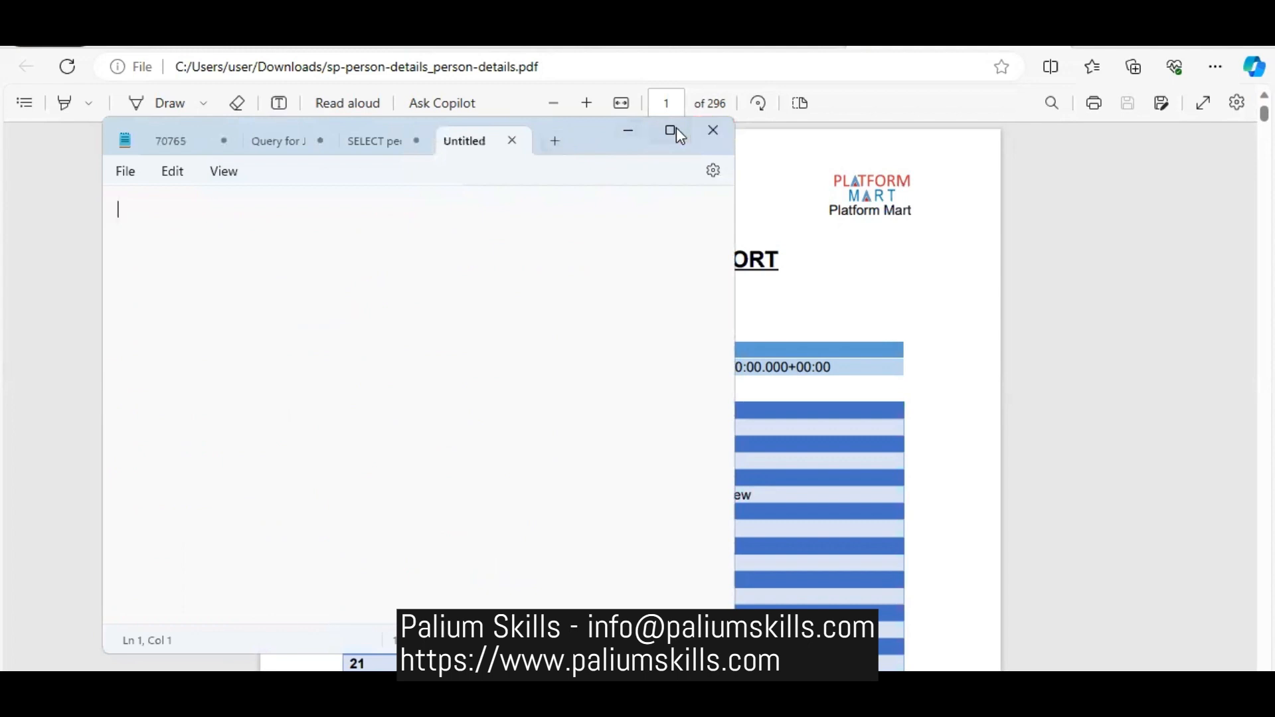
right_click(487, 147)
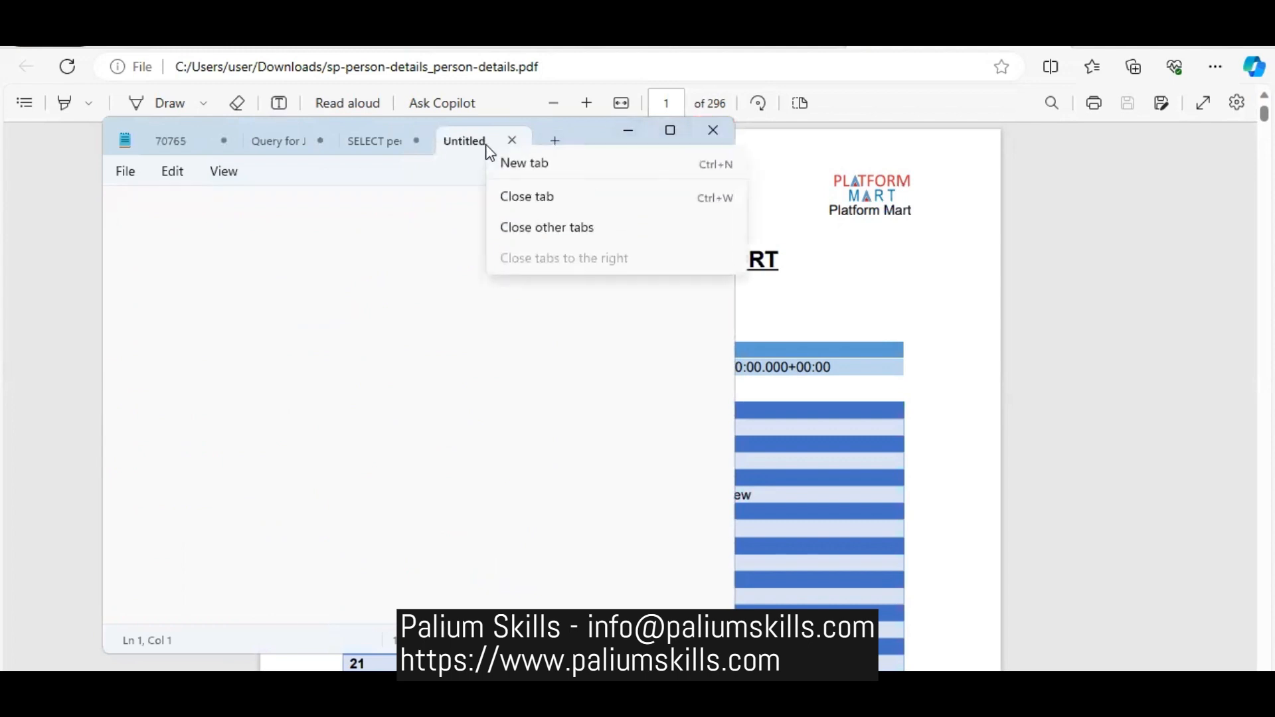
left_click(524, 174)
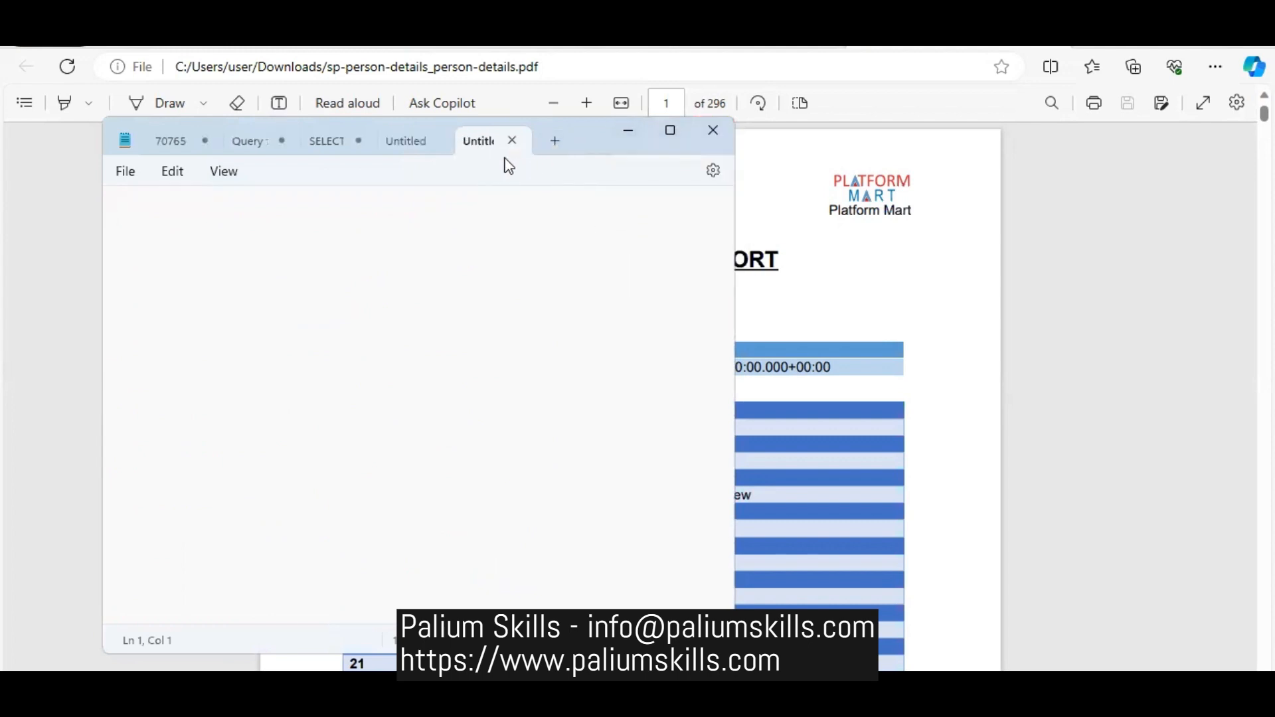
mouse_move(667, 132)
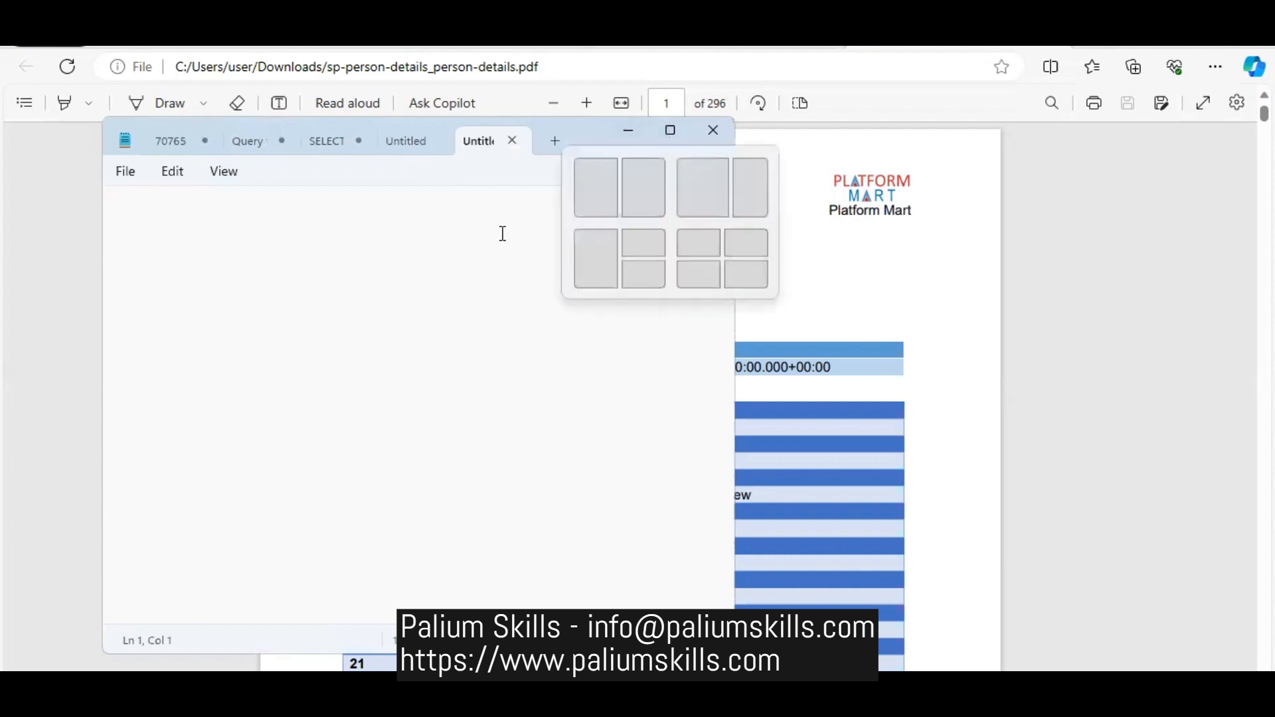
type("St")
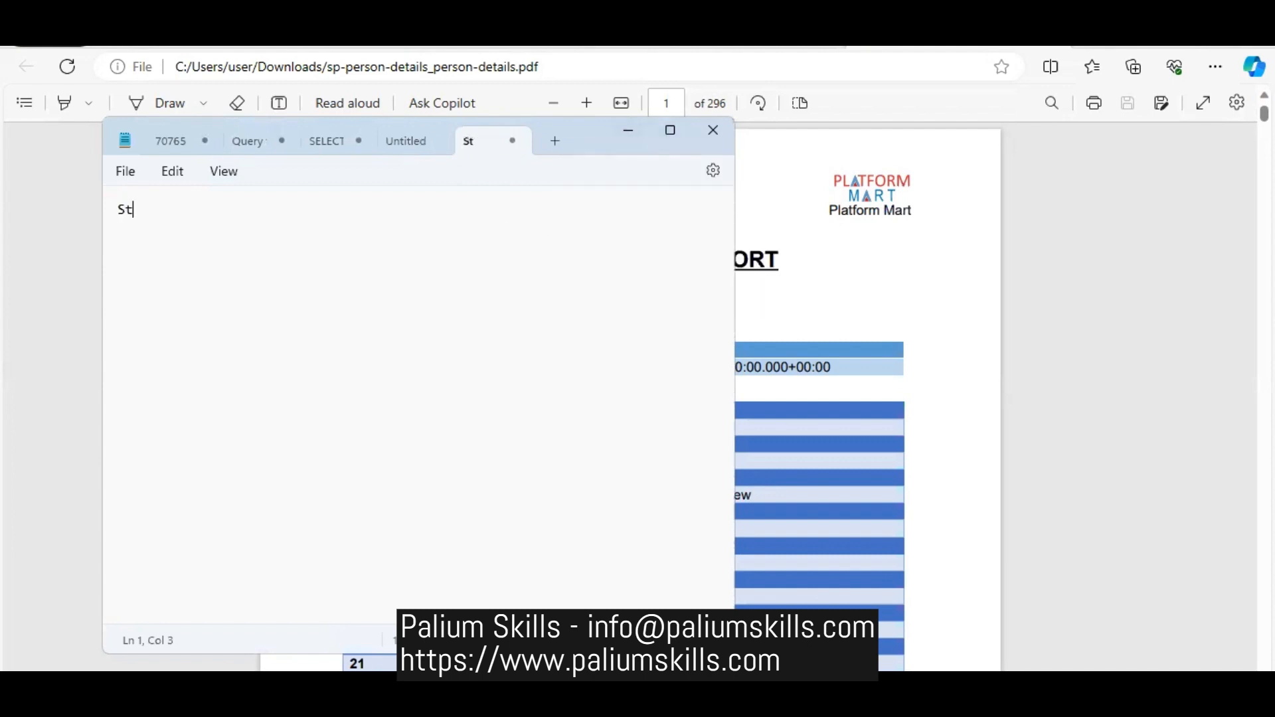
type("ep1: Create a ")
type("da")
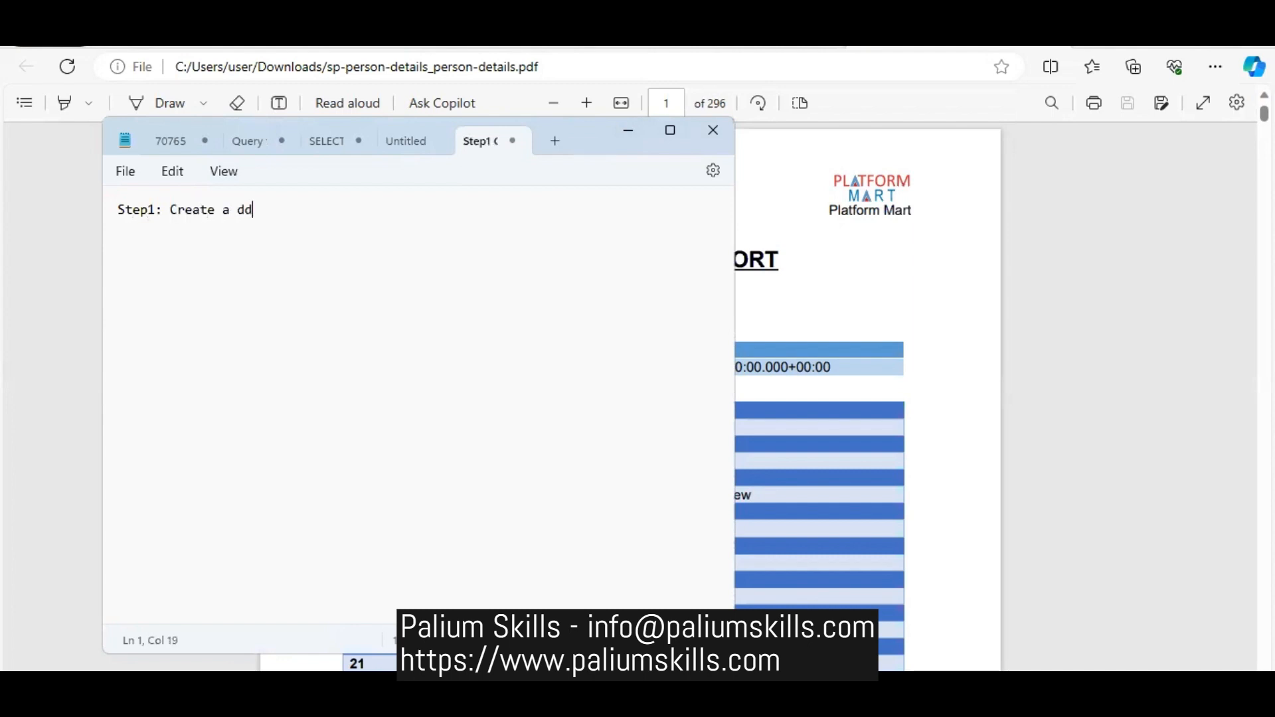
key("BackSpace")
key("BackSpace")
type("data model")
key("Return")
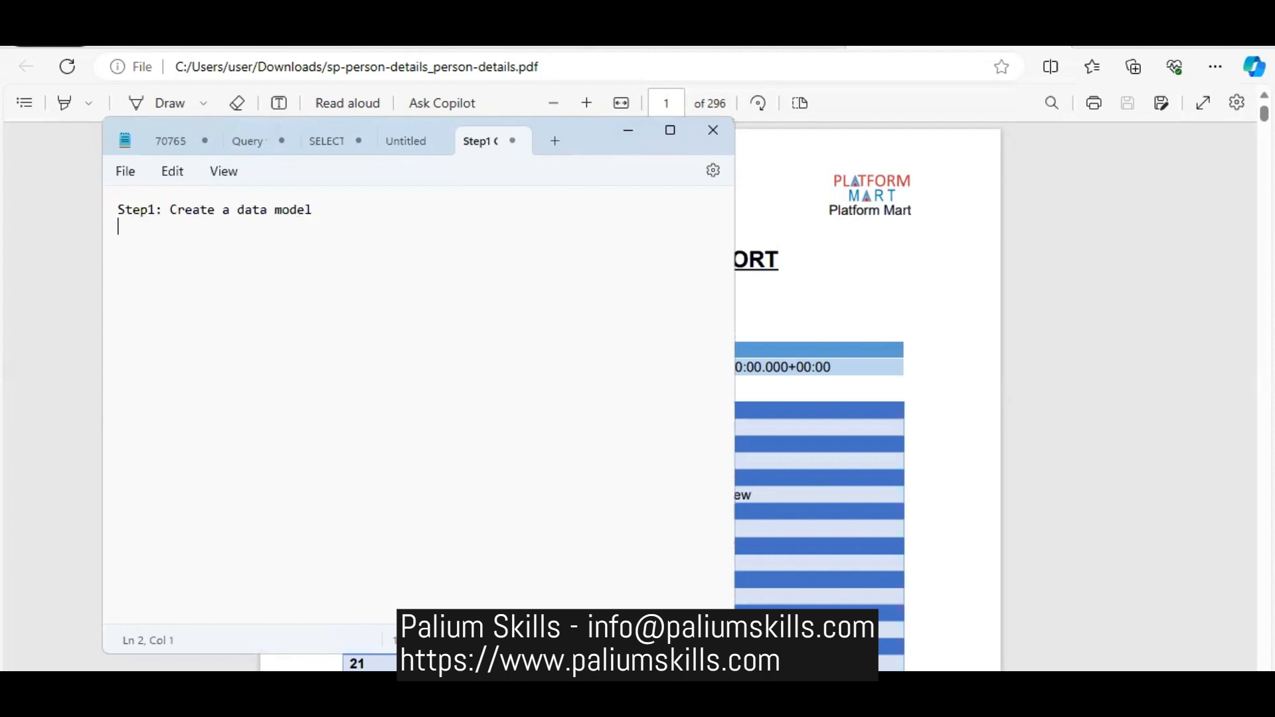
- Add the line "Step2: Create a layout using BI desktop plugin" to the note, separated by a blank line
type("Step2: Creat")
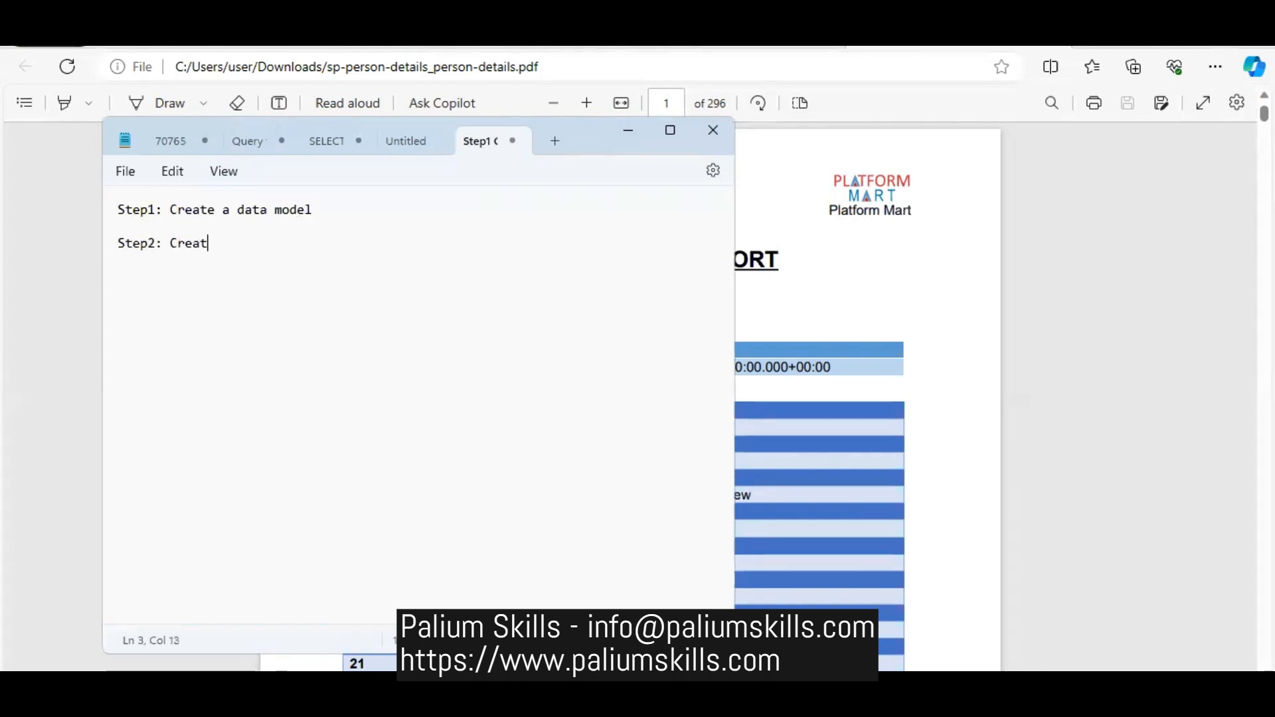
type("e a layout using BI ")
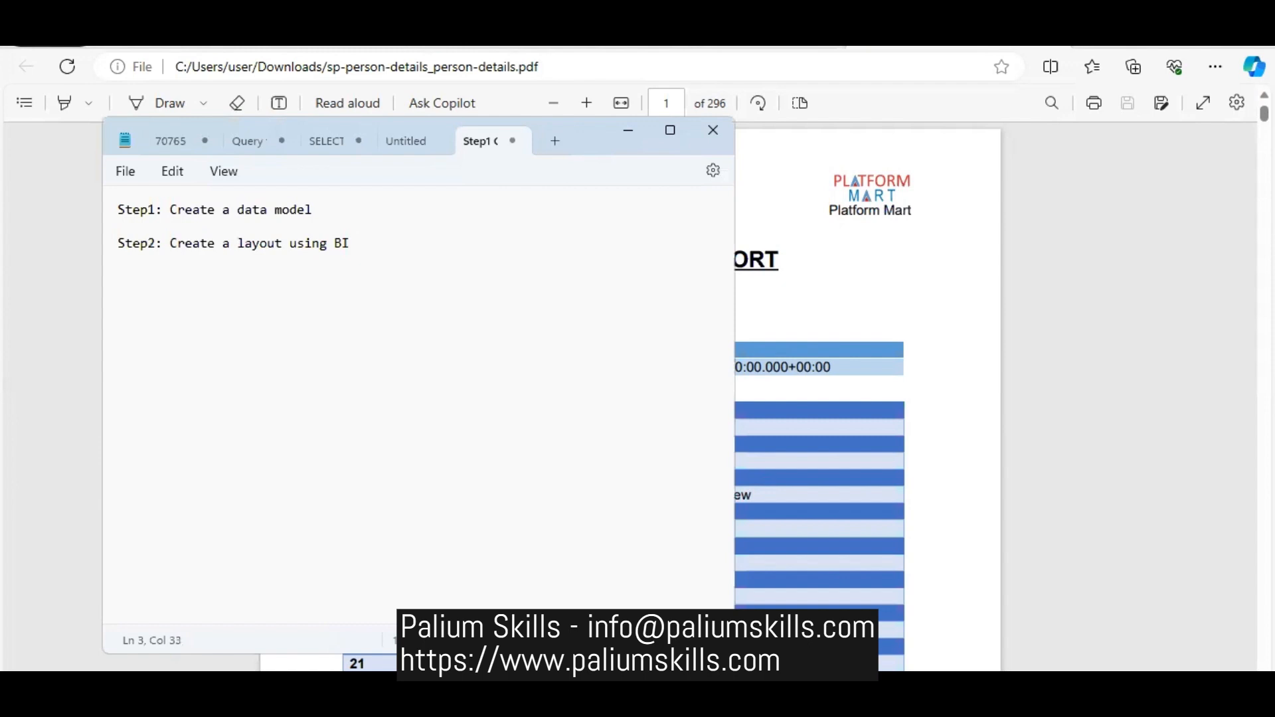
type("desktop plugin")
key("Return")
key("Return")
- Add the line "Step3: Export xml from the data model" below the second step, followed by a blank line
type("Step23")
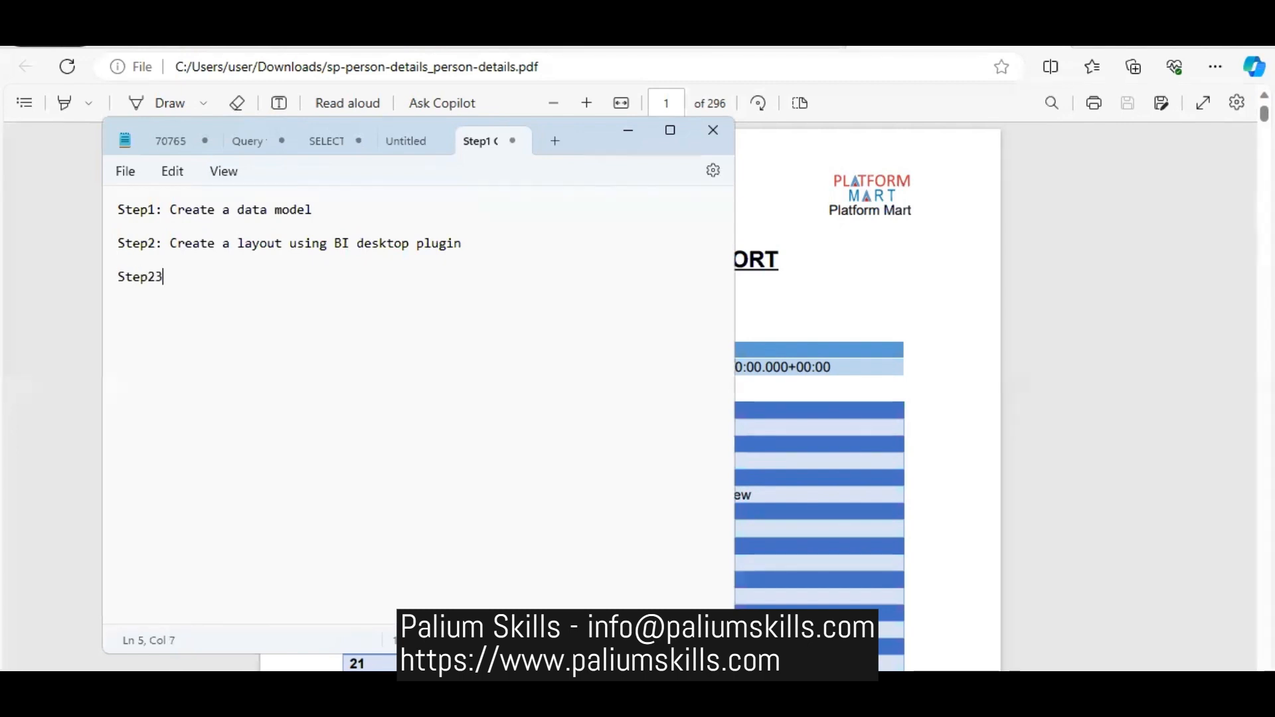
key("BackSpace")
key("BackSpace")
type("3: E")
key("alt")
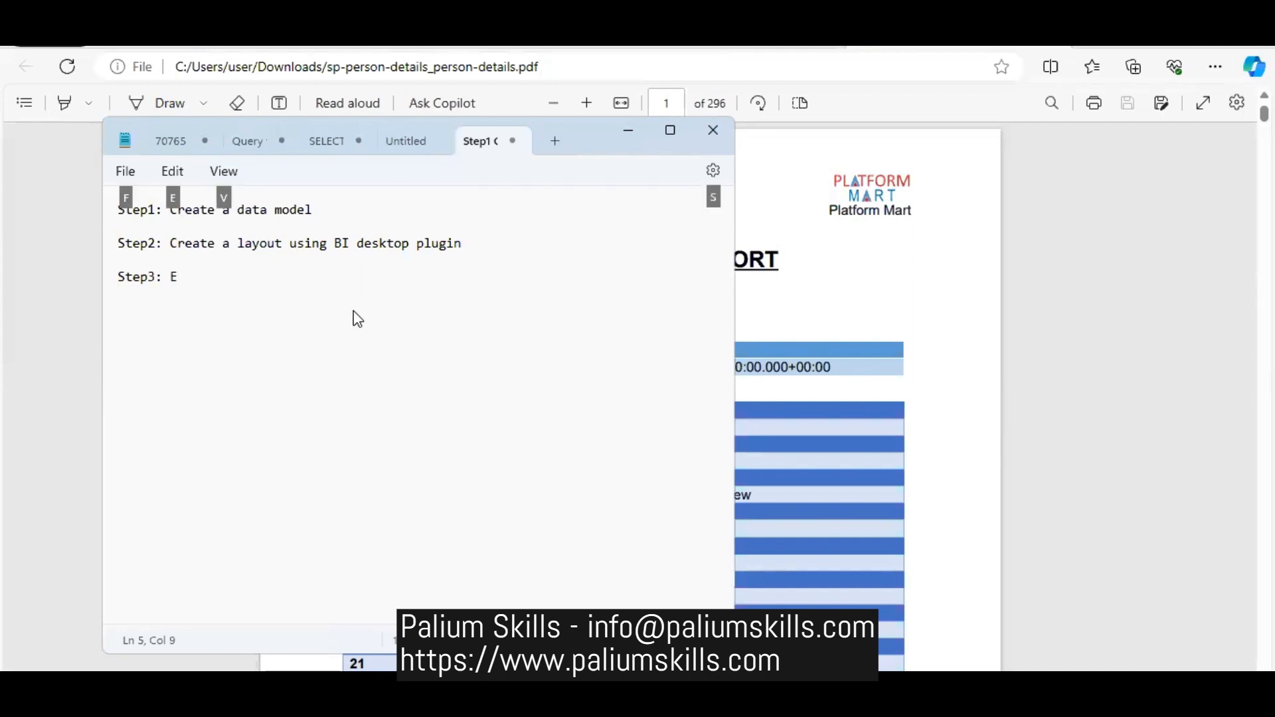
left_click(256, 286)
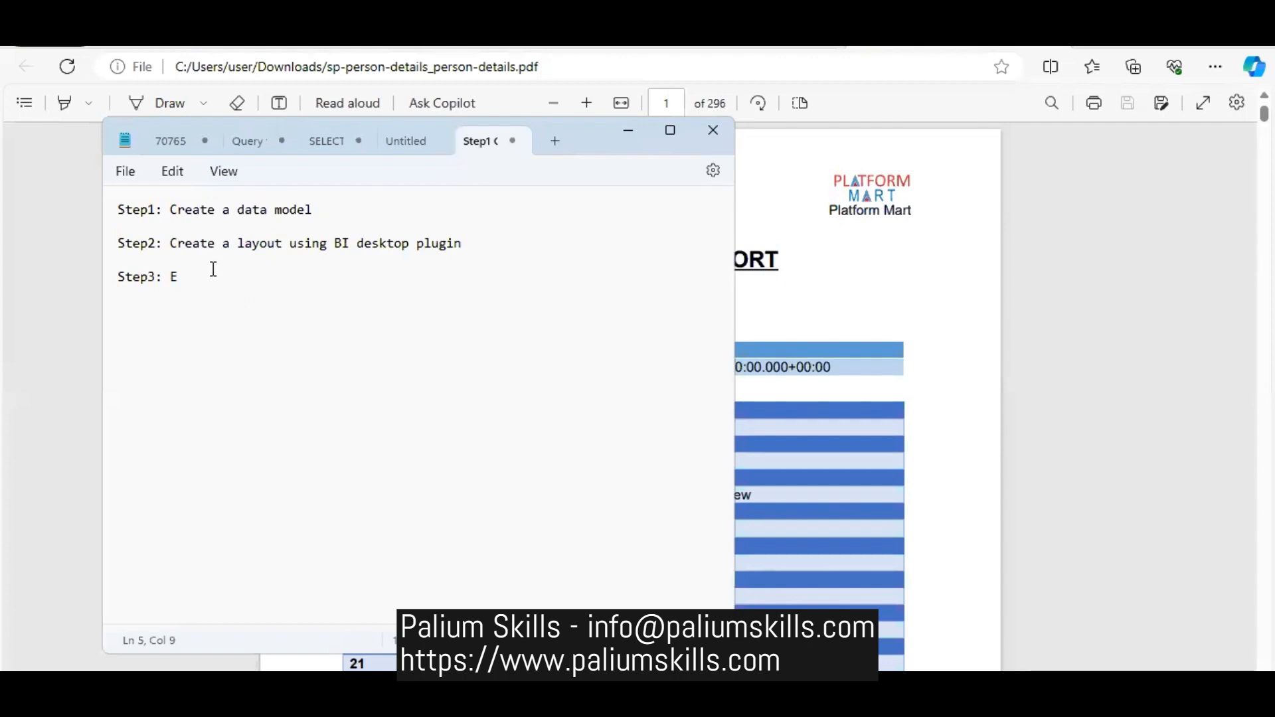
type("xport xml from the data model")
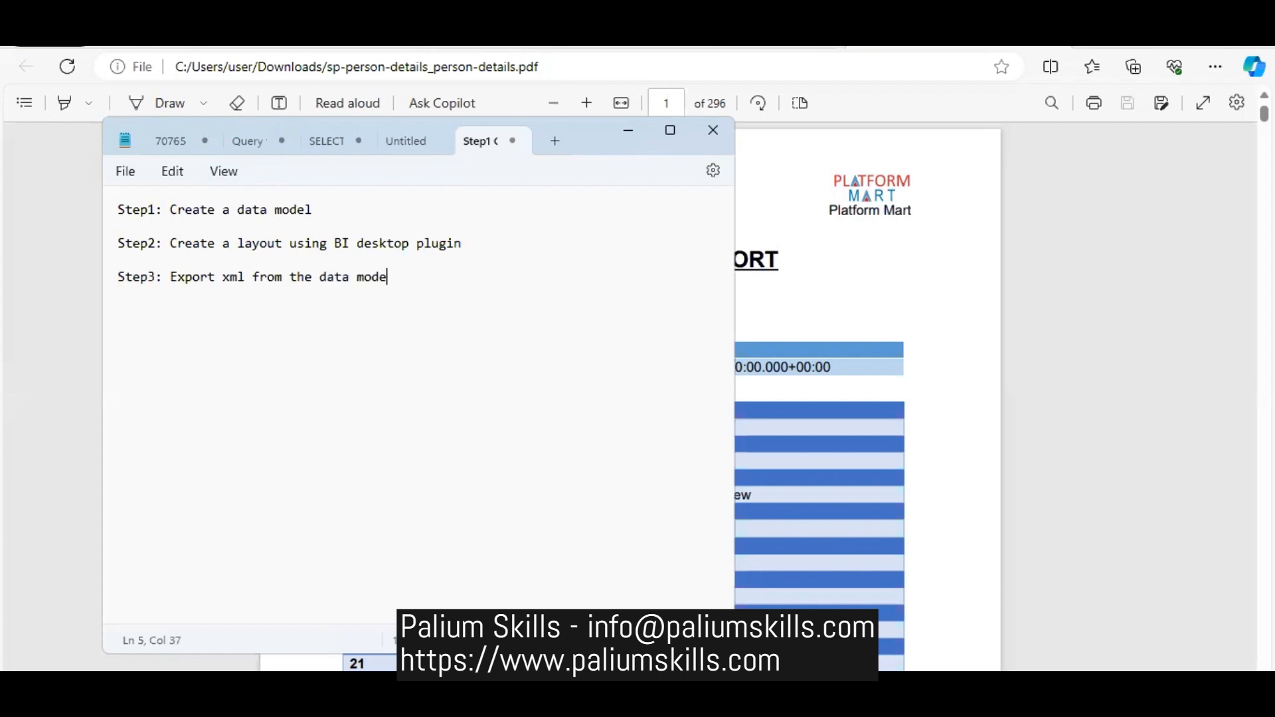
key("Return")
key("Return")
- Add the line "Step4: Import xml into the Word using BI desktop plugin" to the note, followed by a blank line
type("Sgtep")
key("BackSpace")
key("BackSpace")
key("BackSpace")
key("BackSpace")
type("tep4:")
type("Import xml")
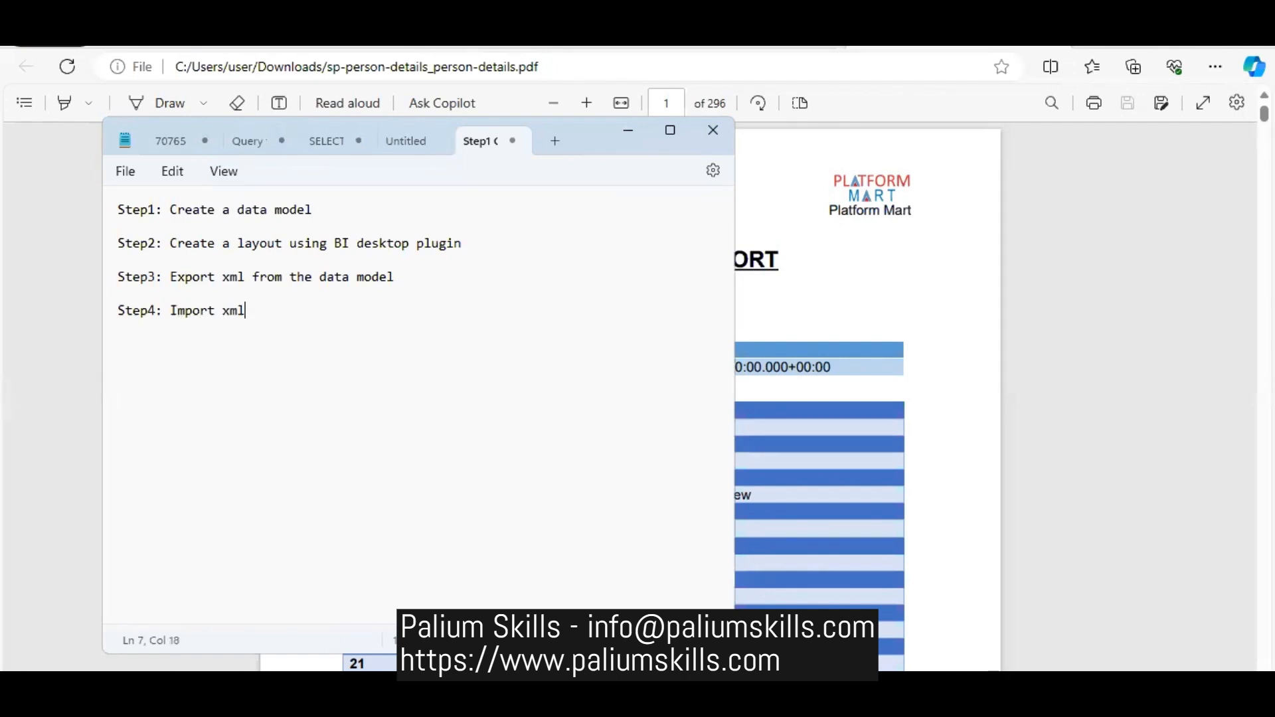
type(" into the Word using ")
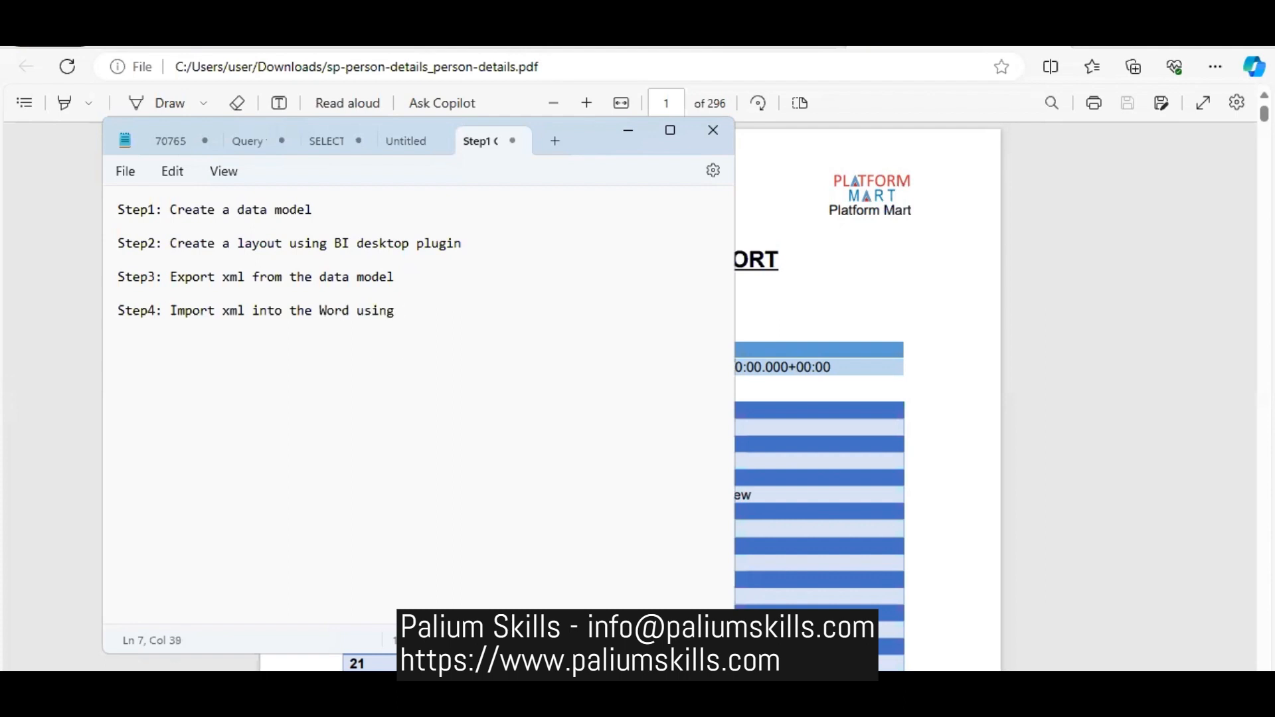
type("BI desktop pplug")
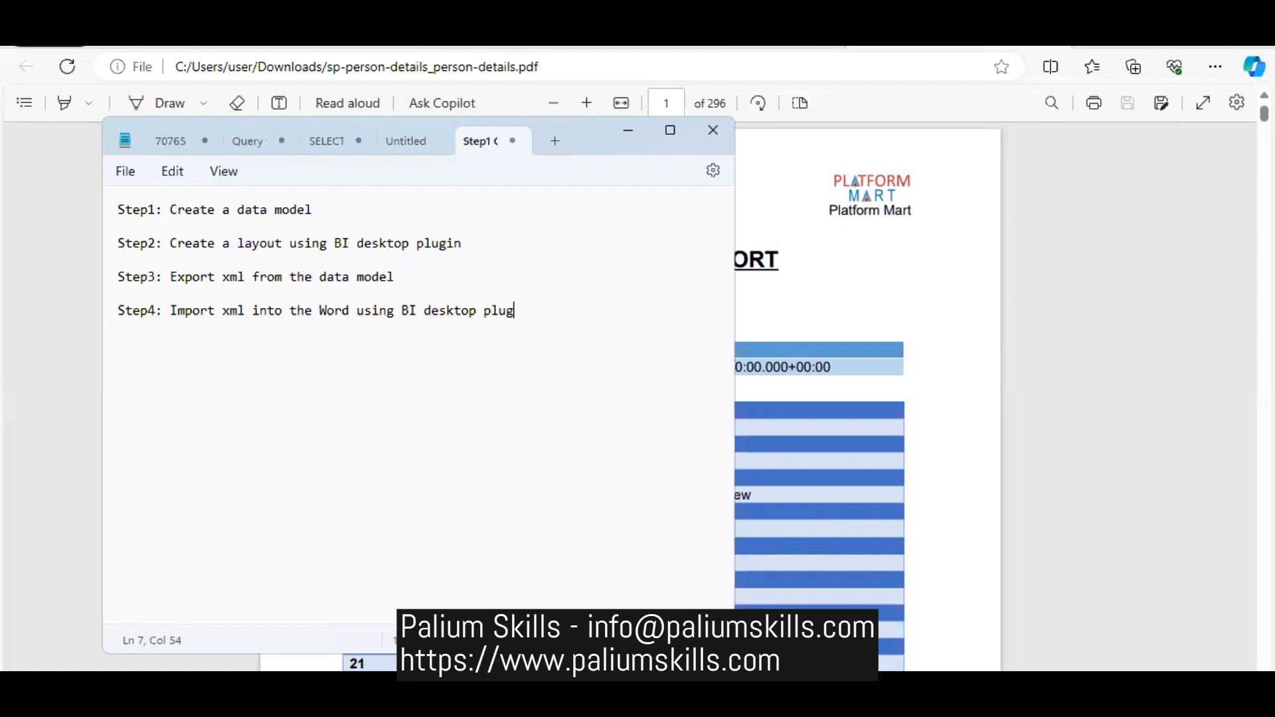
type("in  ")
type("Step5")
type(":")
type(" Create al")
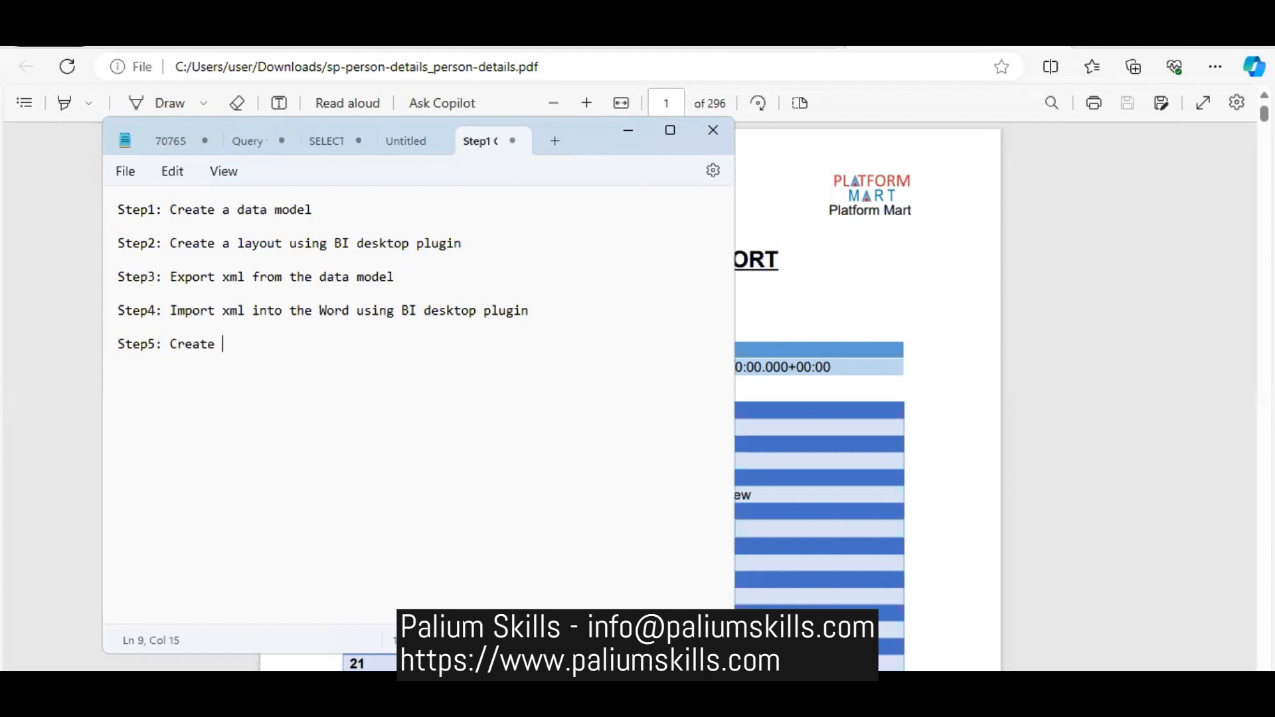
- Add the line "Step5: Create layout as required using any of the 3 methods" below the fourth step, followed by a blank line
key("BackSpace")
key("BackSpace")
type("layout as required ")
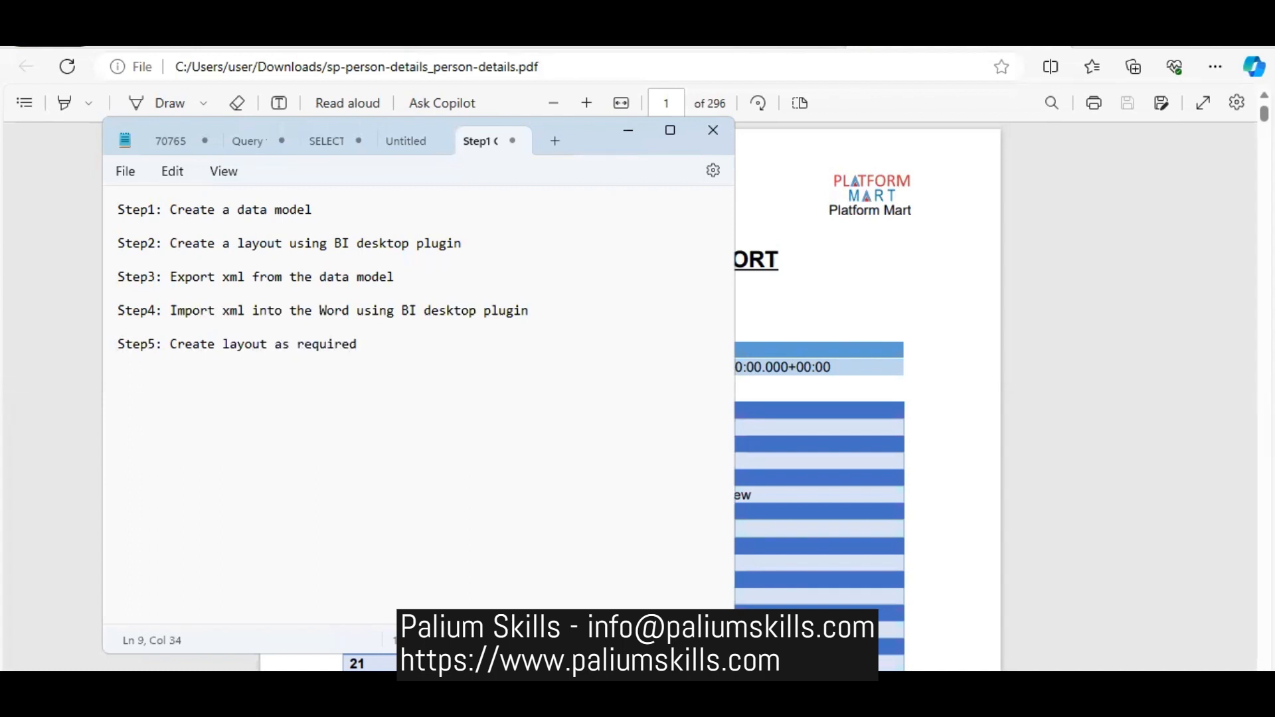
type("using of")
key("BackSpace")
key("BackSpace")
type("any of the")
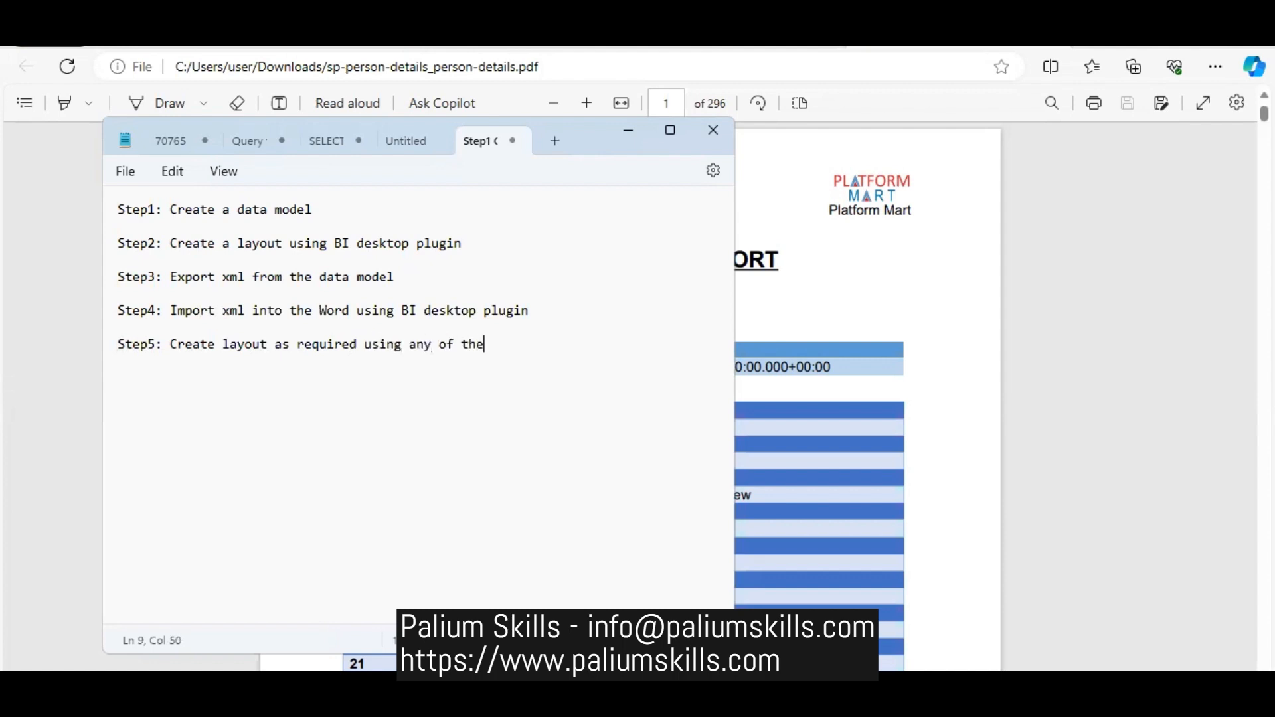
type(" 3")
type("thods")
key("Return")
key("Return")
- Add the line "Step6: Save the layout as a rtf document" to the note, followed by a blank line
type("Step5")
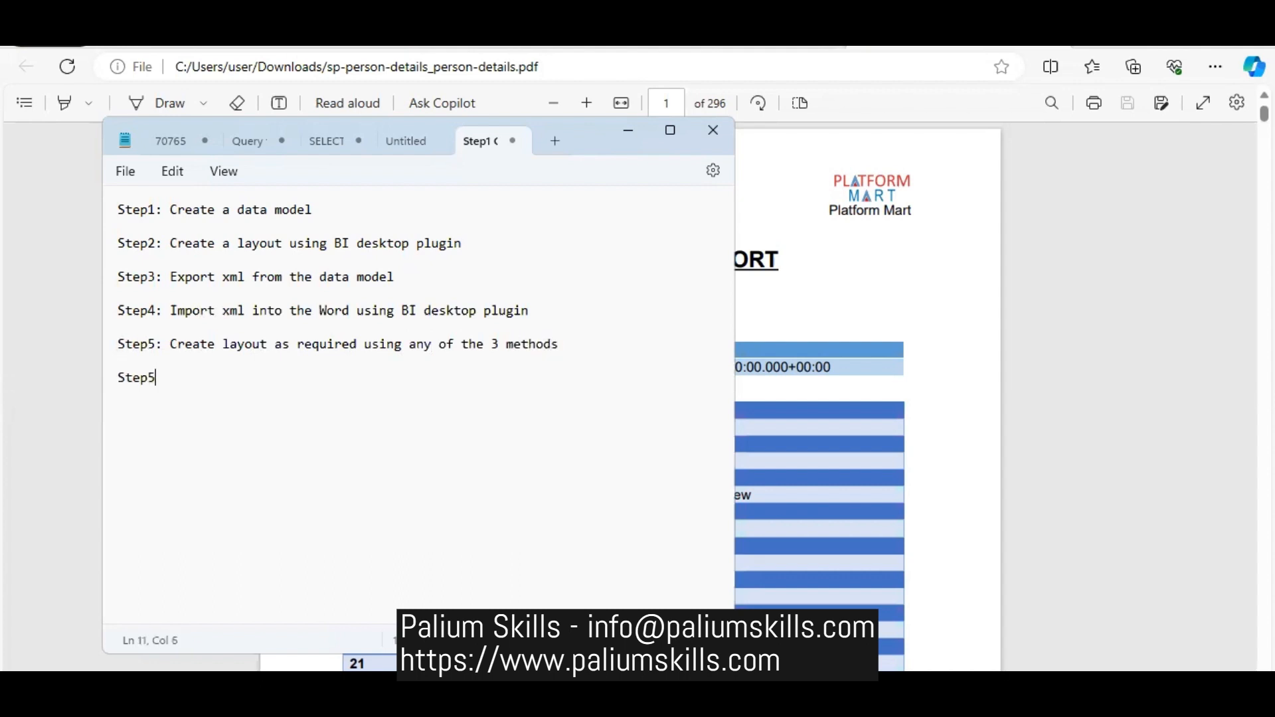
key("BackSpace")
type("6: Save the ap")
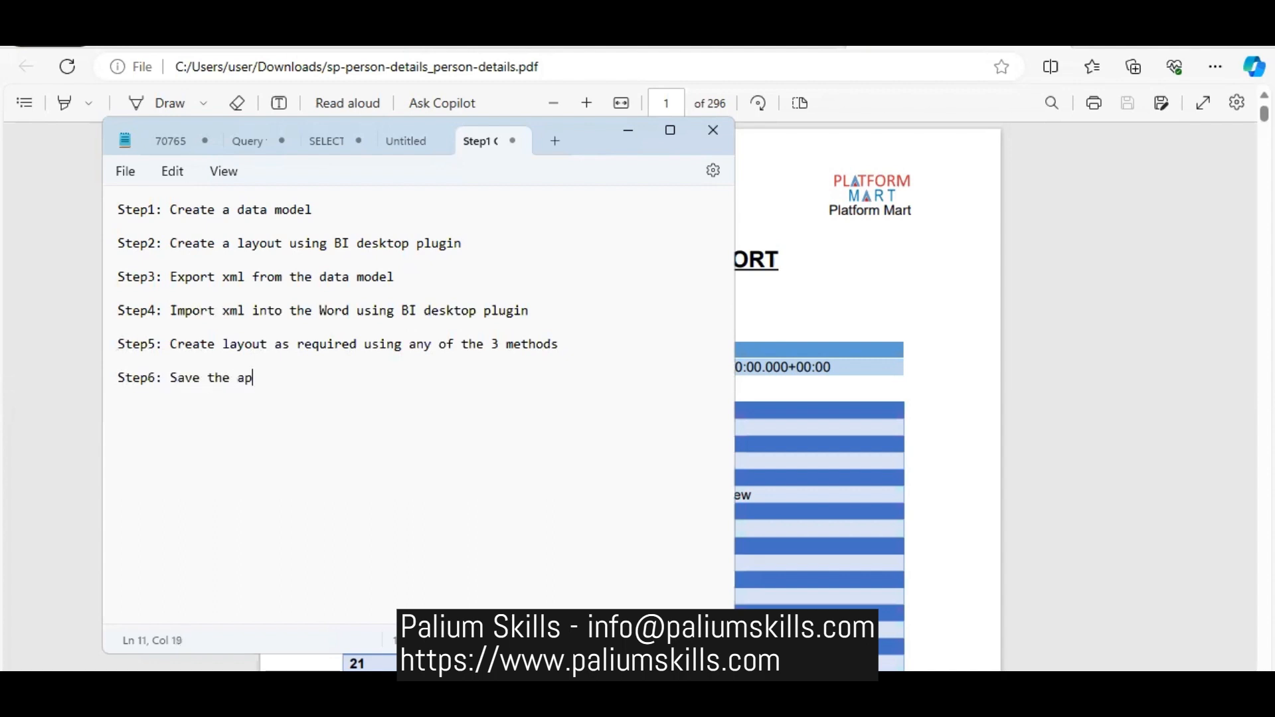
type("utout")
key("BackSpace")
key("BackSpace")
key("BackSpace")
key("BackSpace")
key("BackSpace")
key("BackSpace")
key("BackSpace")
type("layout as a rtf")
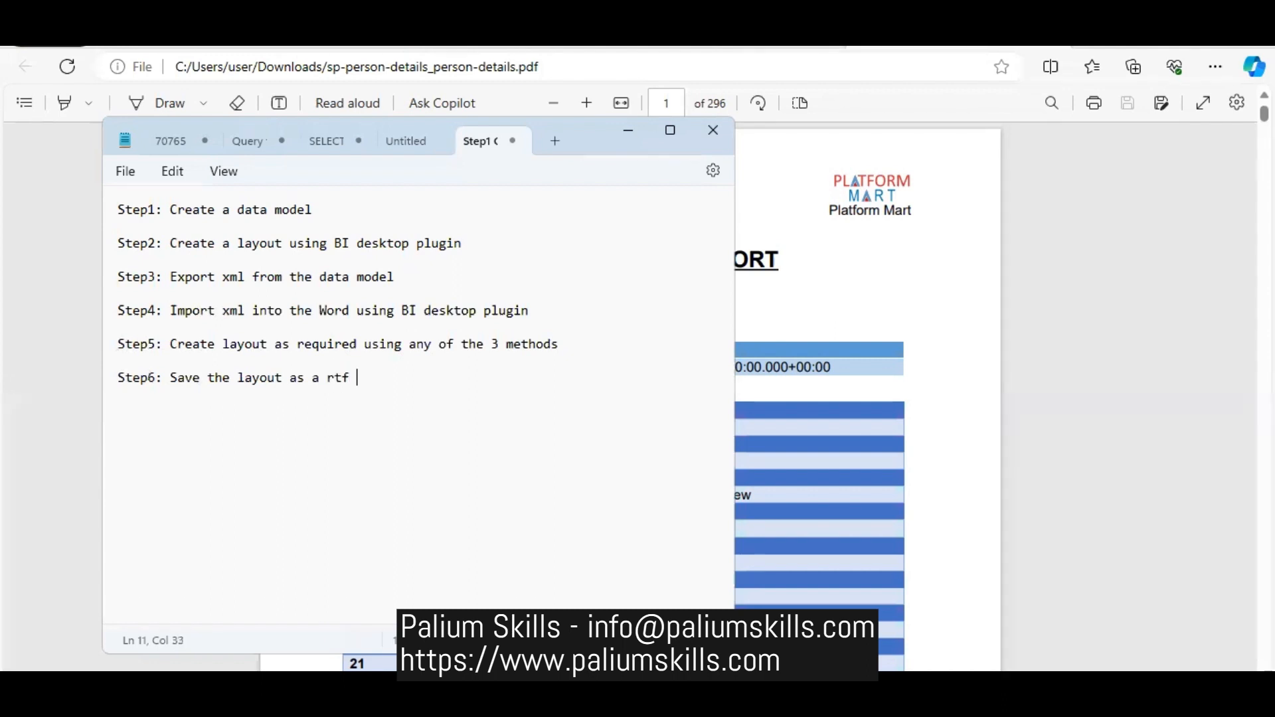
type(" docu")
key("BackSpace")
key("BackSpace")
key("BackSpace")
type("ocument")
key("Return")
- Add the line "Step7: Come back to application and create a report" below the sixth step, followed by a blank line
type("Step")
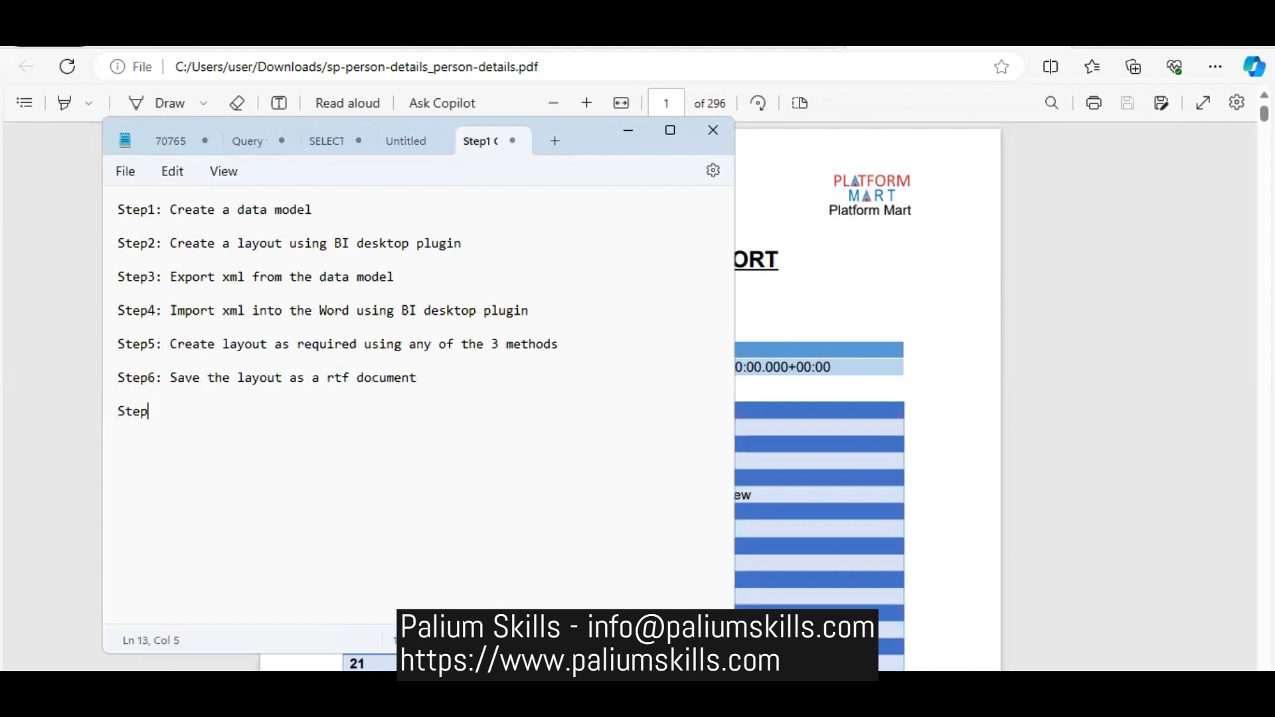
type("7: Come back to appli")
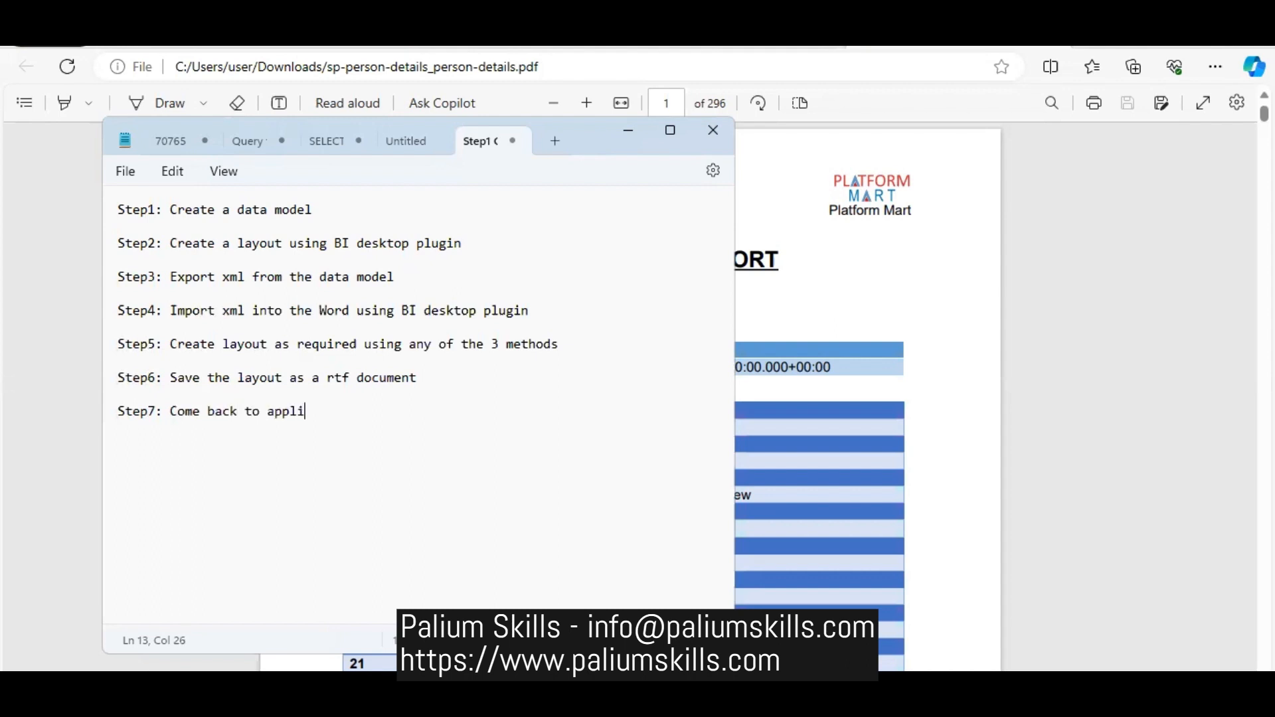
type("cation and create a report")
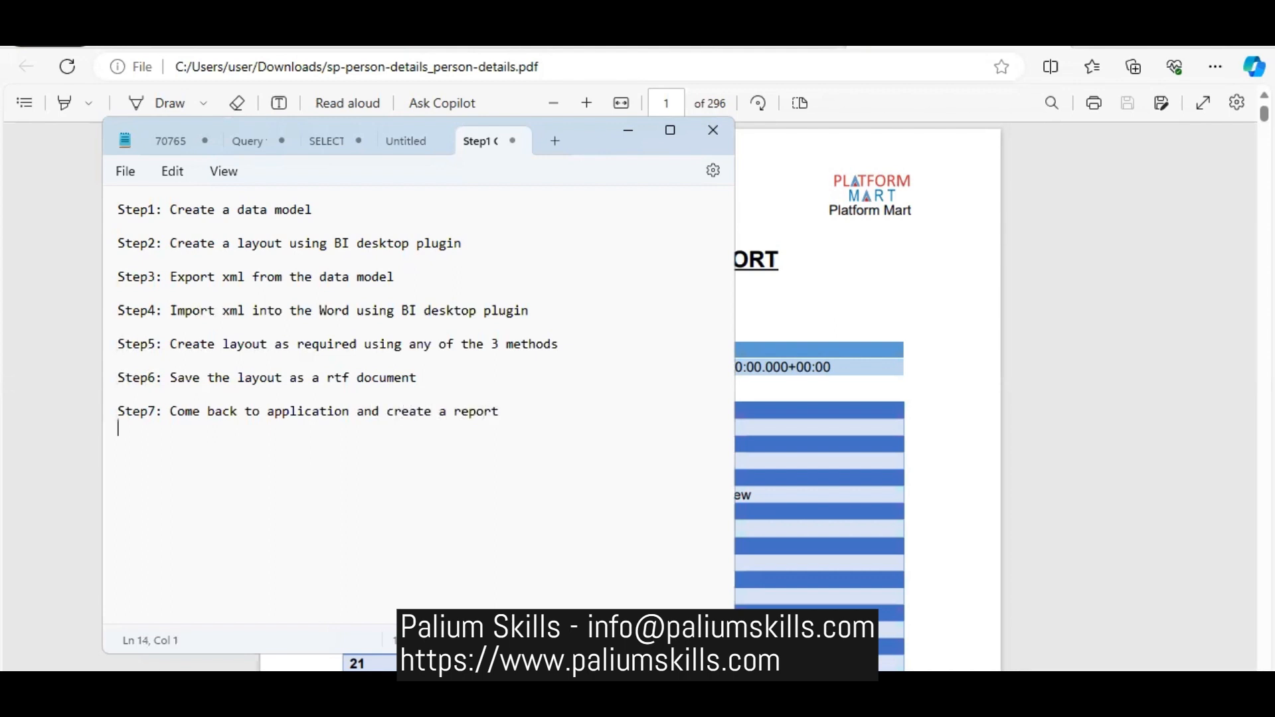
key("Return")
- Add the line "Step8: Choose a data model and upload the rtf layout" to the note, followed by a blank line
type("Step8: Choose a")
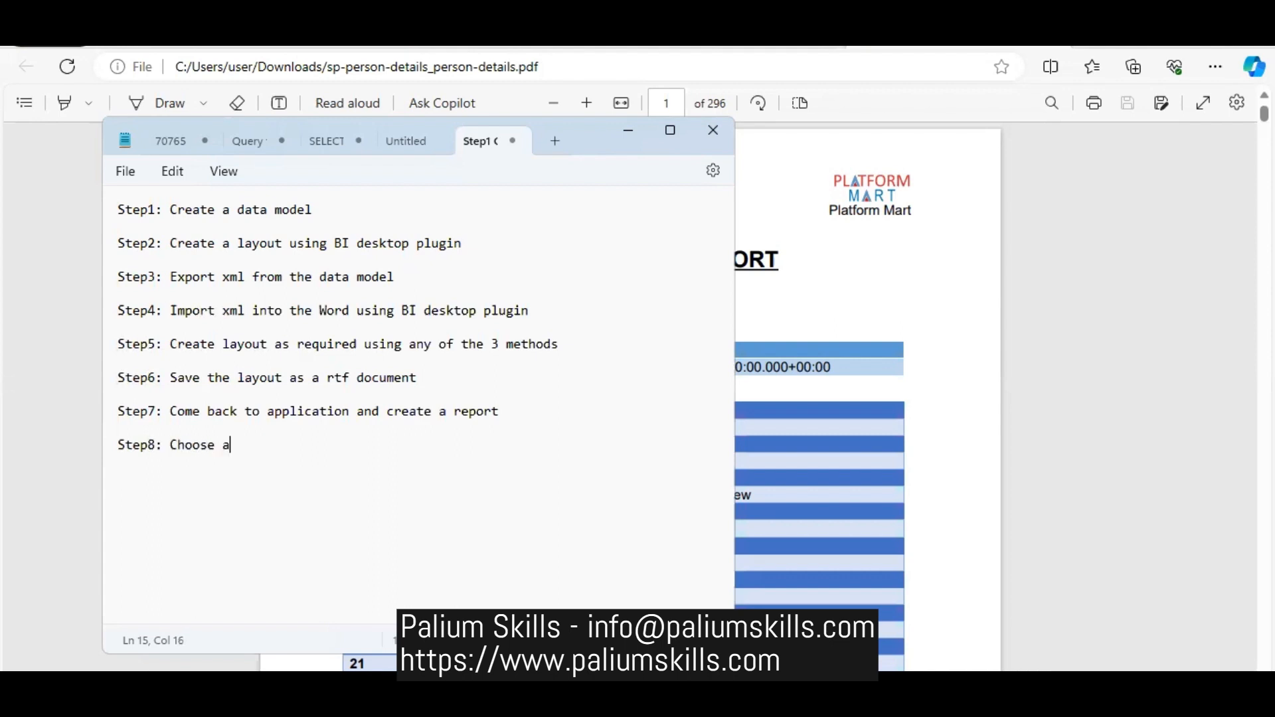
type(" data mode")
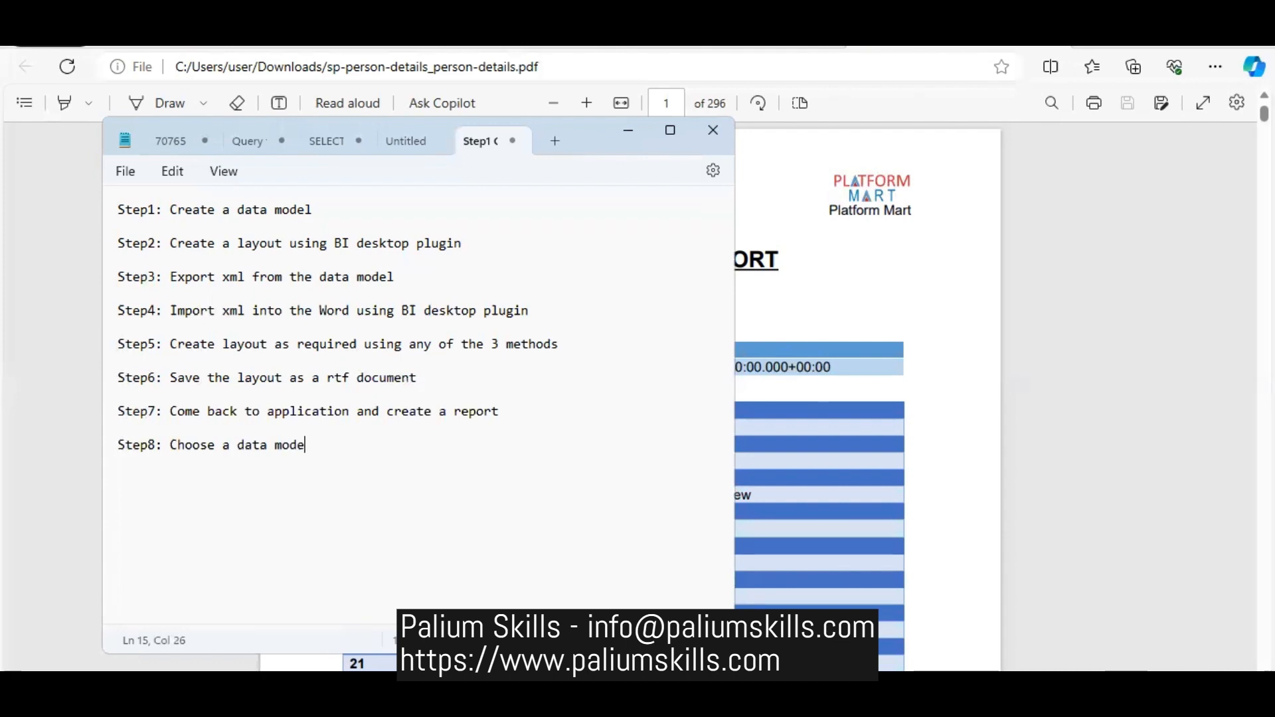
type("l and upload the ")
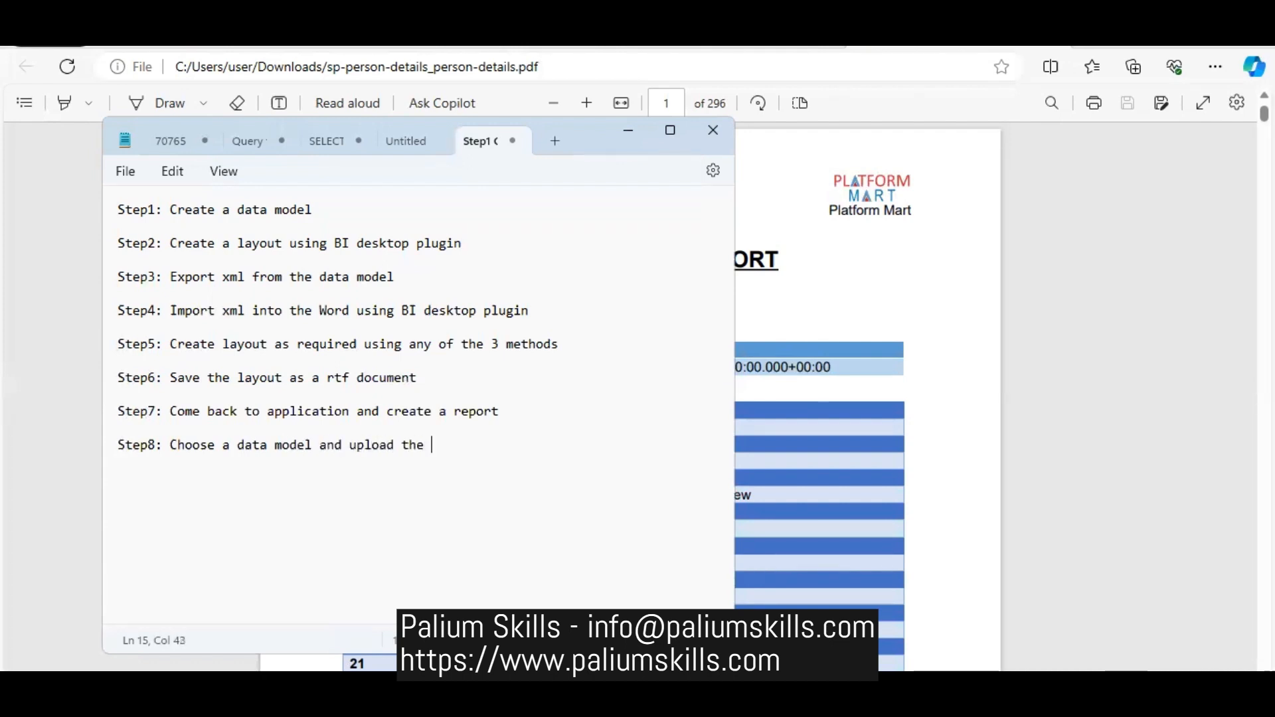
type("rtf layout")
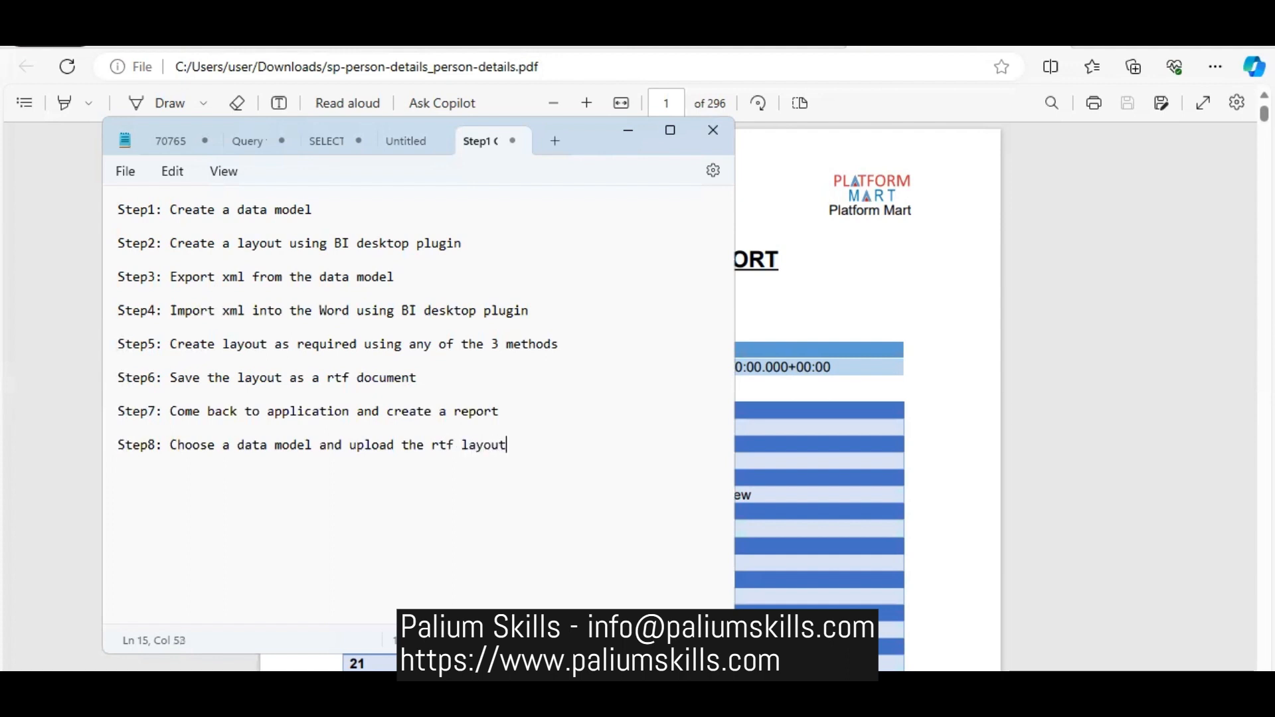
key("Return")
- Add the line "Step9: Save the report" below the eighth step, followed by a blank line
type("Step9")
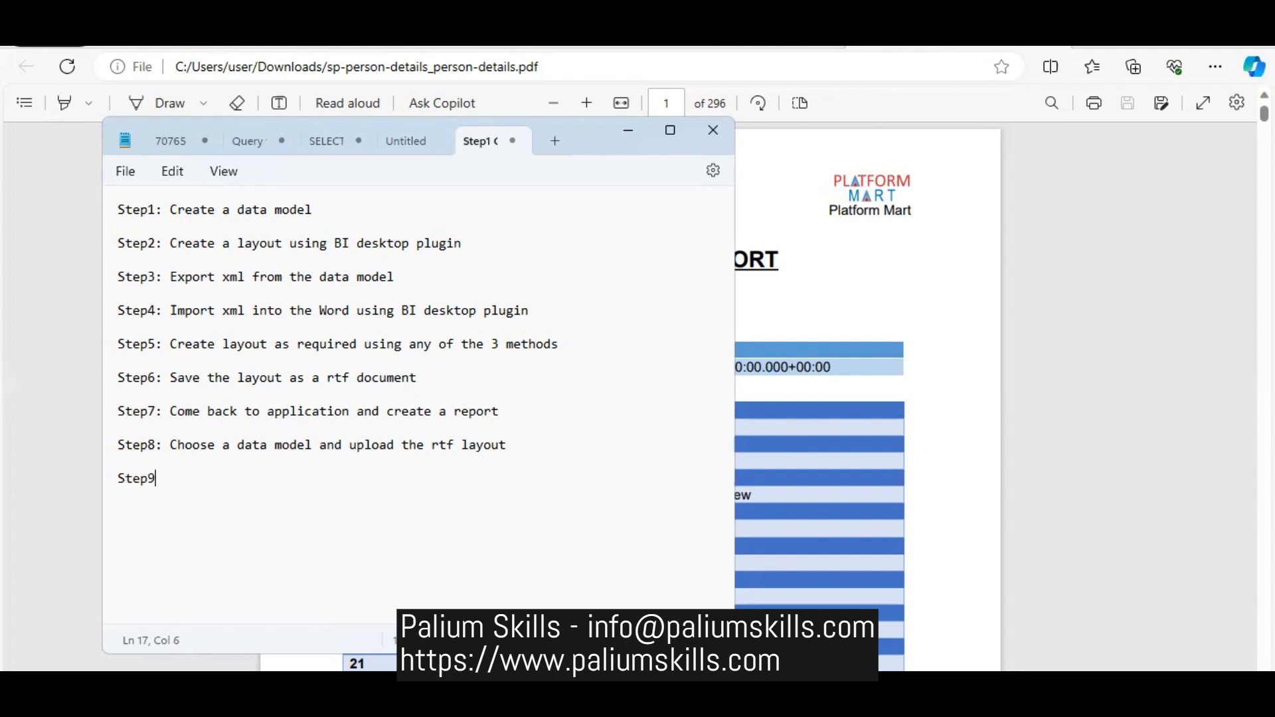
type(": Save the templa")
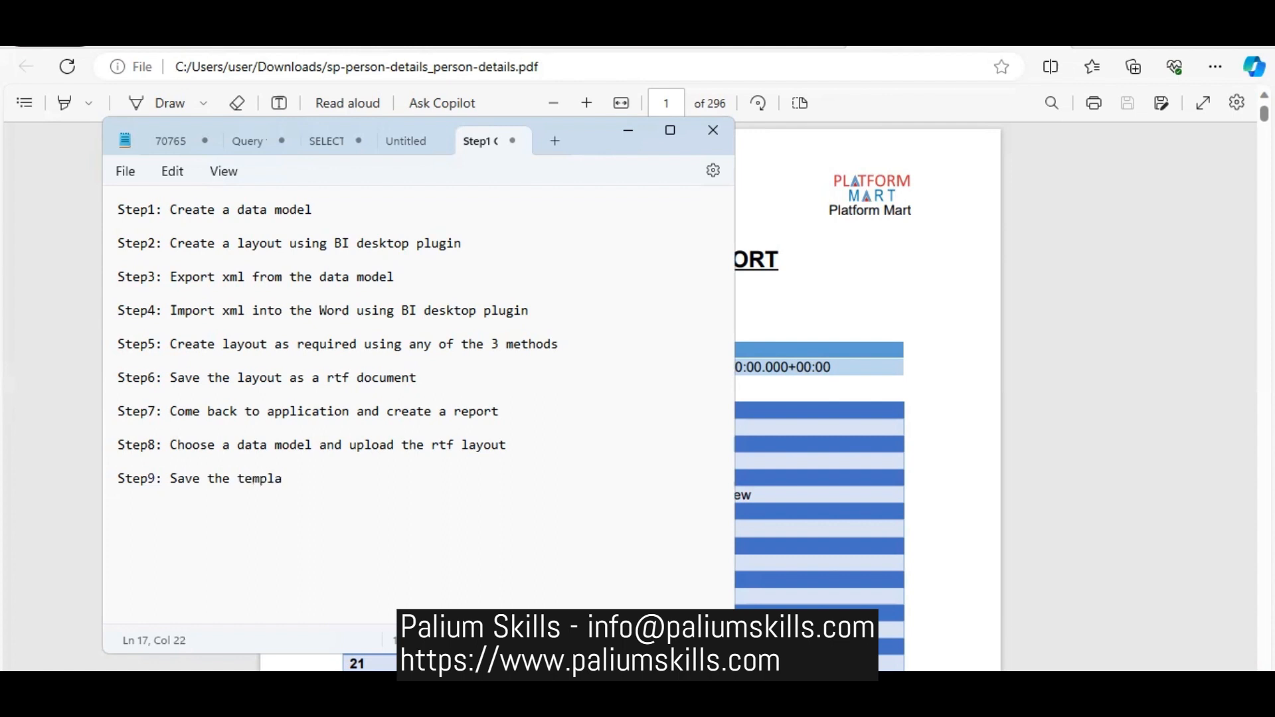
key("BackSpace")
key("BackSpace")
key("BackSpace")
key("BackSpace")
key("BackSpace")
key("BackSpace")
type("report")
key("Return")
- Add the closing line "Step10:Click 'View Report' to view the contents of your report" to the note
type("Step10")
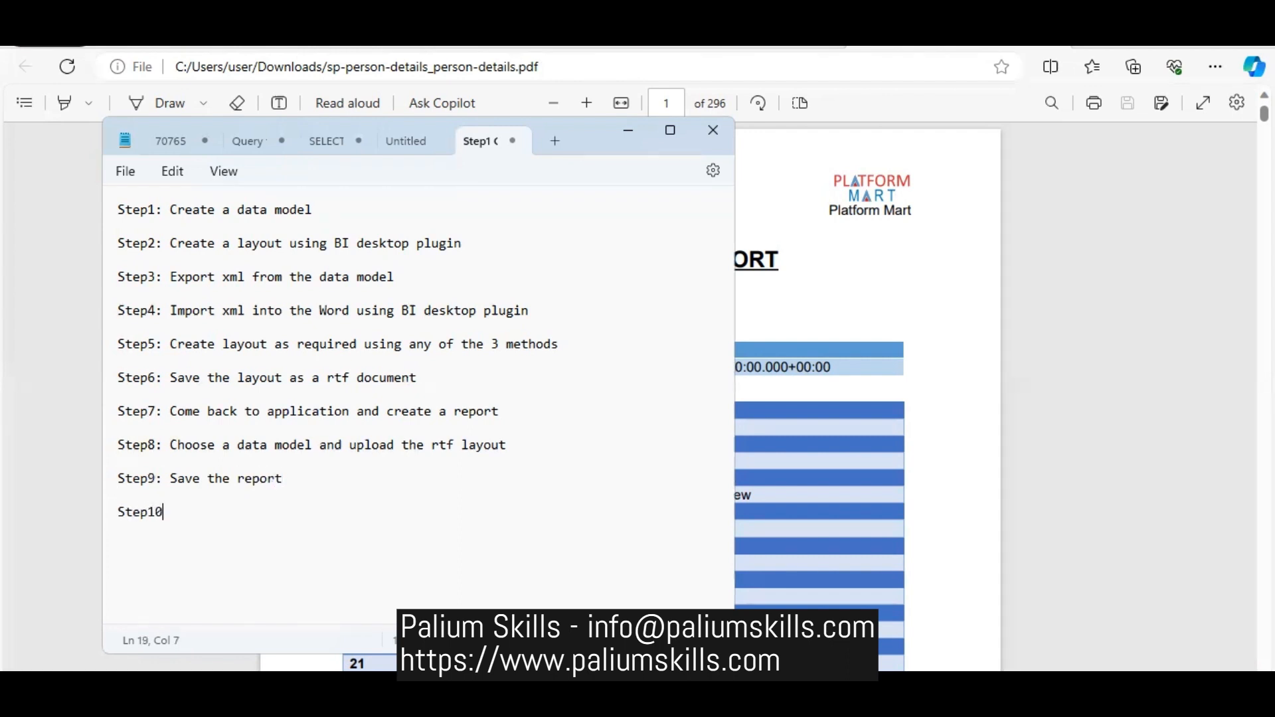
type(": Uploadd")
key("BackSpace")
key("BackSpace")
key("BackSpace")
key("BackSpace")
key("BackSpace")
key("BackSpace")
key("BackSpace")
type("c10")
key("BackSpace")
key("BackSpace")
key("BackSpace")
type("Click 'View Rep")
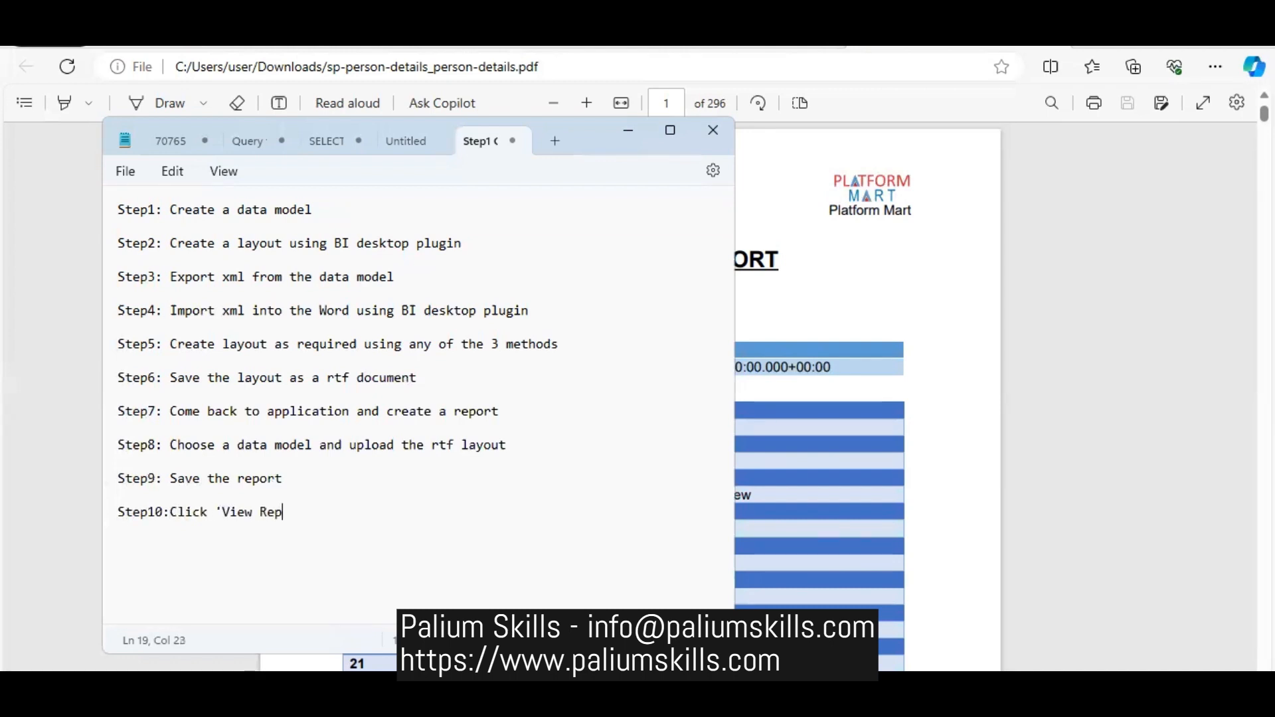
type("ort' to ")
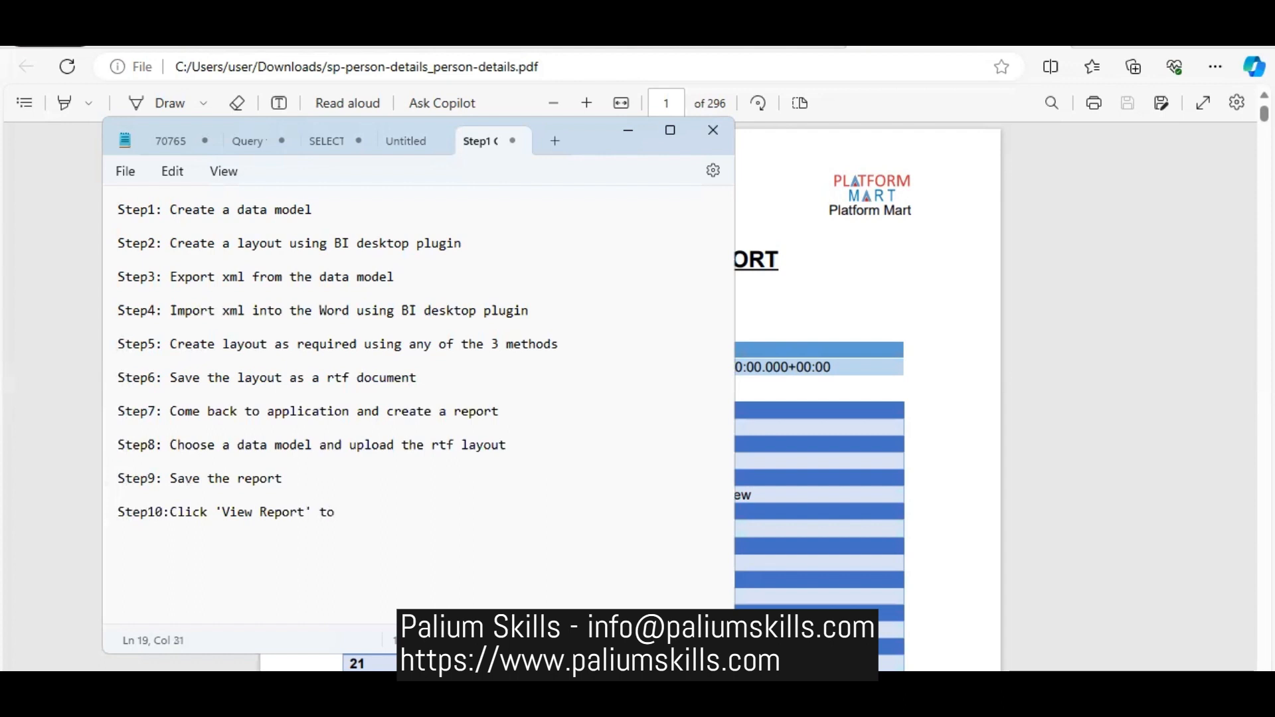
type("view the contents o")
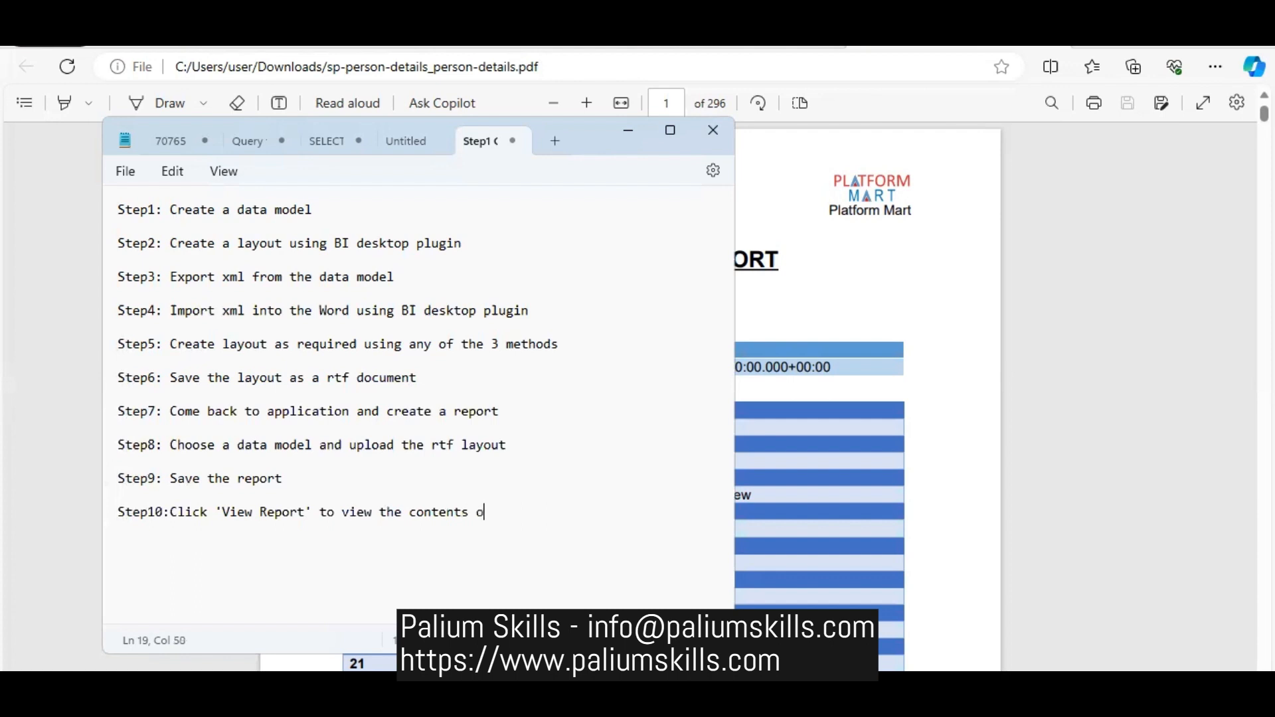
type("f your report")
- Extend the Step1 line with "and save it with Sample Data" after "Create a data model"
left_click(365, 212)
type("and ")
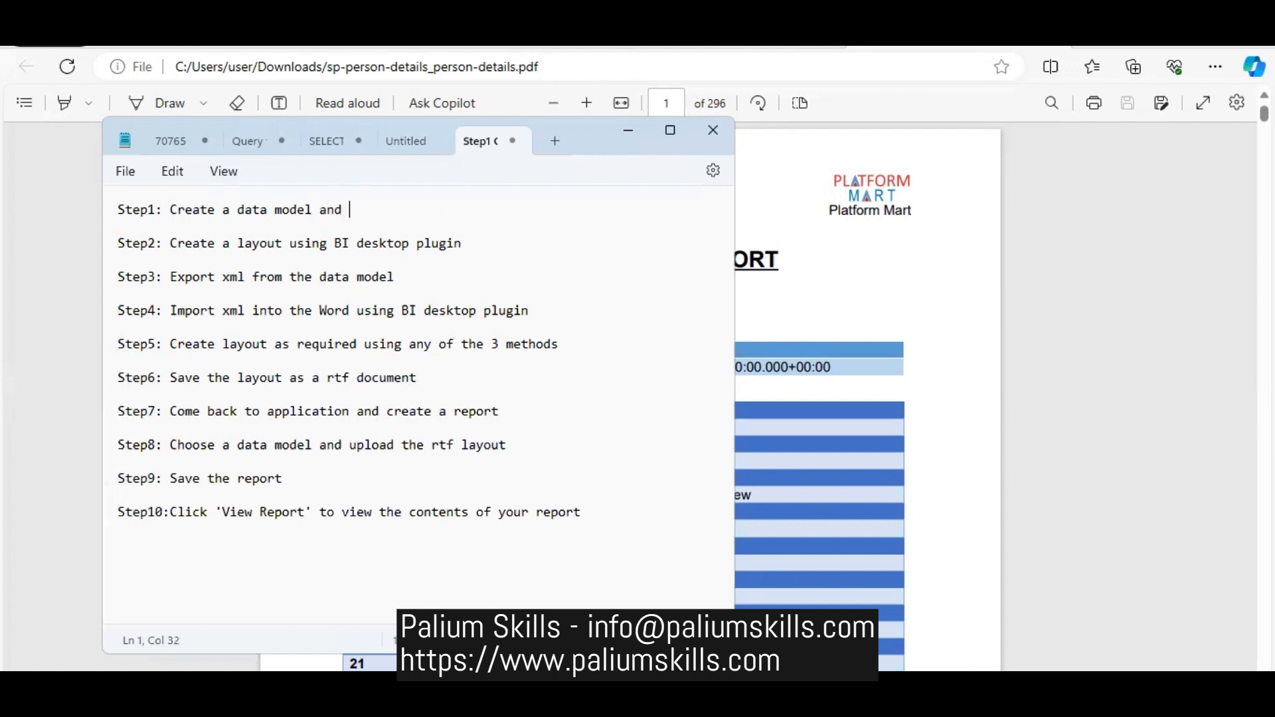
type("save it.")
key("BackSpace")
key("BackSpace")
type("with ")
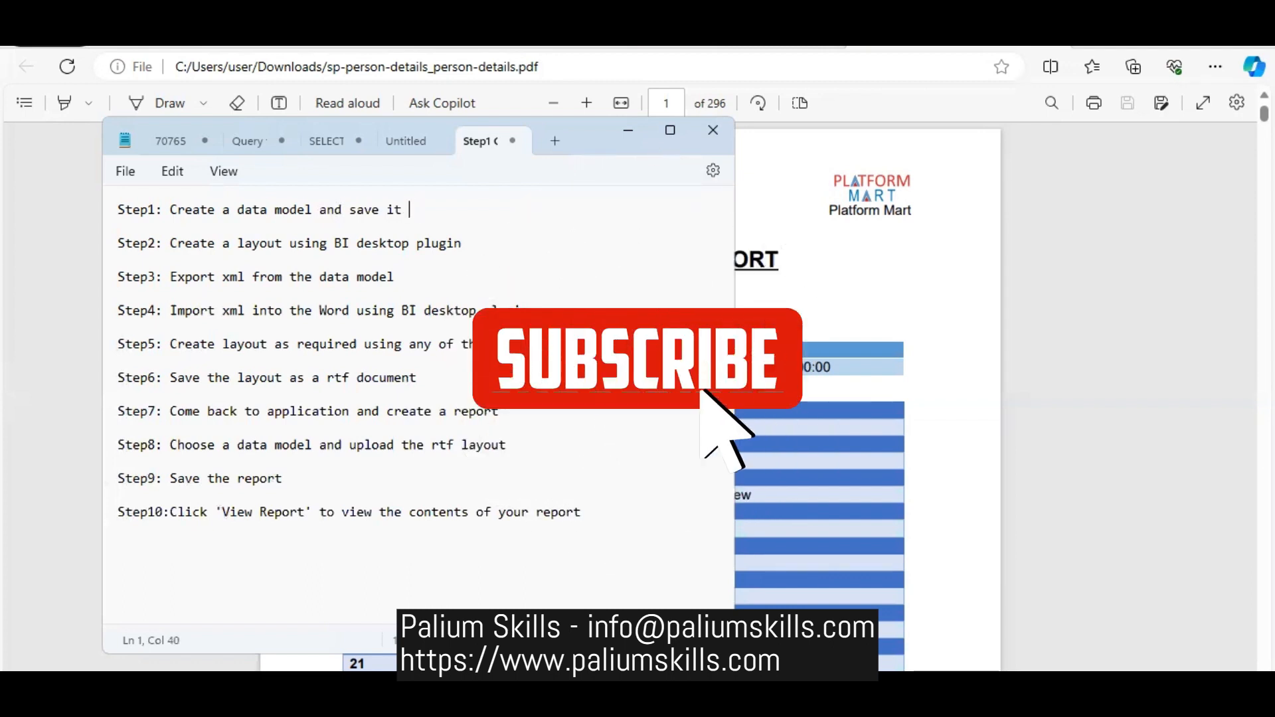
type("Samp")
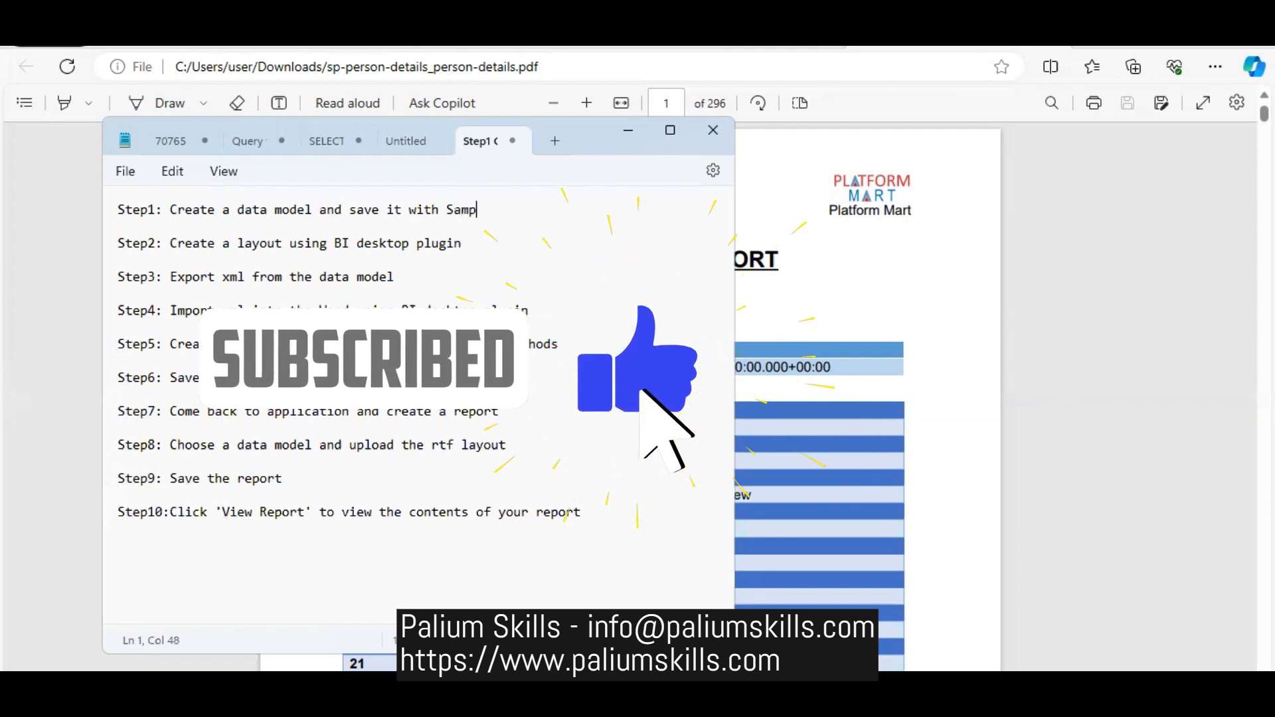
type("le Data an")
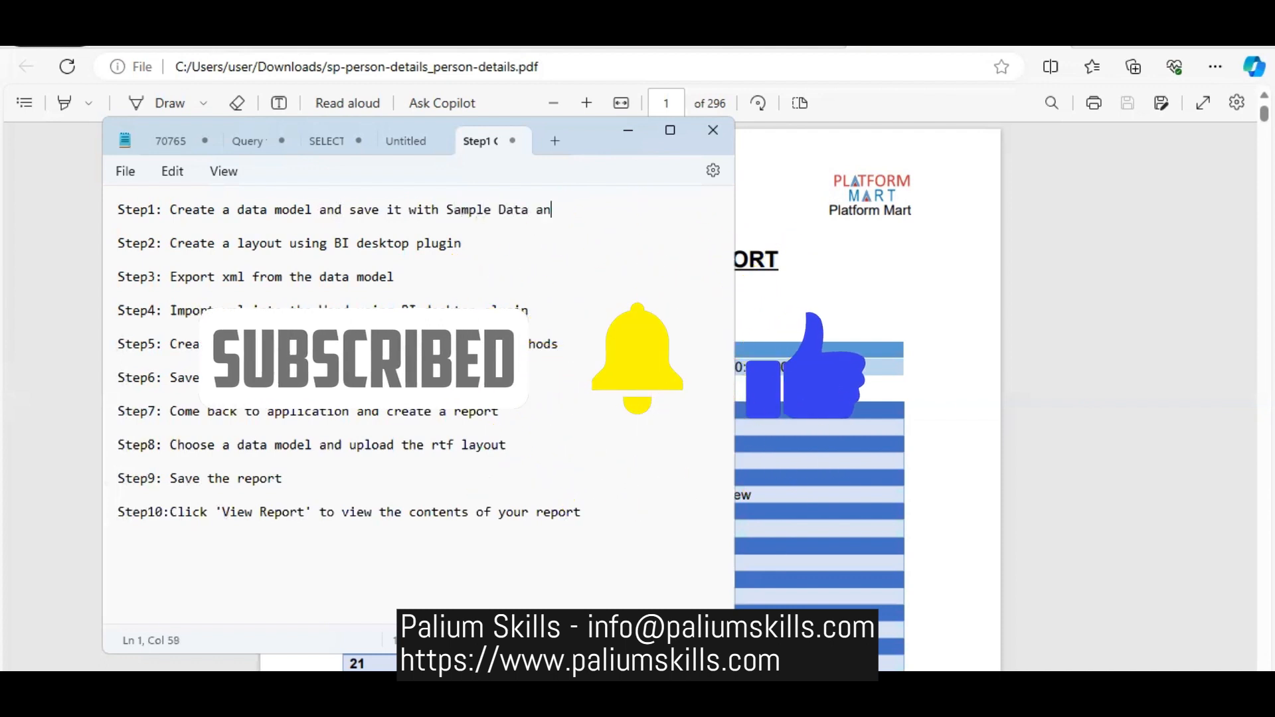
key("BackSpace")
key("BackSpace")
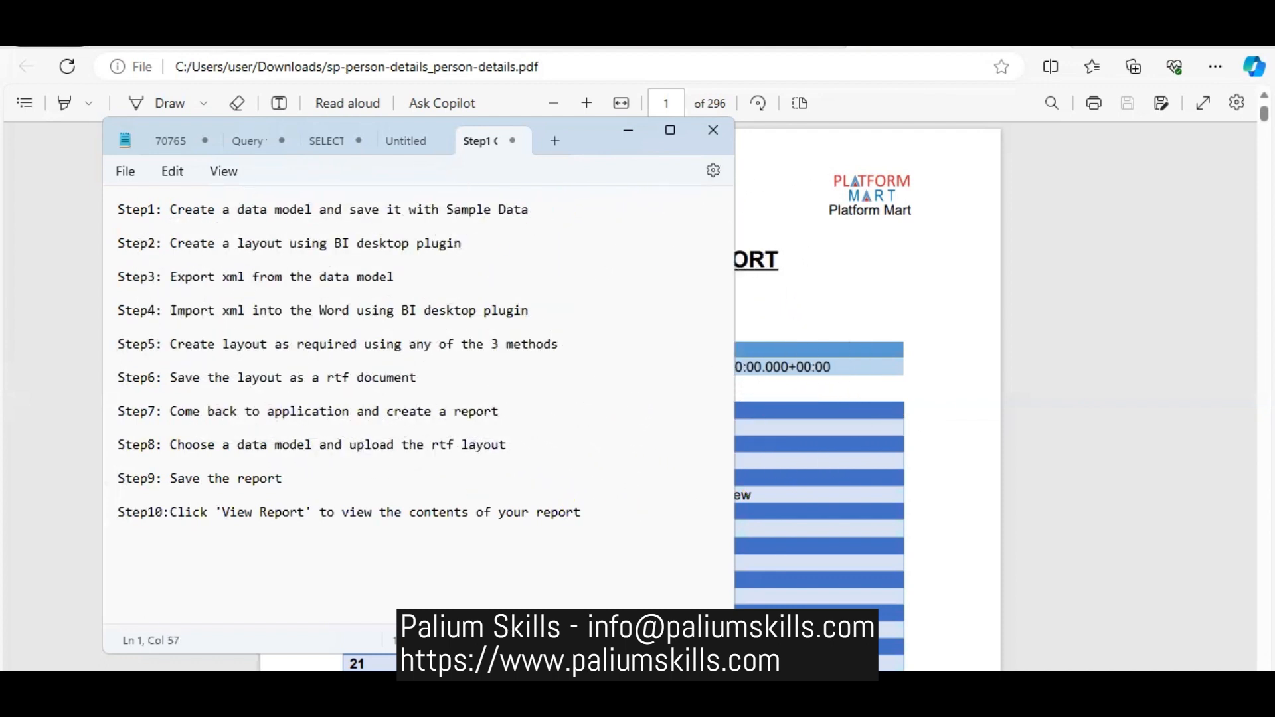
key("BackSpace")
- Move "Export xml from the data model" from Step3 to Step2, and cut "Create a layout using BI desktop plugin" out of the Step2 line
left_click_drag(174, 274, 396, 274)
left_click(397, 275)
left_click(172, 242)
left_click_drag(176, 272, 396, 279)
key("ctrl+x")
left_click(172, 243)
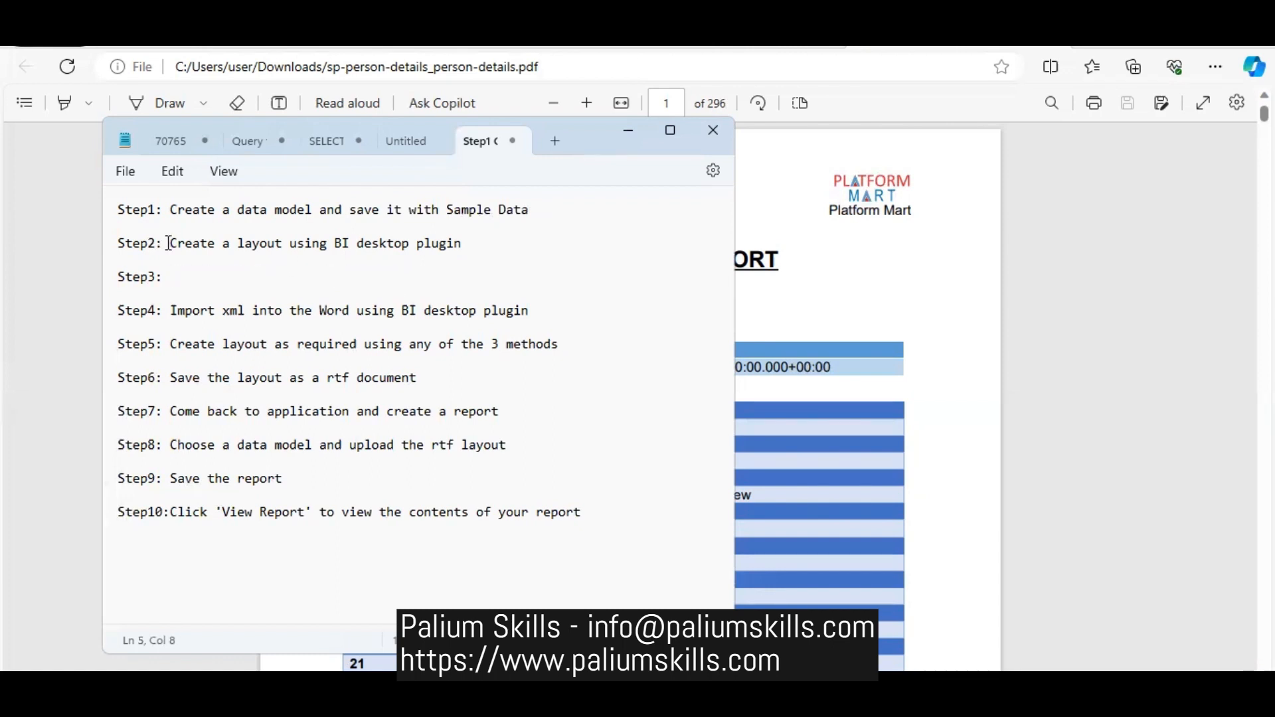
key("ctrl+v")
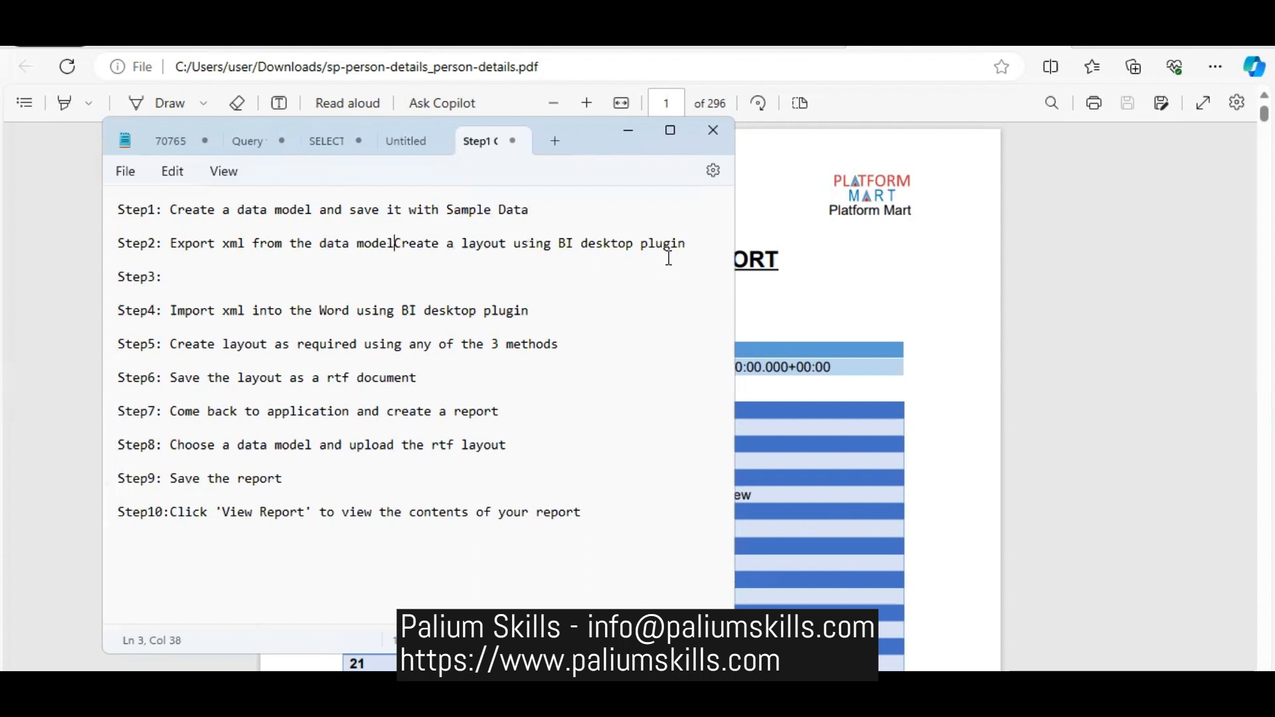
left_click(690, 243, "shift")
key("ctrl+x")
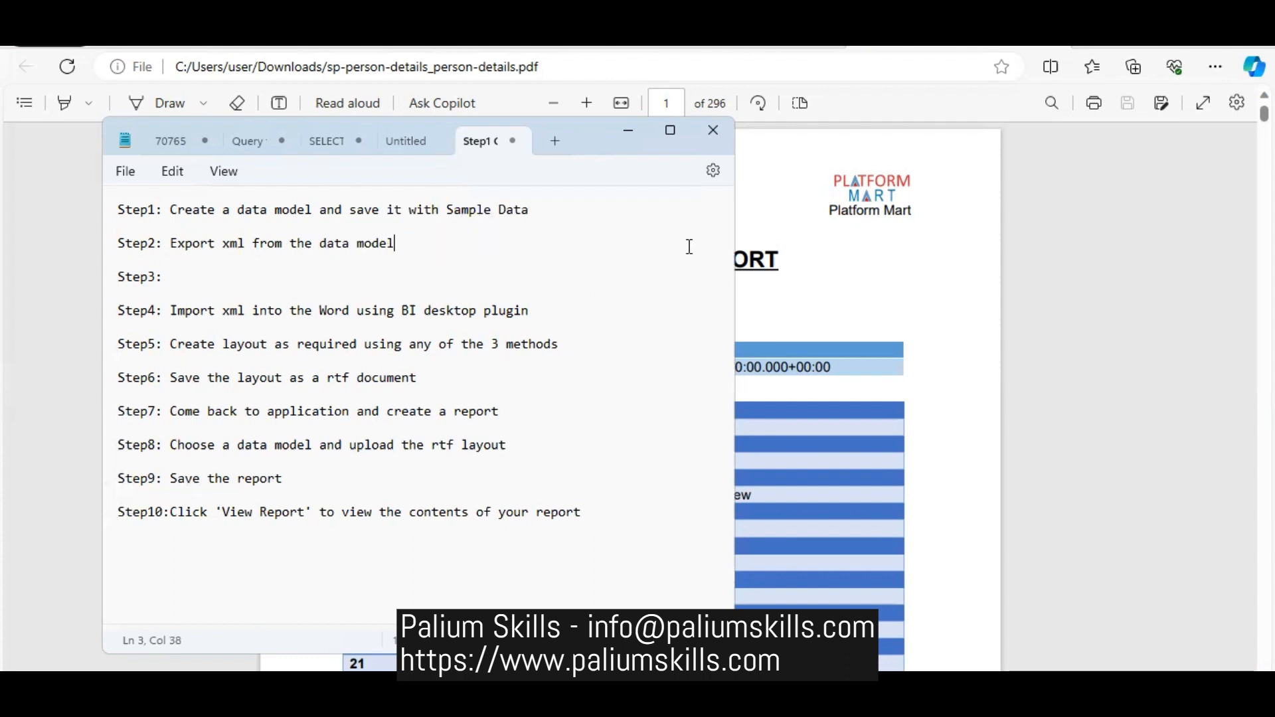